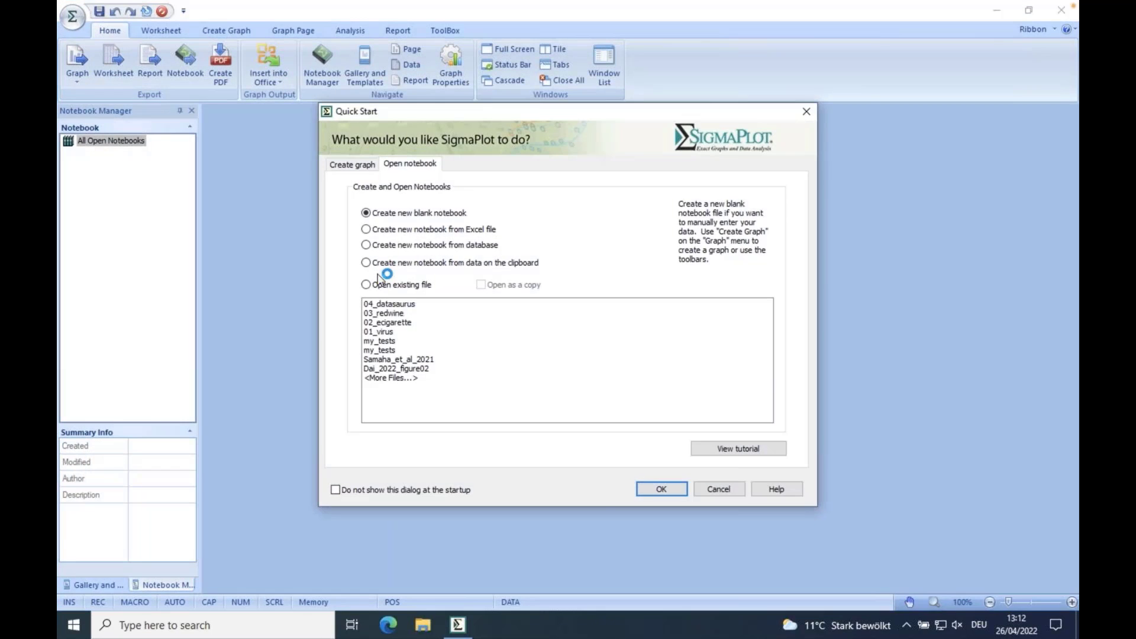
key(ctrl+Left)
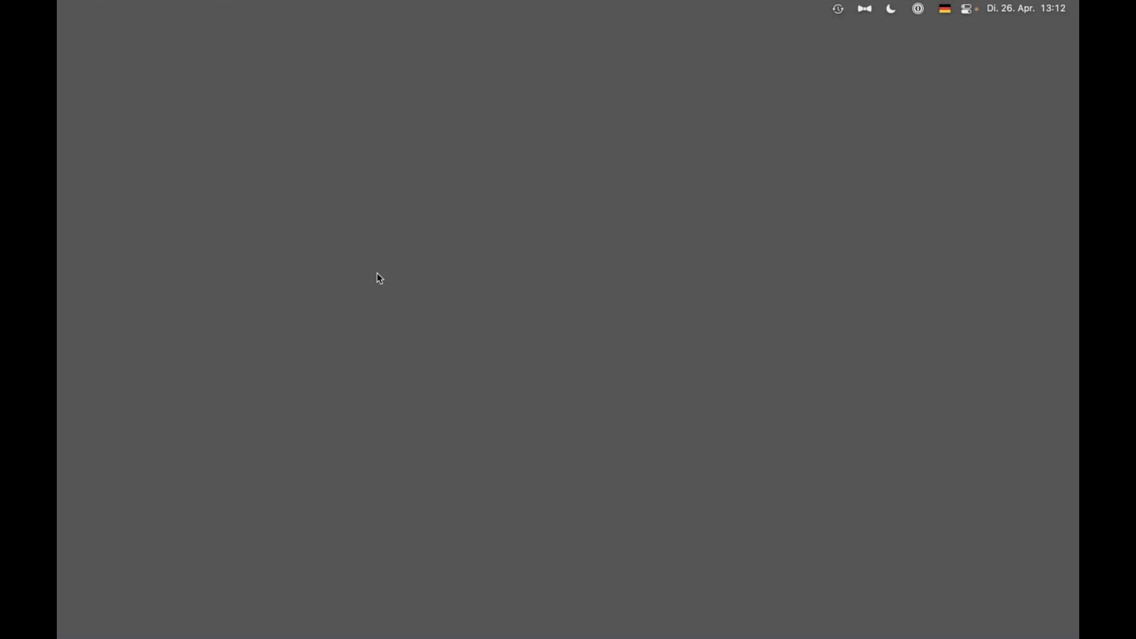
key(ctrl+Right)
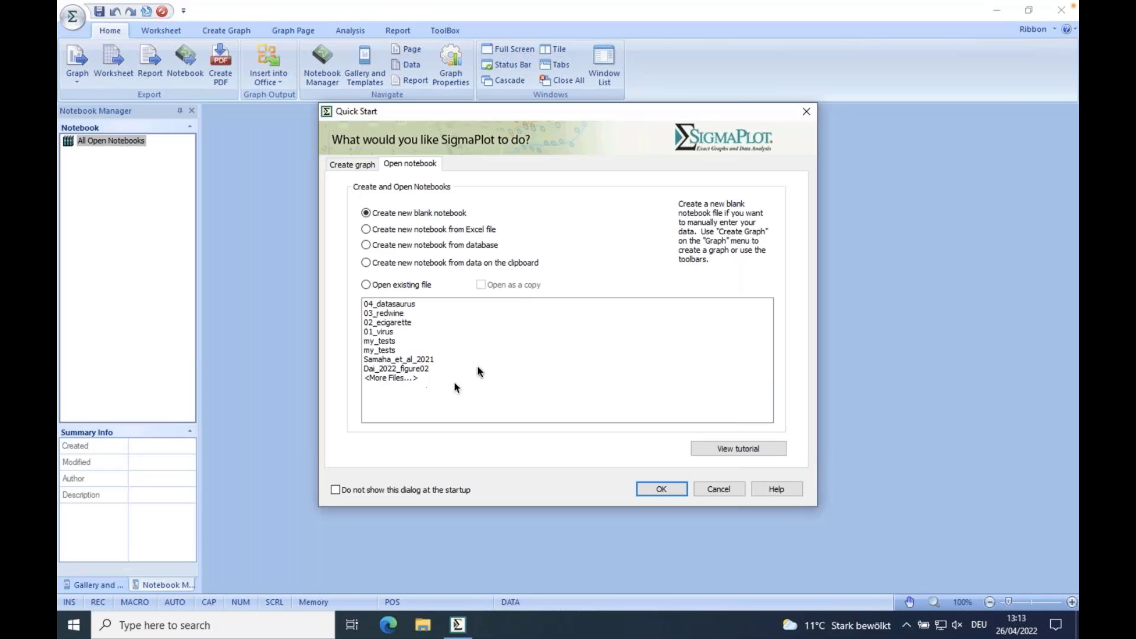
mouse_move(520, 115)
mouse_down()
mouse_move(471, 119)
mouse_move(500, 125)
mouse_up()
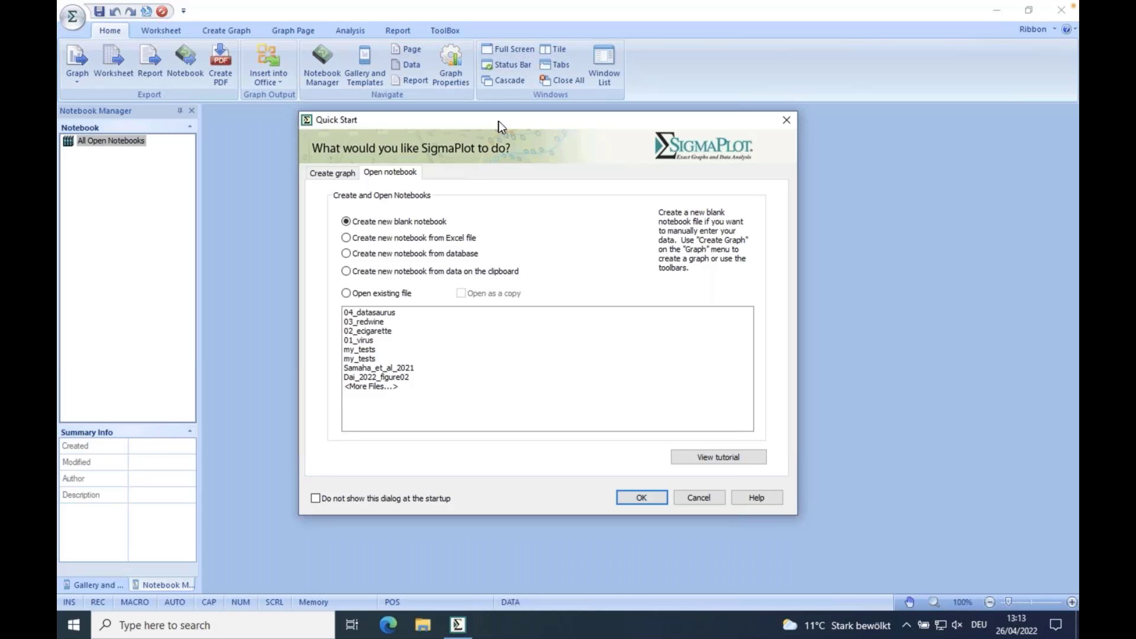
drag(498, 120, 496, 120)
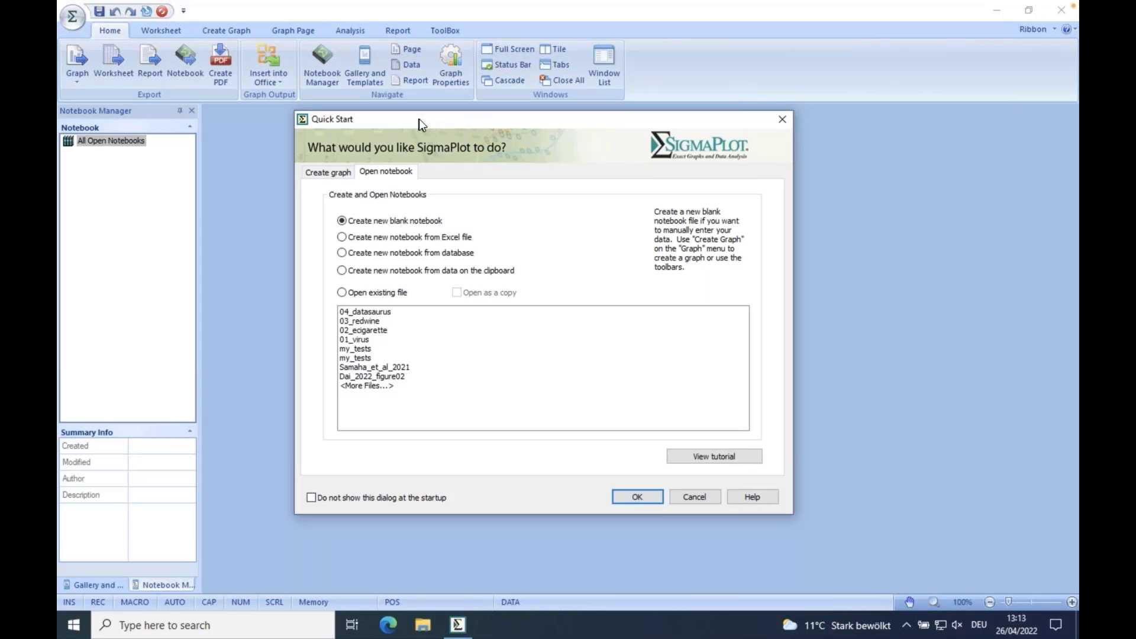
drag(421, 118, 414, 120)
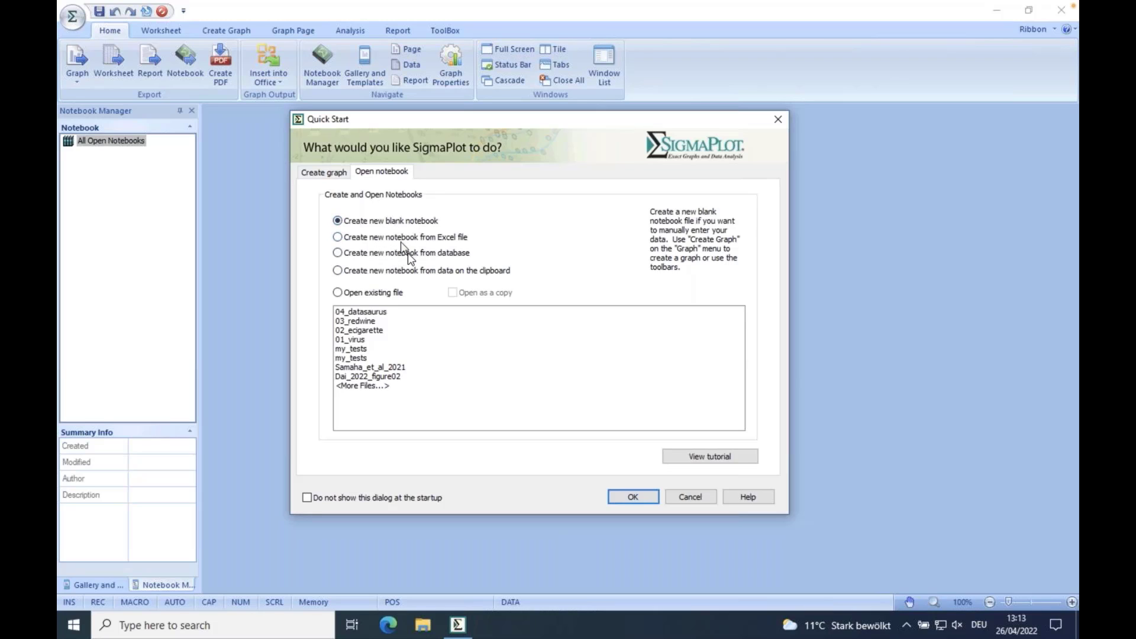
Examine the graph types offered for a new graph, including line, bar, vector, polar, radar and ternary
click(317, 176)
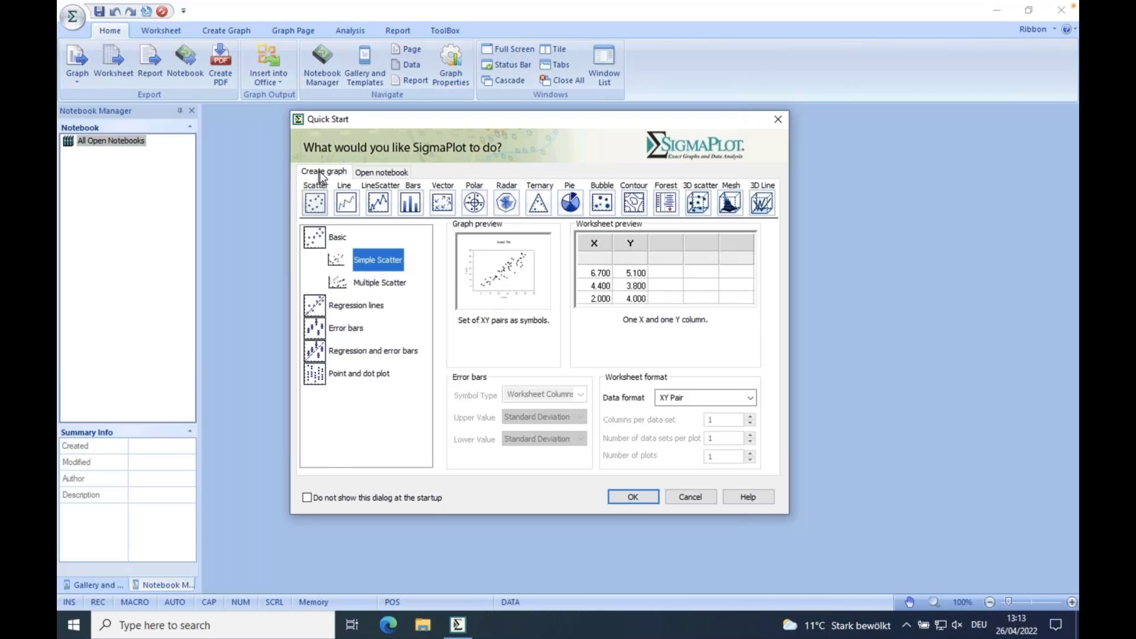
drag(427, 121, 386, 119)
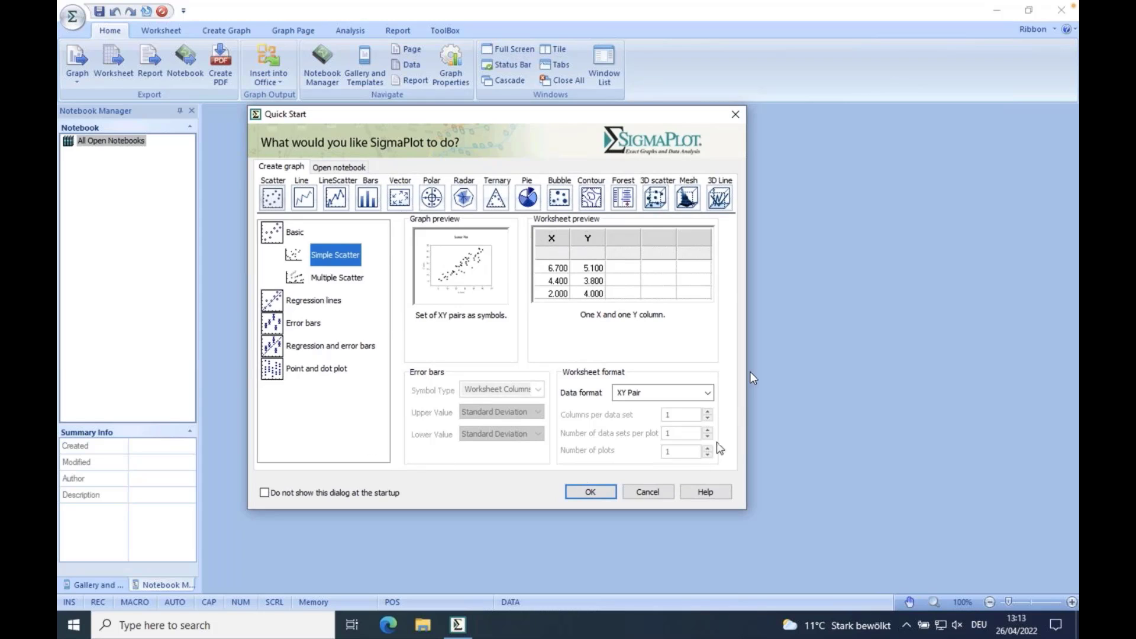
click(311, 198)
click(367, 198)
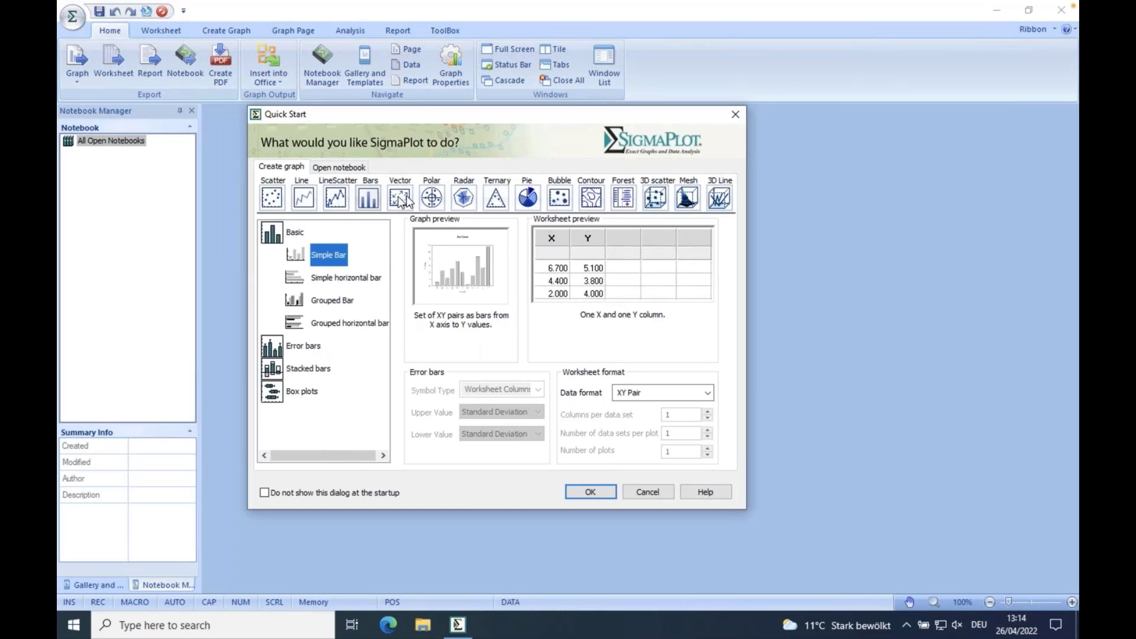
click(401, 198)
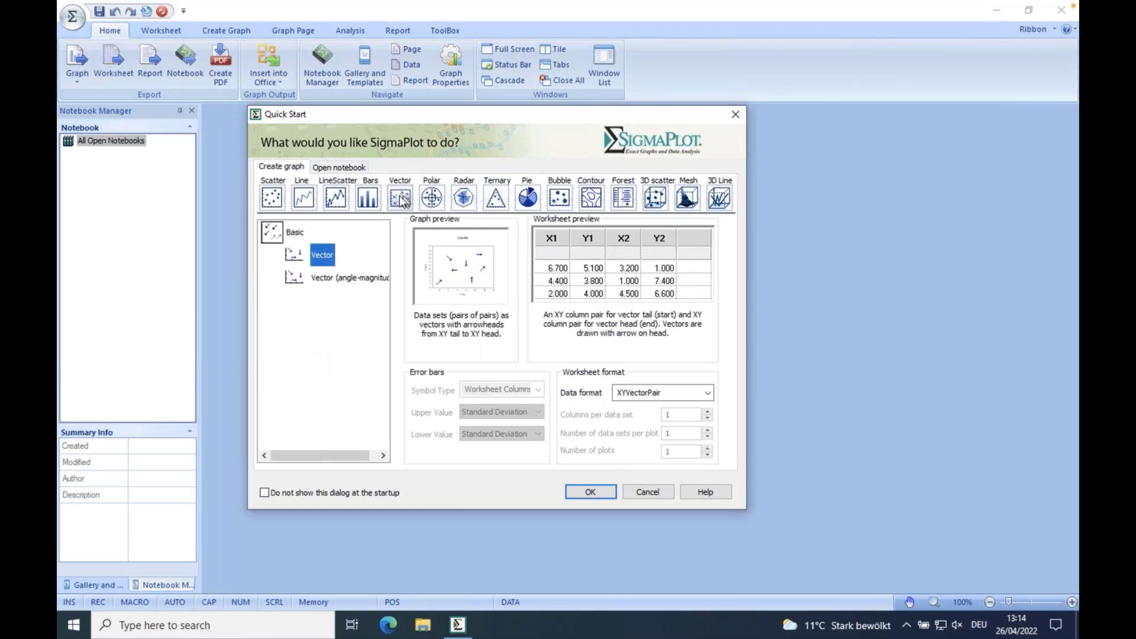
click(440, 202)
click(464, 201)
click(491, 203)
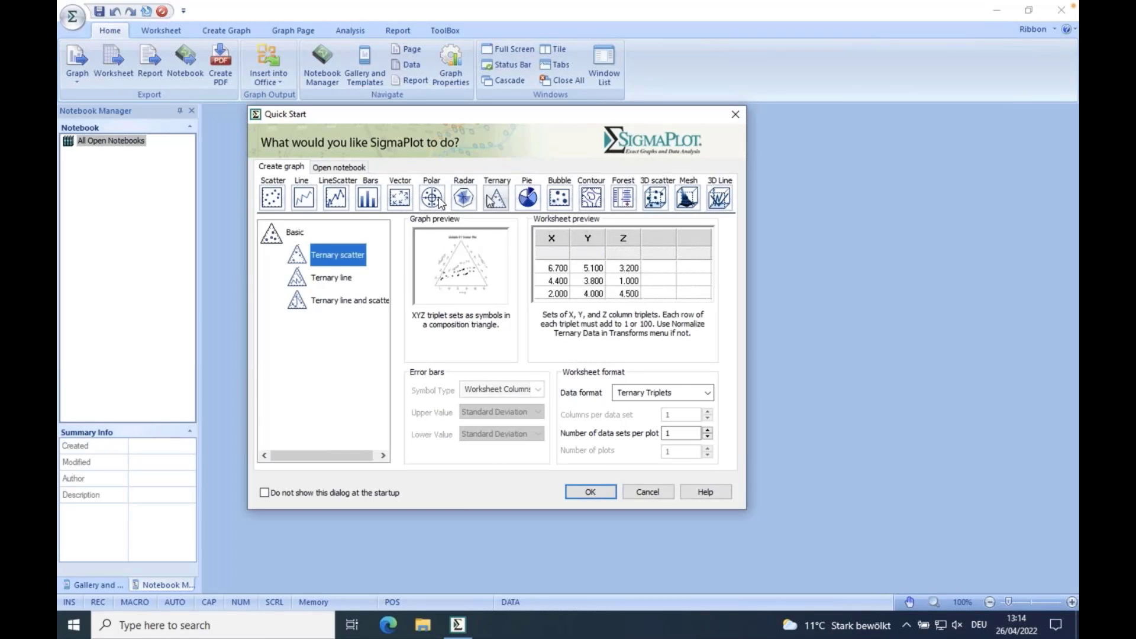
Examine the multiple scatter graph with error bars and its worksheet layout, and leave the start dialog without creating a graph
click(271, 198)
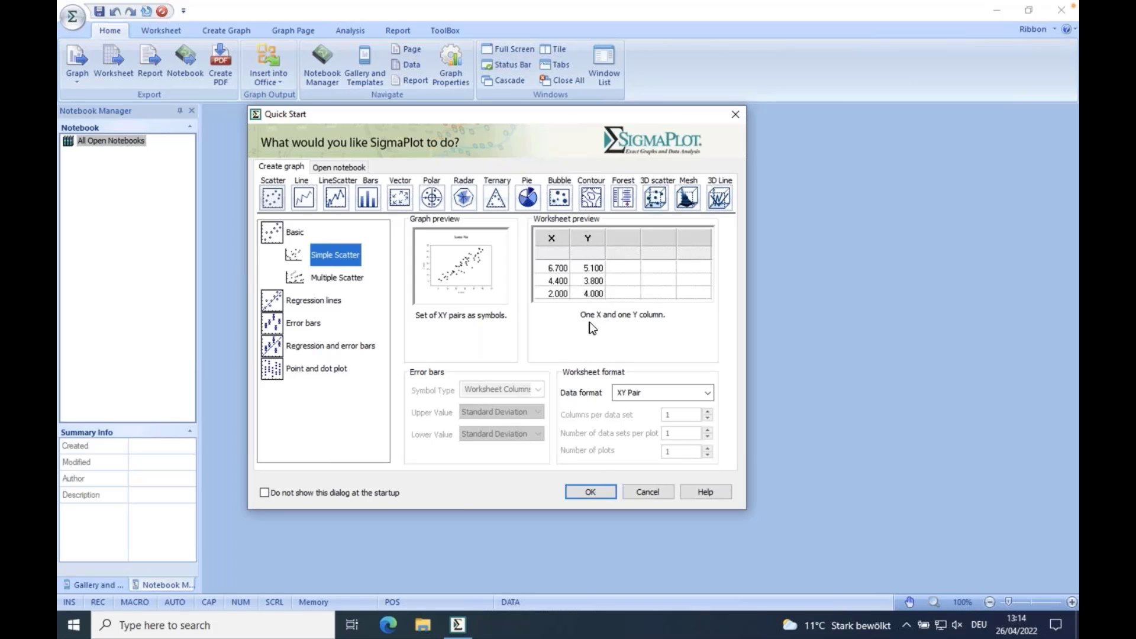
click(299, 329)
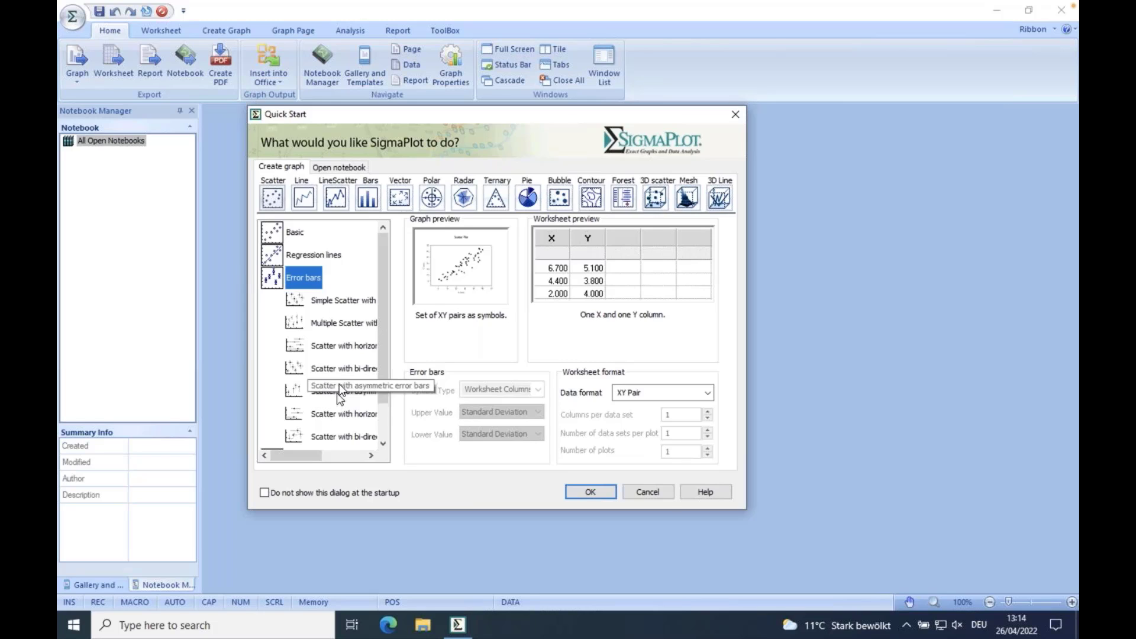
click(329, 323)
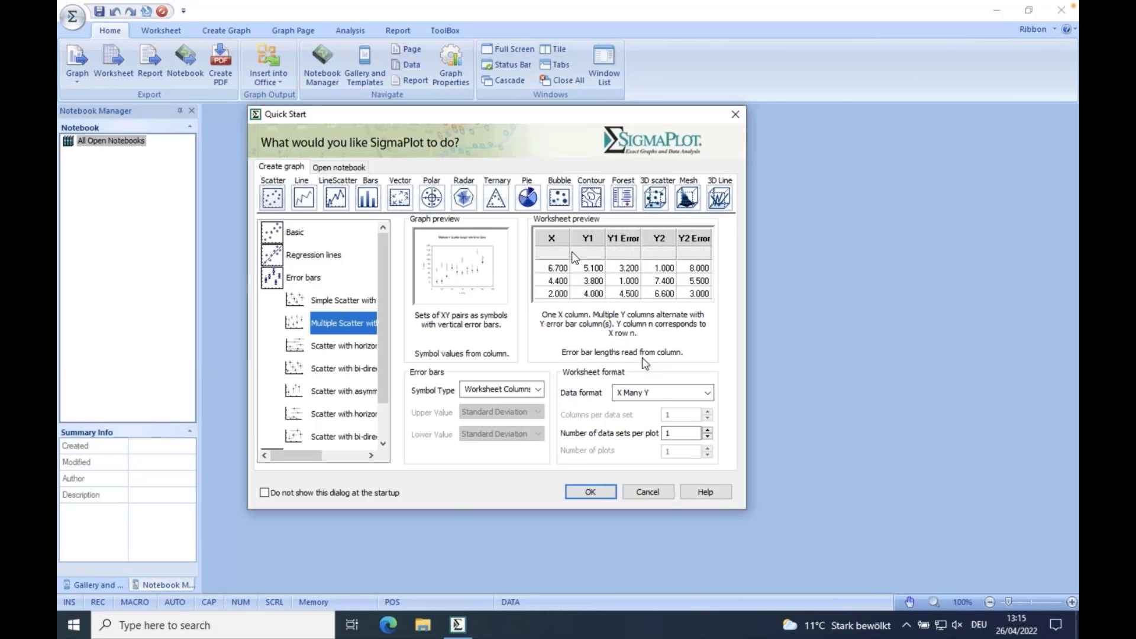
drag(526, 116, 535, 114)
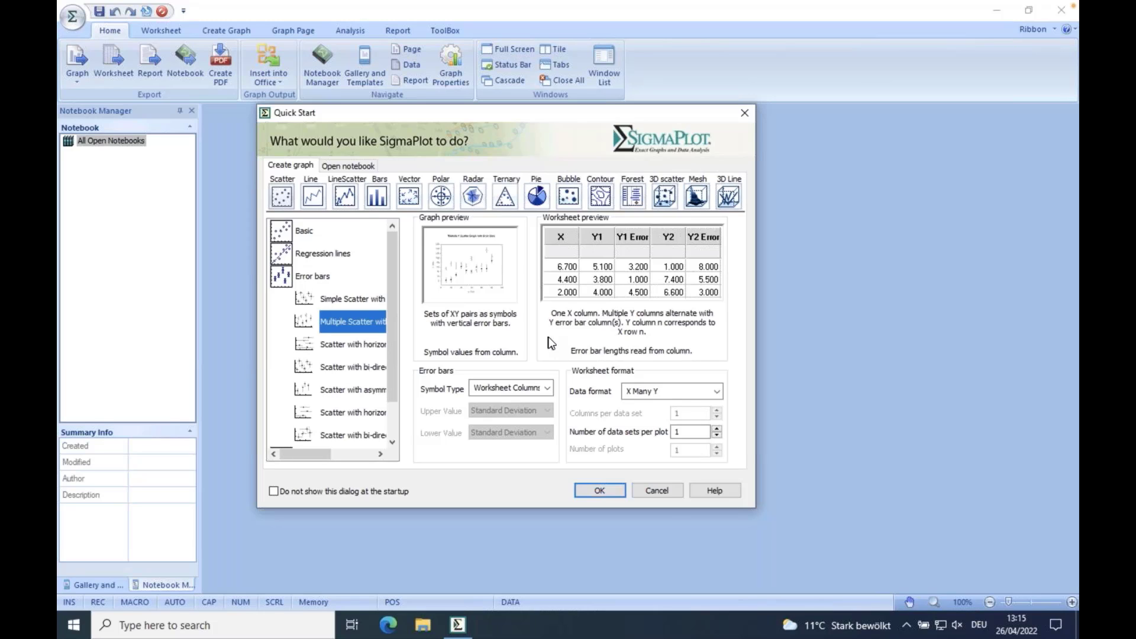
click(657, 491)
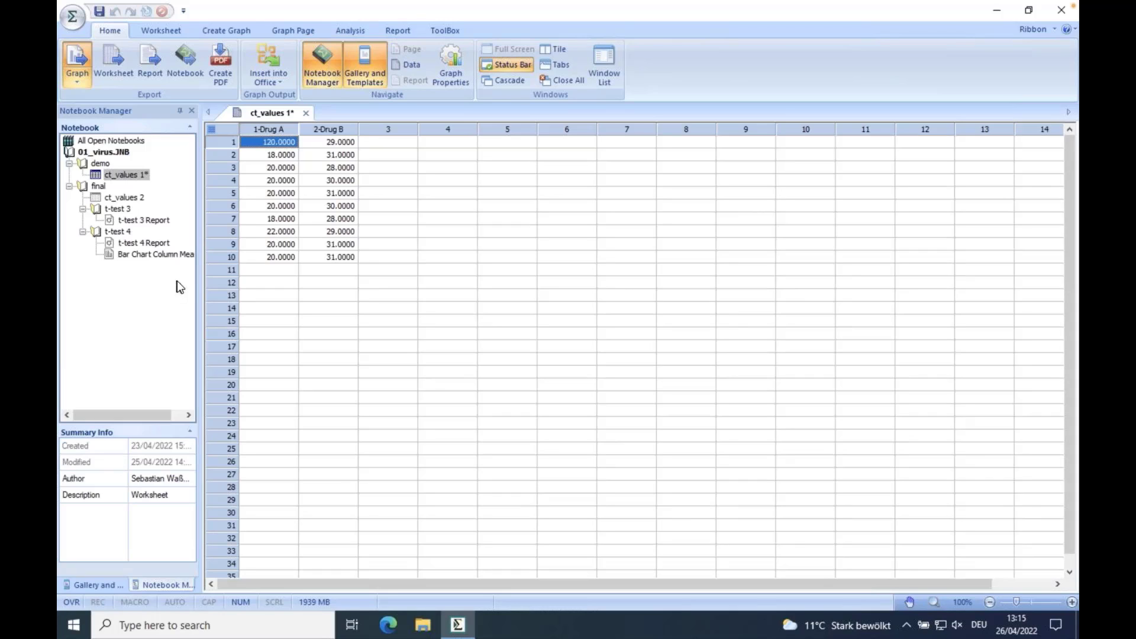
Collapse the final section of the 01_virus notebook and select the whole Drug A and Drug B columns in the ct_values 1 worksheet
click(69, 186)
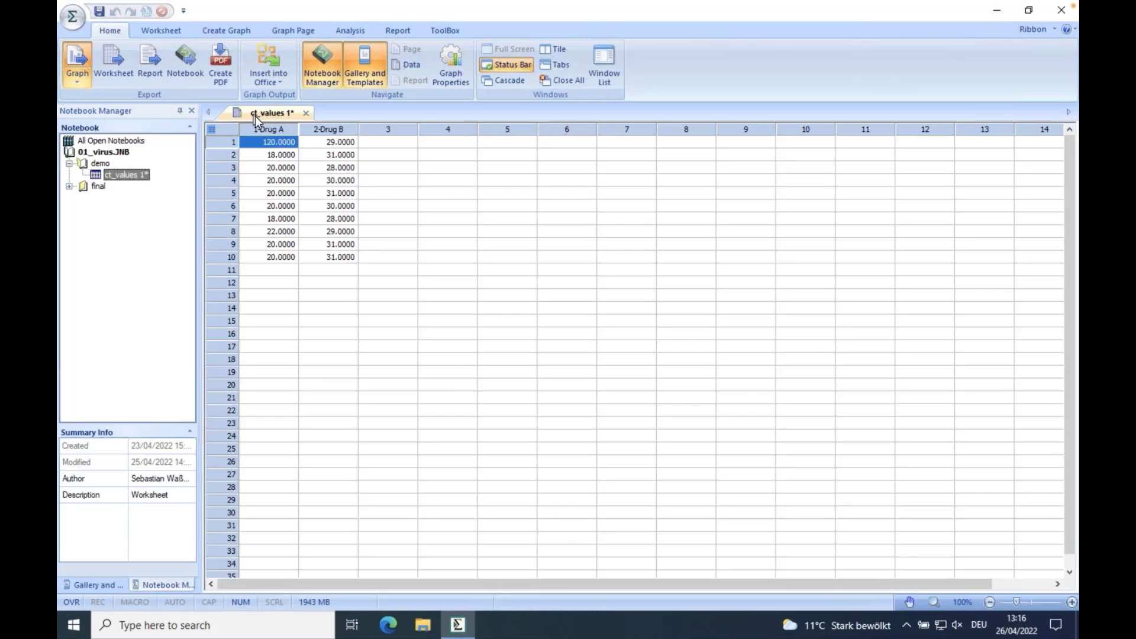
click(283, 146)
drag(283, 144, 324, 257)
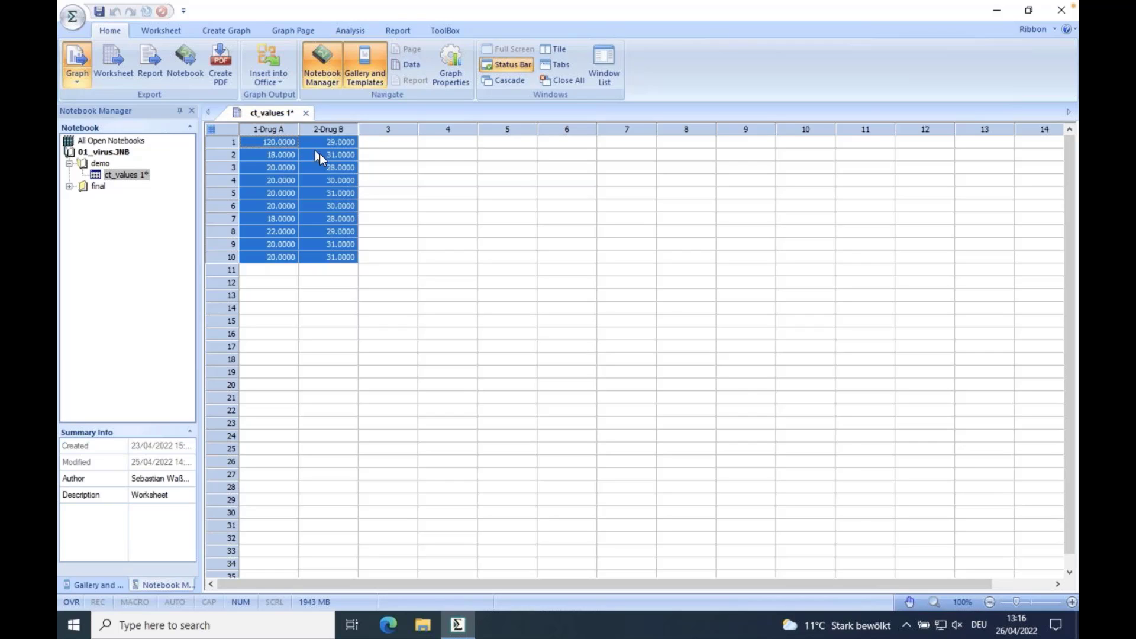
click(326, 169)
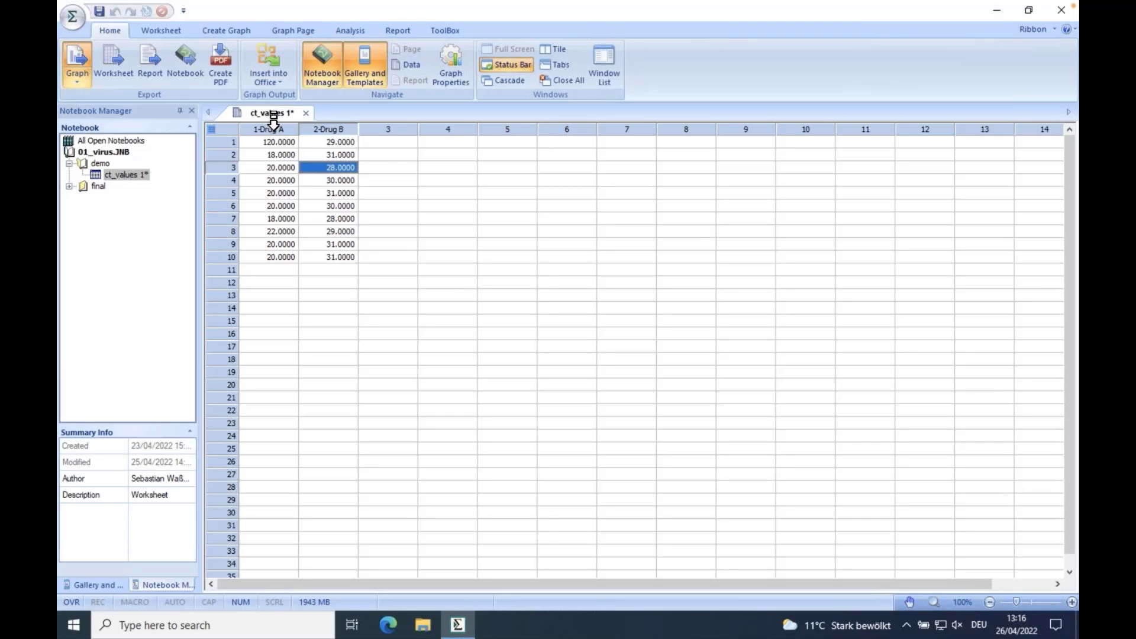
drag(273, 126, 319, 129)
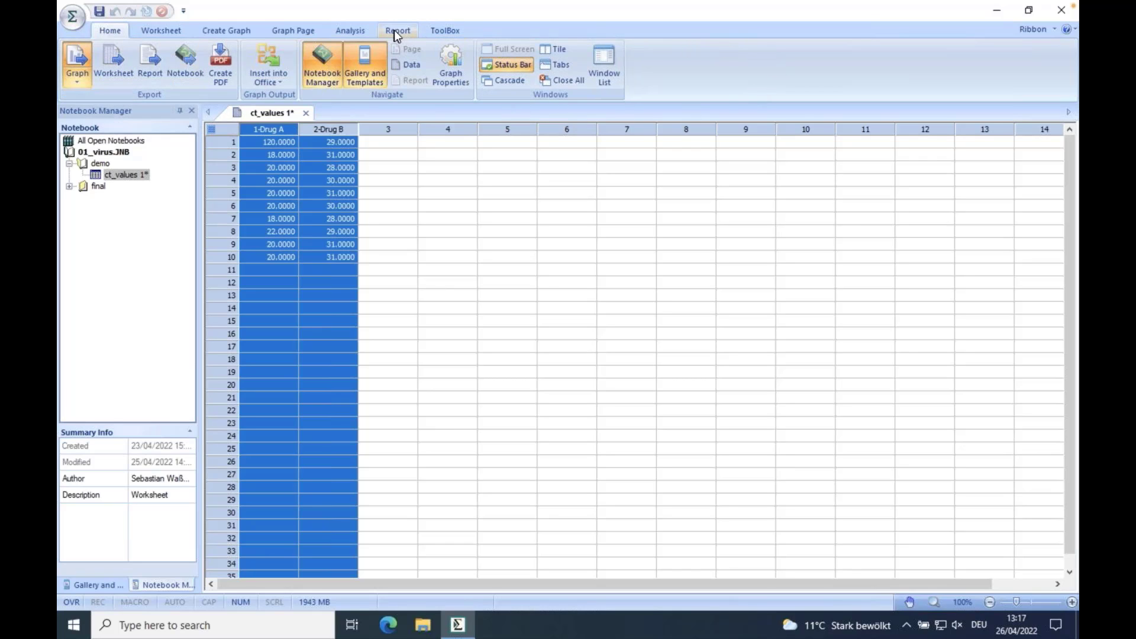
Look through the available worksheet, graph creation, graph page, analysis, report and toolbox commands
click(166, 30)
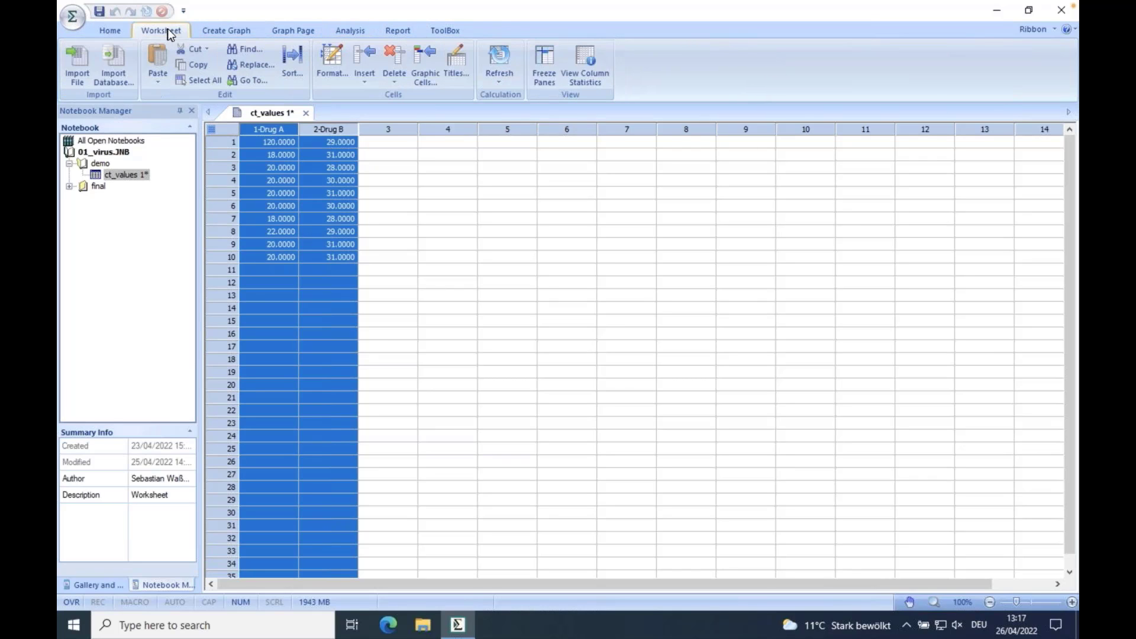
click(236, 30)
click(294, 30)
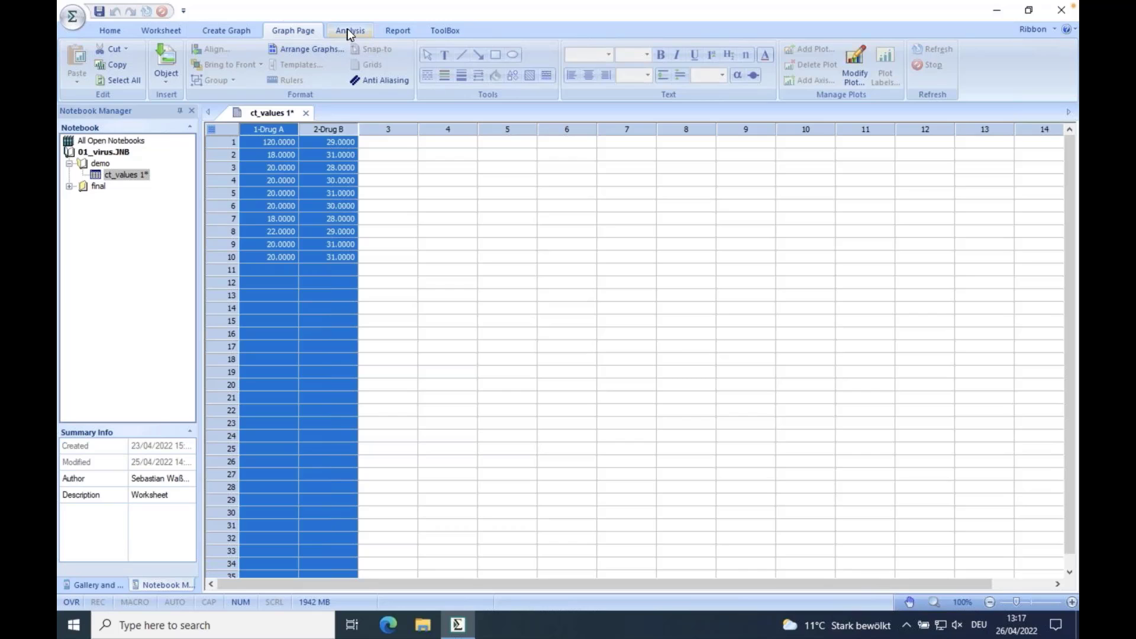
click(348, 32)
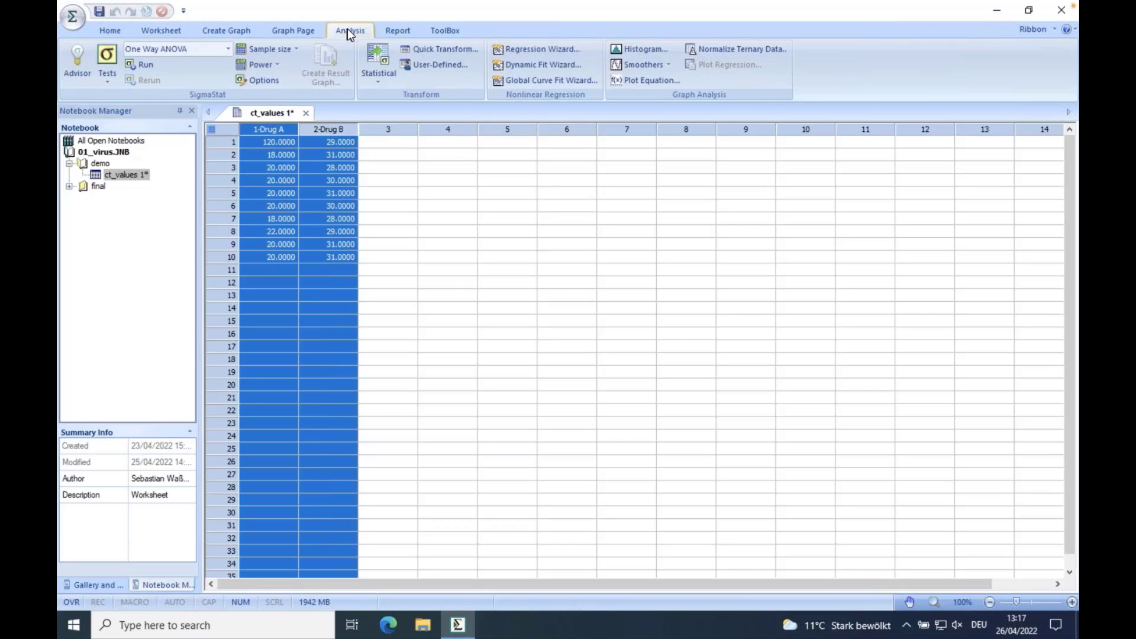
click(383, 30)
click(442, 32)
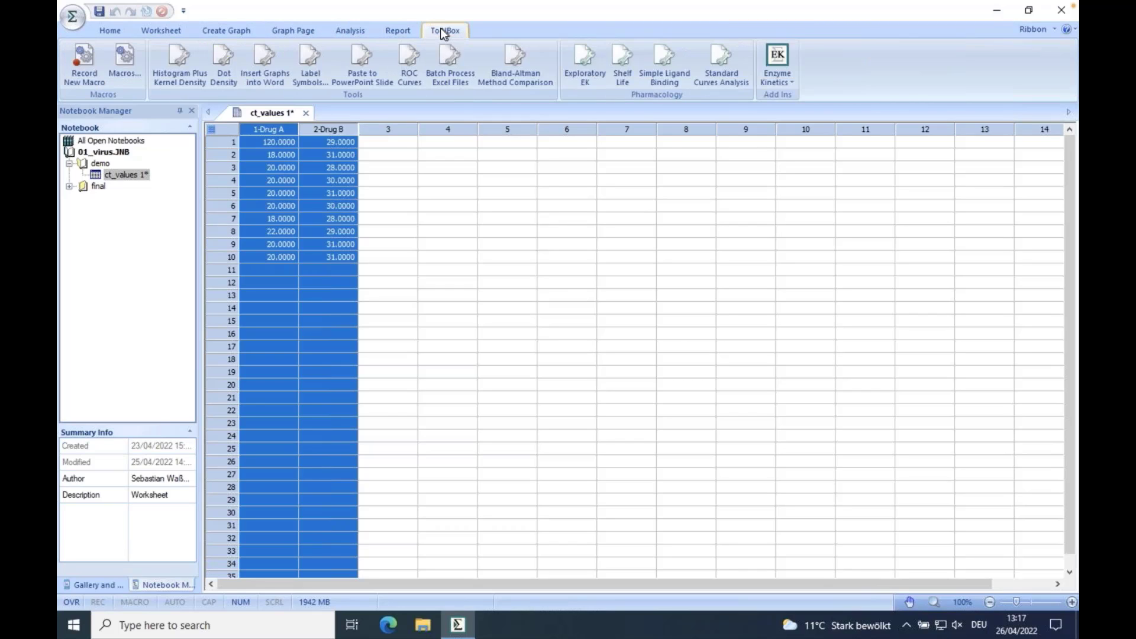
click(397, 29)
click(348, 29)
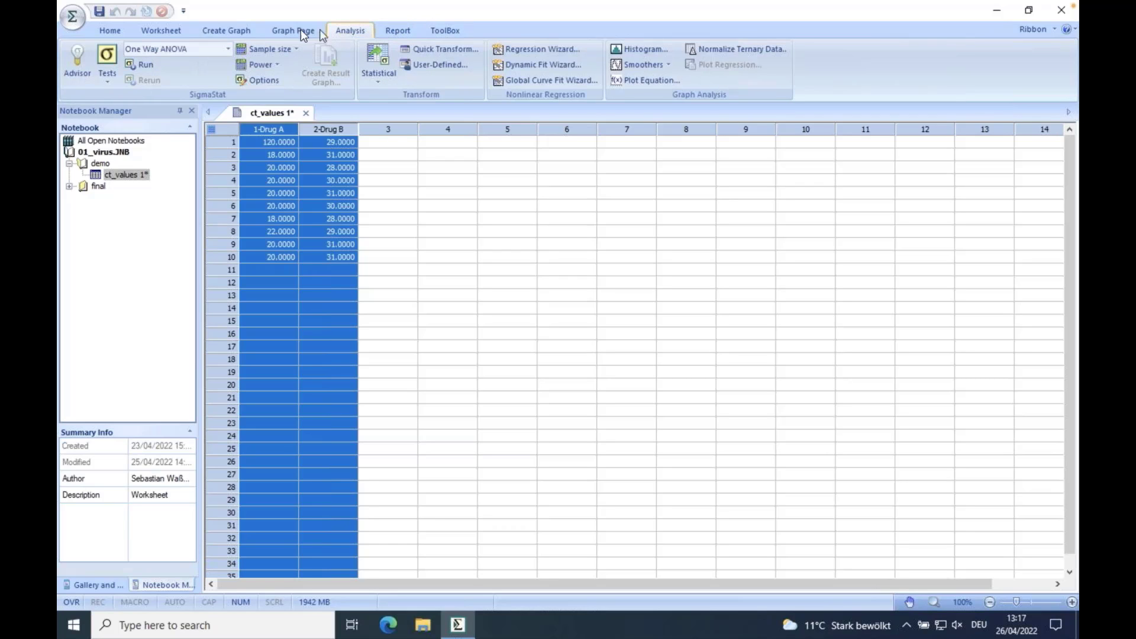
click(296, 30)
click(111, 29)
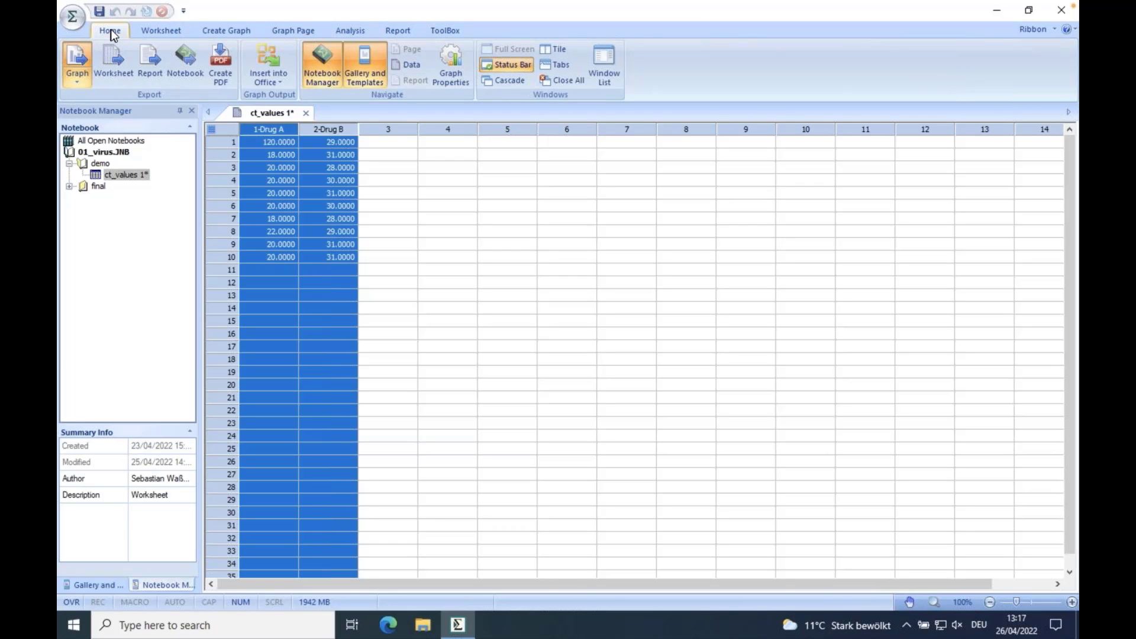
Format the Drug A and Drug B columns as numeric values with 0 decimal places
click(171, 32)
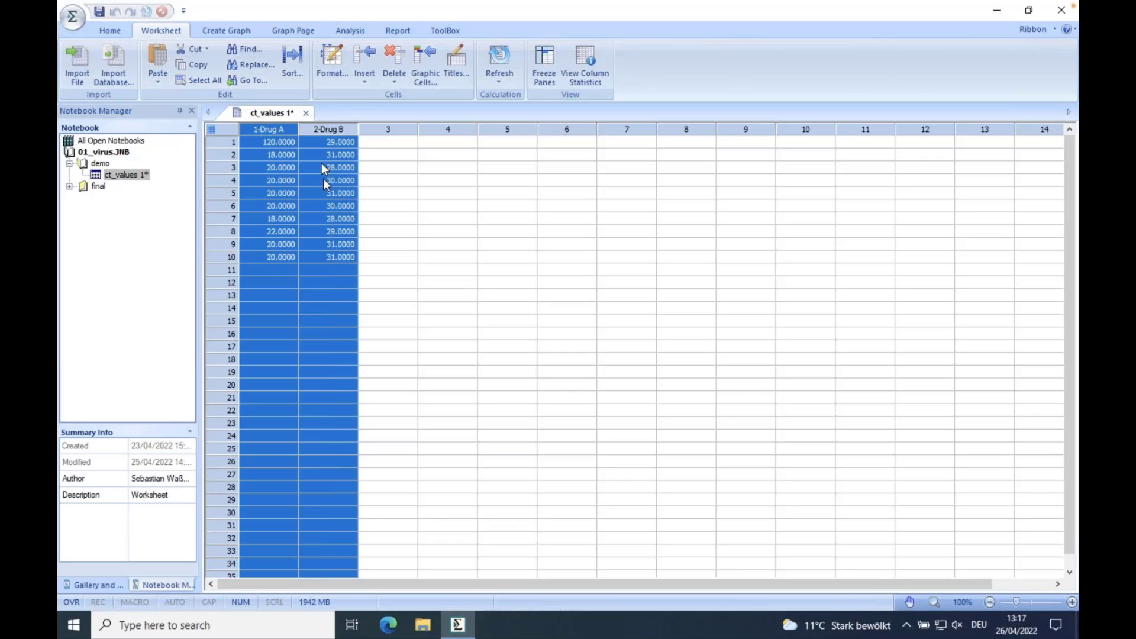
click(332, 67)
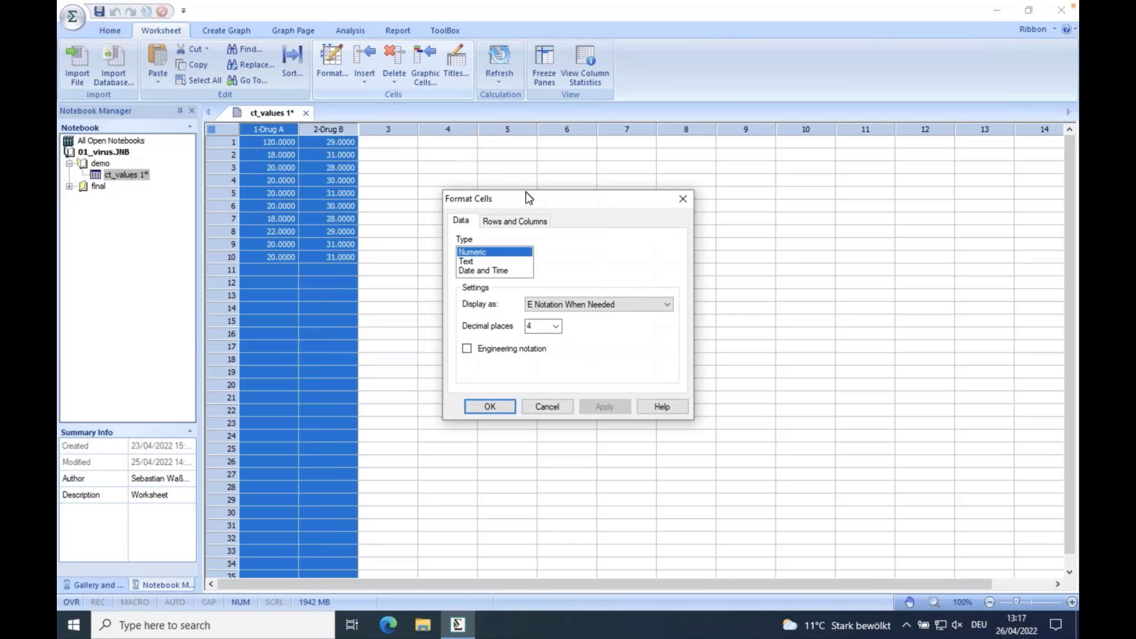
drag(525, 193, 475, 189)
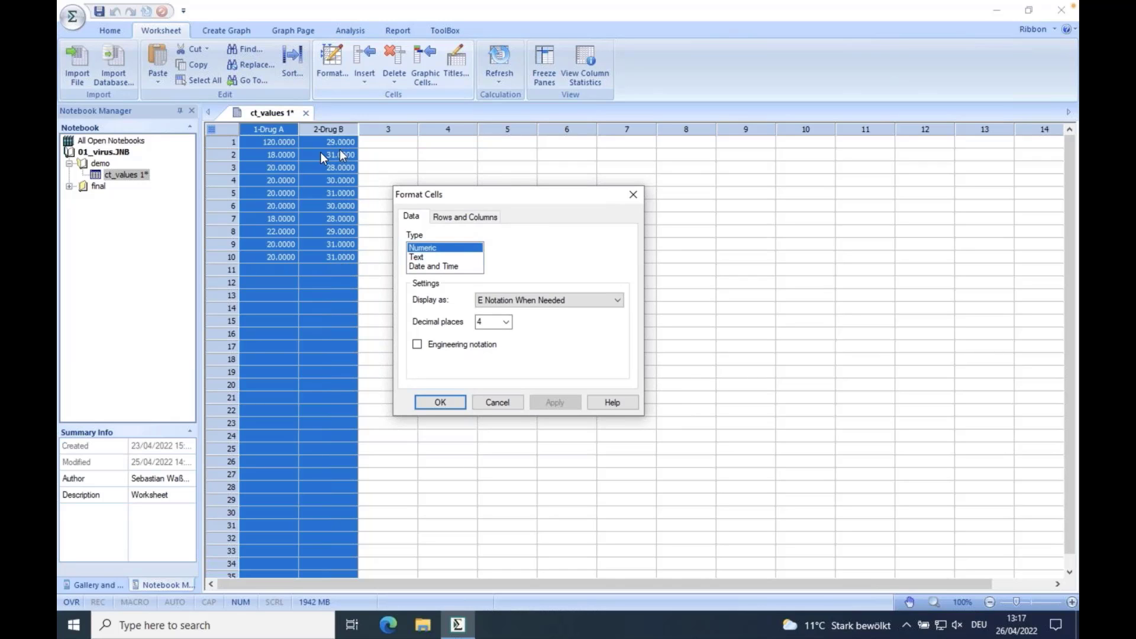
click(506, 322)
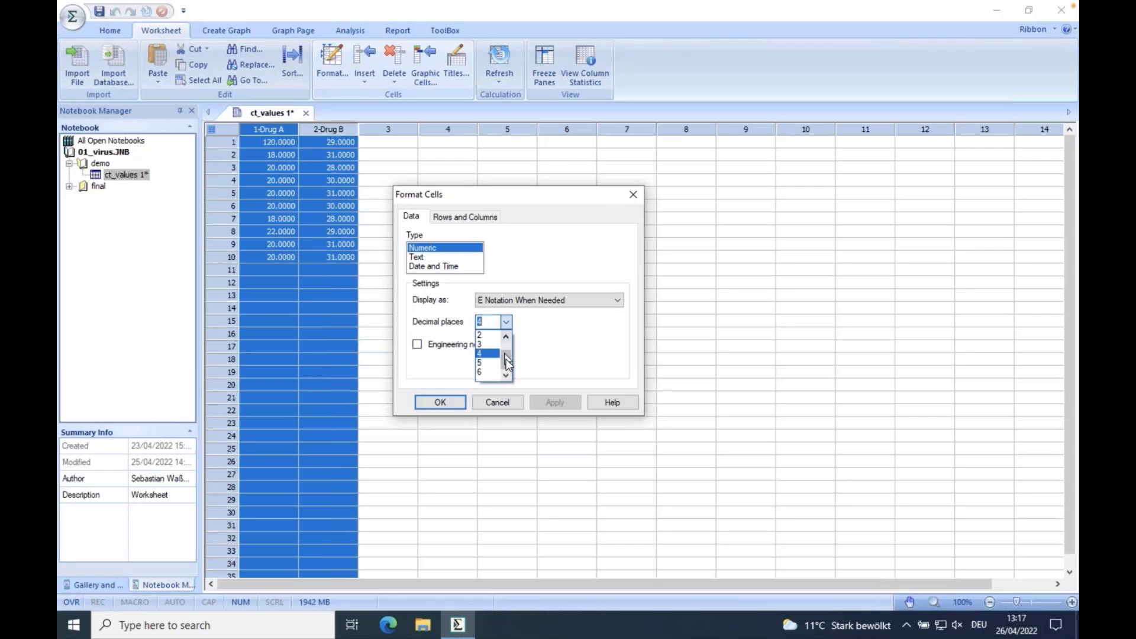
click(480, 335)
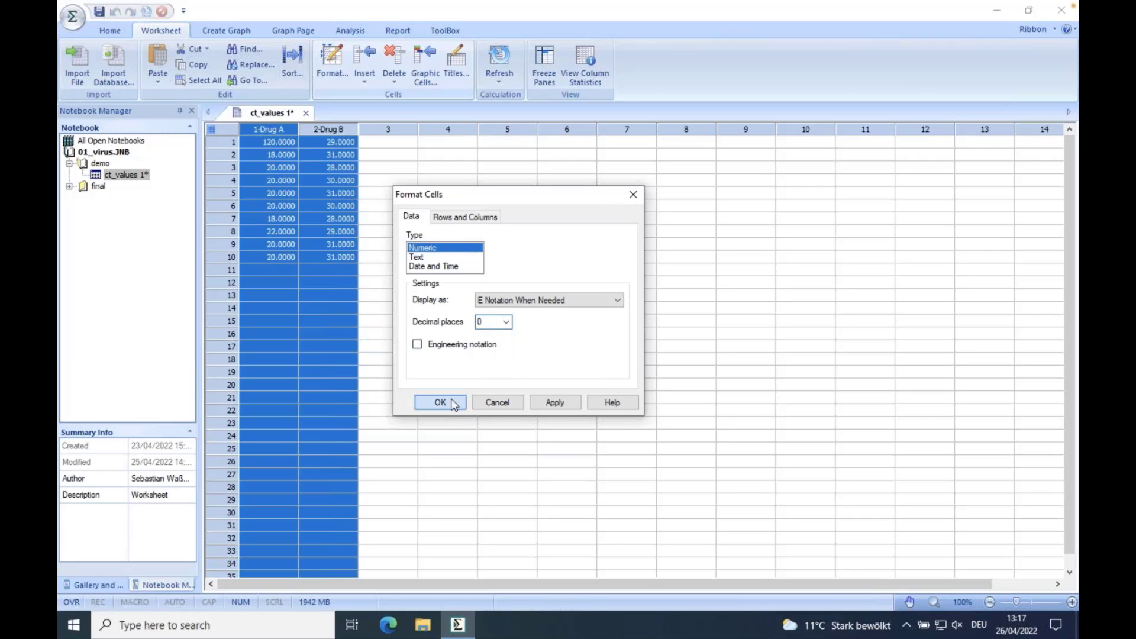
click(439, 402)
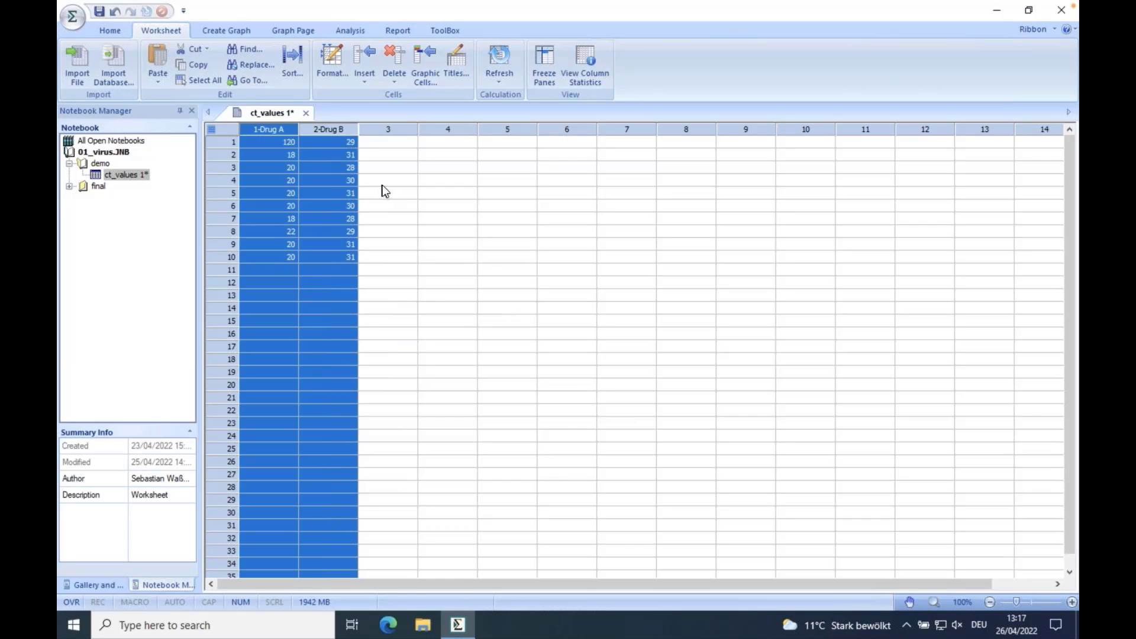
Start the Advisor Wizard for the Drug A and Drug B columns and choose to compare groups or treatments for significant differences
click(226, 27)
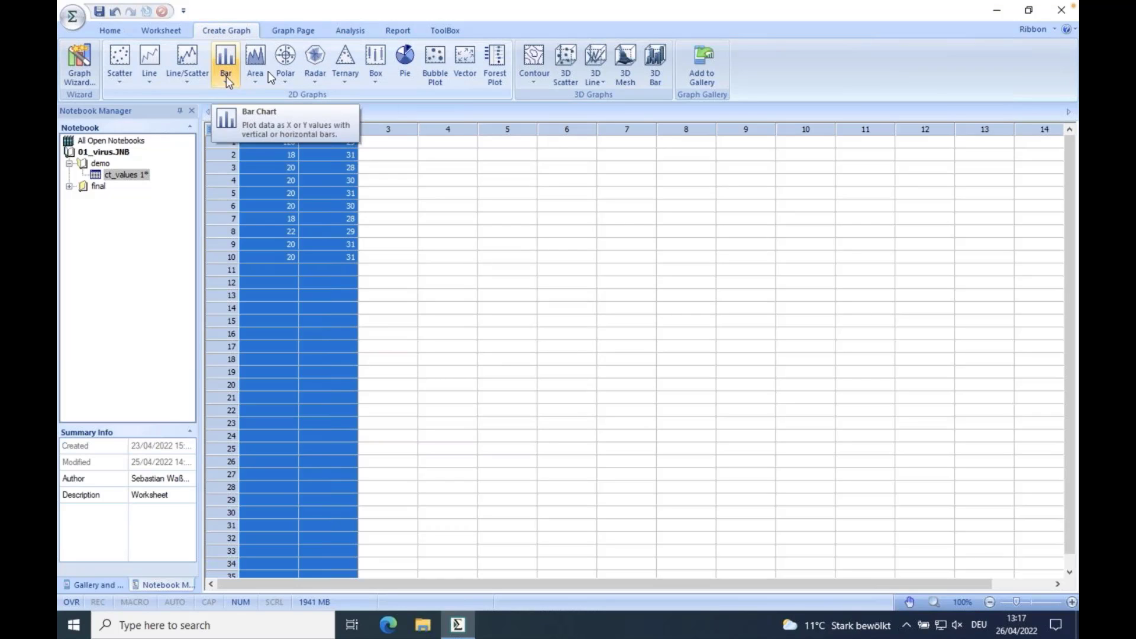
click(299, 28)
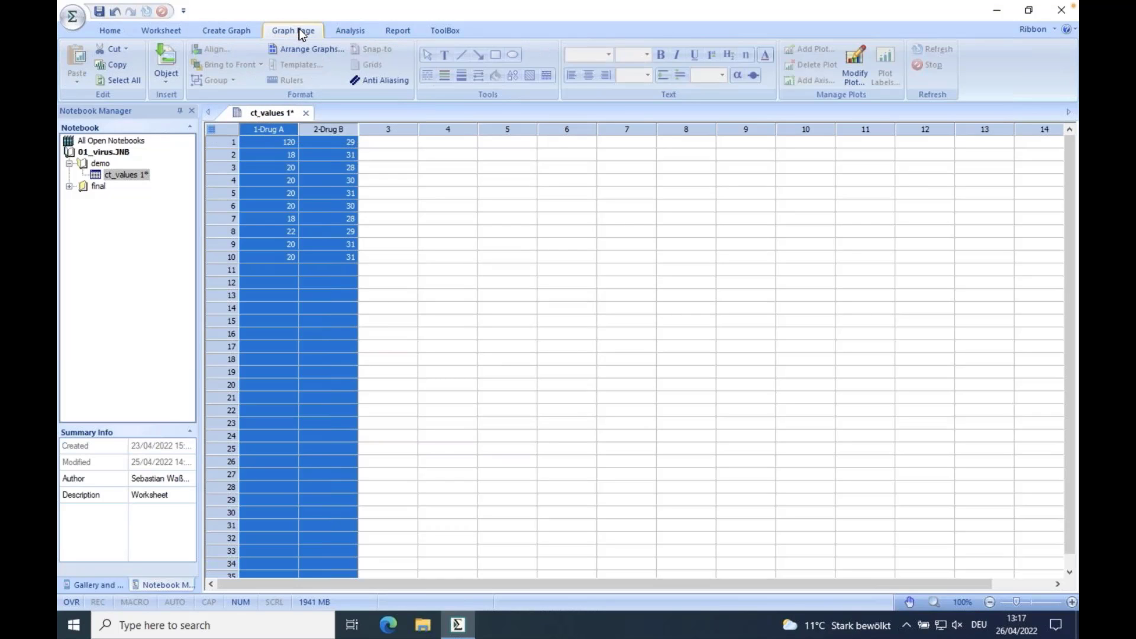
click(342, 32)
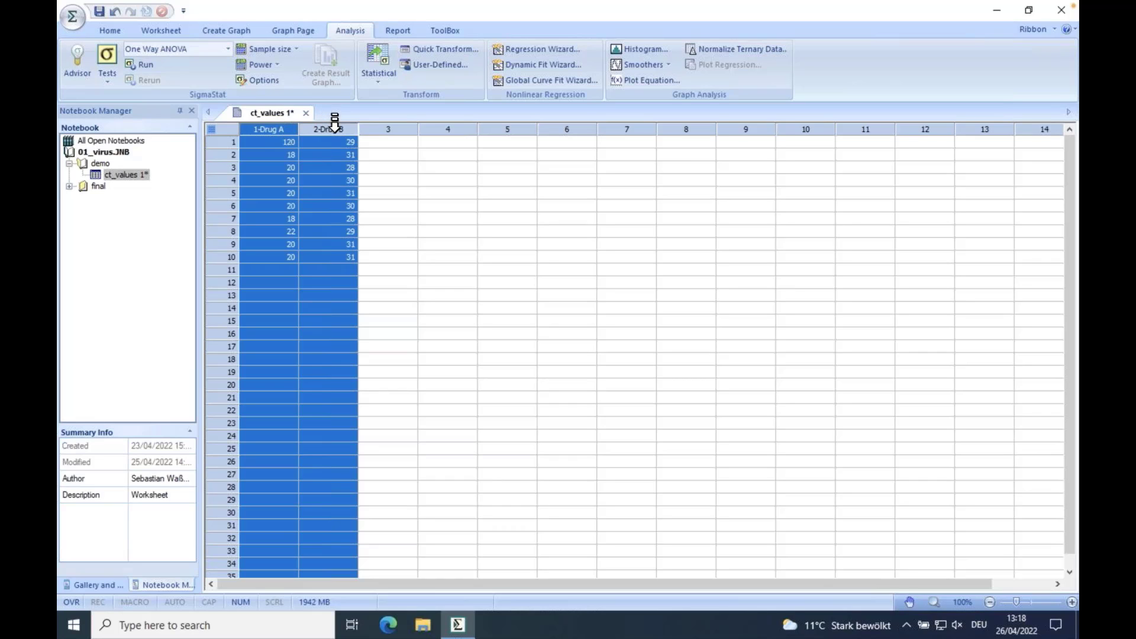
click(78, 67)
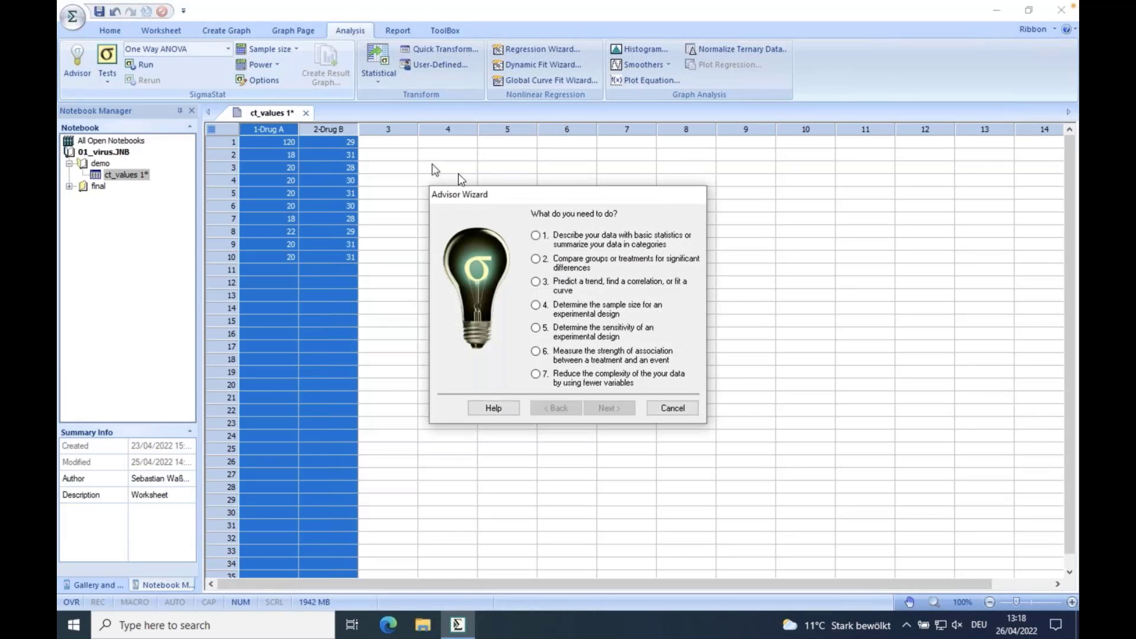
drag(521, 190, 381, 146)
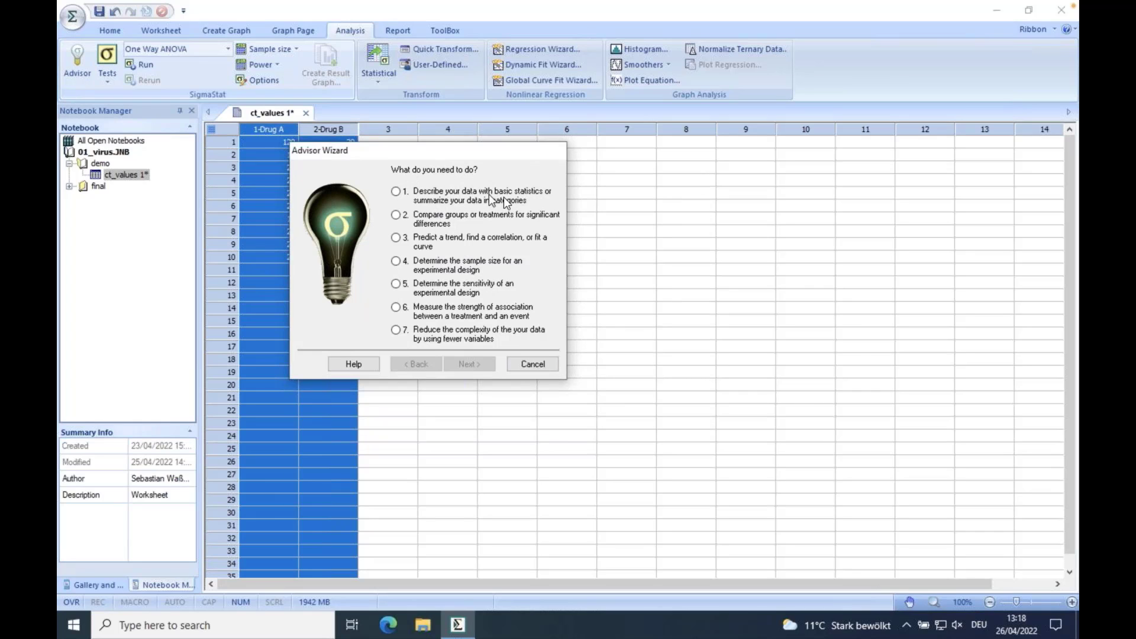
click(397, 216)
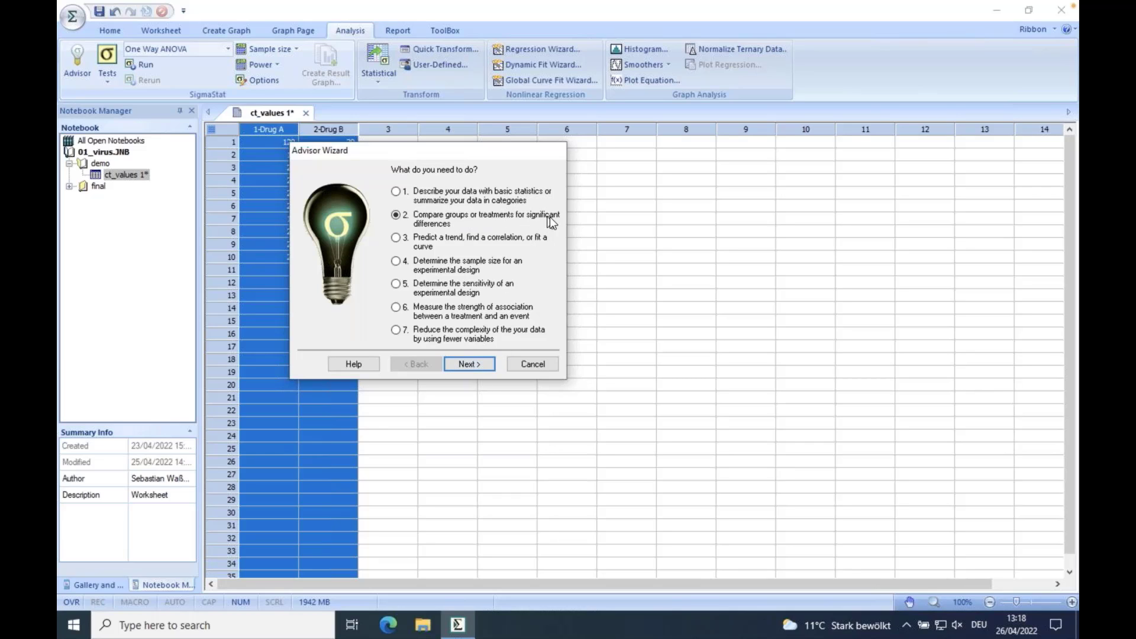
click(484, 365)
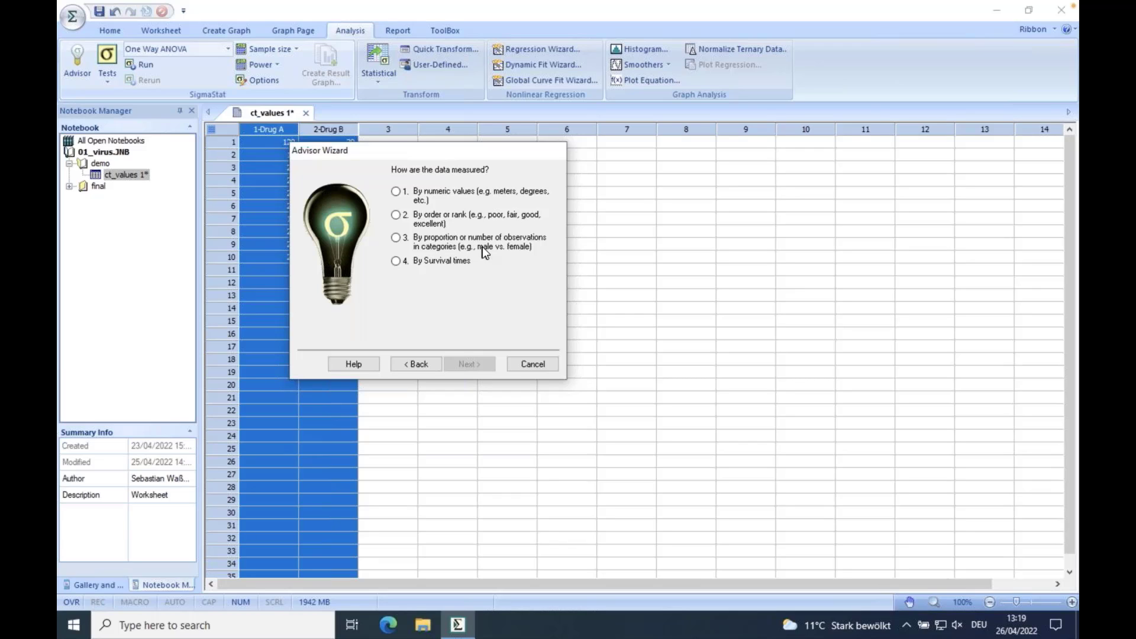
Specify in the Advisor Wizard that the data are measured by numeric values, with no more than one treatment applied per subject
click(396, 192)
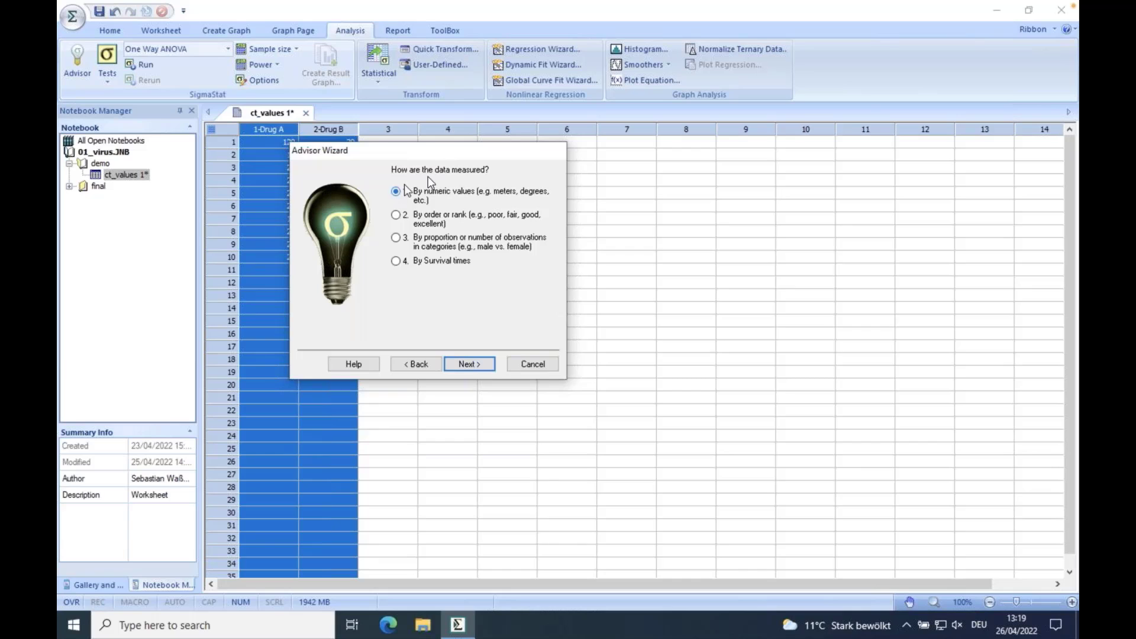
drag(427, 156, 478, 177)
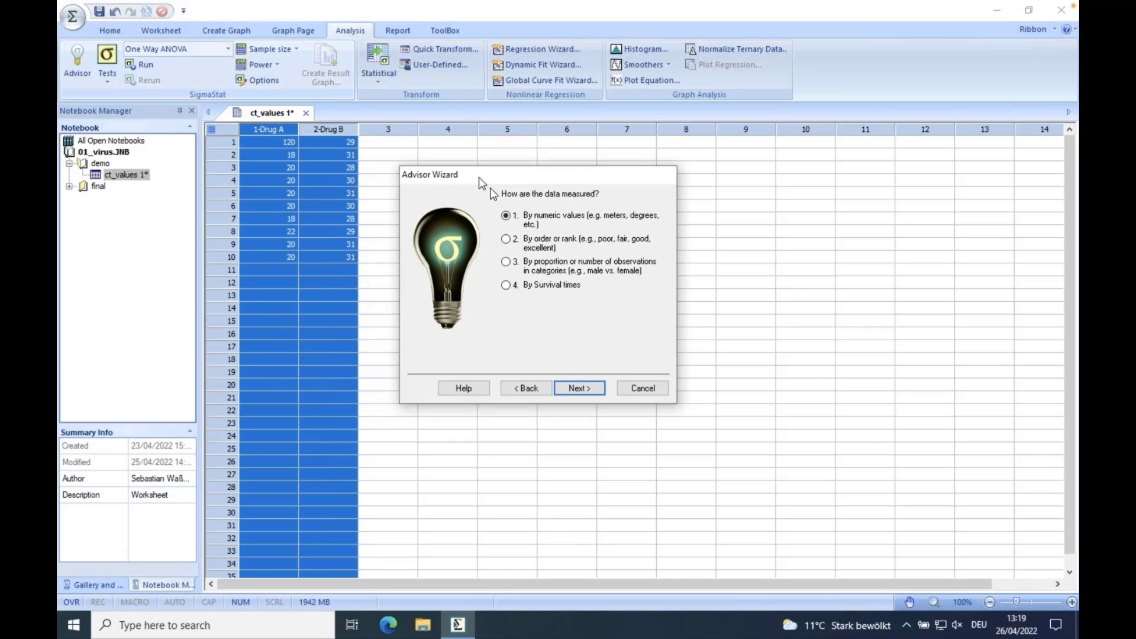
click(581, 389)
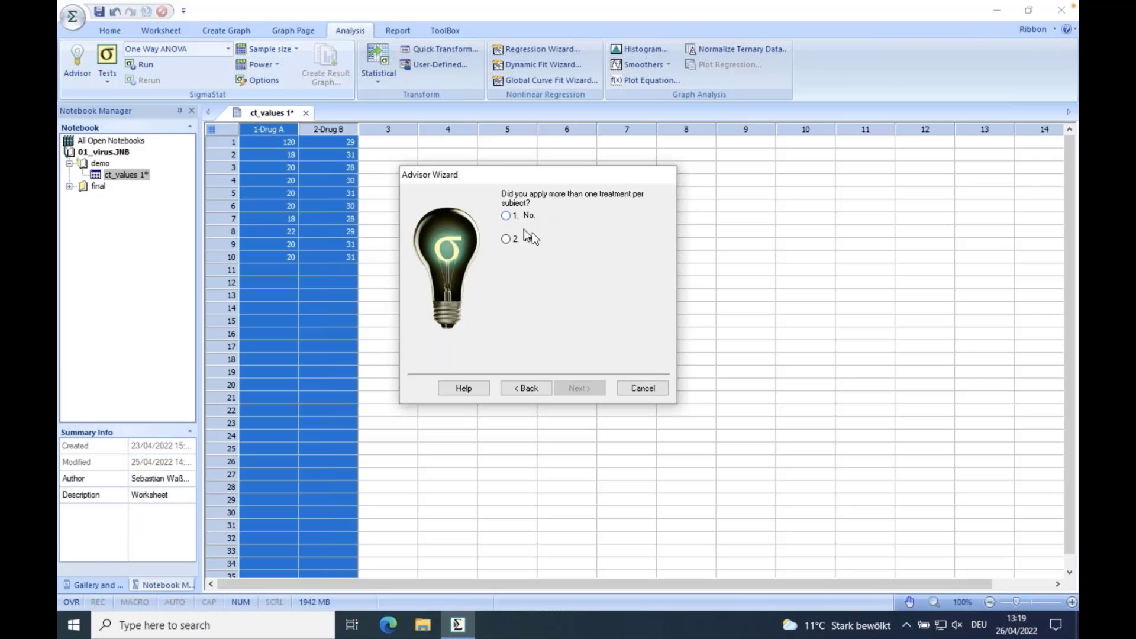
click(509, 216)
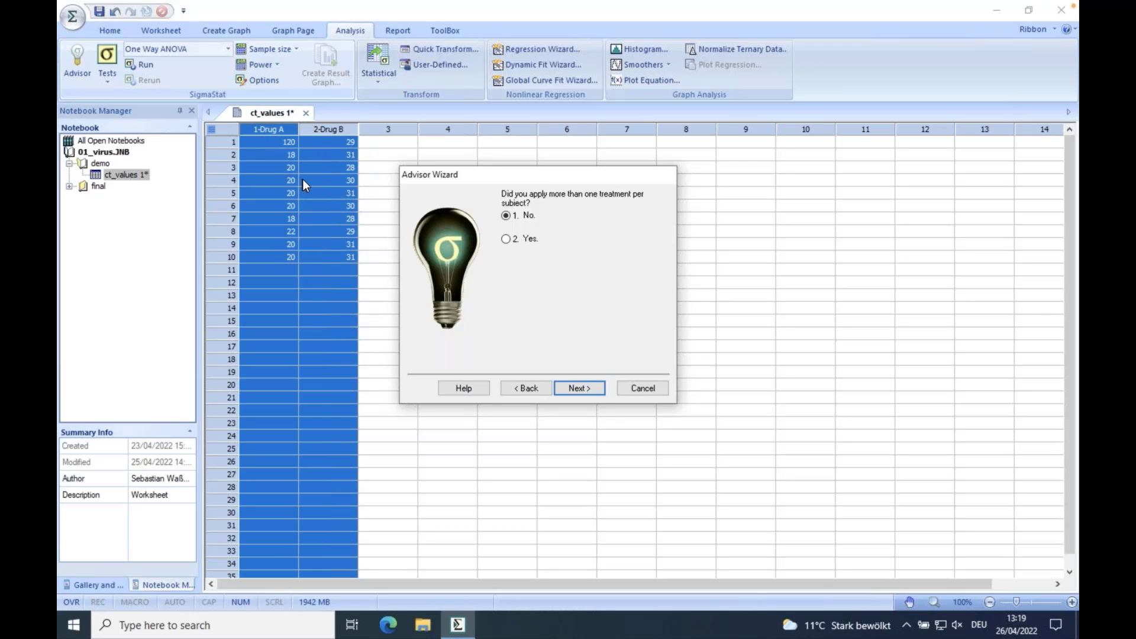
drag(479, 181, 463, 165)
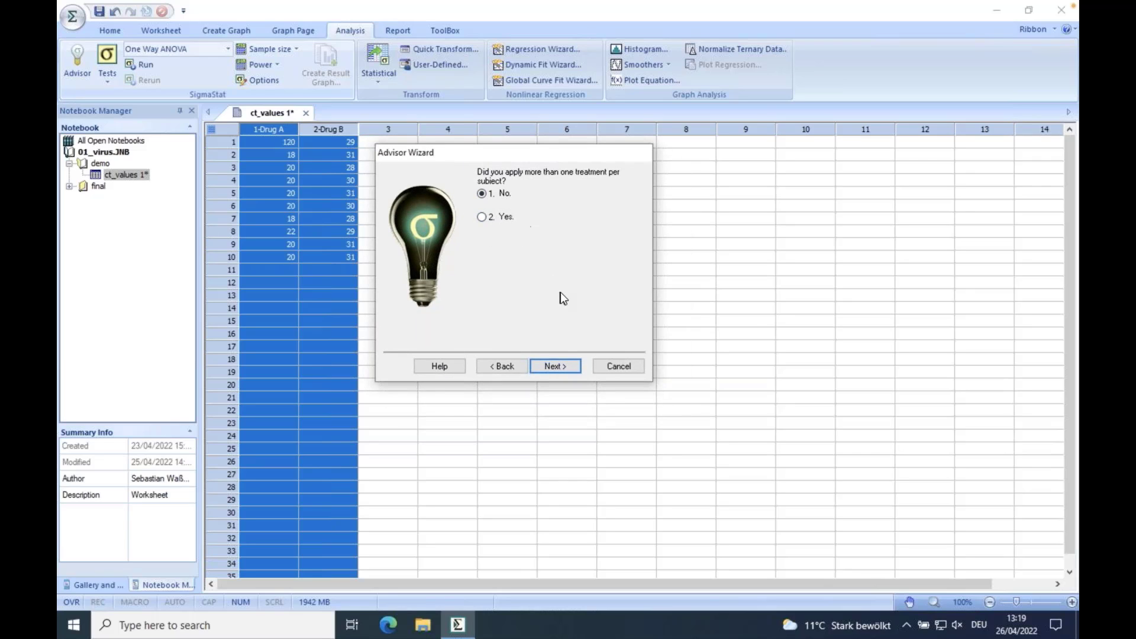
click(569, 366)
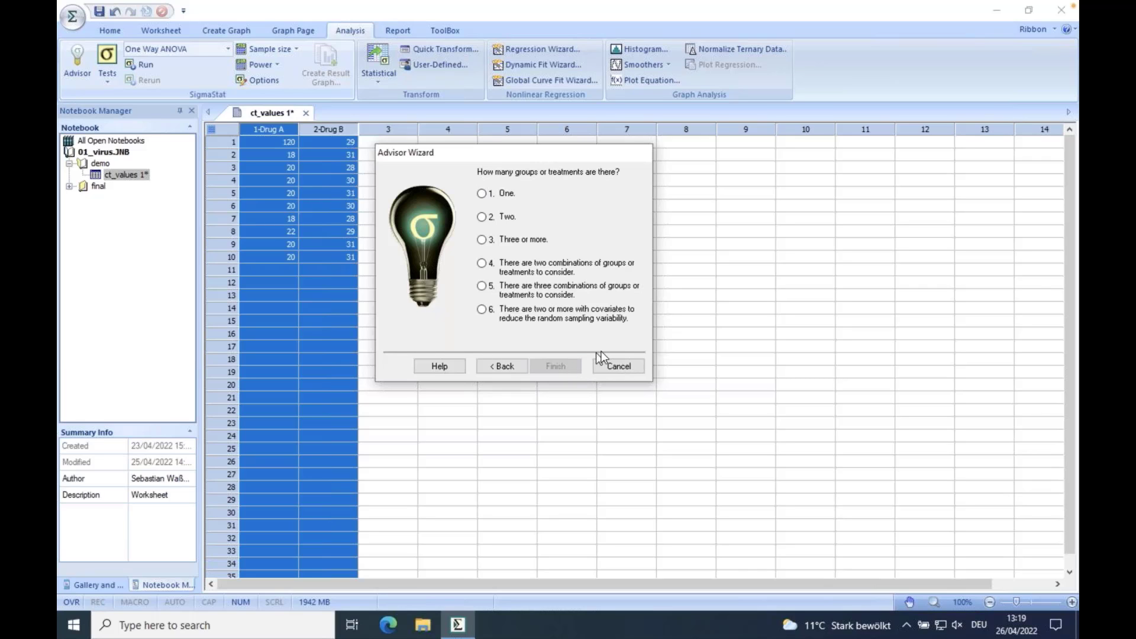
Specify two groups or treatments, finish the Advisor Wizard and run the suggested t-test
drag(563, 155, 632, 187)
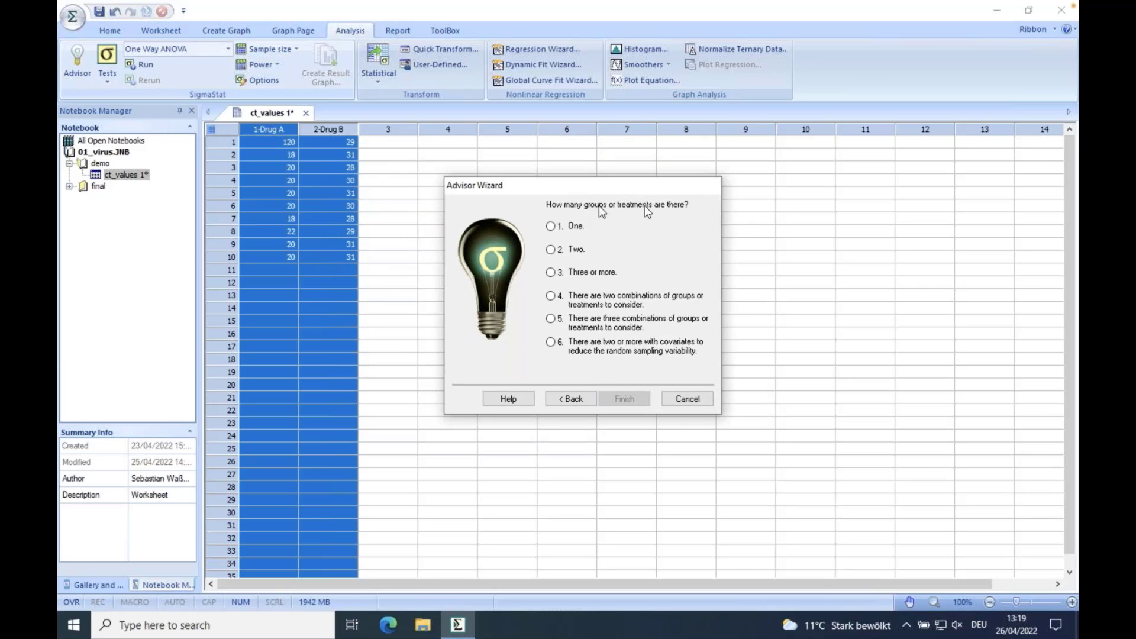
click(559, 251)
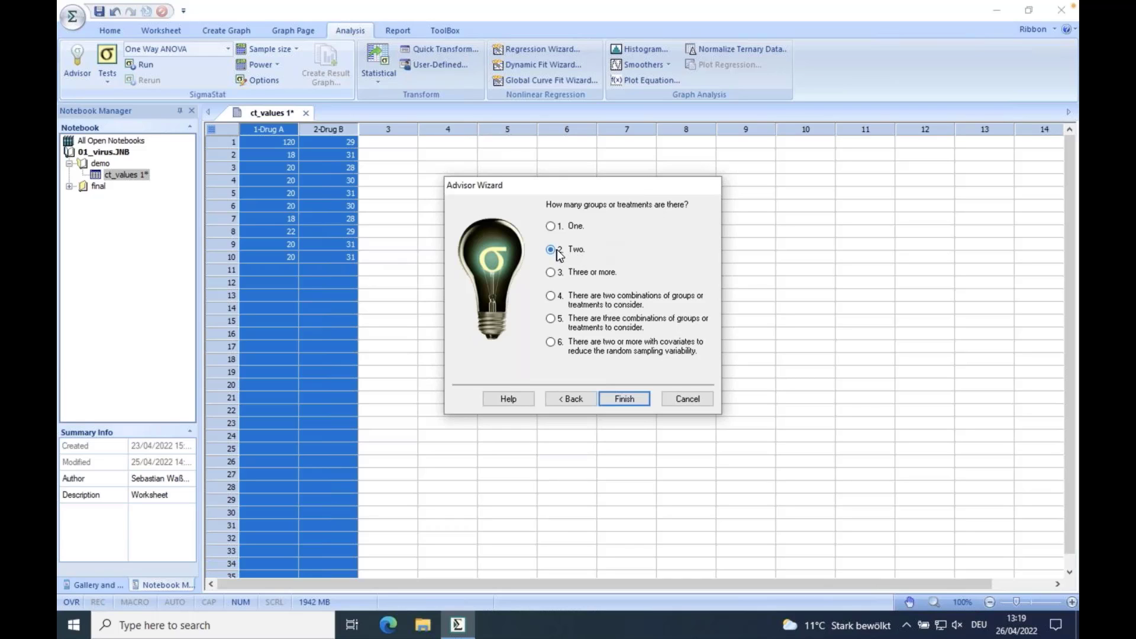
click(638, 398)
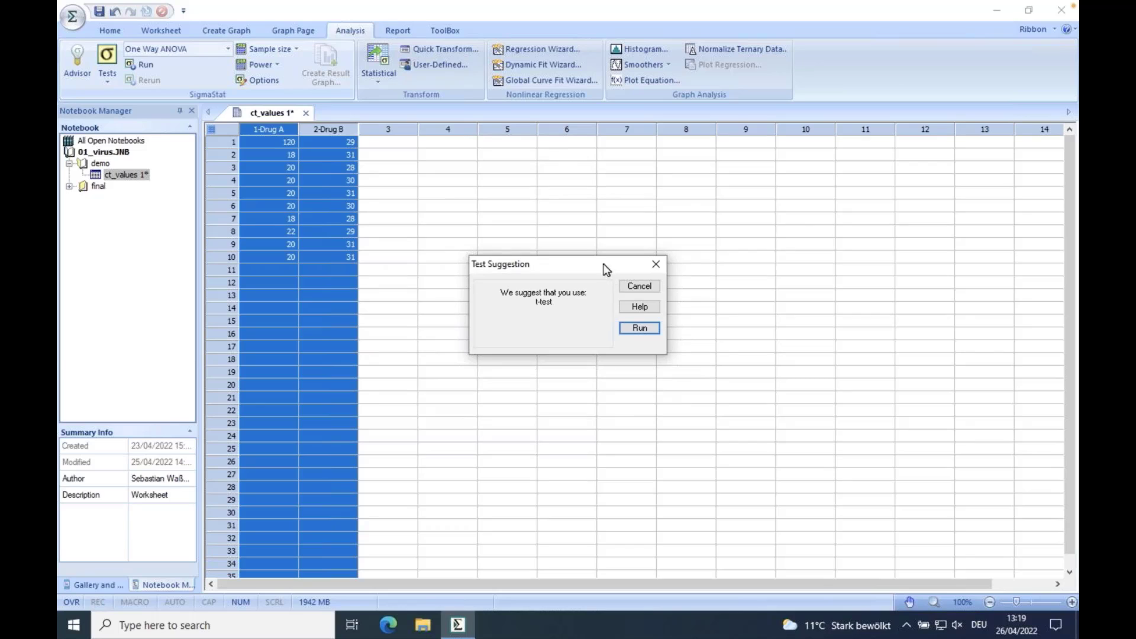
drag(602, 264, 556, 213)
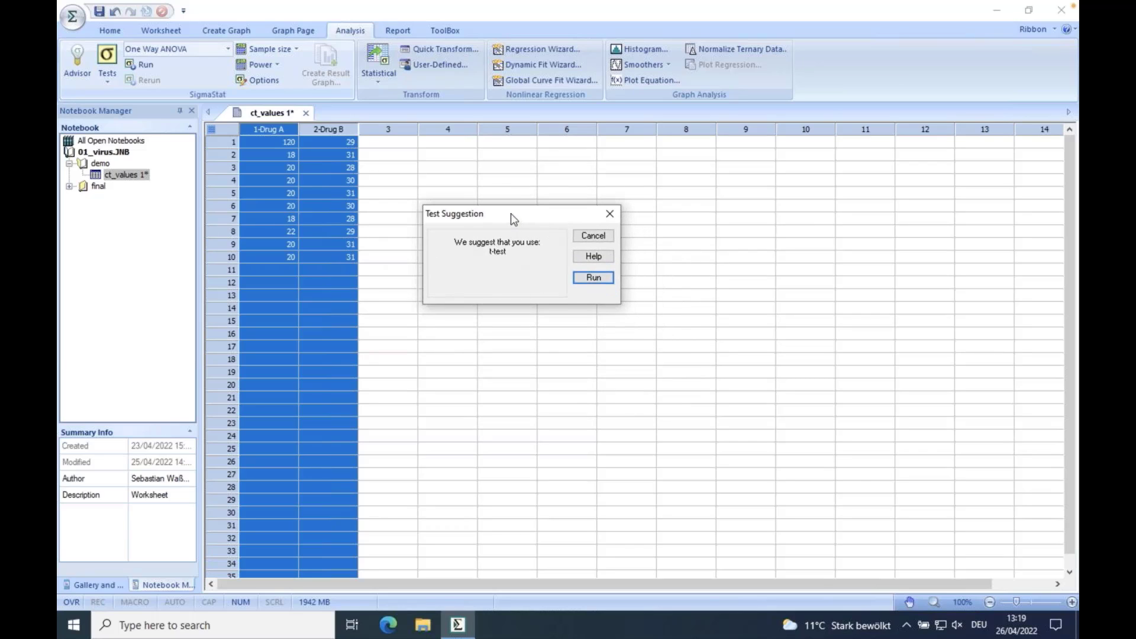
drag(511, 215, 483, 187)
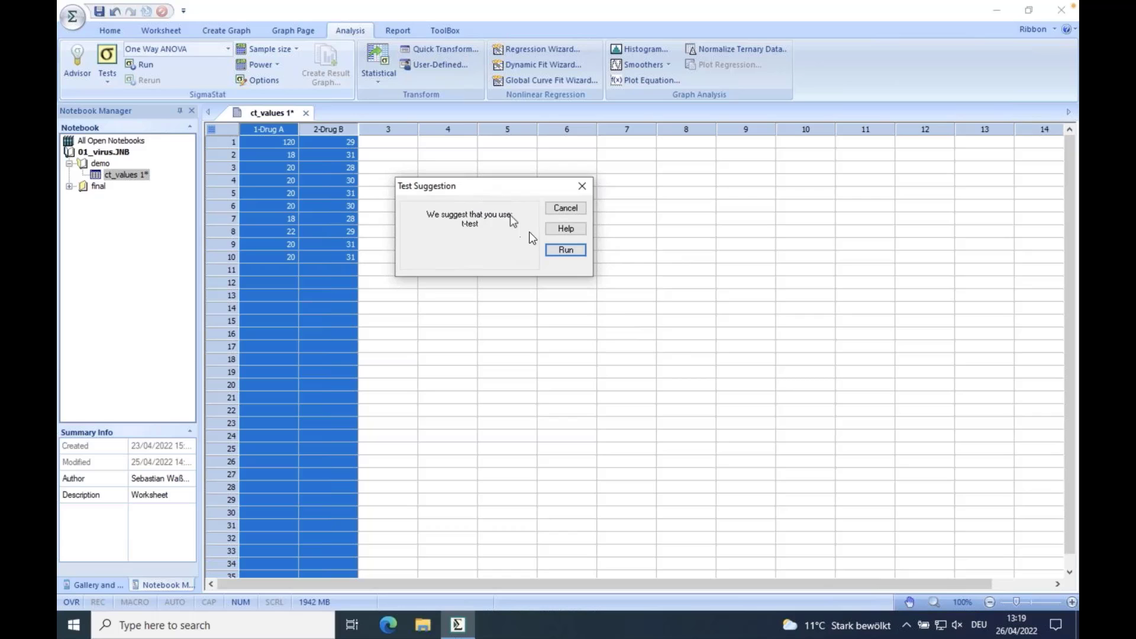
click(566, 250)
Examine the previews and descriptions of the Raw, Indexed, and Mean, Size, Standard Deviation data formats for the t-test
drag(573, 462, 534, 180)
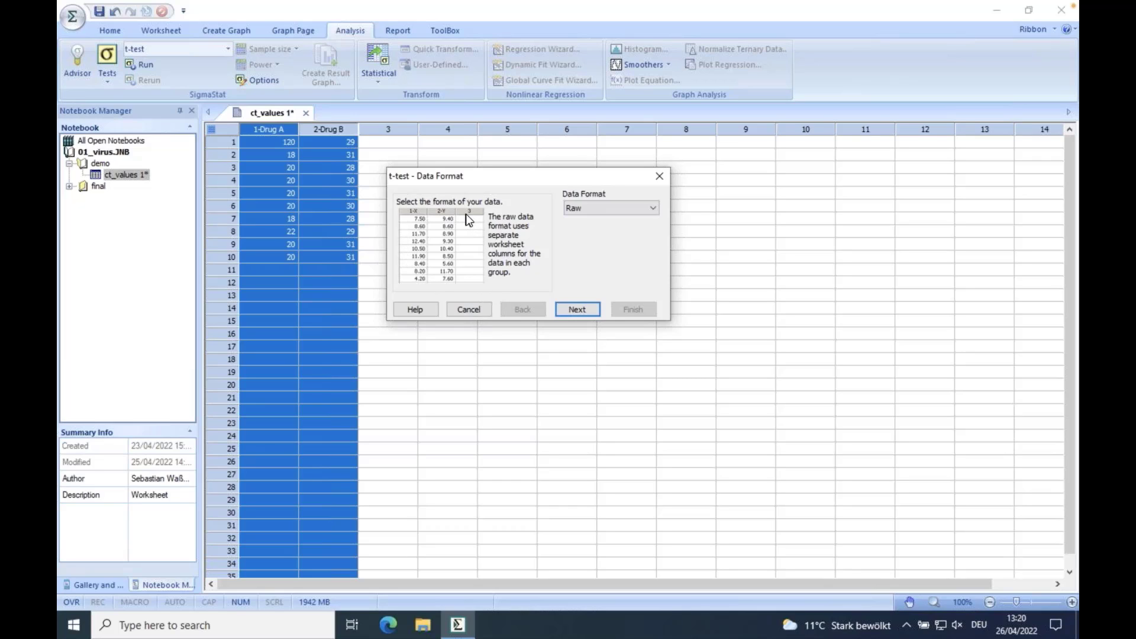
drag(483, 179, 468, 176)
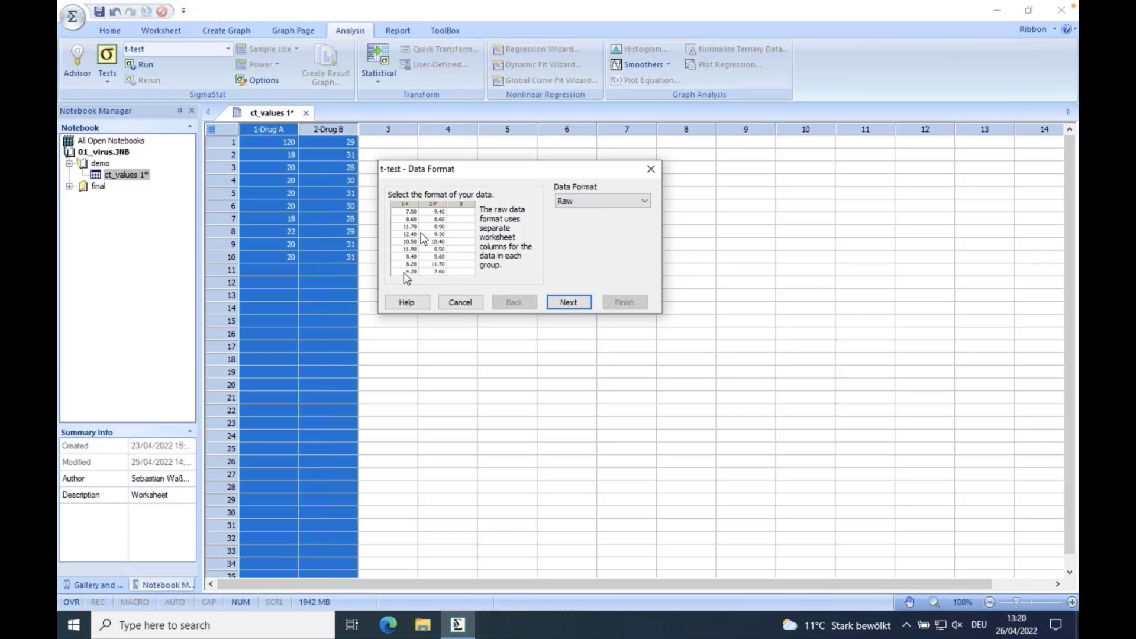
drag(431, 169, 526, 173)
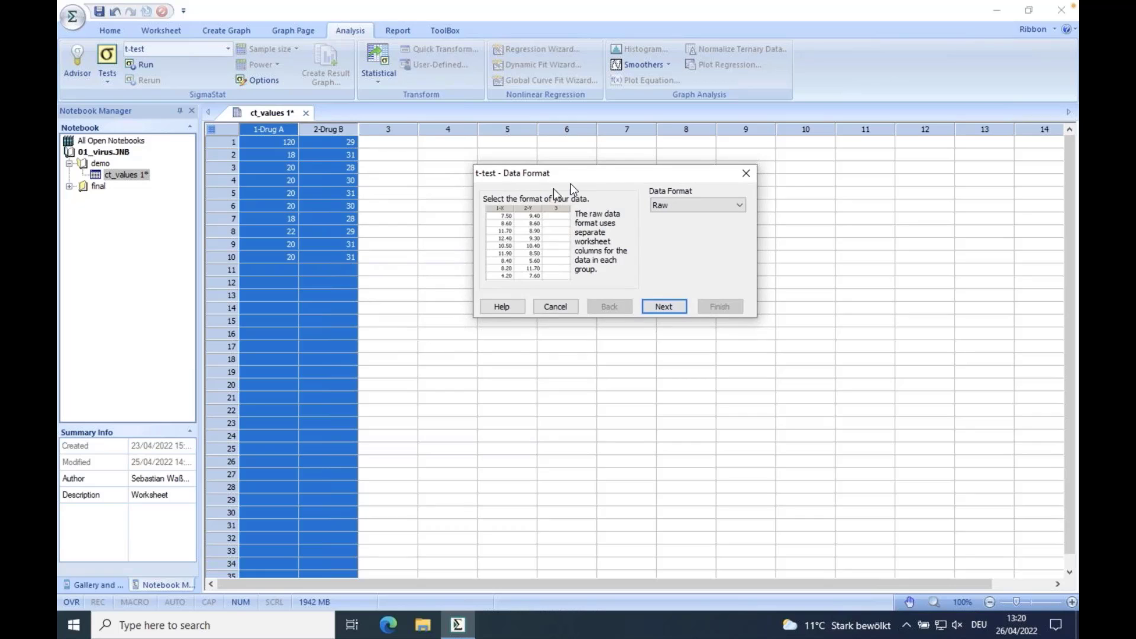
drag(572, 176, 497, 175)
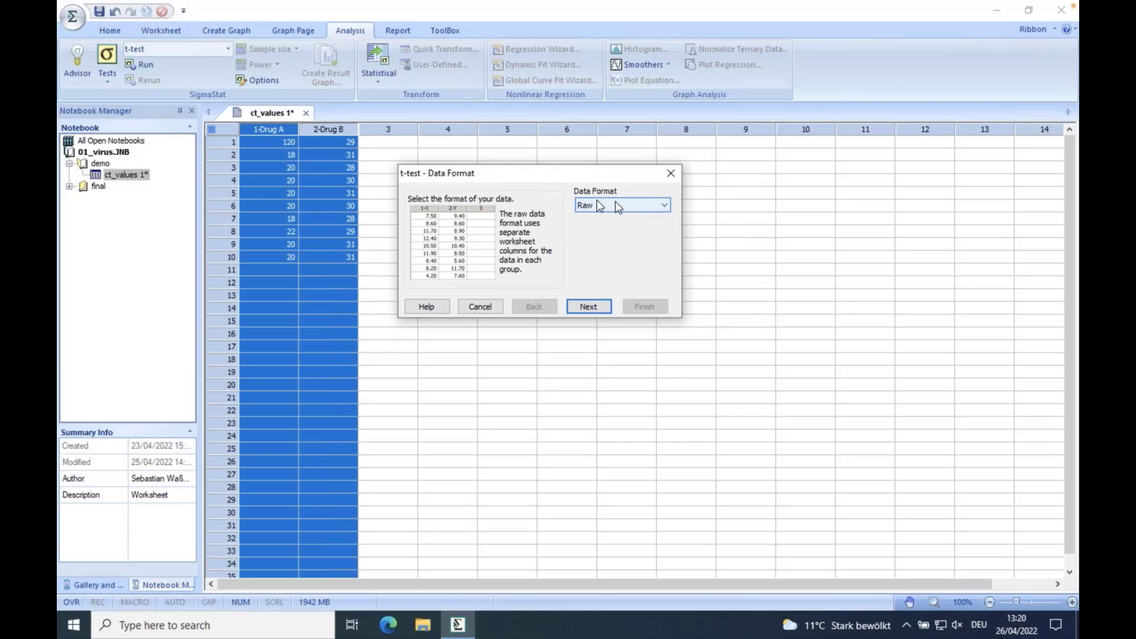
click(665, 205)
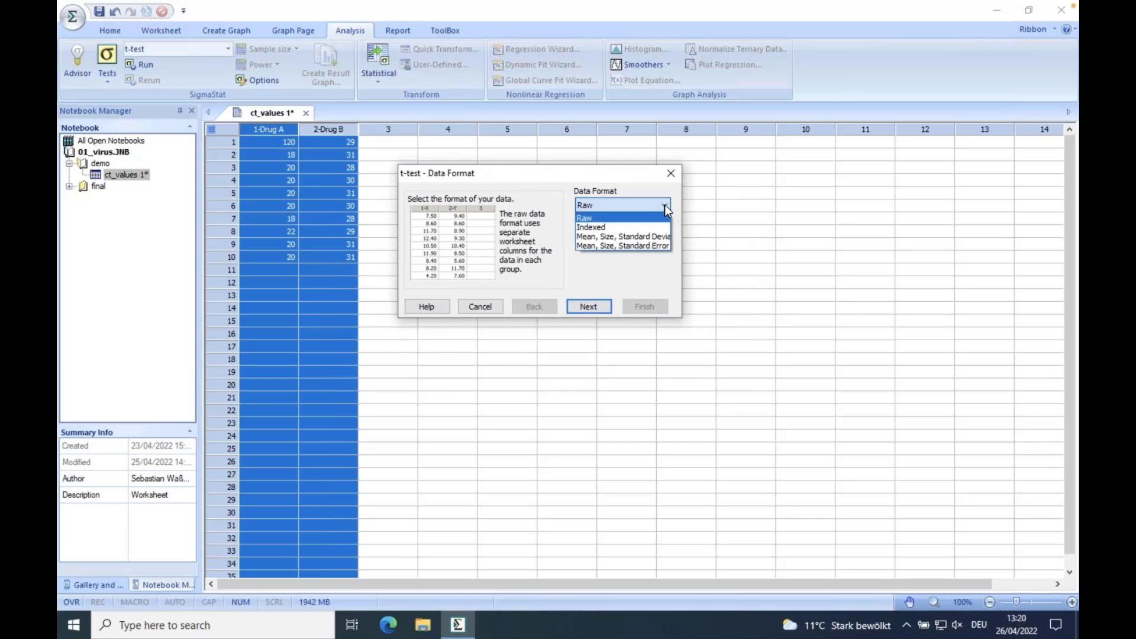
click(610, 228)
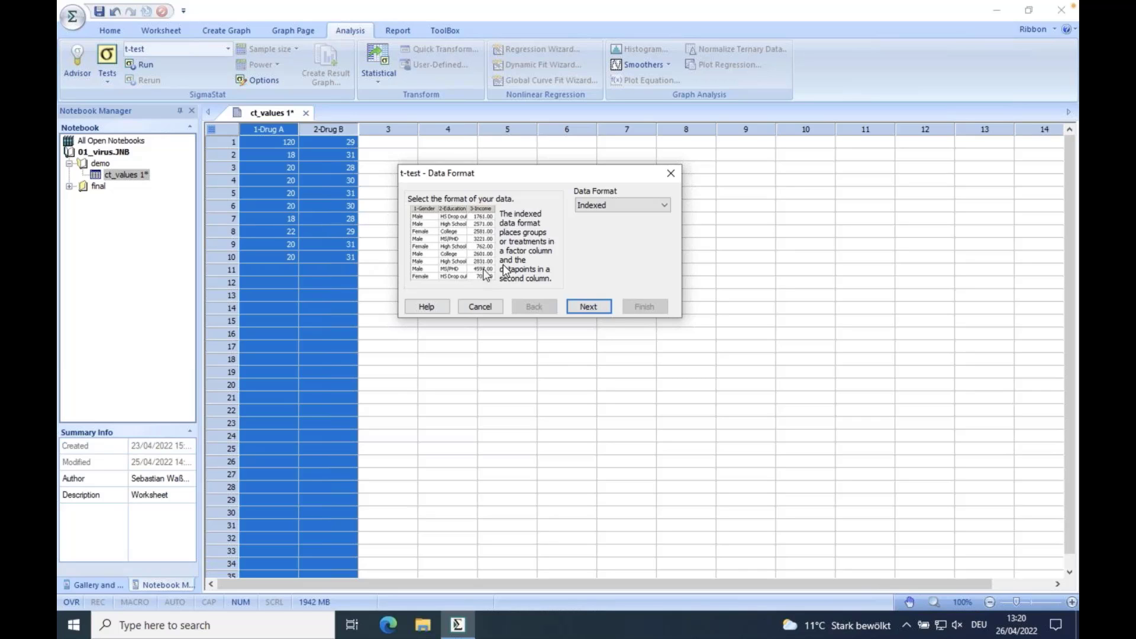
click(665, 208)
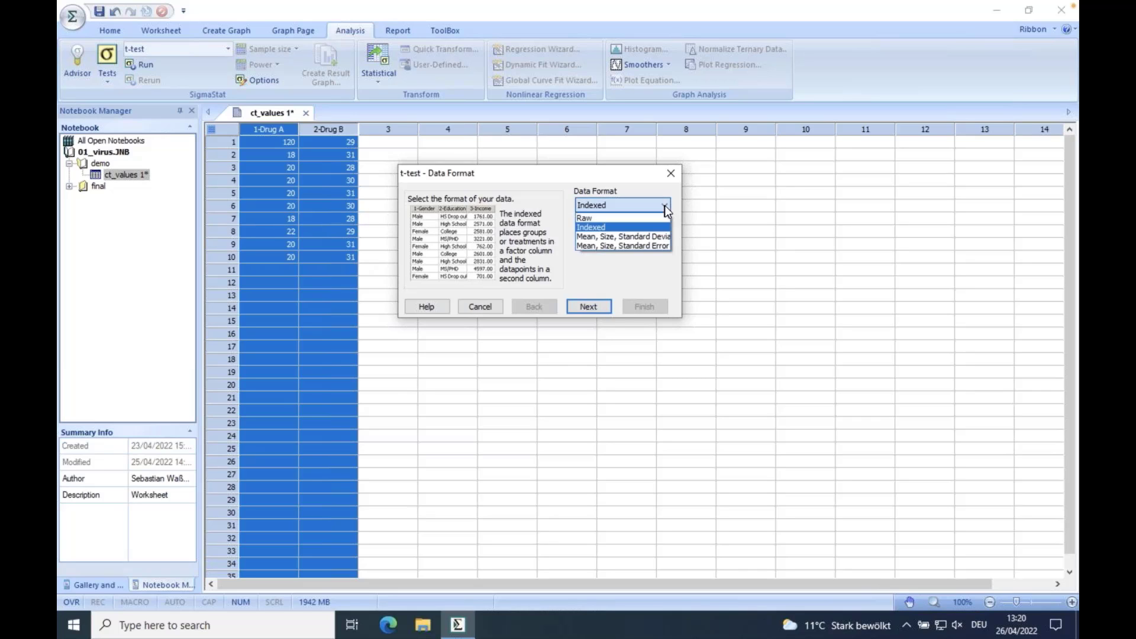
click(642, 233)
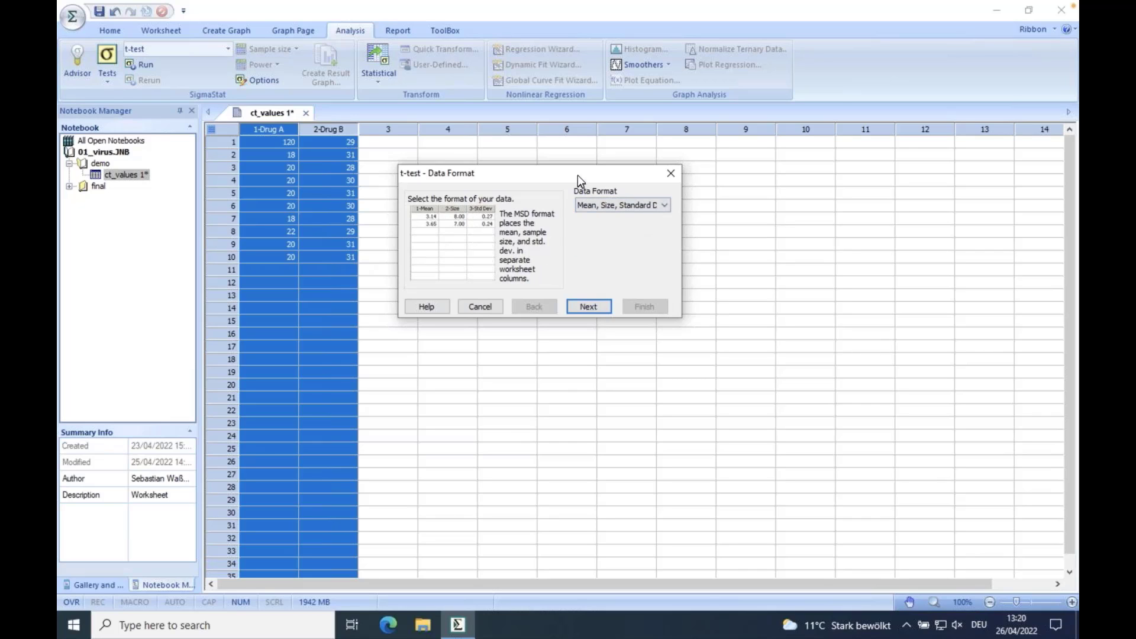
drag(578, 177, 557, 184)
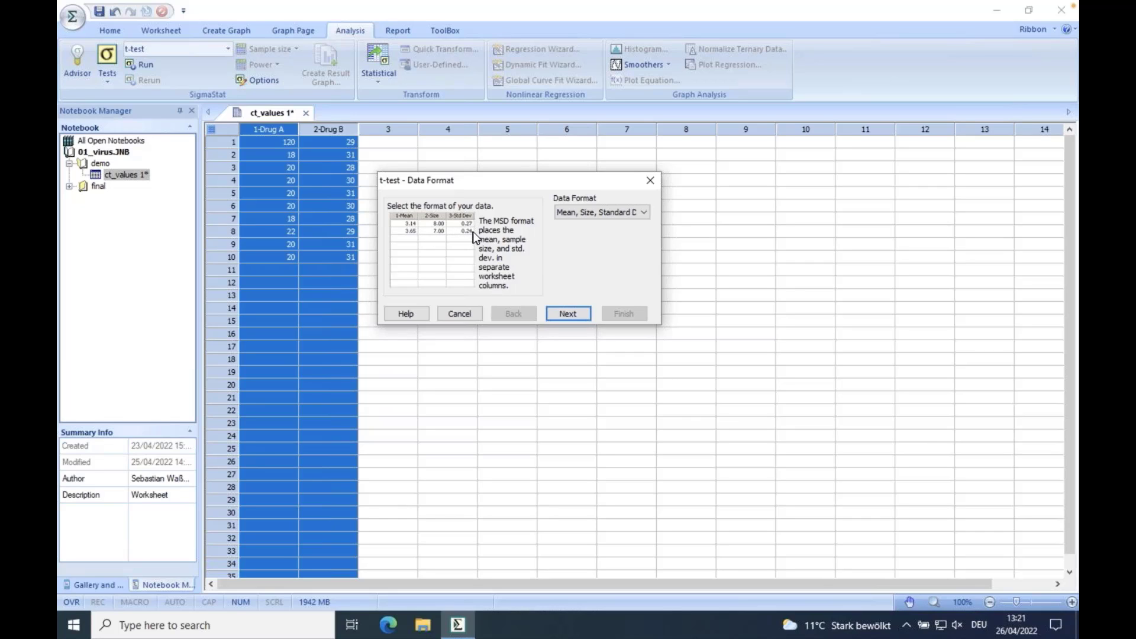
Set the t-test data format to Raw and continue to the data column selection
click(642, 212)
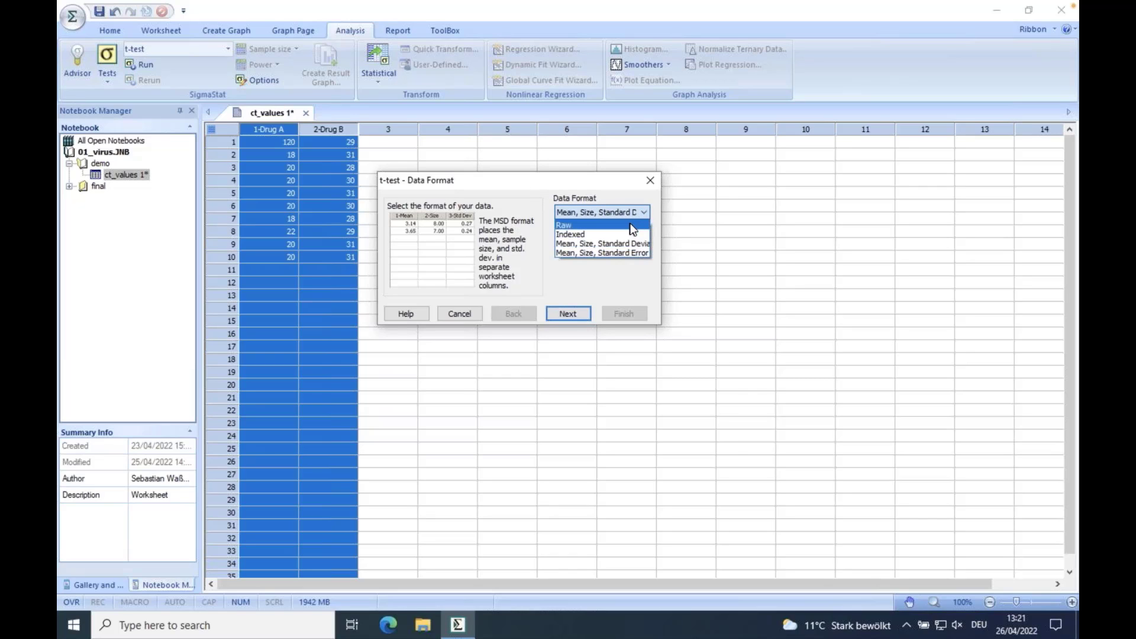
click(632, 226)
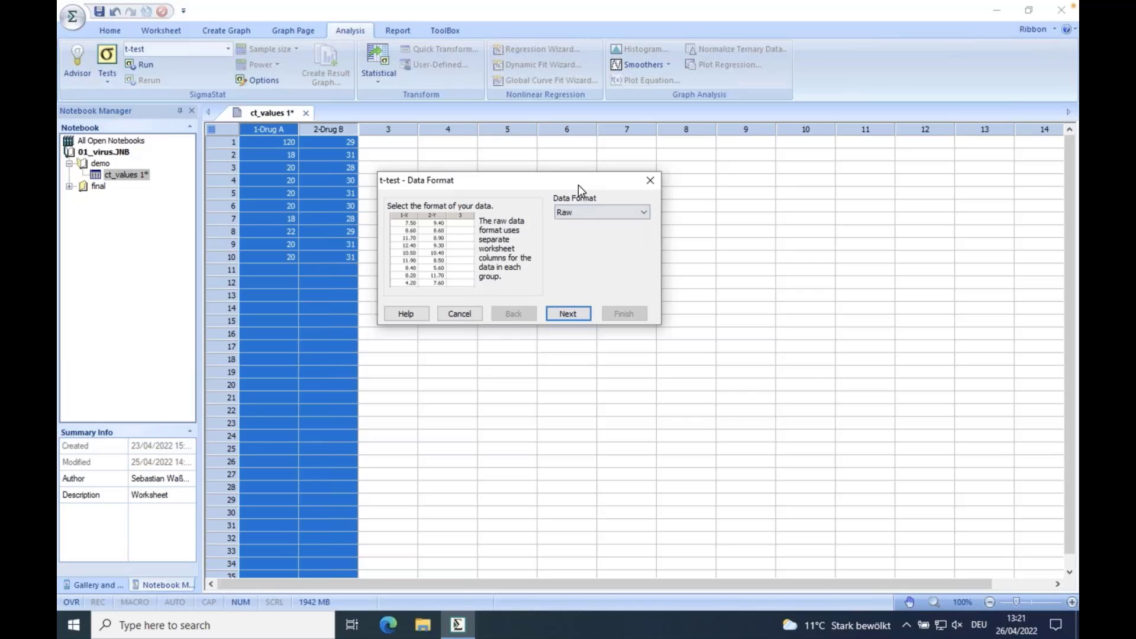
drag(577, 185, 592, 186)
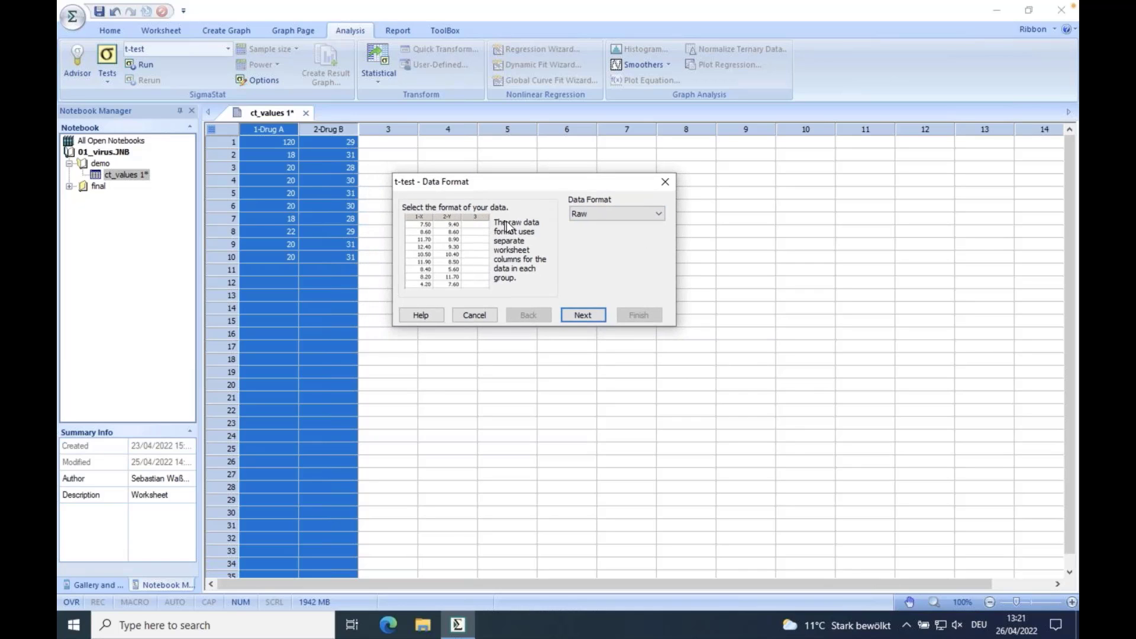
click(584, 316)
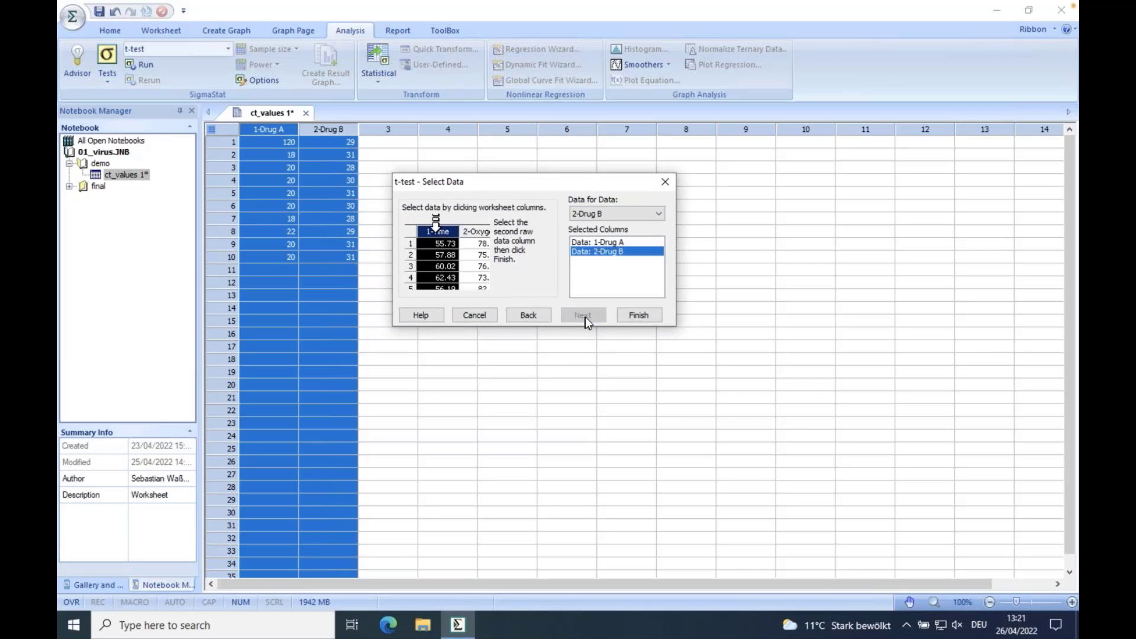
Review the Drug A and Drug B column assignments for the t-test and the columns available for each
drag(542, 179, 533, 179)
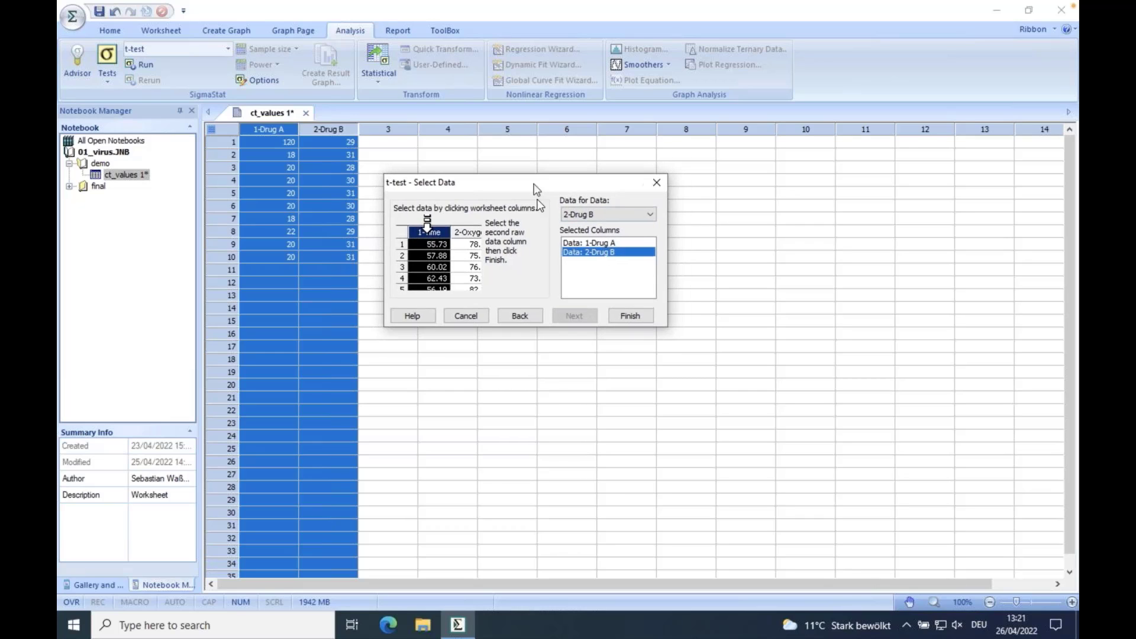
click(584, 243)
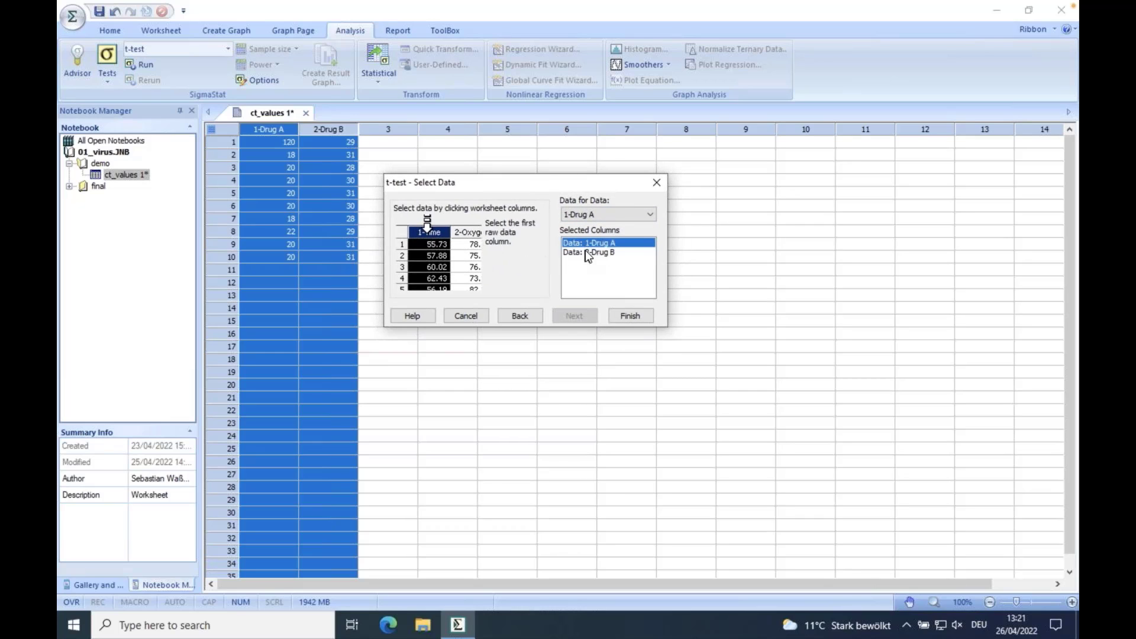
click(585, 252)
click(585, 243)
click(641, 217)
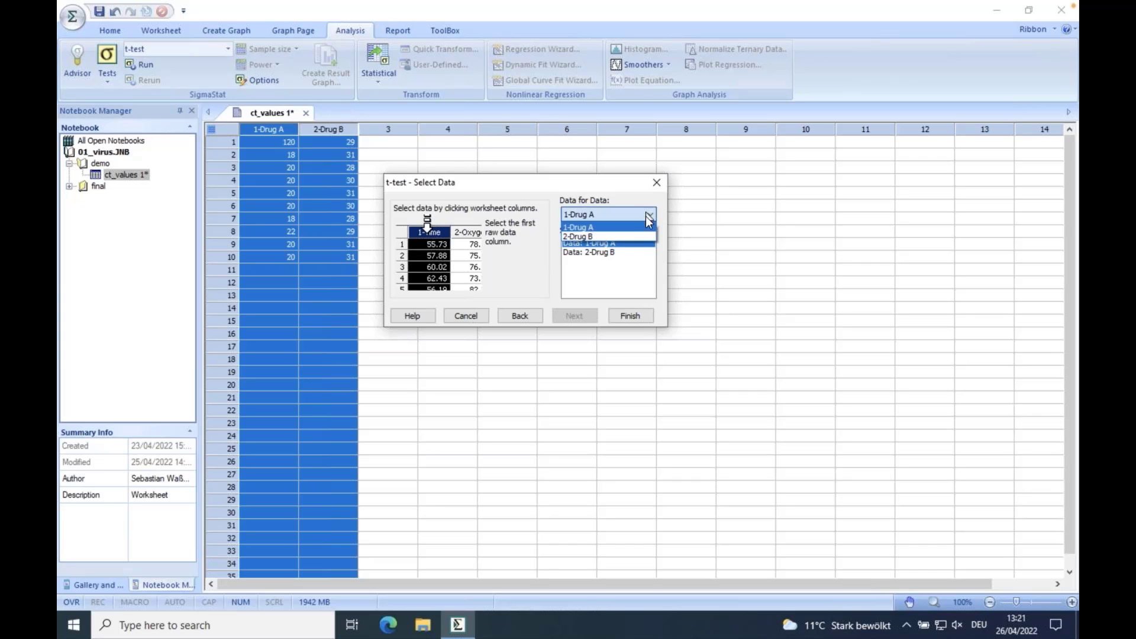
click(617, 186)
click(590, 254)
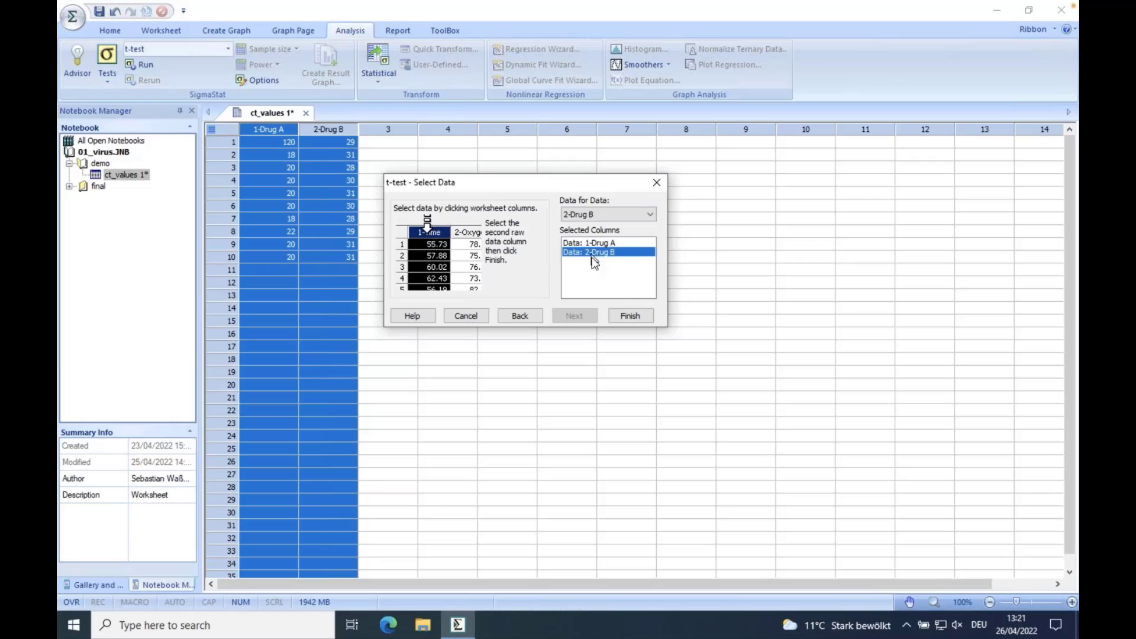
Finish the data column selection and complete the t-test, declining the Mann-Whitney Rank Sum test
click(632, 316)
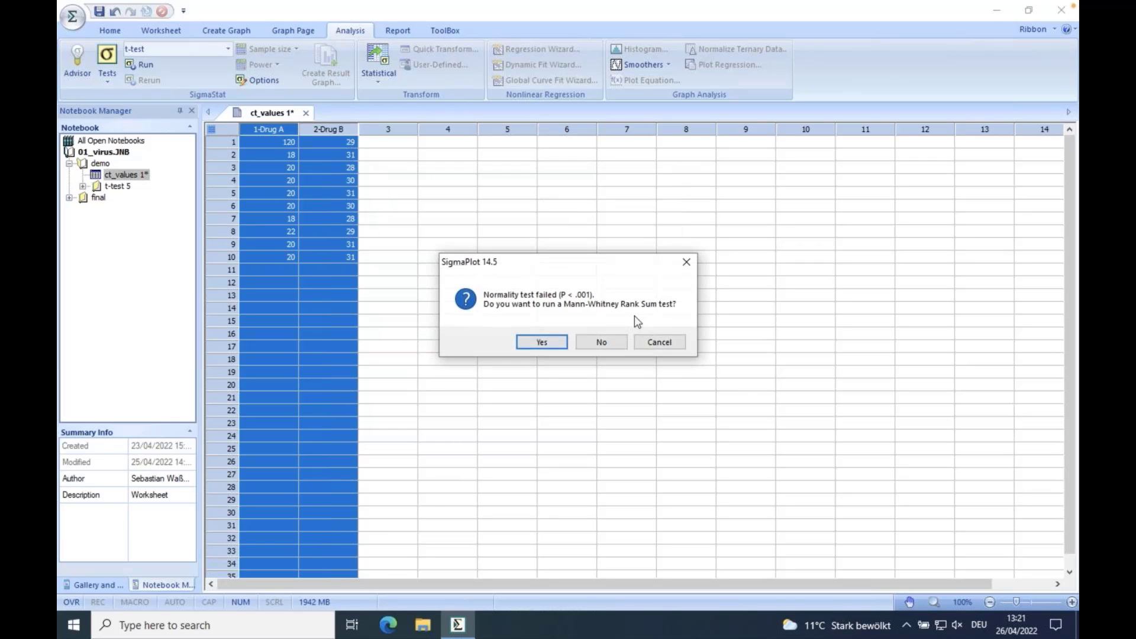
drag(602, 270, 566, 220)
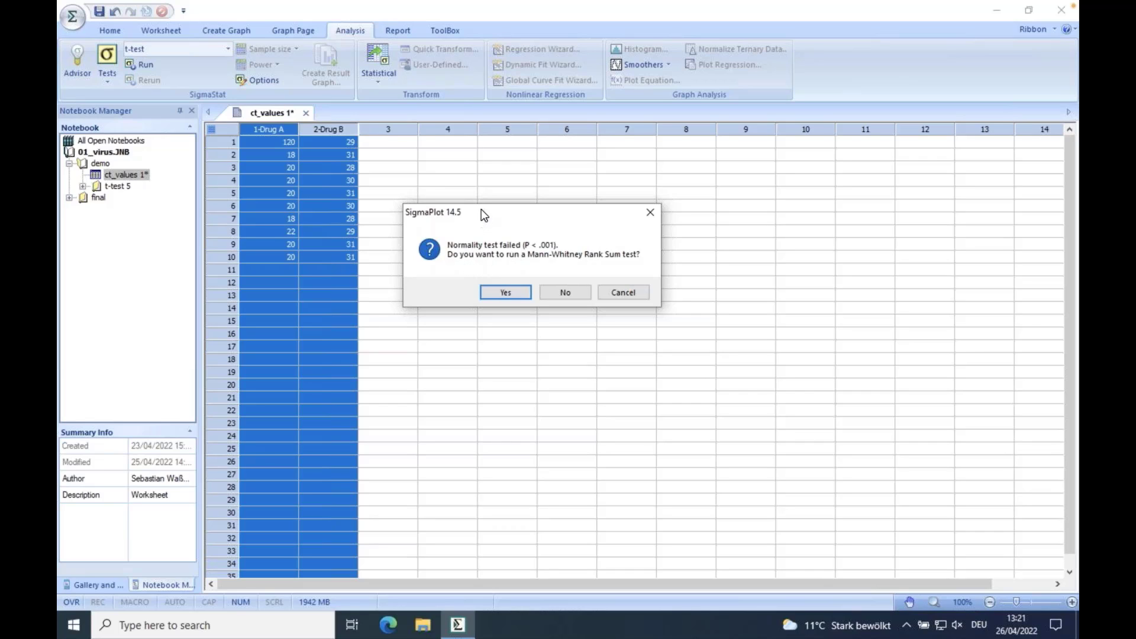
drag(481, 208, 511, 214)
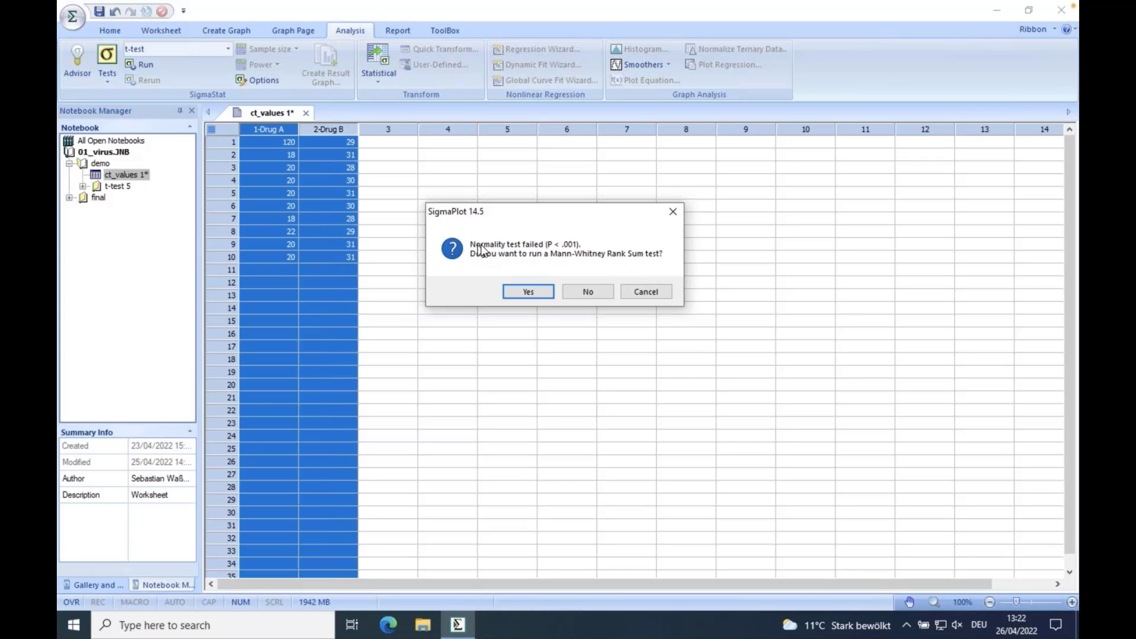
click(593, 294)
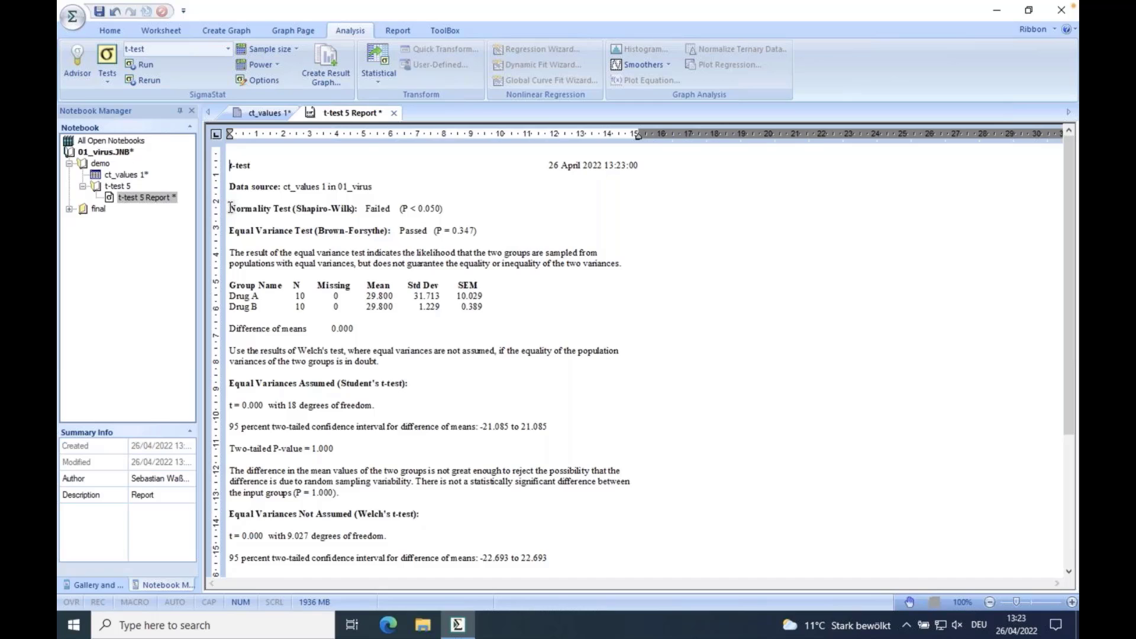
Examine the Shapiro-Wilk normality test outcome and its P value in the t-test report
drag(444, 209, 227, 210)
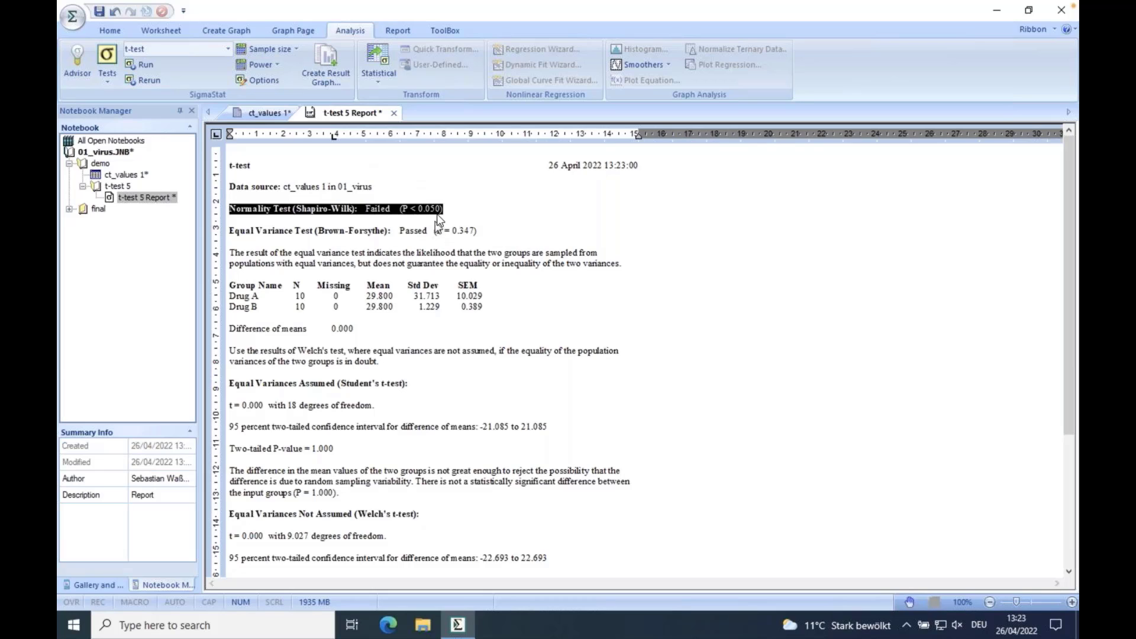
mouse_move(426, 220)
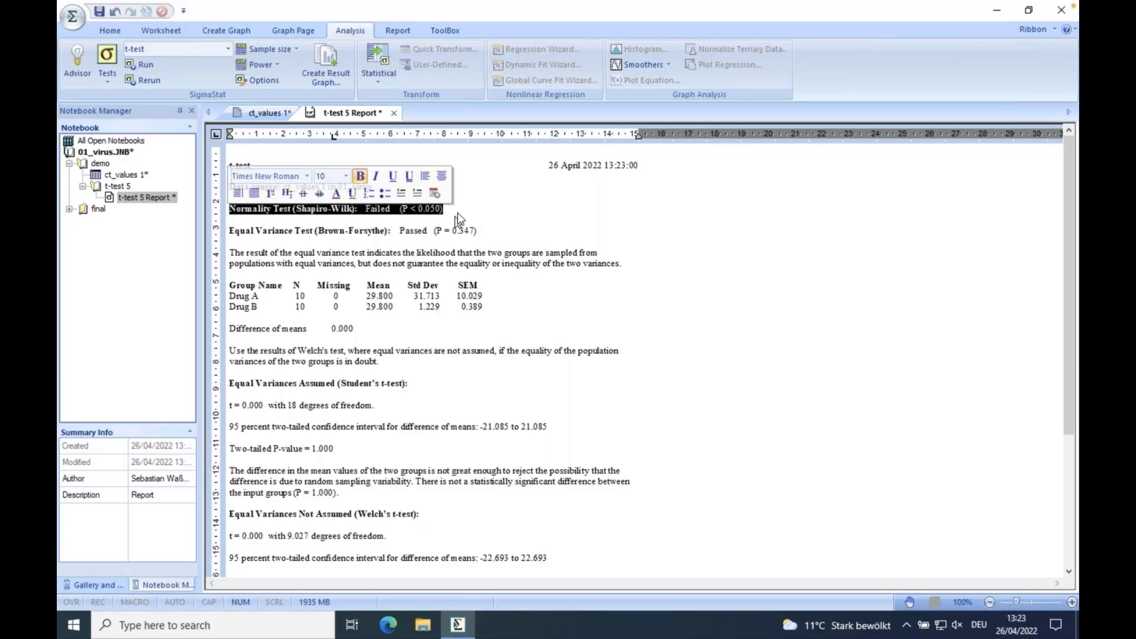
click(457, 211)
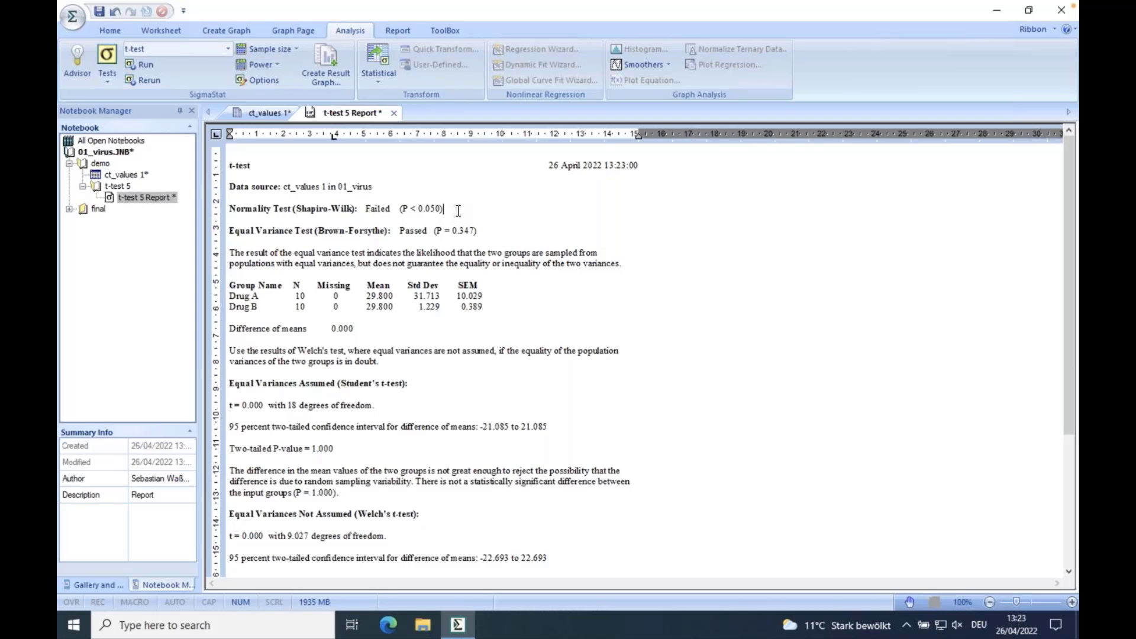
drag(441, 212, 402, 211)
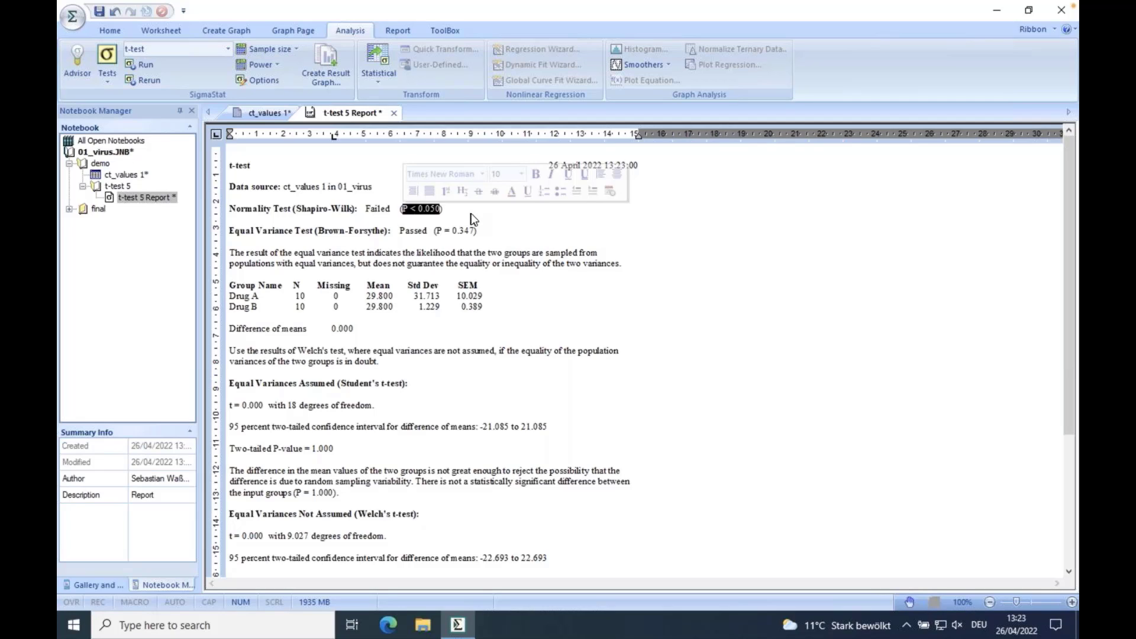
click(471, 214)
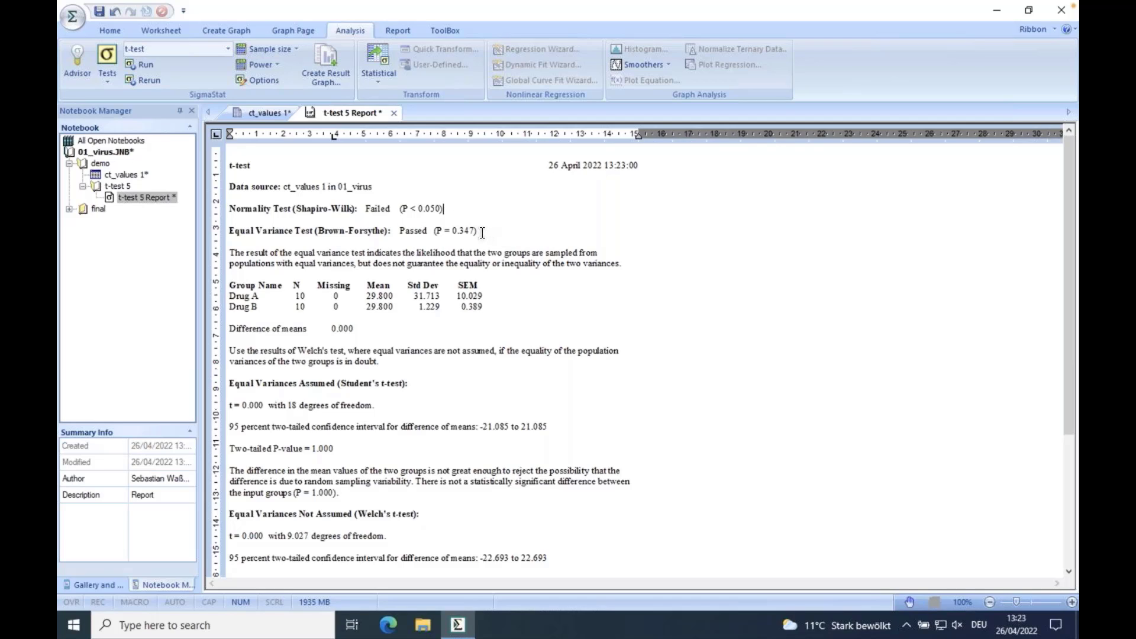
Examine the Brown-Forsythe equal variance test outcome, its P value and the explanatory text below it
drag(484, 232, 223, 233)
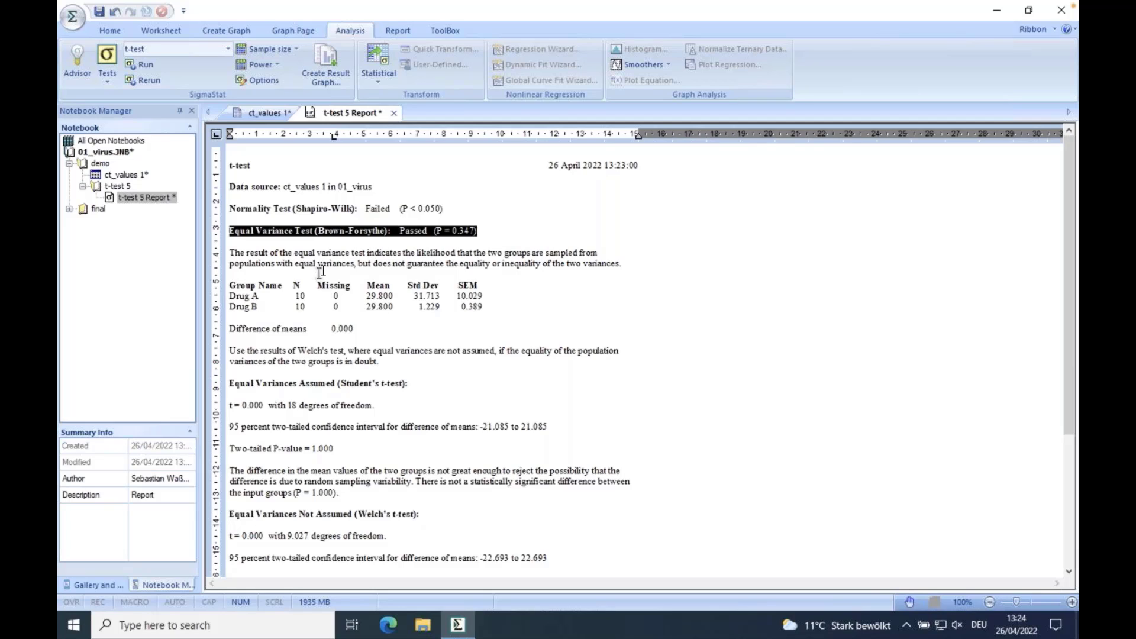
click(323, 252)
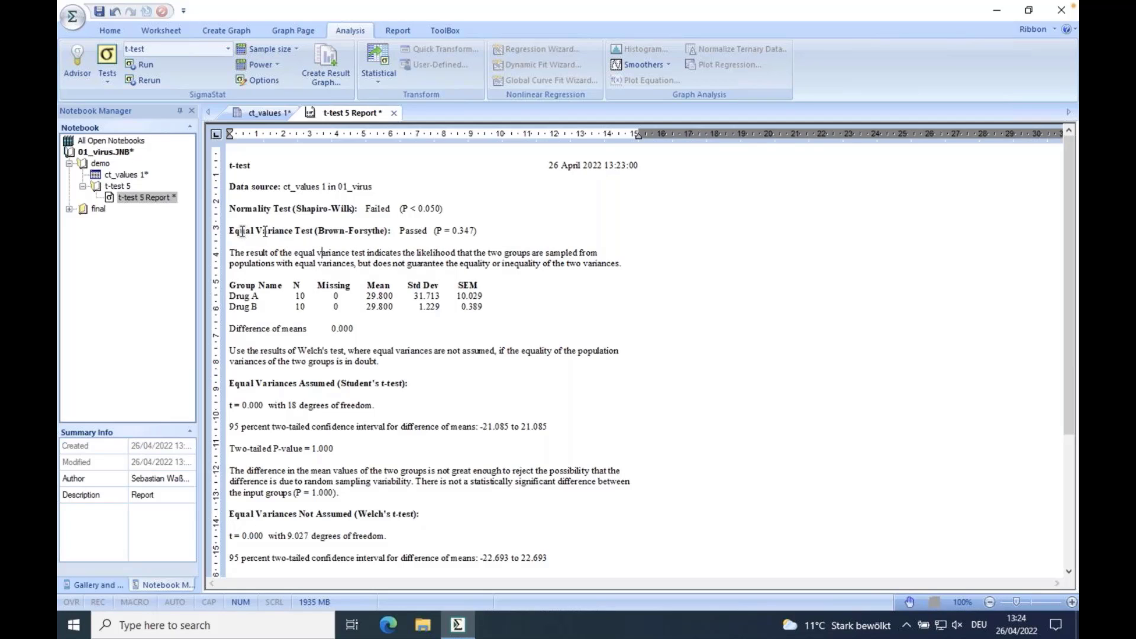
double_click(416, 231)
mouse_move(436, 230)
mouse_down()
mouse_move(476, 231)
mouse_move(433, 232)
mouse_up()
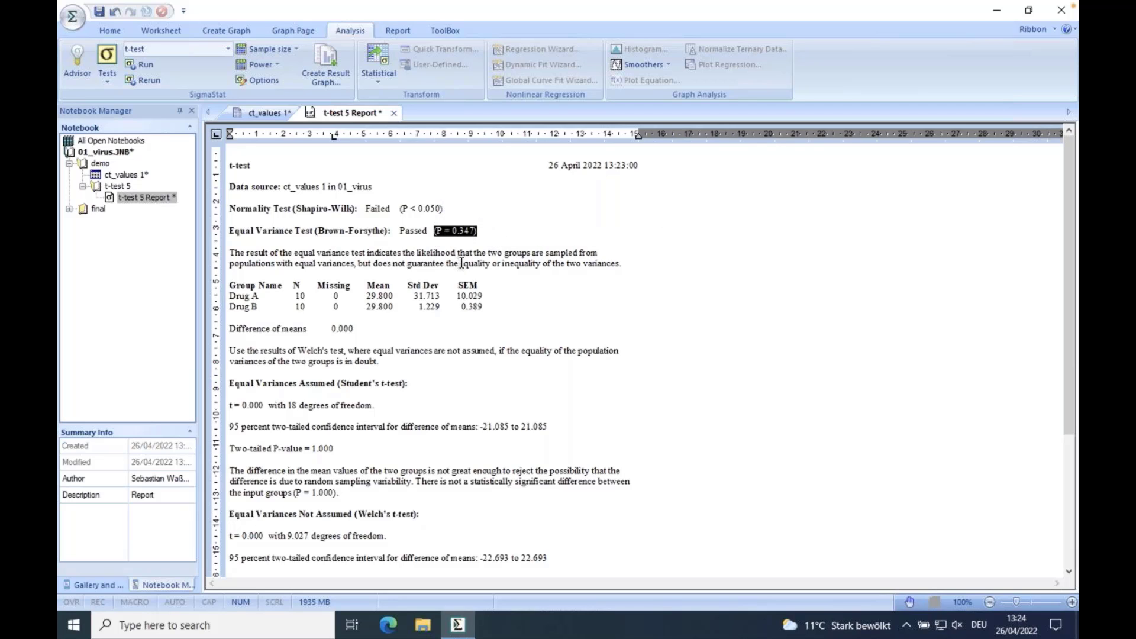
click(471, 232)
double_click(412, 231)
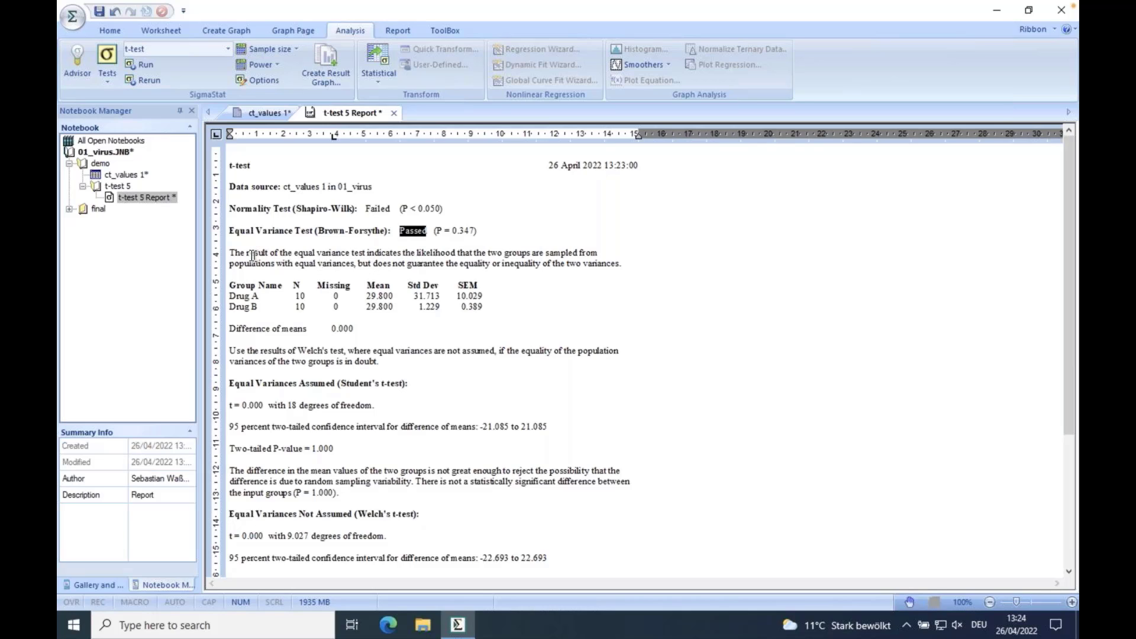
drag(230, 253, 625, 265)
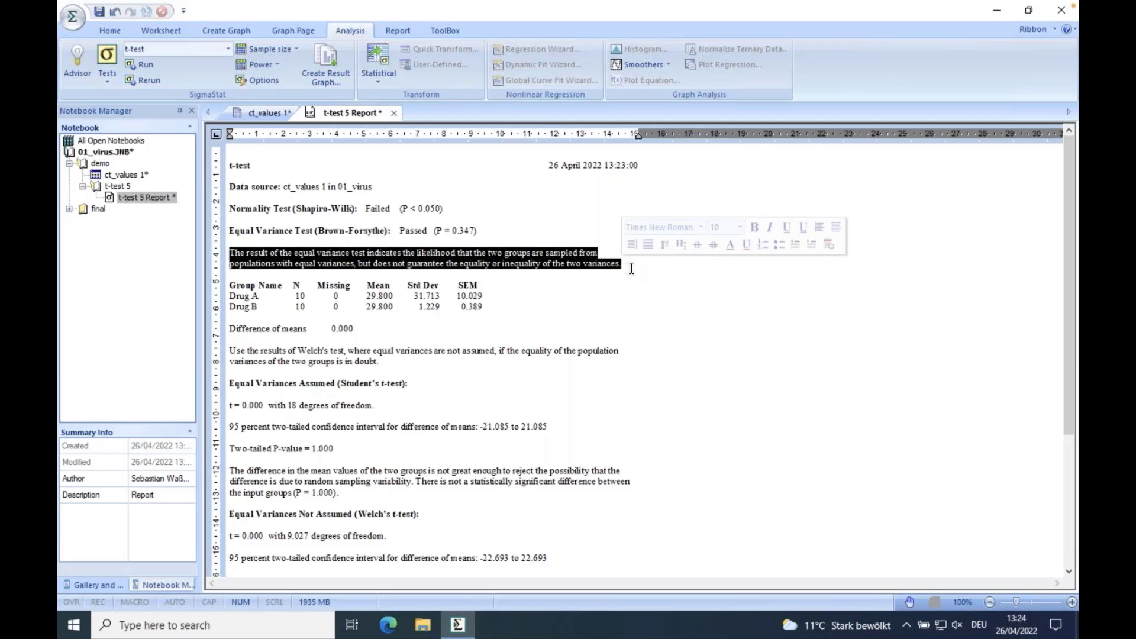
click(578, 279)
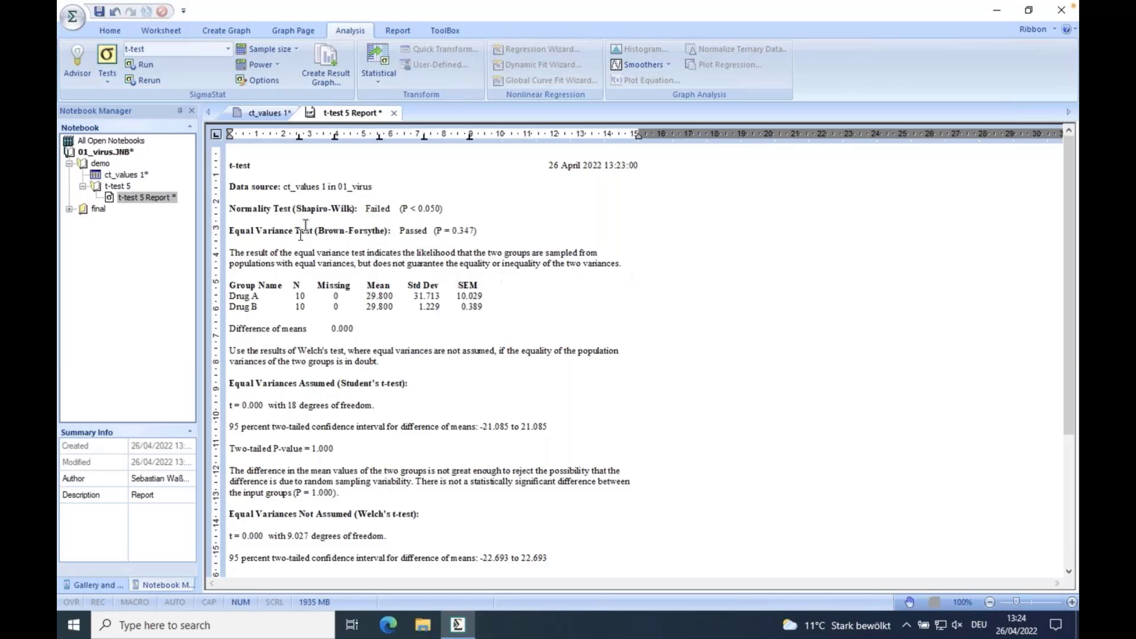
Look through the t-test report's group statistics and check the difference of means between Drug A and Drug B
scroll(295, 260, down, 3)
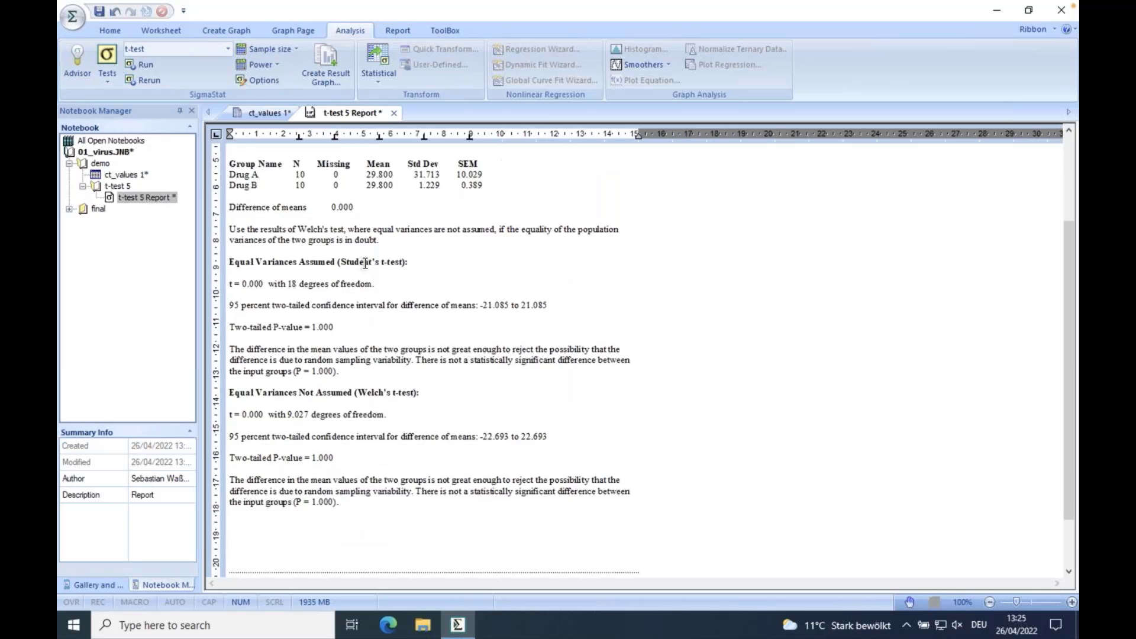
scroll(384, 266, up, 3)
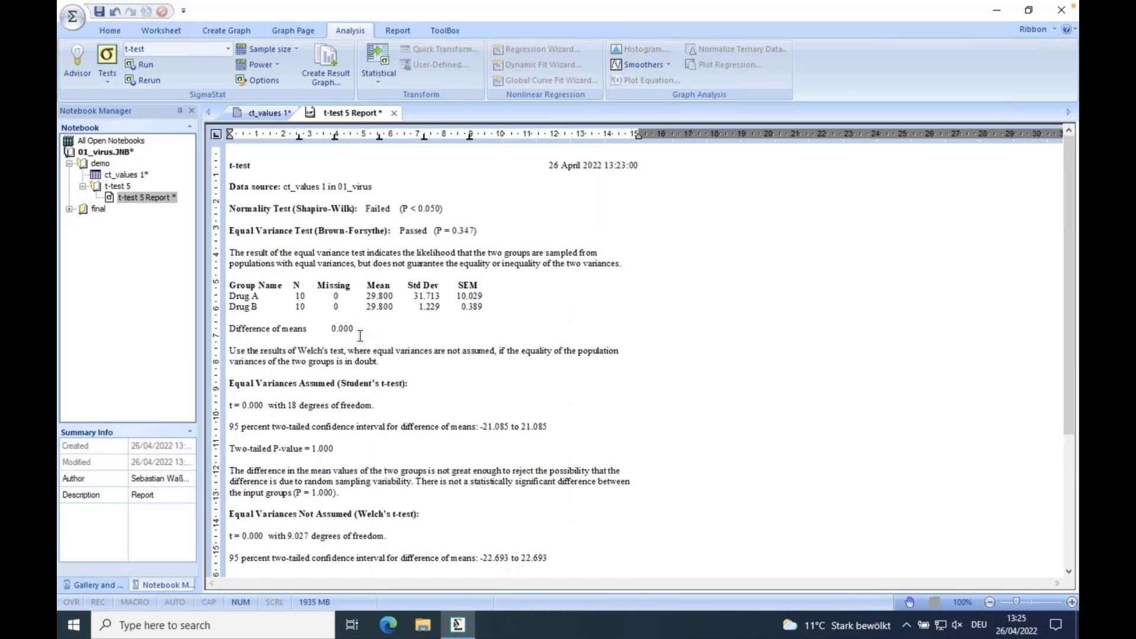
drag(329, 329, 354, 329)
scroll(384, 349, down, 5)
scroll(367, 402, up, 5)
Examine the two-tailed P-value of the Student's t-test and its concluding statement about statistical significance
drag(342, 451, 274, 451)
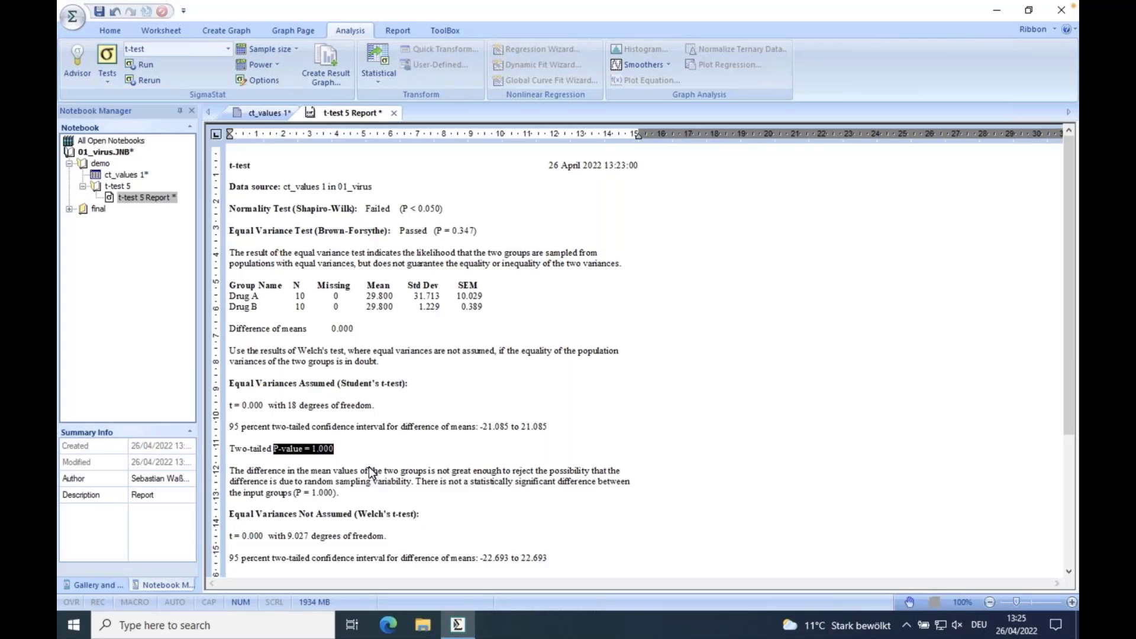
mouse_move(347, 455)
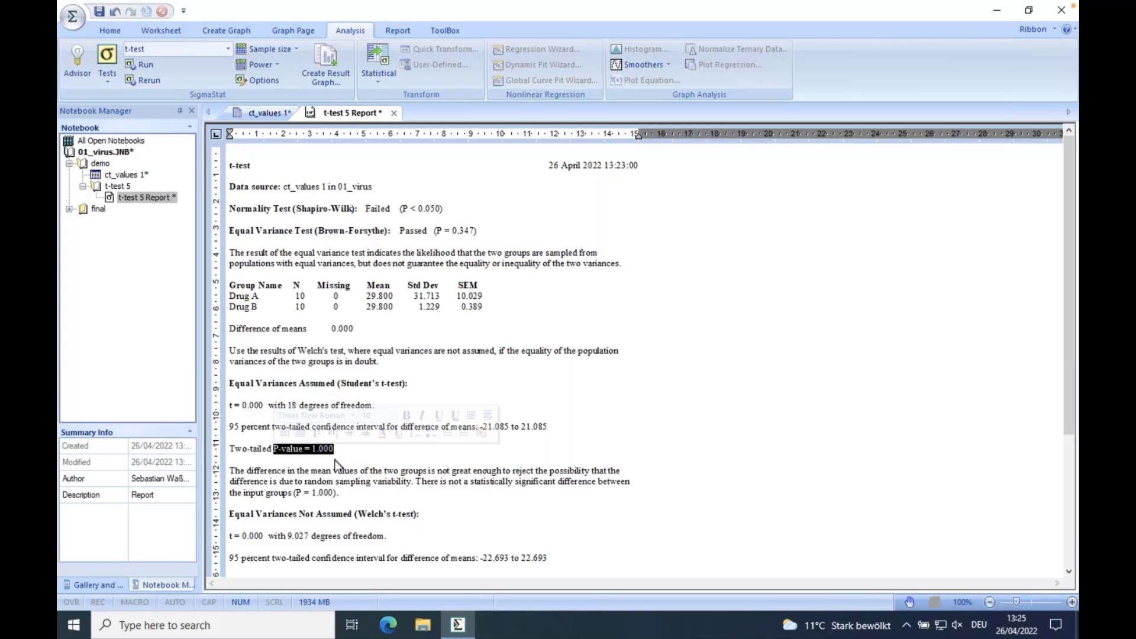
click(338, 457)
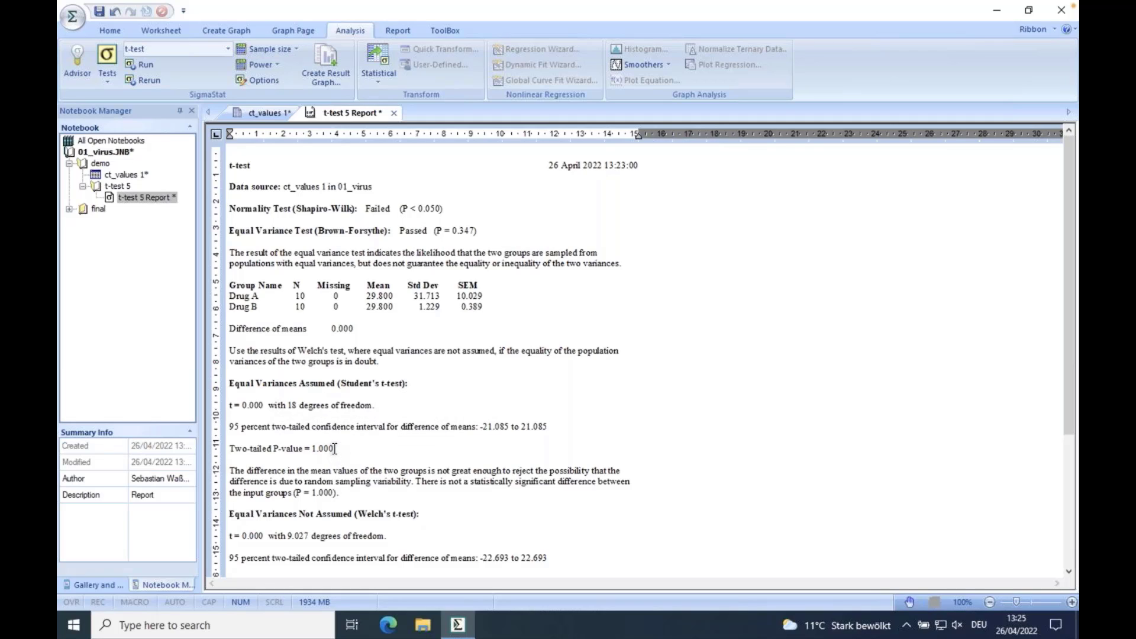
drag(335, 449, 278, 452)
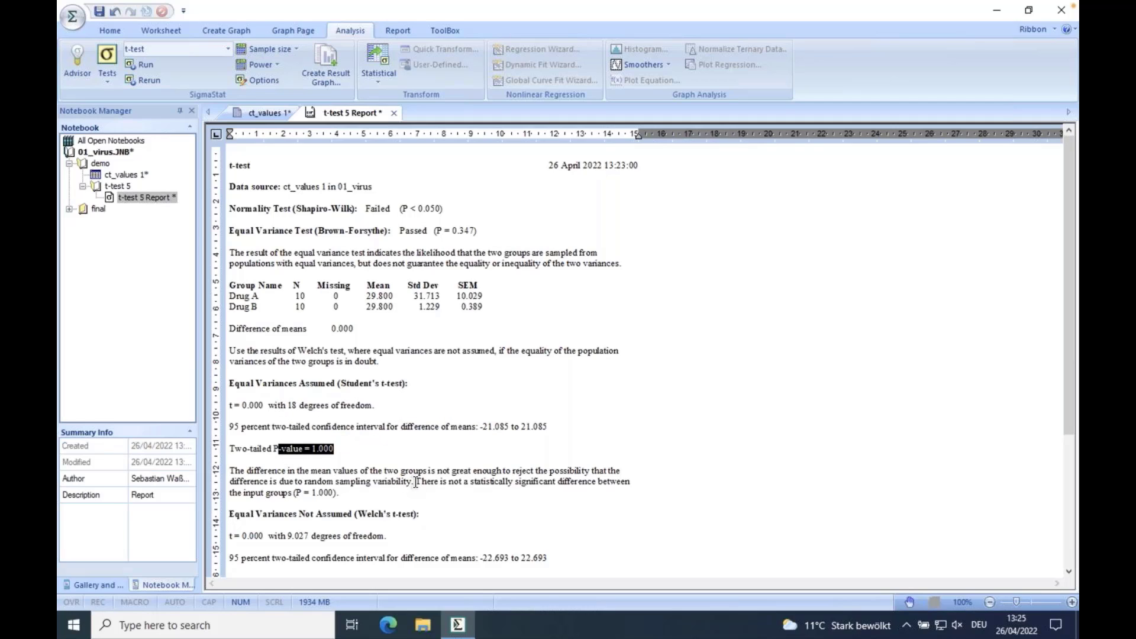
drag(416, 481, 422, 492)
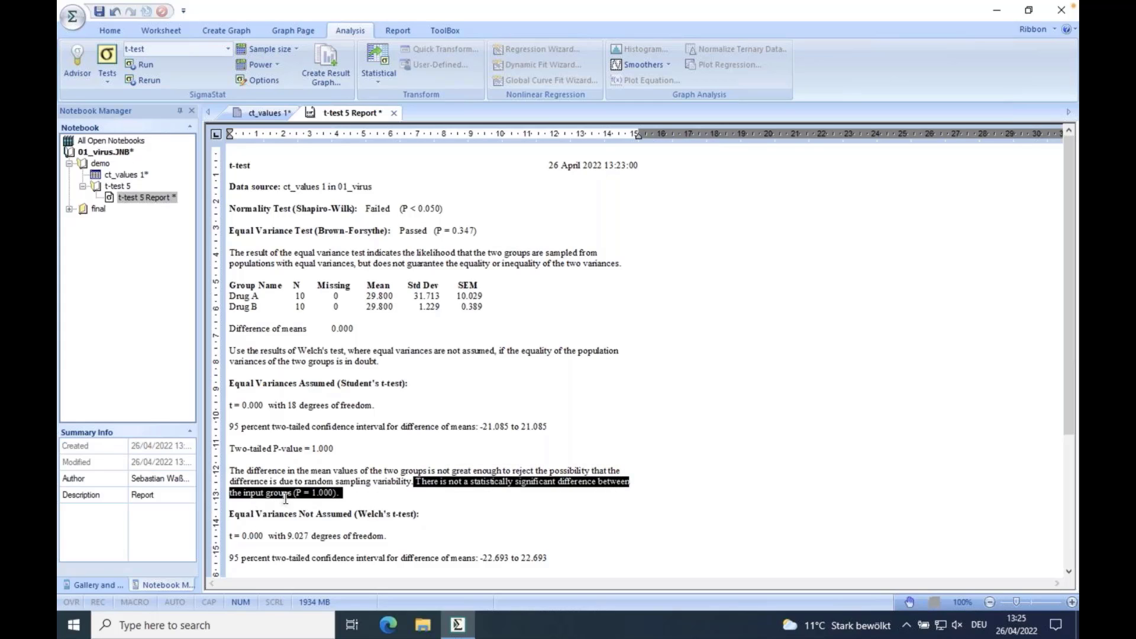
click(352, 492)
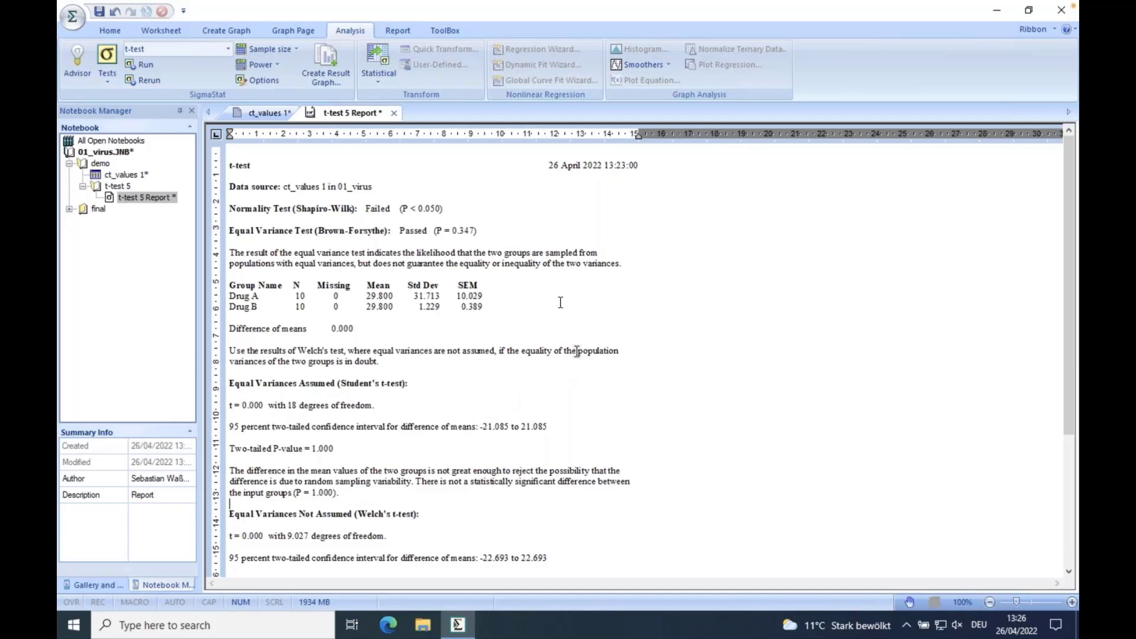
click(519, 243)
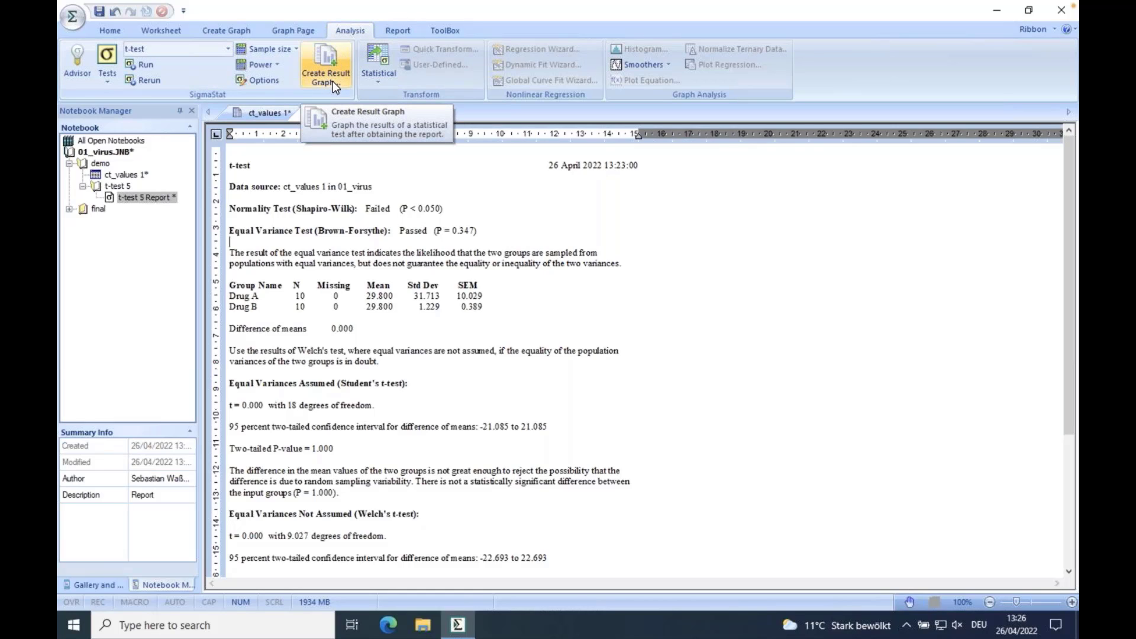
Create a Bar Chart Column Means result graph from the t-test report
click(330, 66)
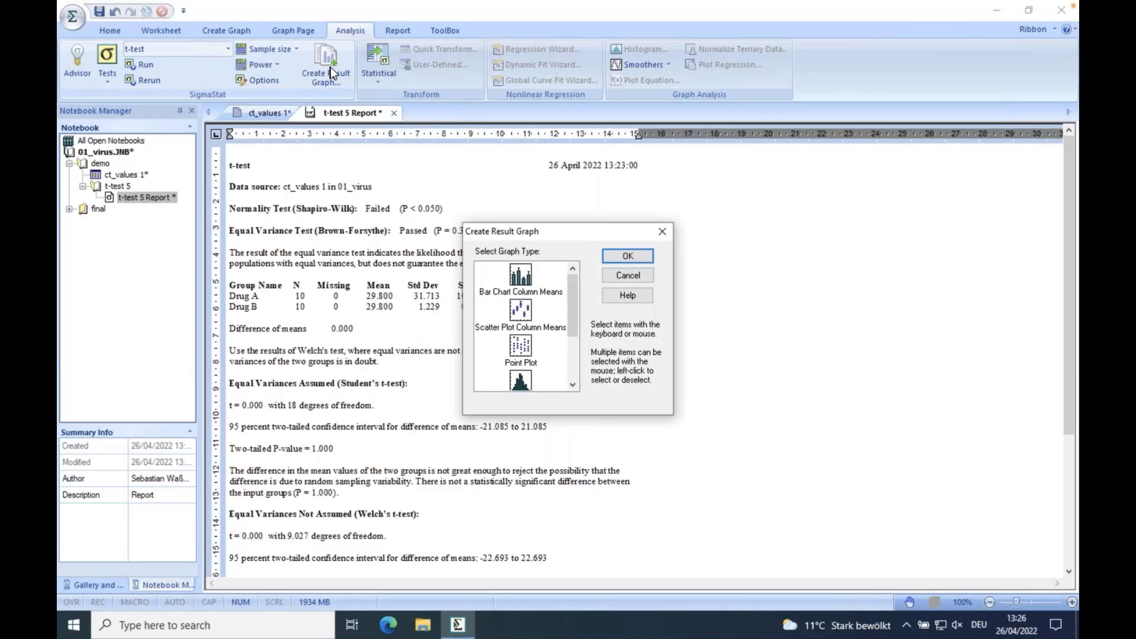
drag(562, 226, 496, 219)
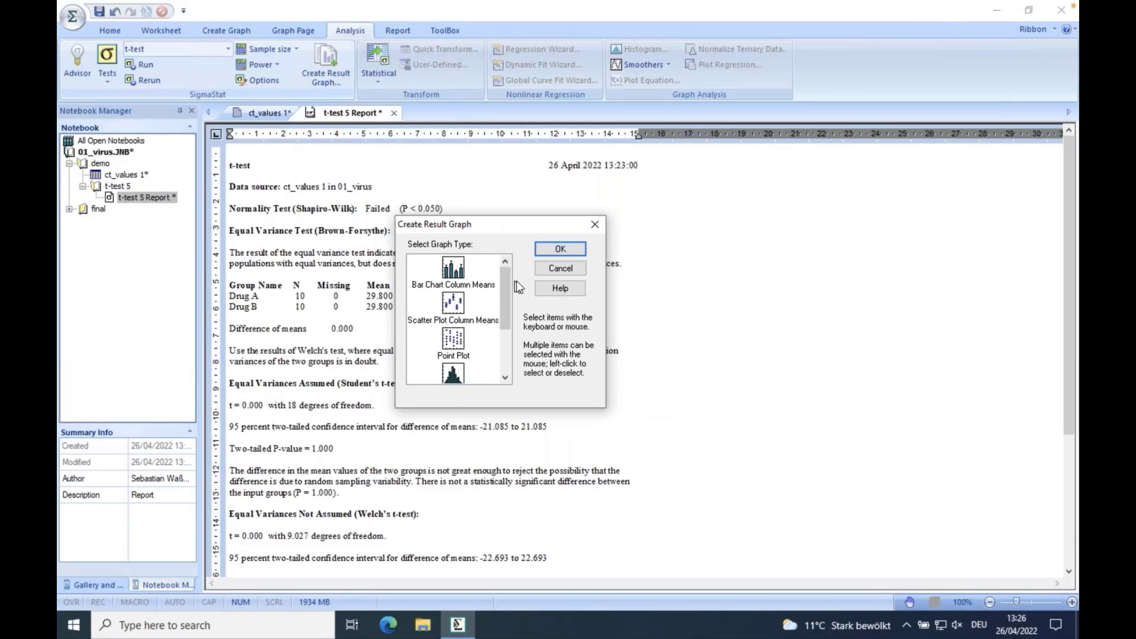
mouse_move(503, 288)
mouse_down()
mouse_move(502, 336)
mouse_move(507, 281)
mouse_up()
click(453, 270)
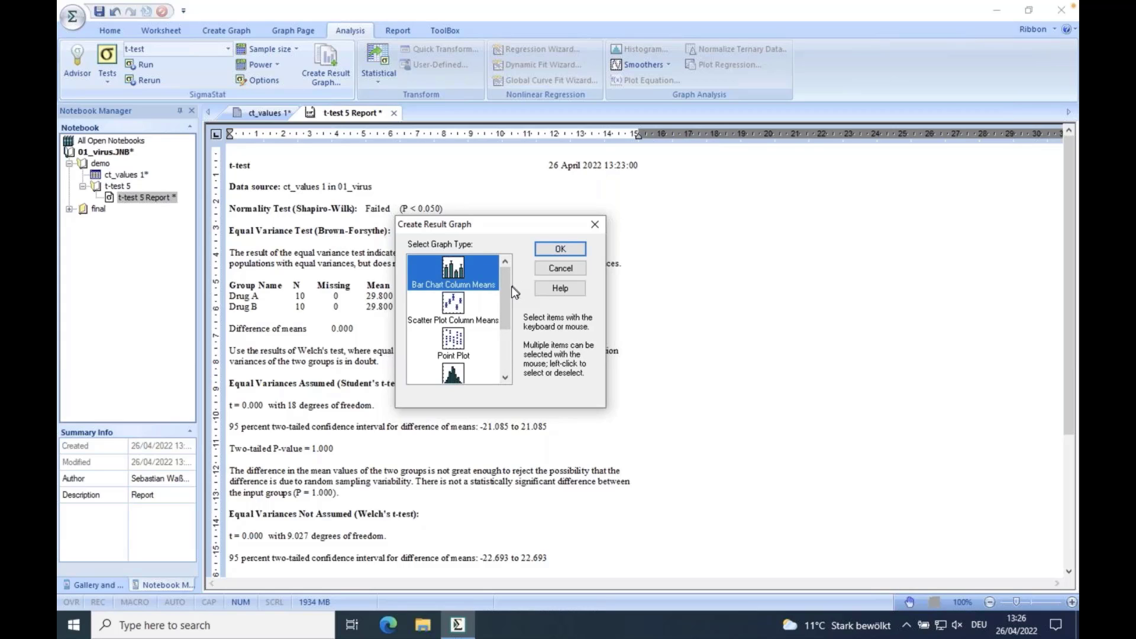
click(554, 251)
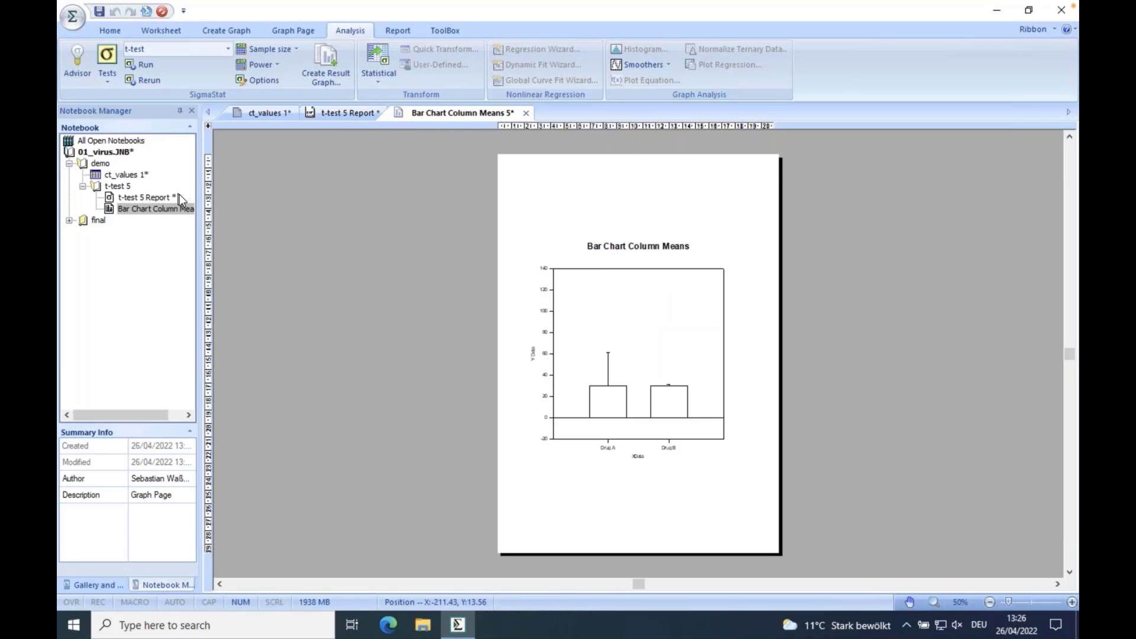
click(135, 210)
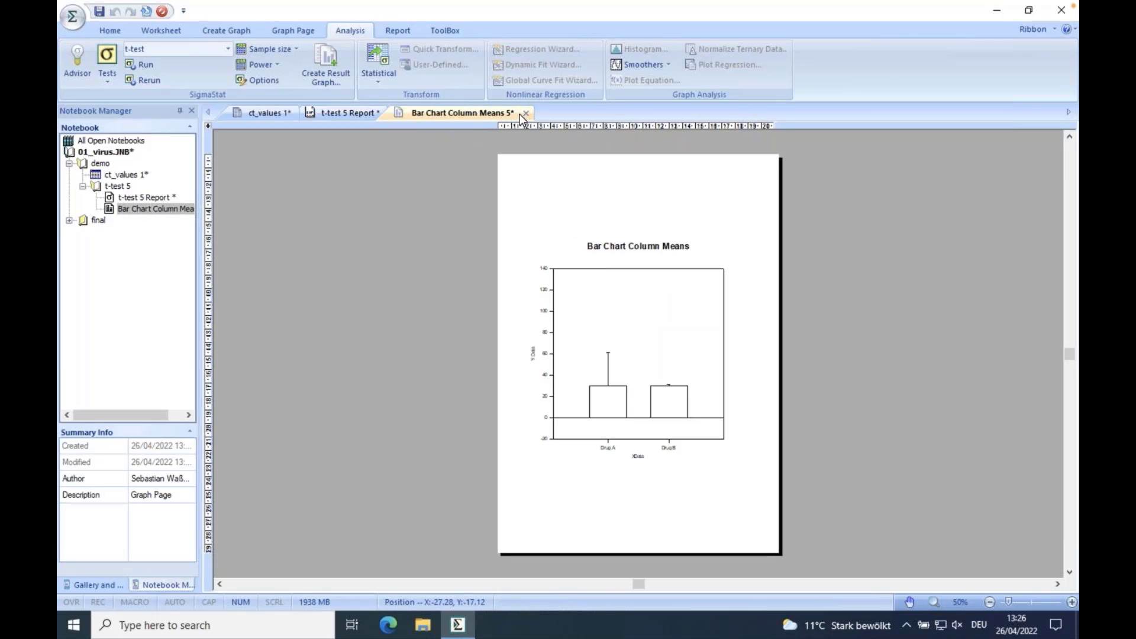
Place the bar chart page in a new vertical tab group beside the report and widen the chart's pane
right_click(446, 112)
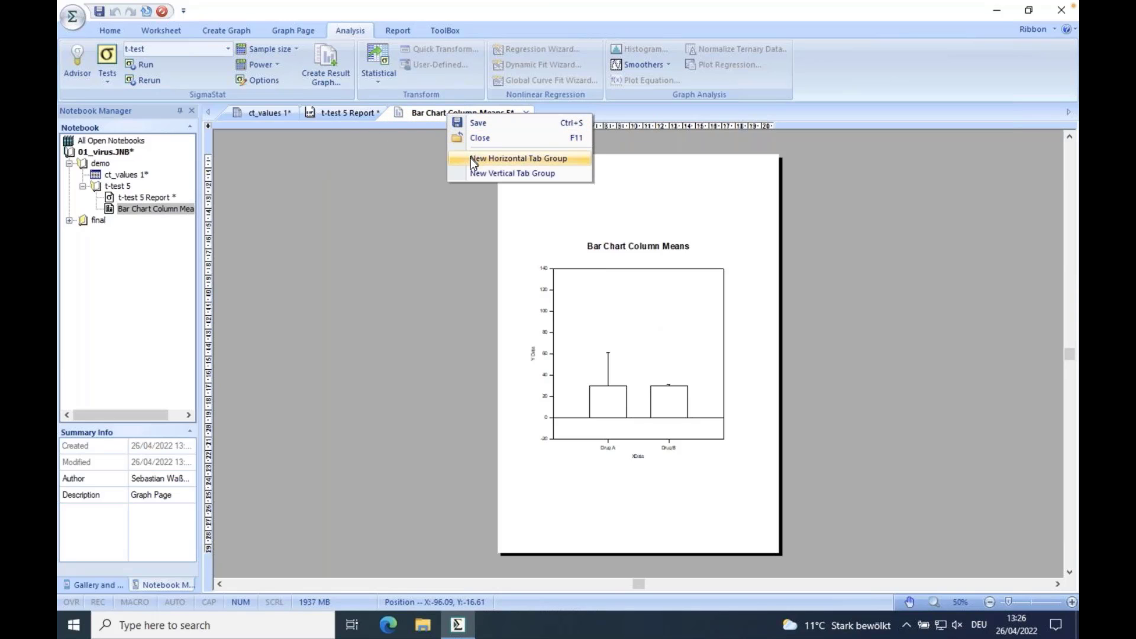
click(476, 173)
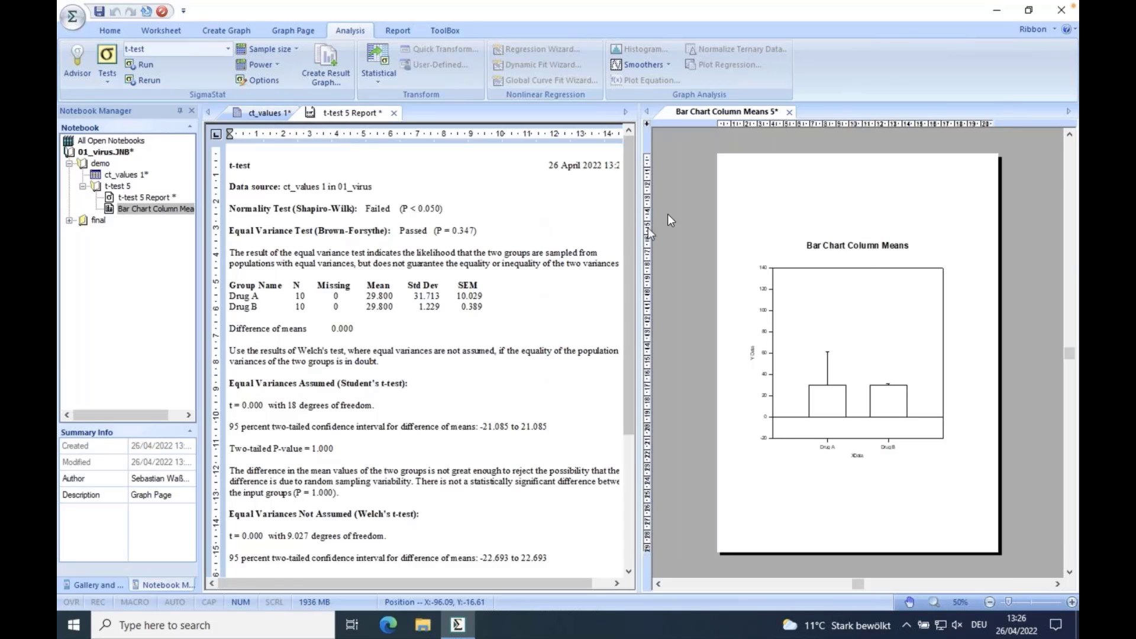
drag(637, 194, 592, 192)
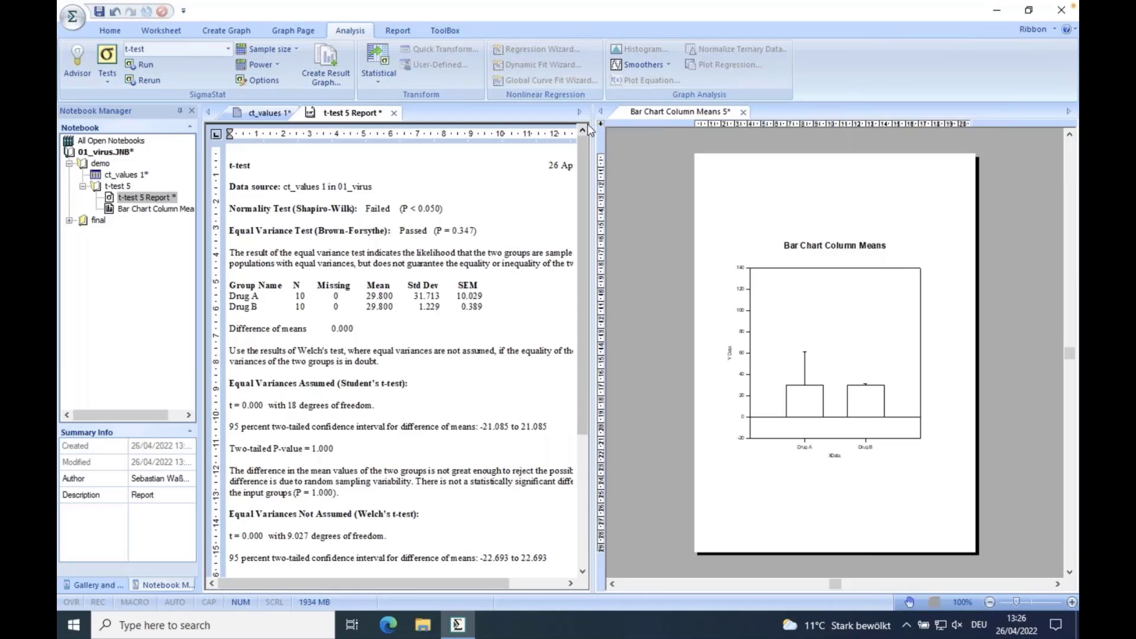
Close the t-test report and the ct_values 1 worksheet, and view the bar chart page at 80% zoom
click(395, 114)
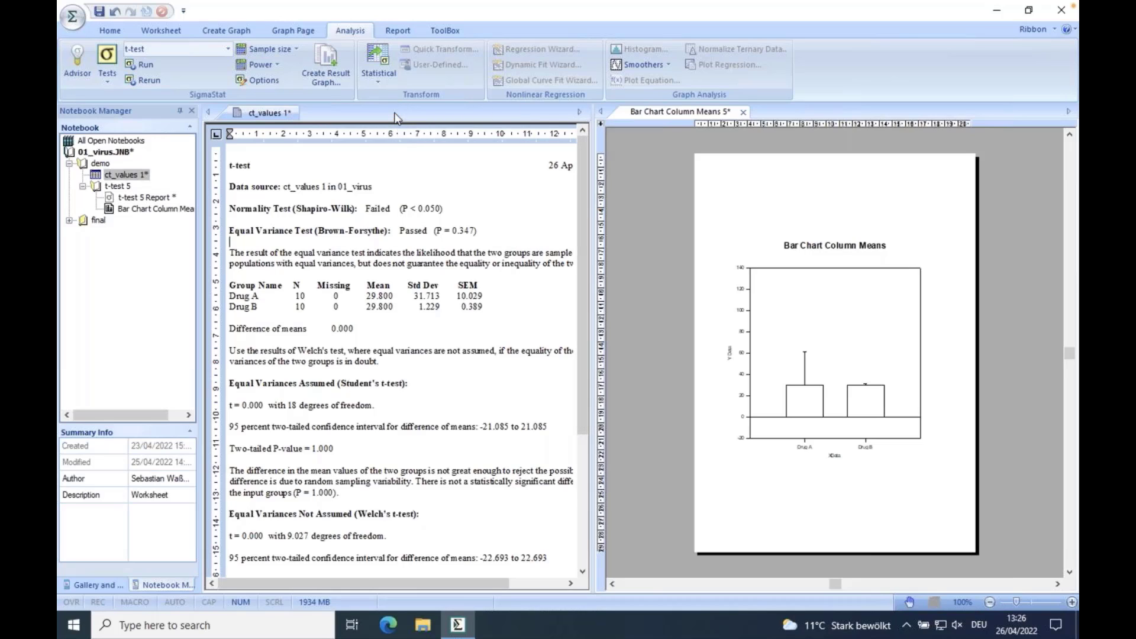
click(305, 114)
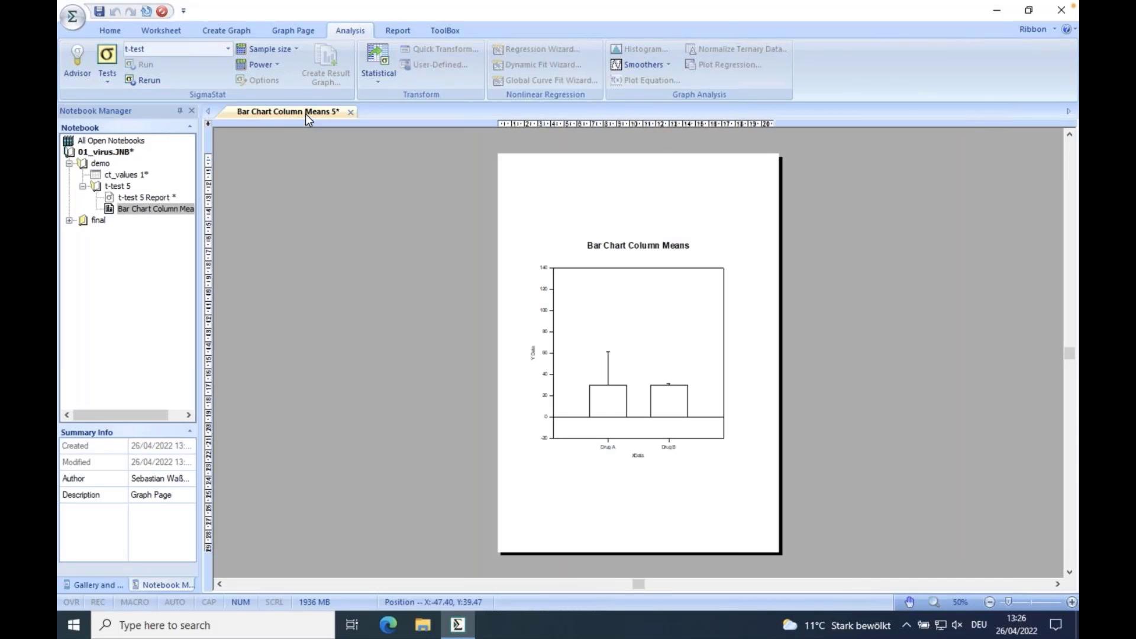
click(1071, 602)
click(1072, 602)
click(1072, 602)
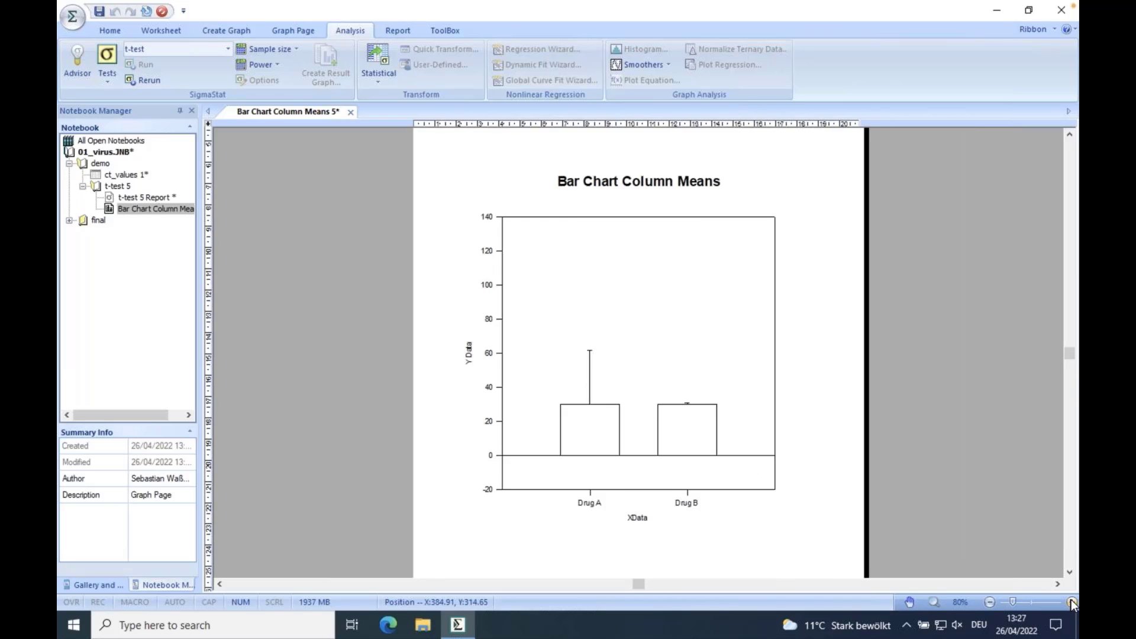
View the bar chart page at 100% zoom and inspect the top and right lines of the chart frame
click(1072, 602)
click(1072, 602)
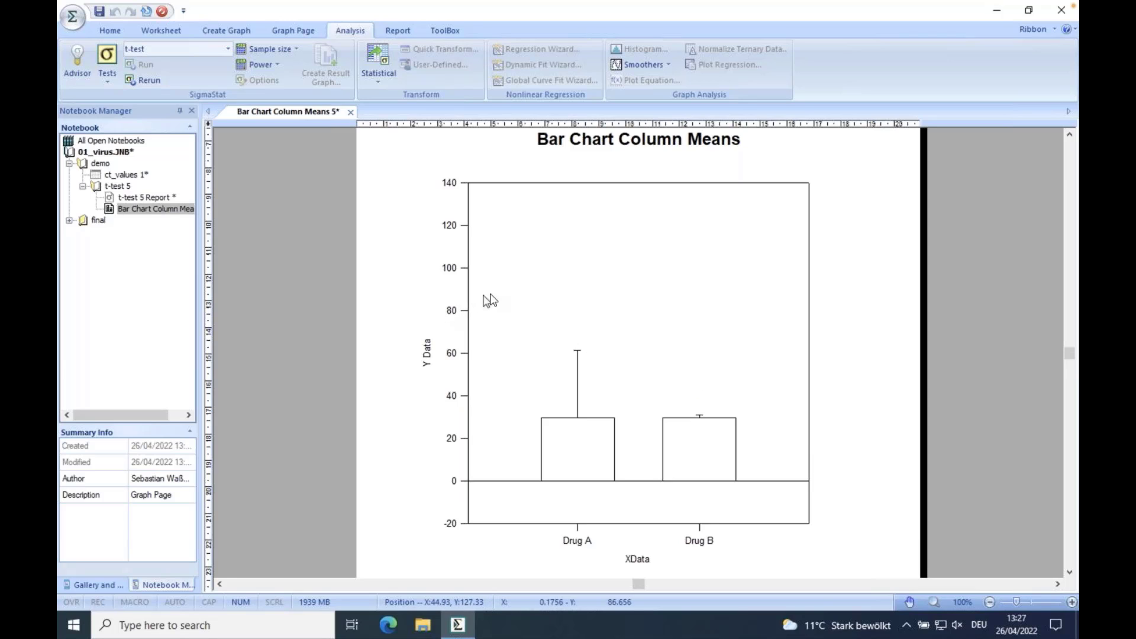
click(494, 183)
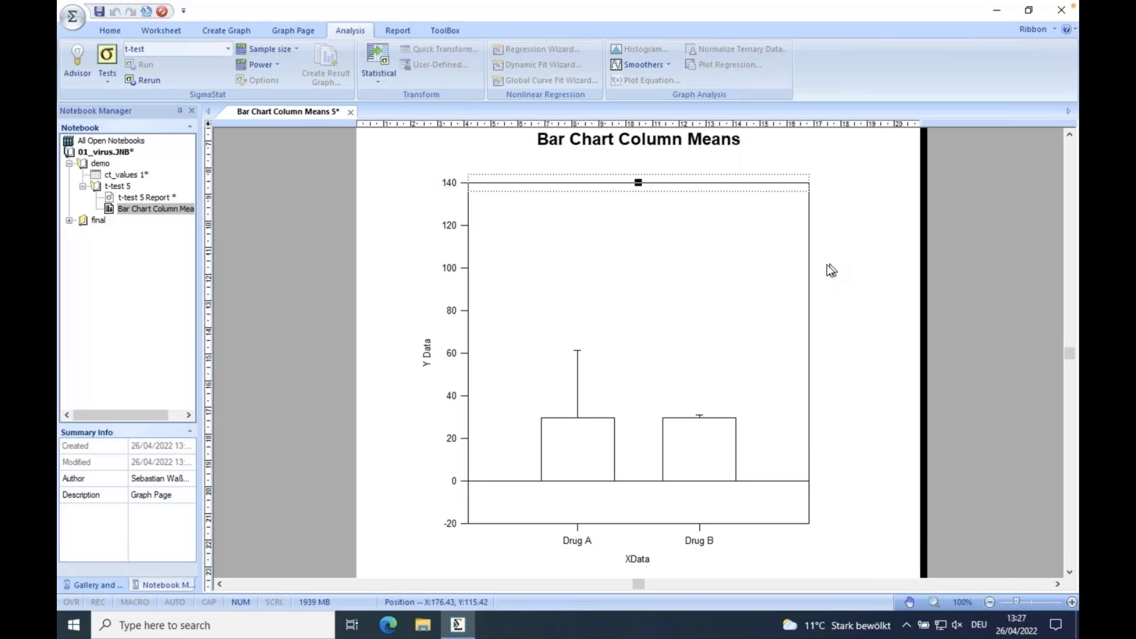
click(844, 213)
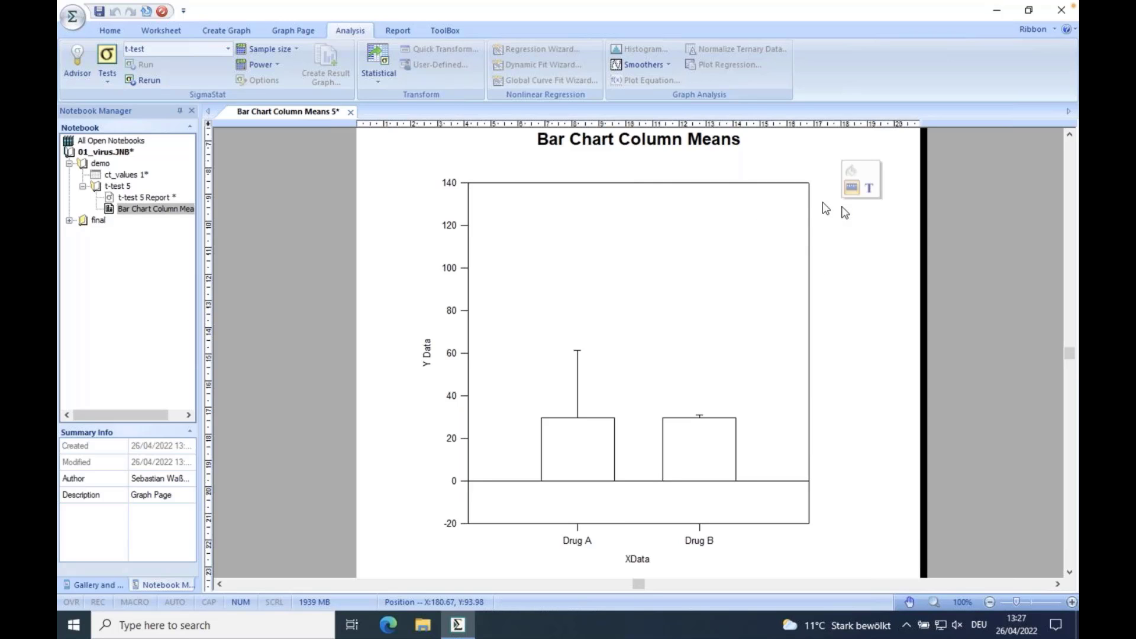
click(680, 184)
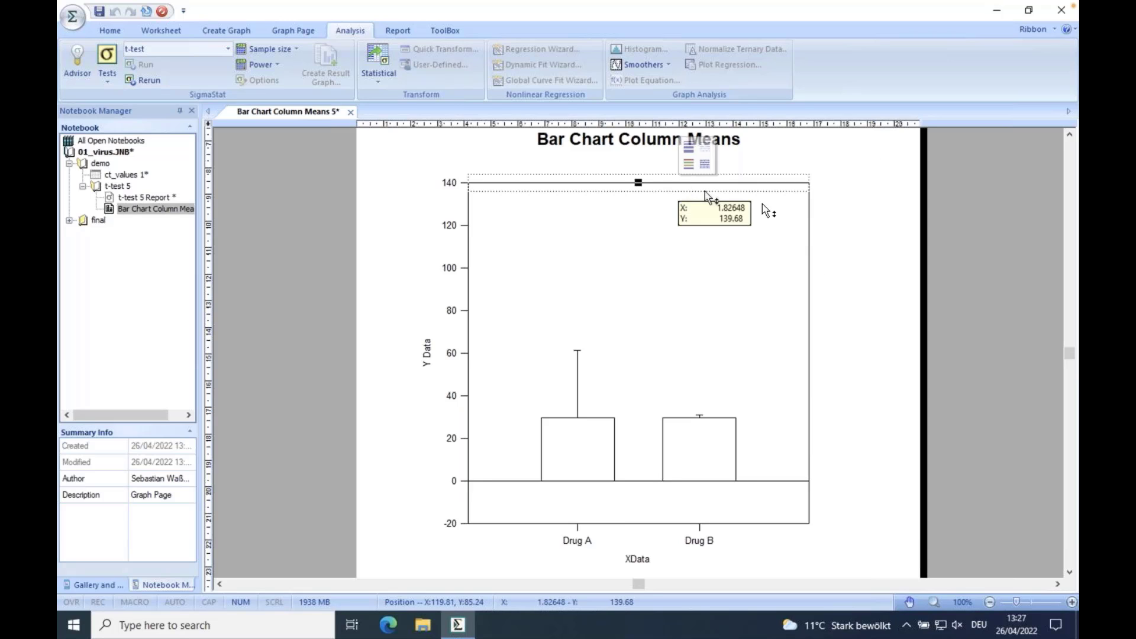
click(808, 221)
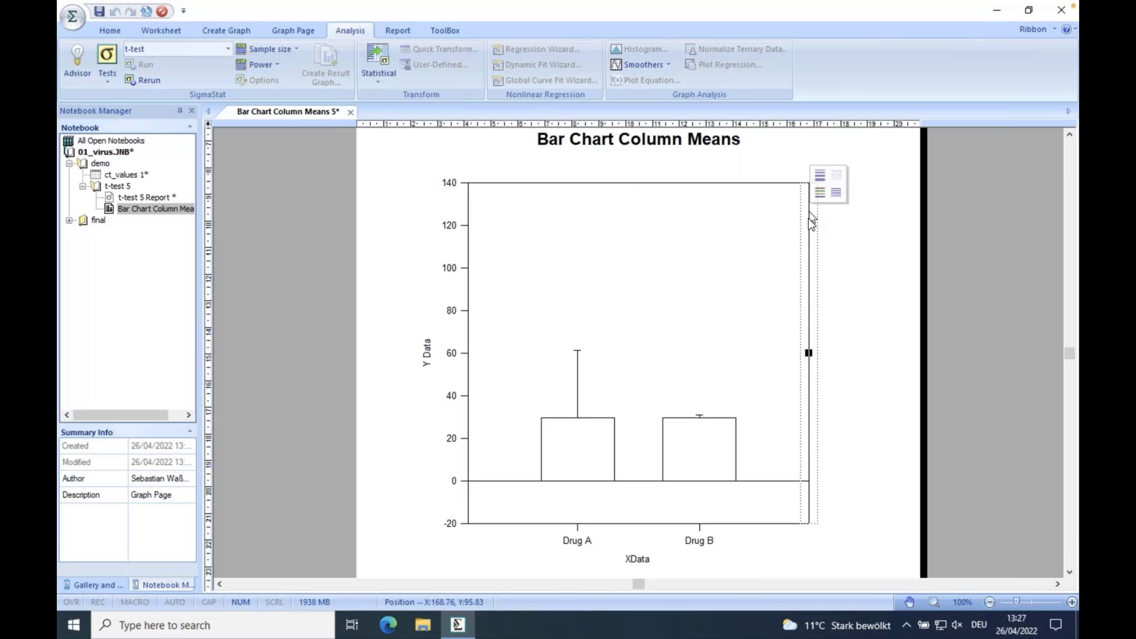
click(787, 183)
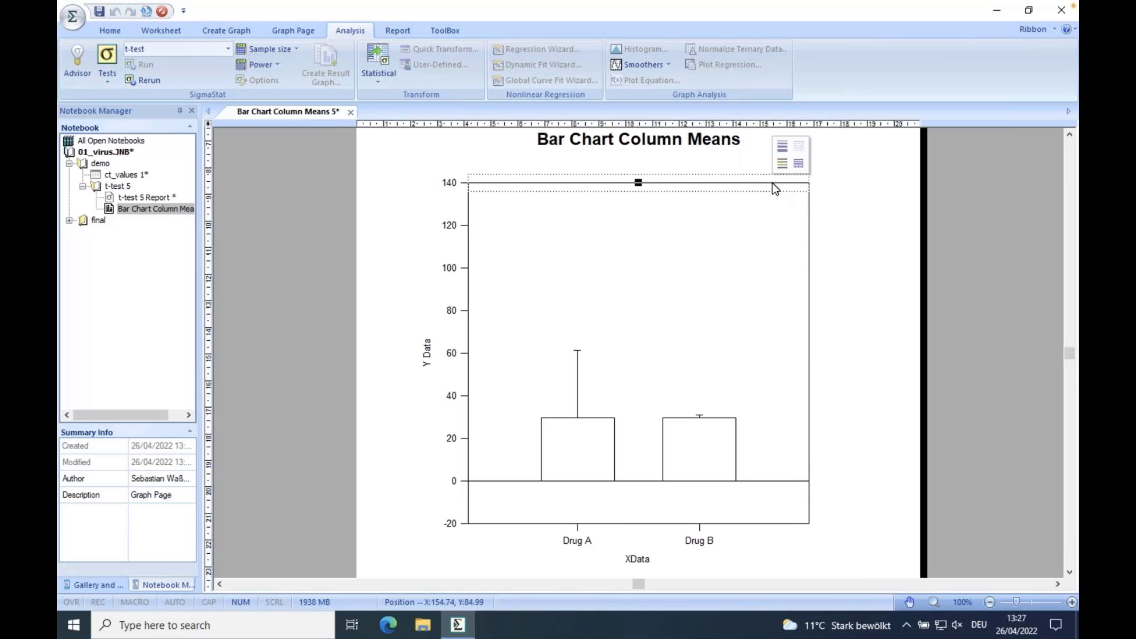
click(809, 216)
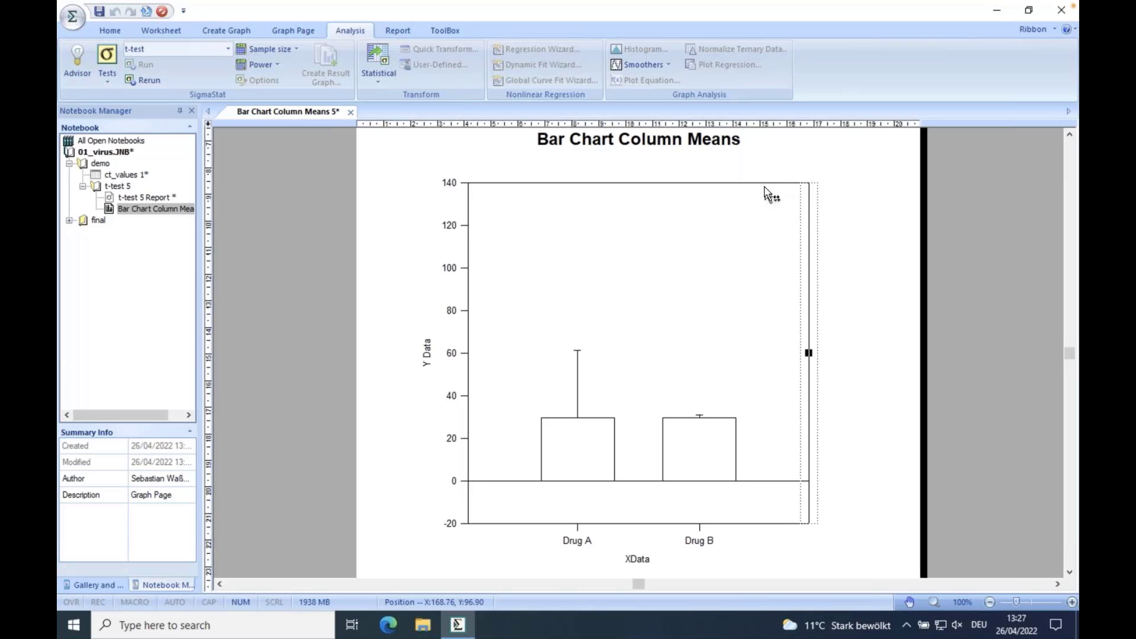
click(761, 184)
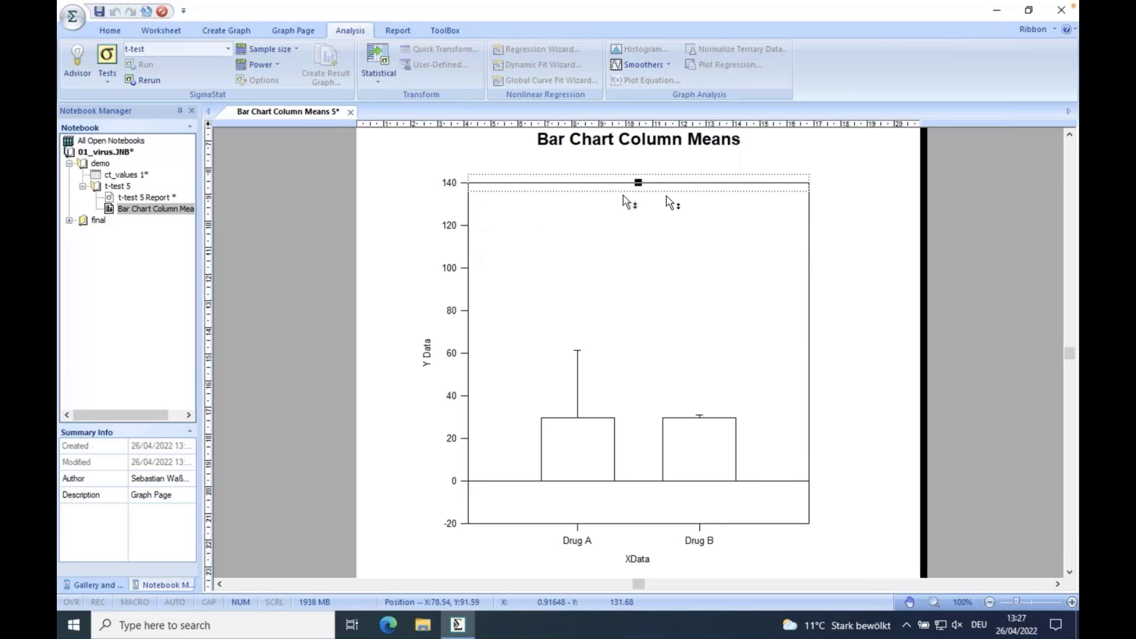
Review the colour, scale type and line thickness options available for the right axis line of the chart
click(810, 231)
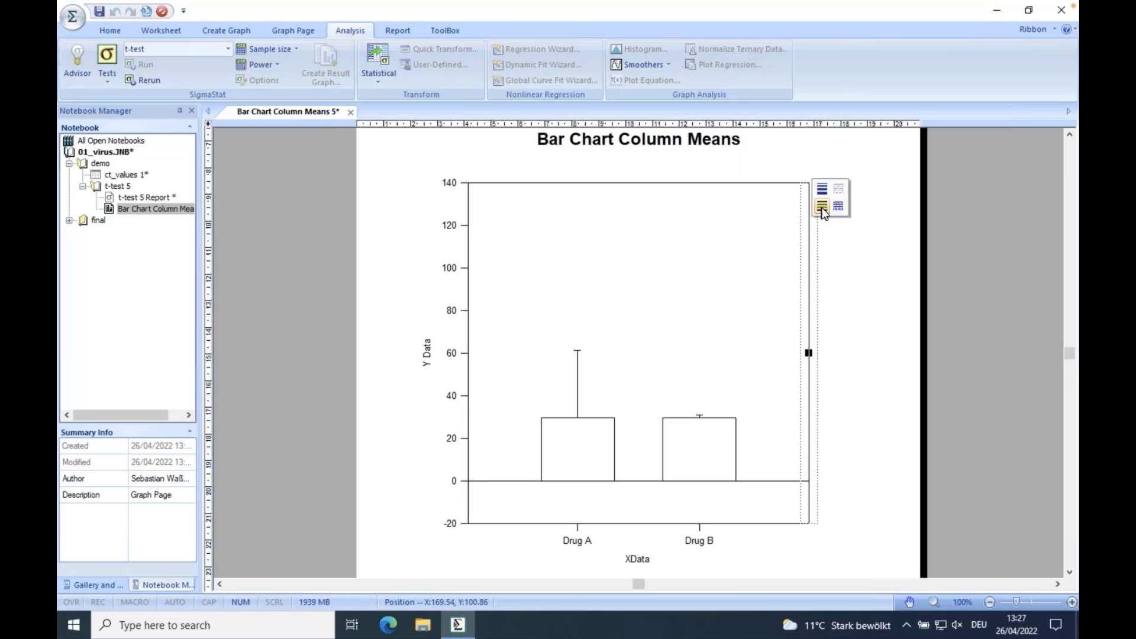
click(822, 207)
click(836, 202)
click(838, 204)
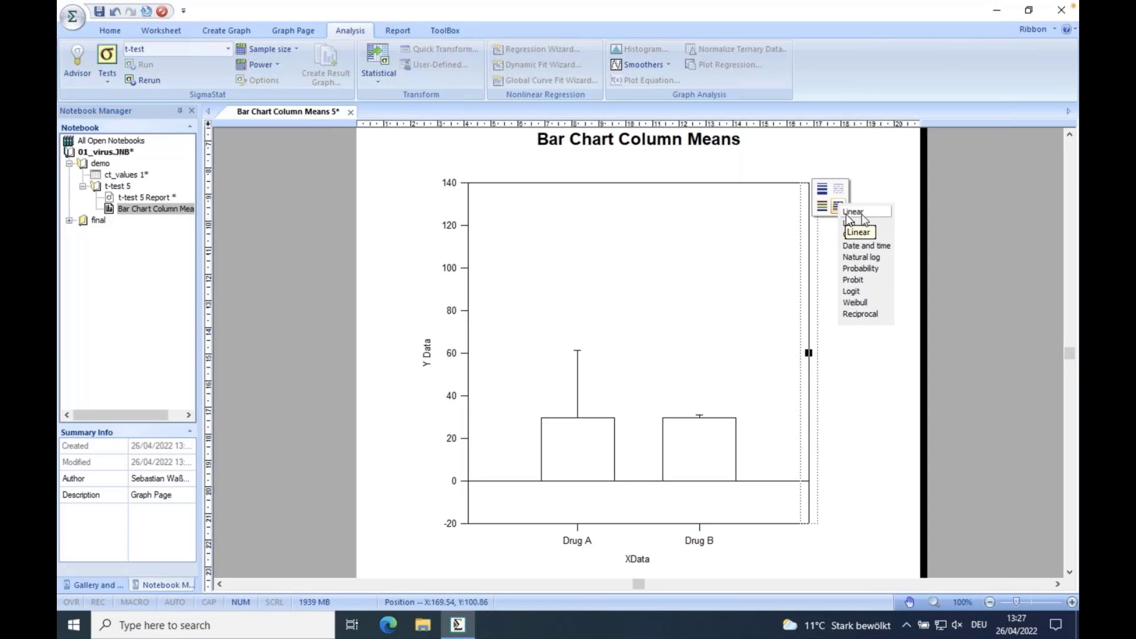
click(823, 190)
click(822, 190)
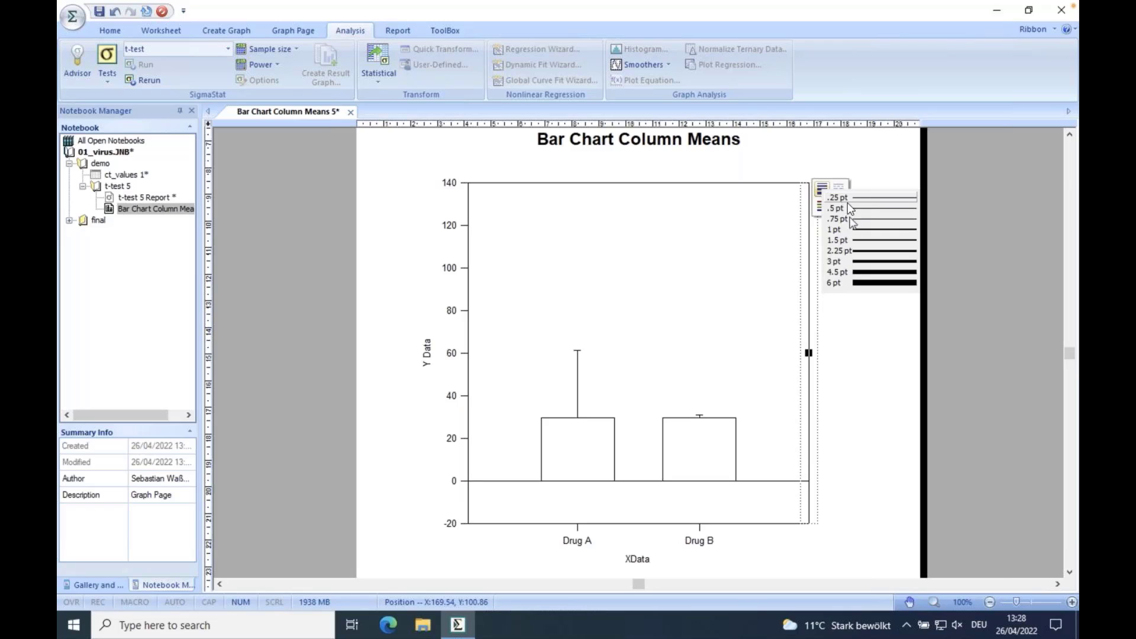
click(838, 187)
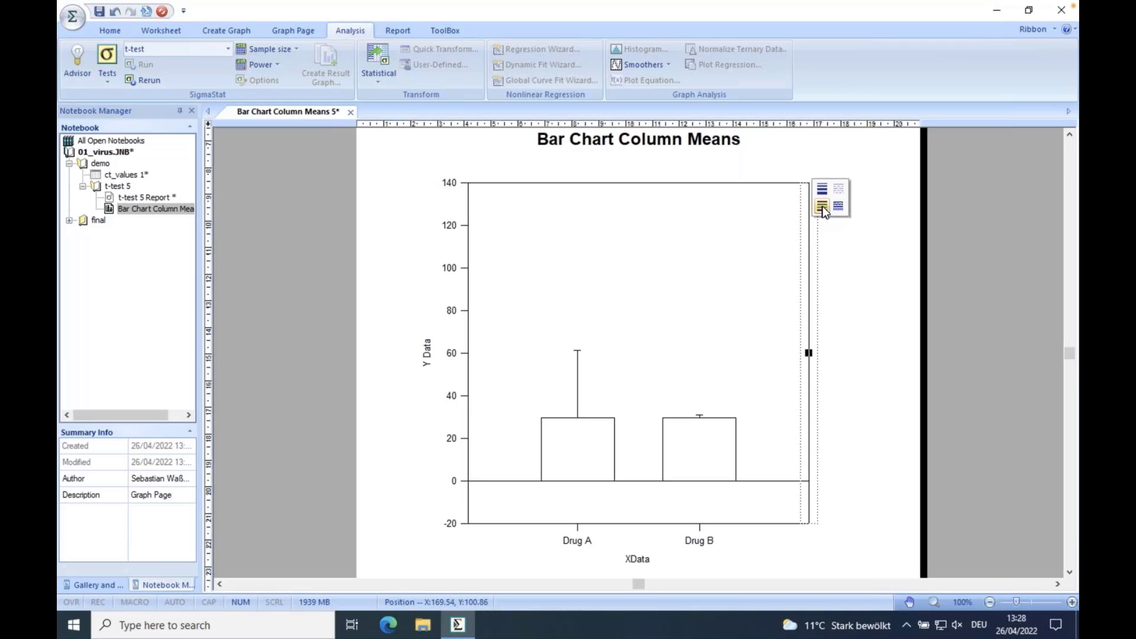
Set the line colour of the chart's right and top axis lines to None
click(822, 207)
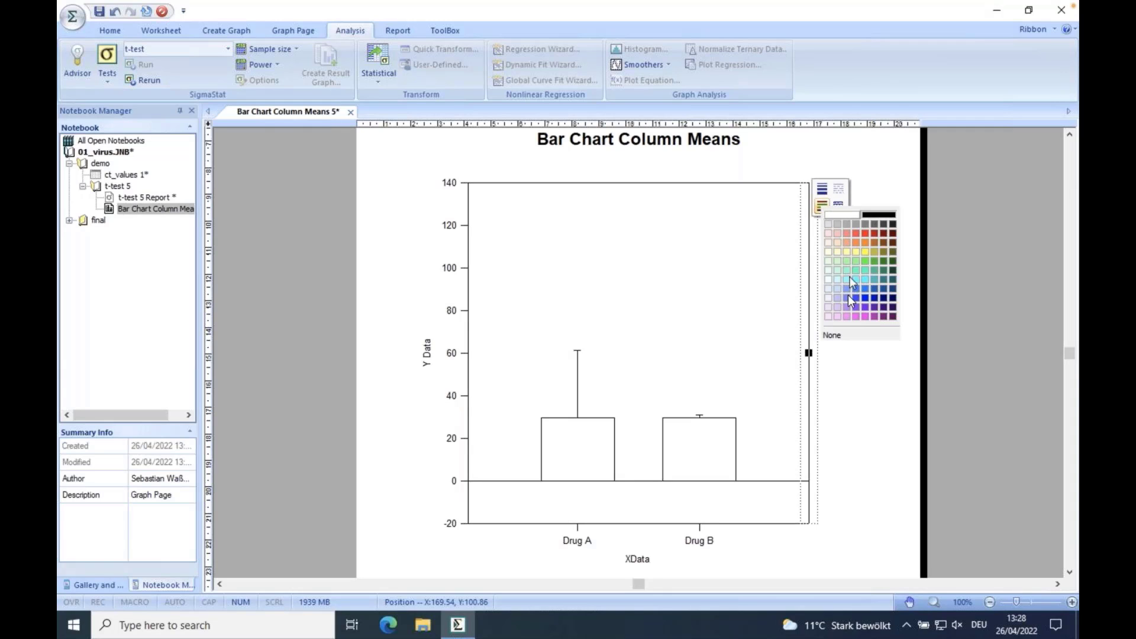
click(833, 333)
click(731, 184)
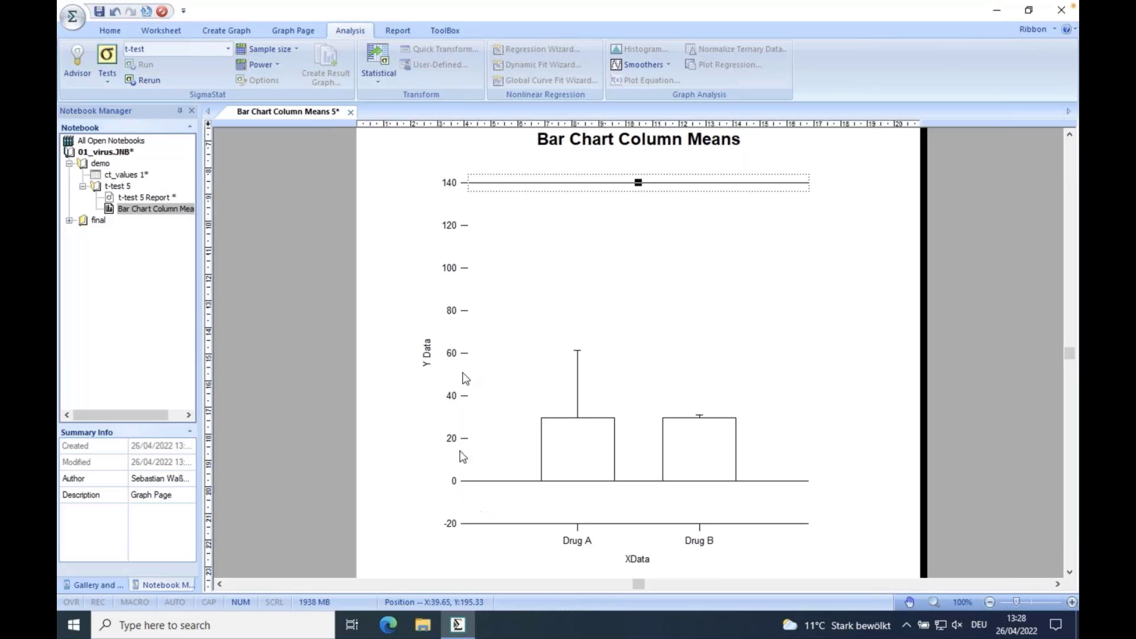
right_click(520, 188)
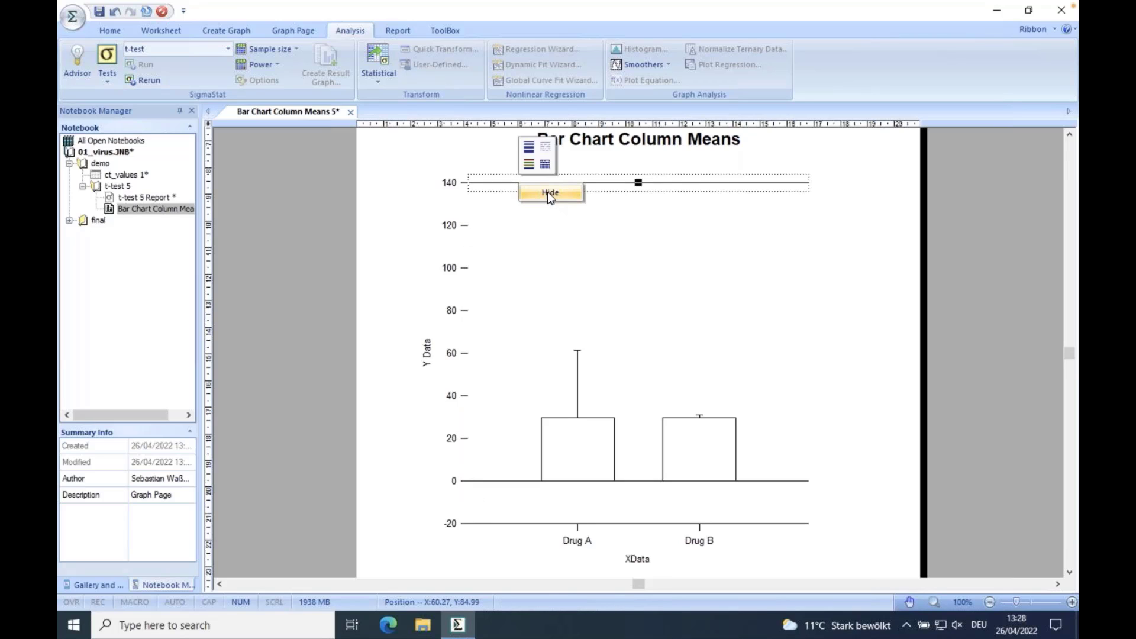
click(527, 164)
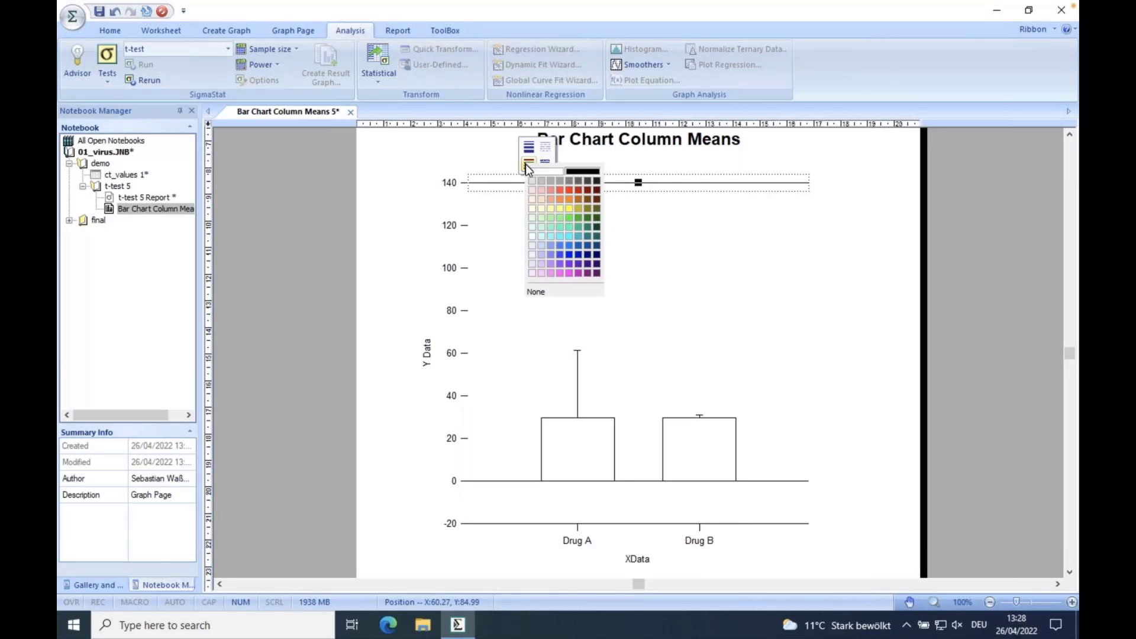
click(540, 292)
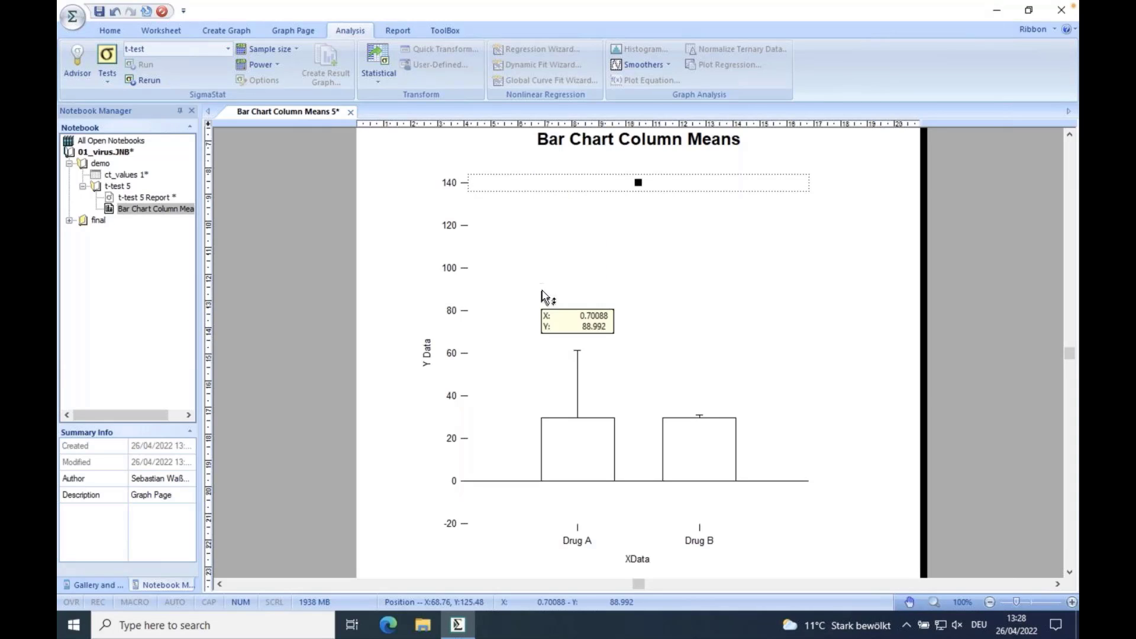
Set the line colour of the chart's left Y axis back to black
click(465, 204)
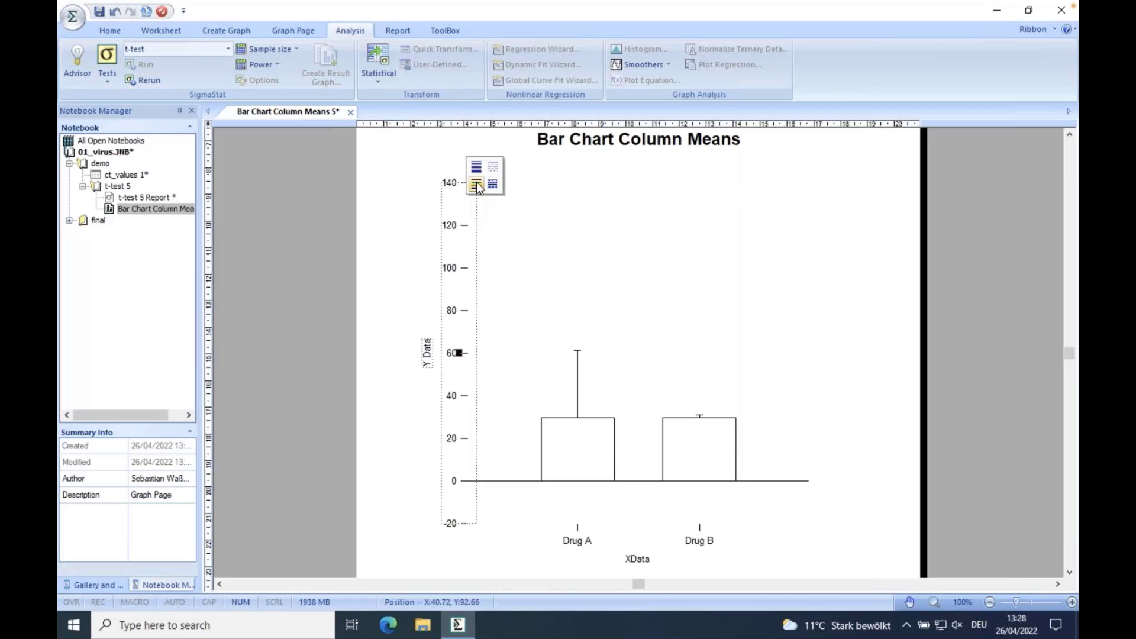
click(476, 184)
click(529, 190)
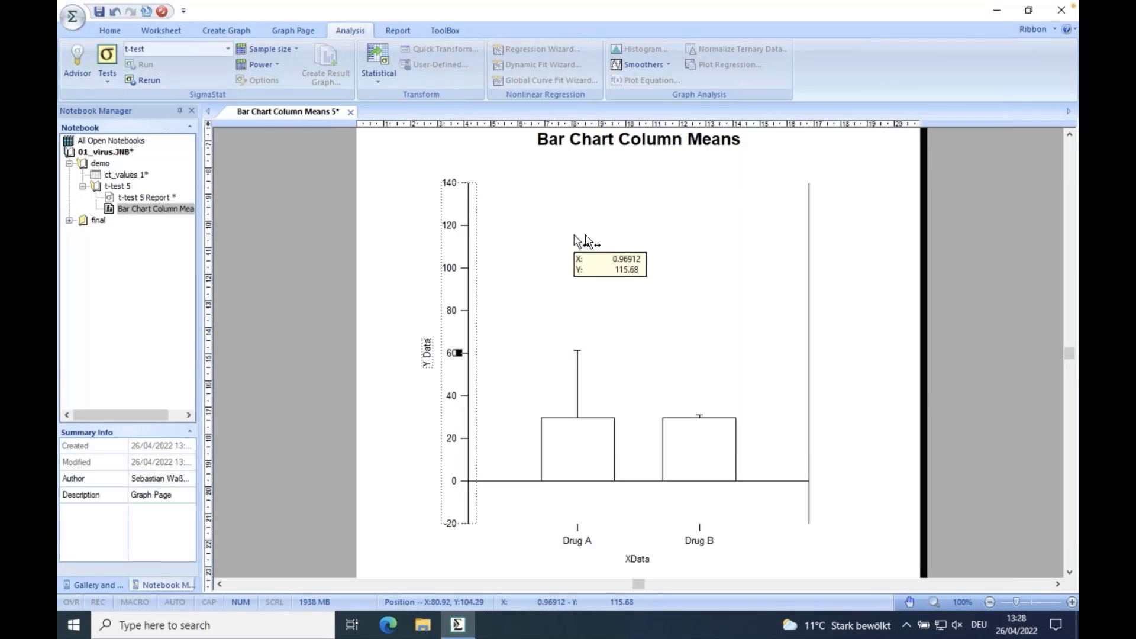
click(810, 243)
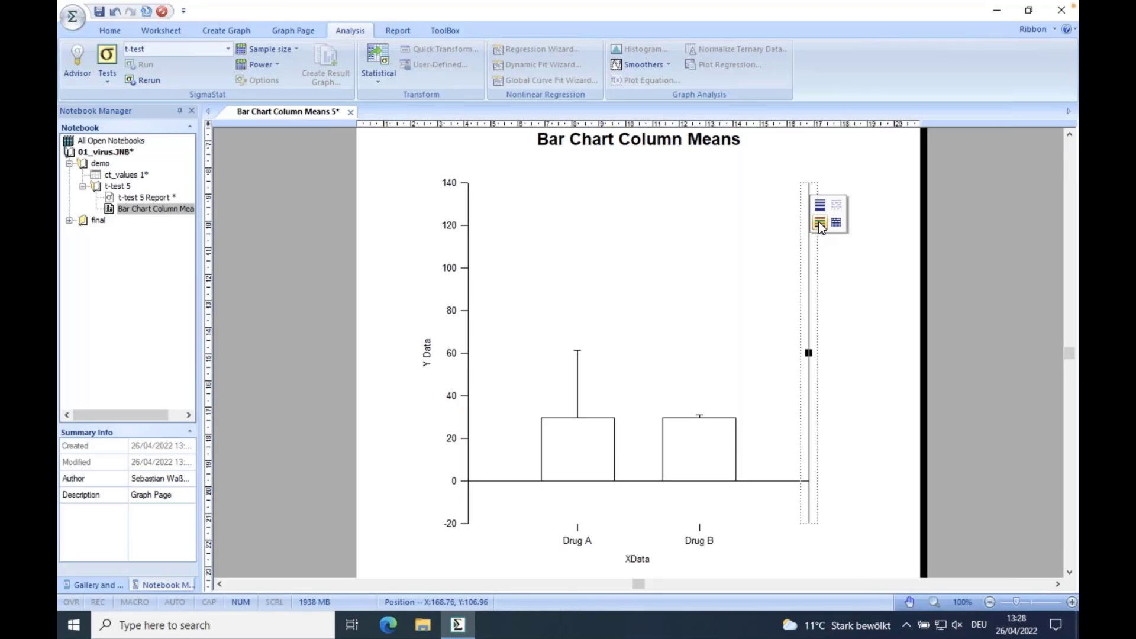
click(819, 222)
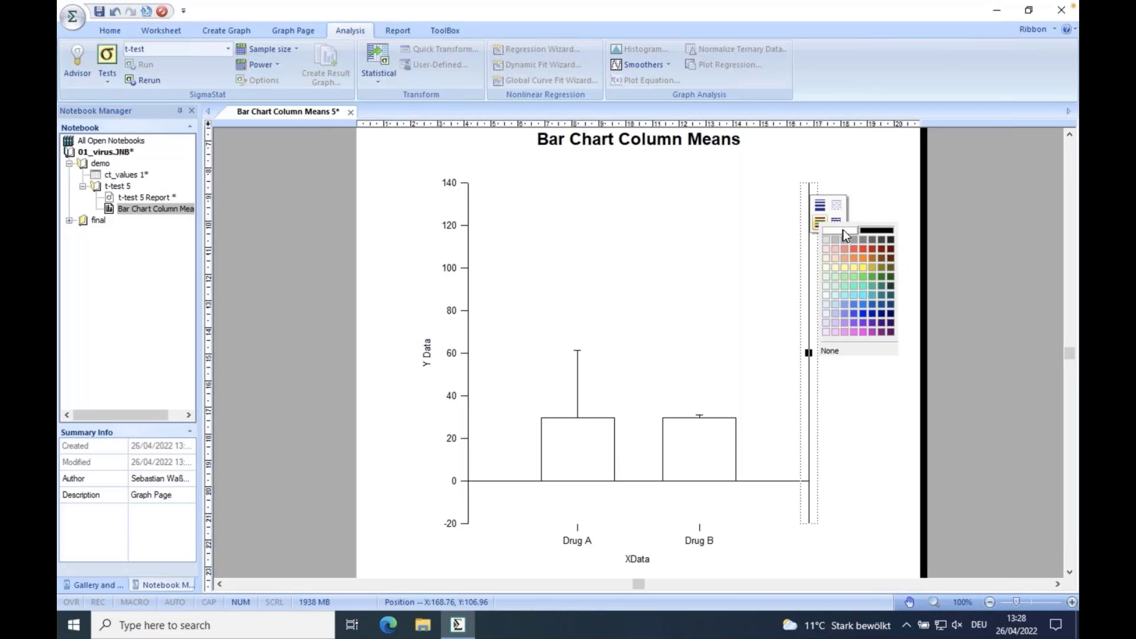
click(876, 194)
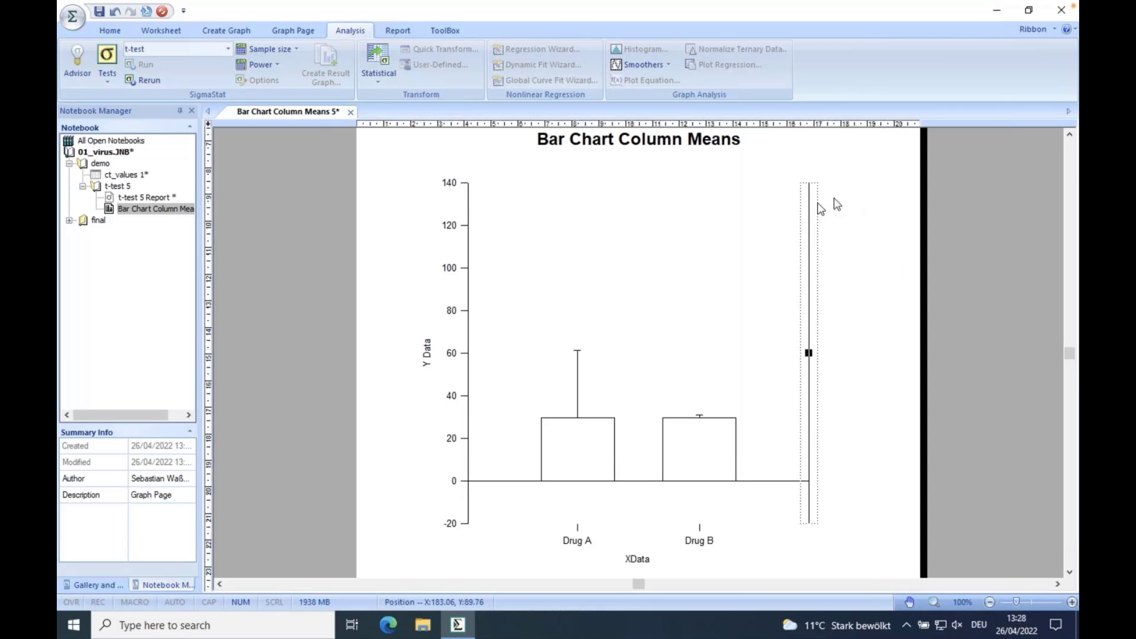
Hide the right axis line of the bar chart
click(811, 202)
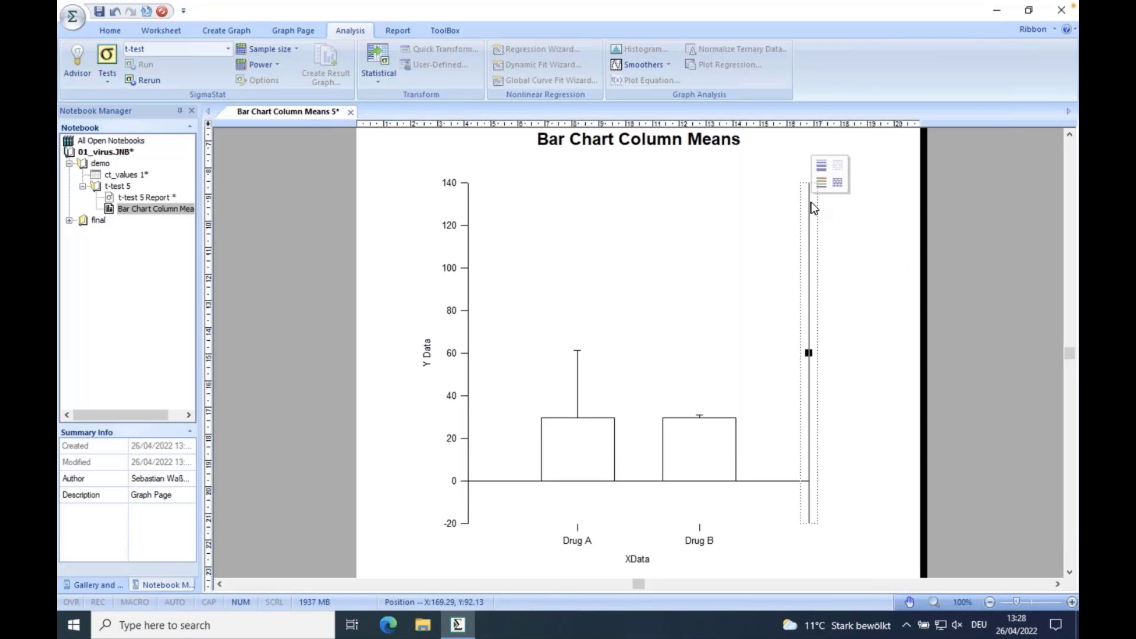
right_click(811, 203)
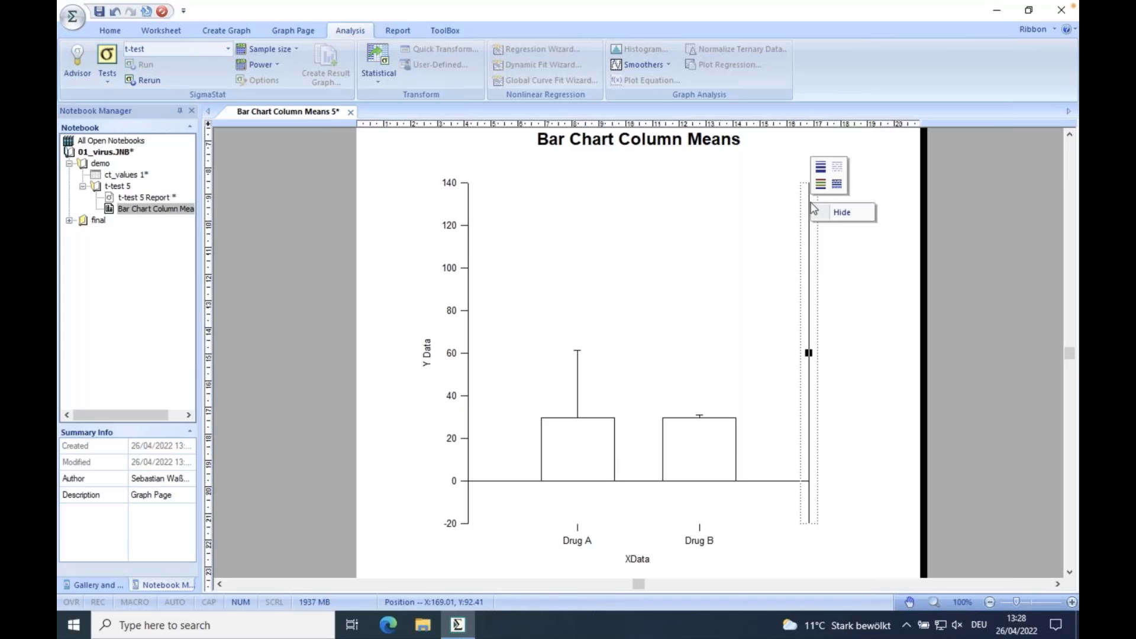
click(843, 214)
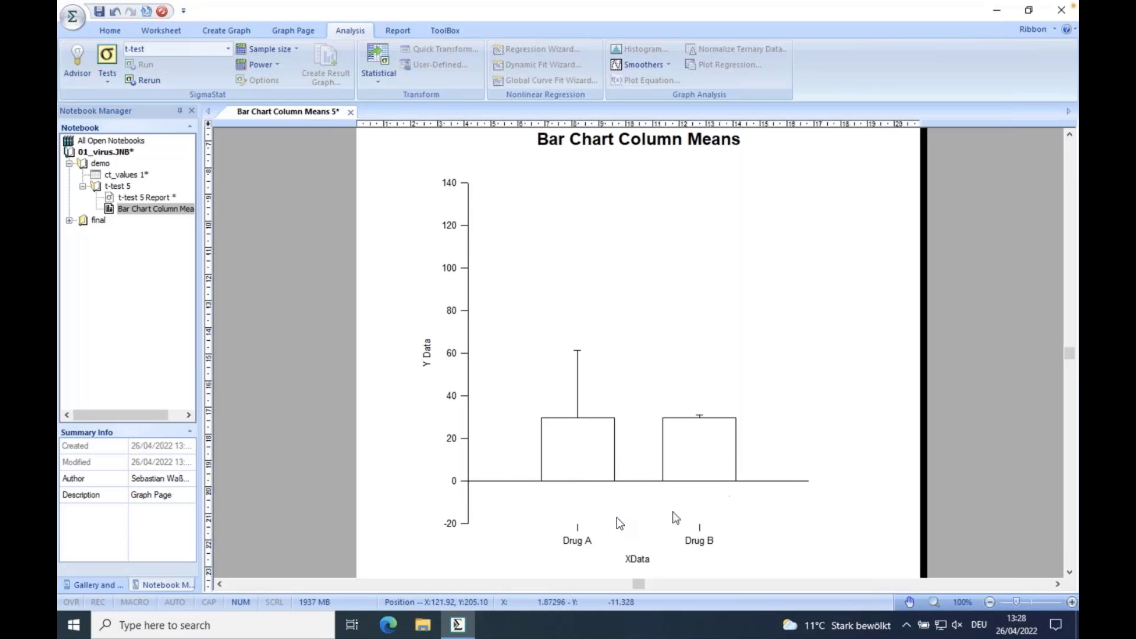
Set the bottom X axis line colour back to black and hide the top axis line of the chart
click(527, 180)
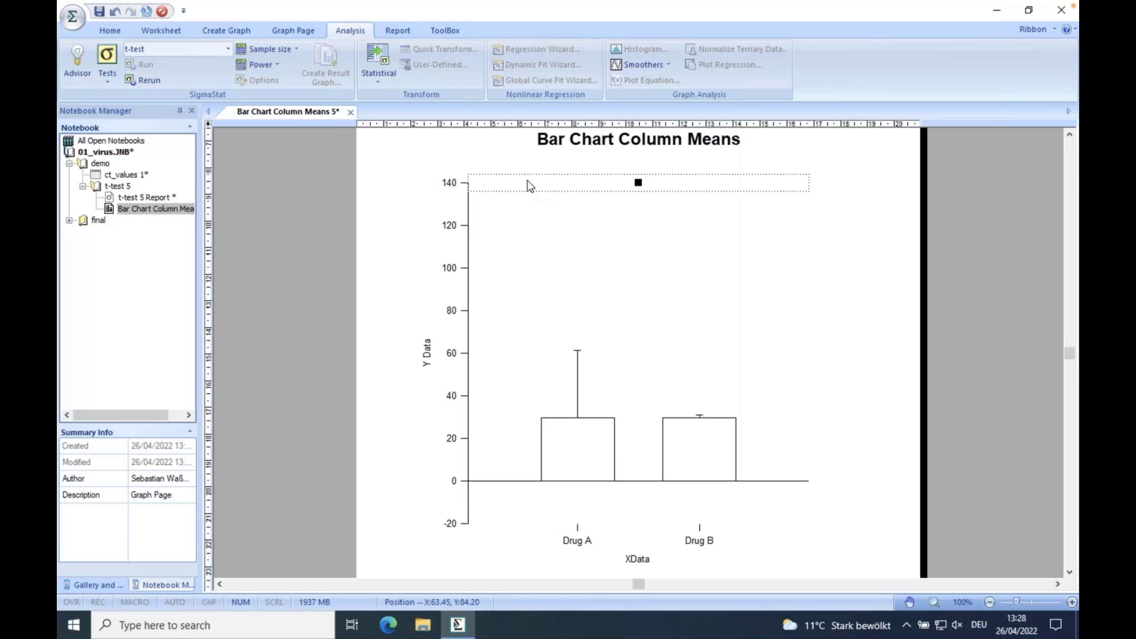
click(519, 525)
click(529, 510)
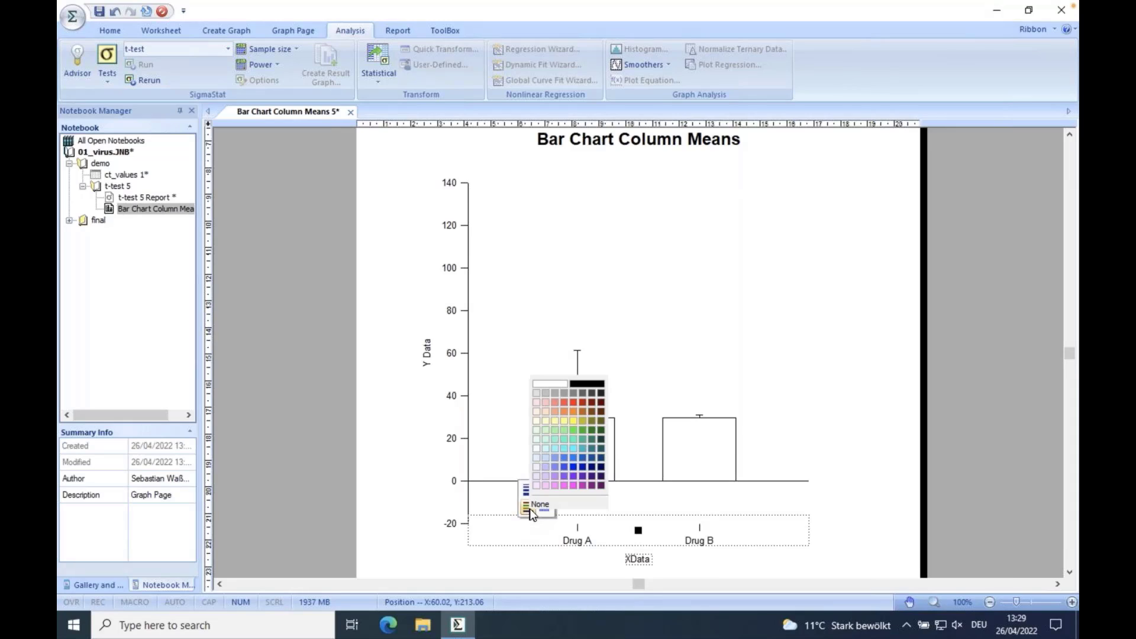
click(586, 385)
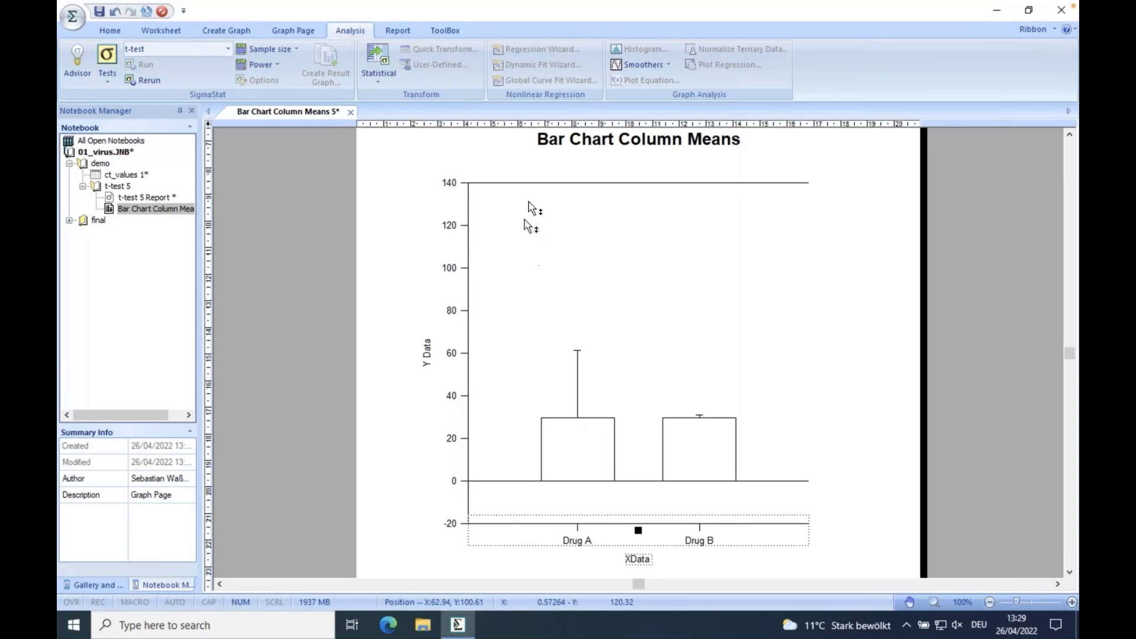
click(534, 183)
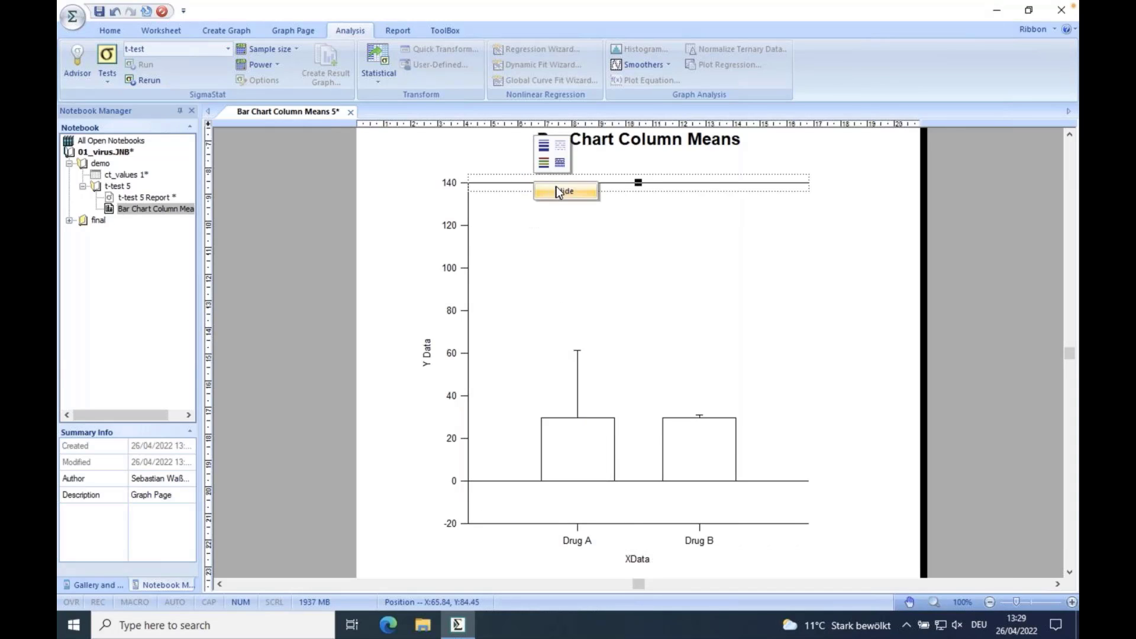
key(Delete)
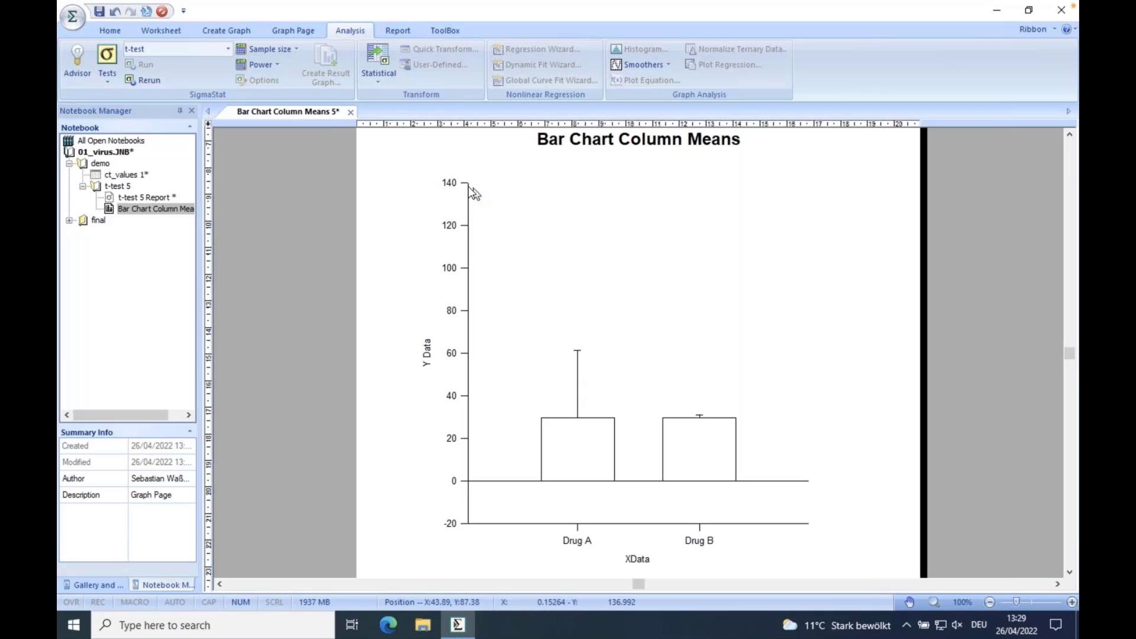
Open the bar chart's graph properties and set the start of the Y Data axis scaling range to 0
right_click(648, 239)
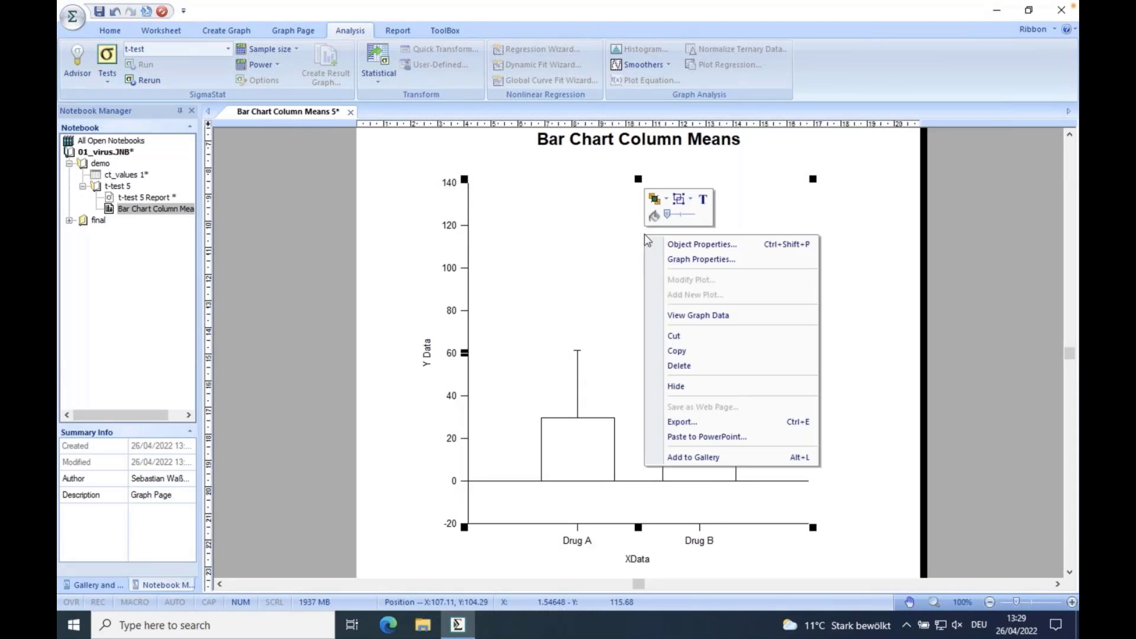
click(699, 259)
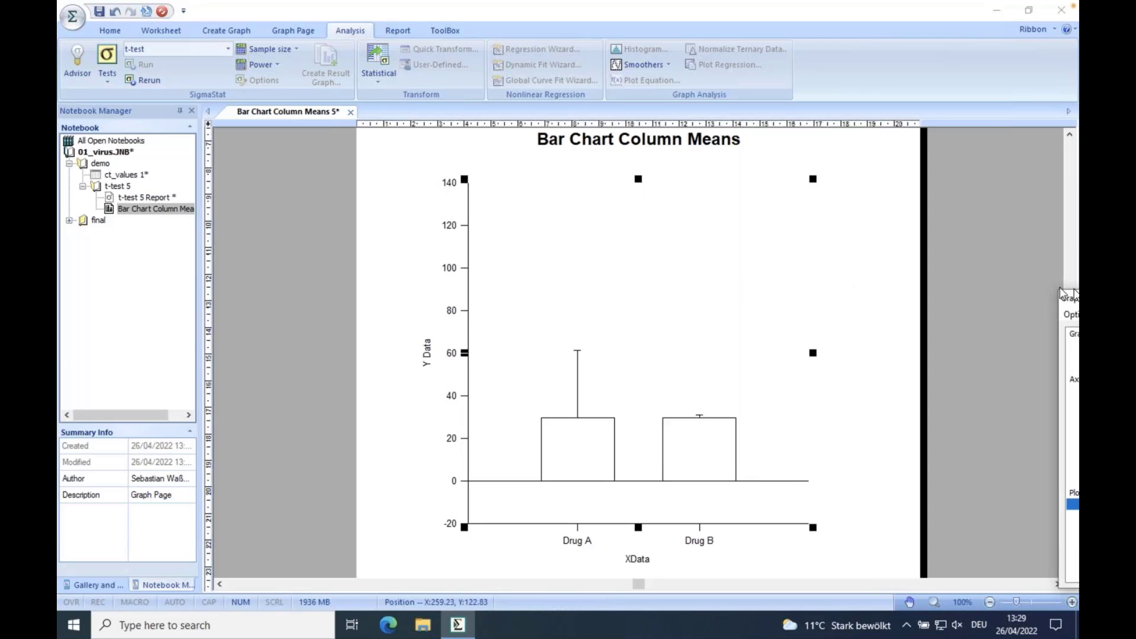
drag(864, 239, 597, 234)
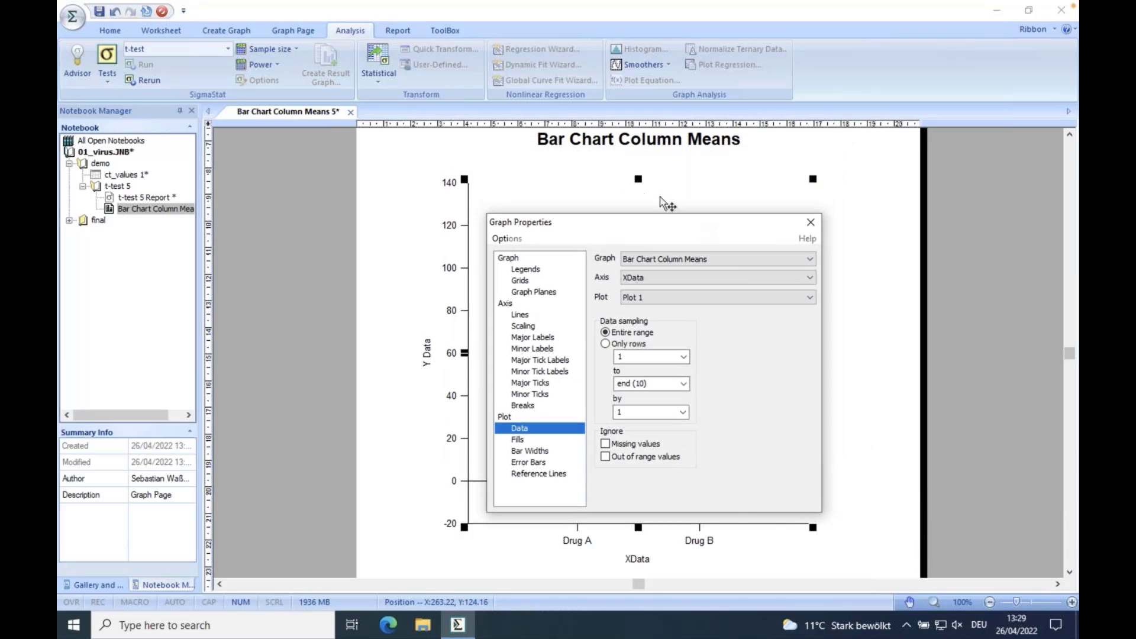
drag(718, 223, 727, 192)
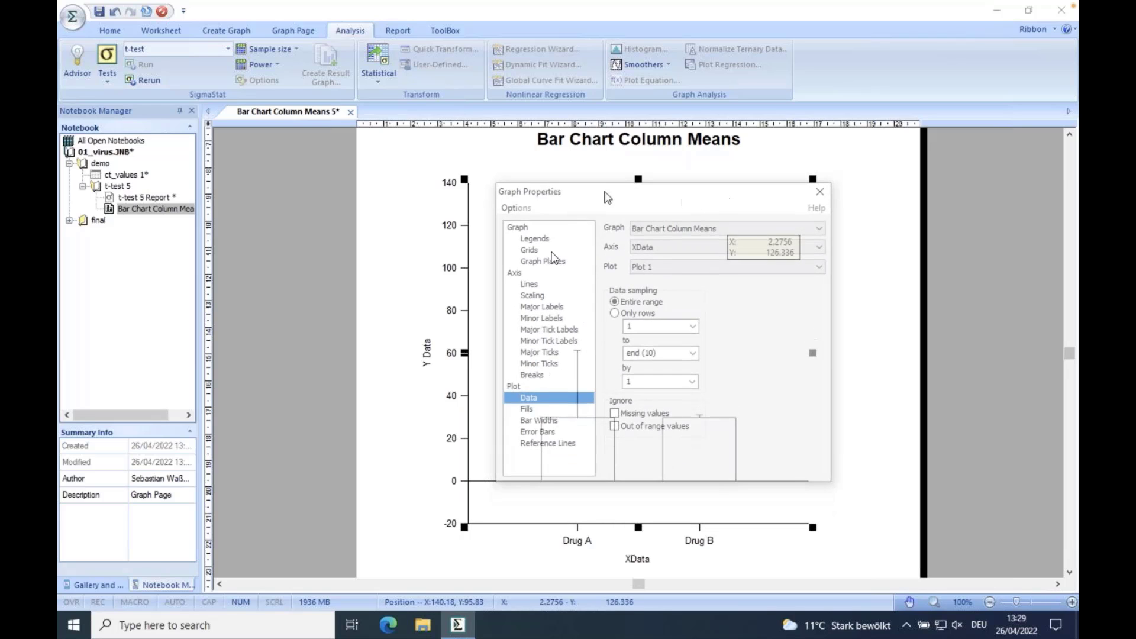
drag(652, 187, 735, 83)
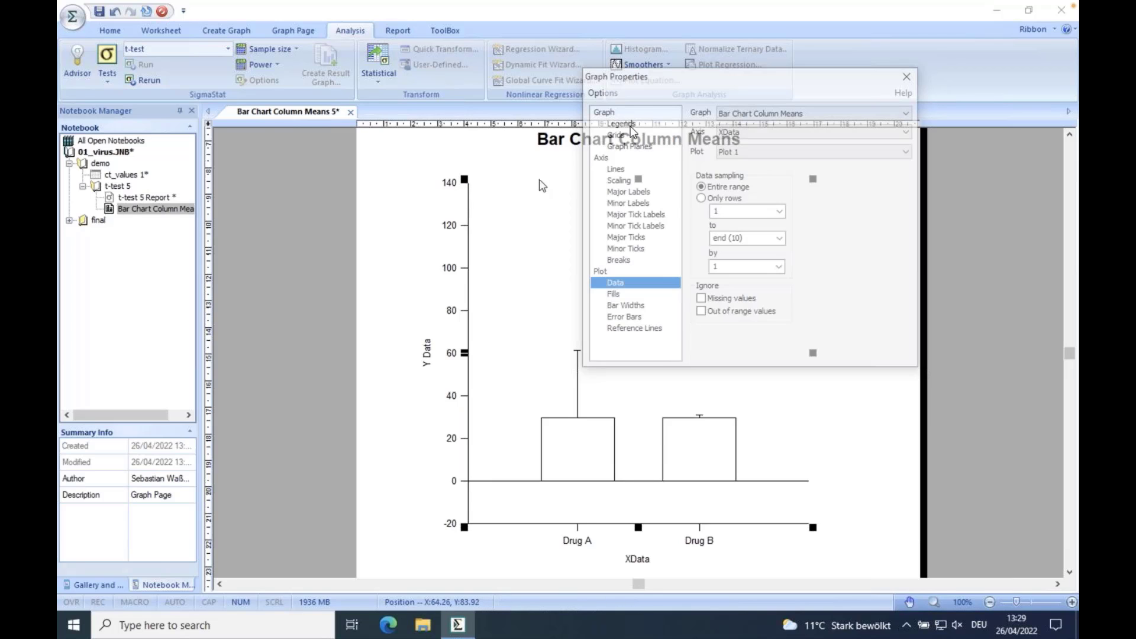
click(619, 181)
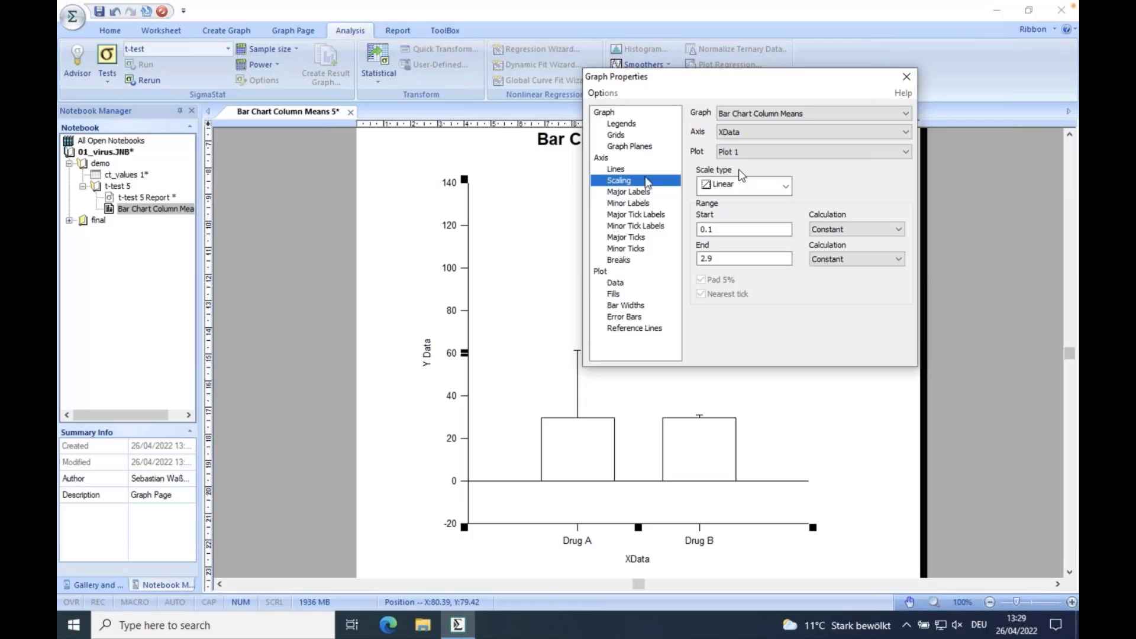
click(762, 131)
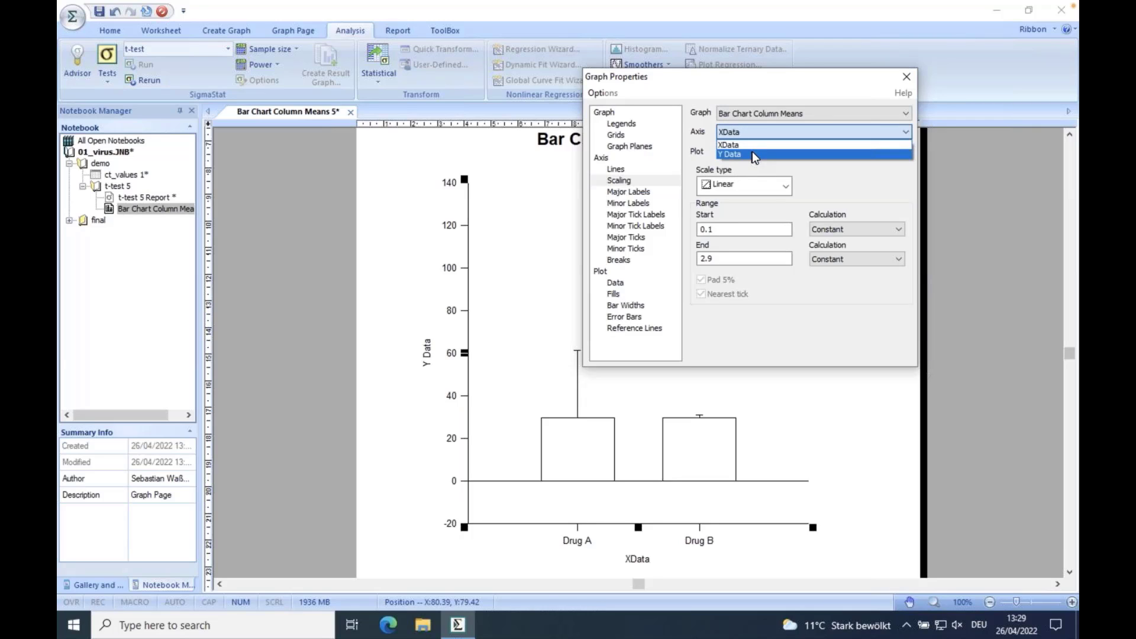
click(751, 151)
click(720, 229)
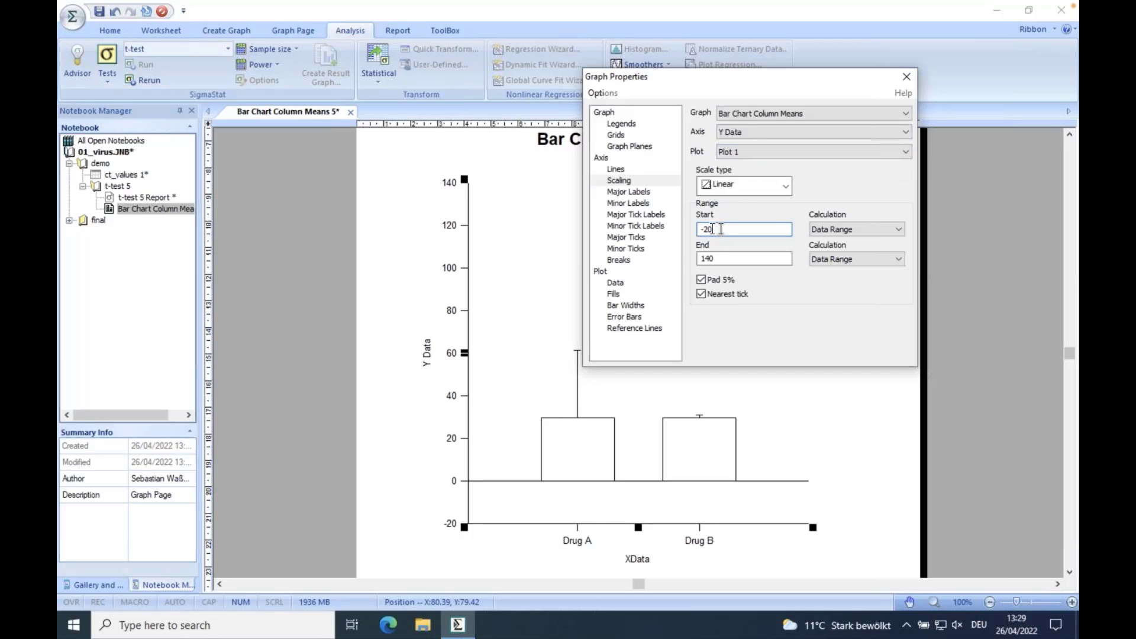
drag(720, 229, 694, 263)
text(0)
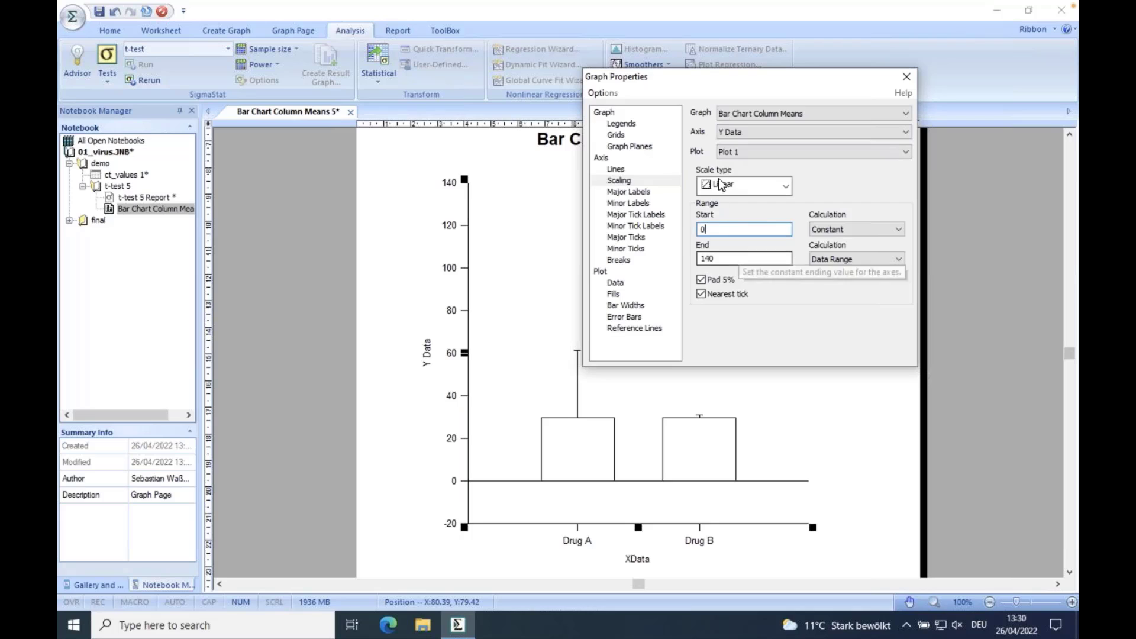
Set the end of the Y Data axis scaling range to 80
drag(713, 83, 816, 91)
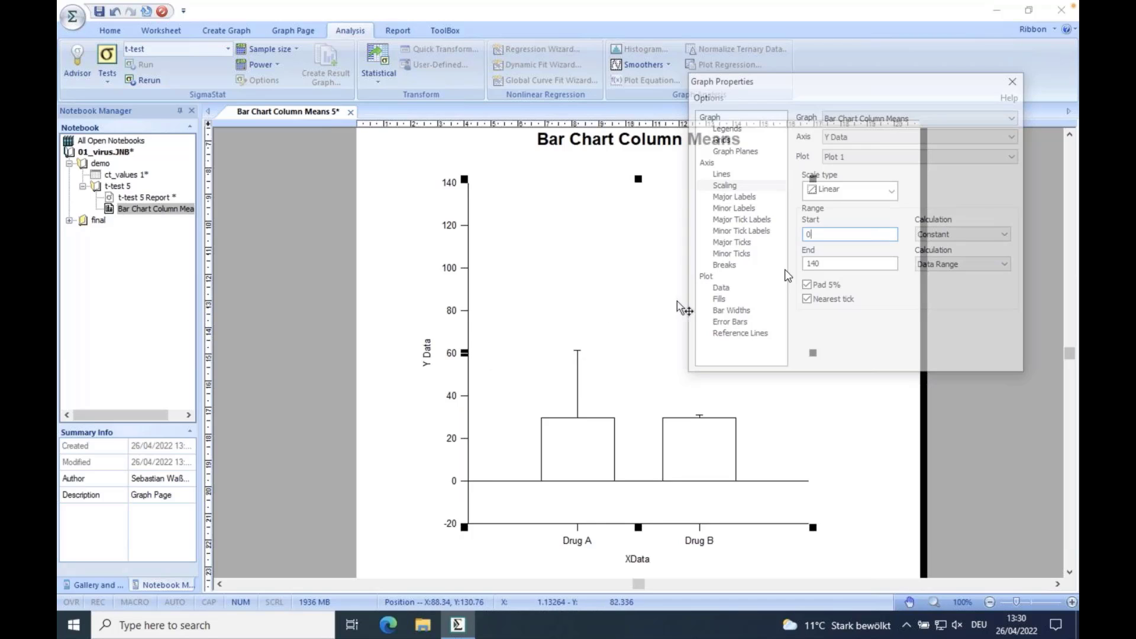
click(834, 264)
drag(833, 264, 774, 267)
text(80)
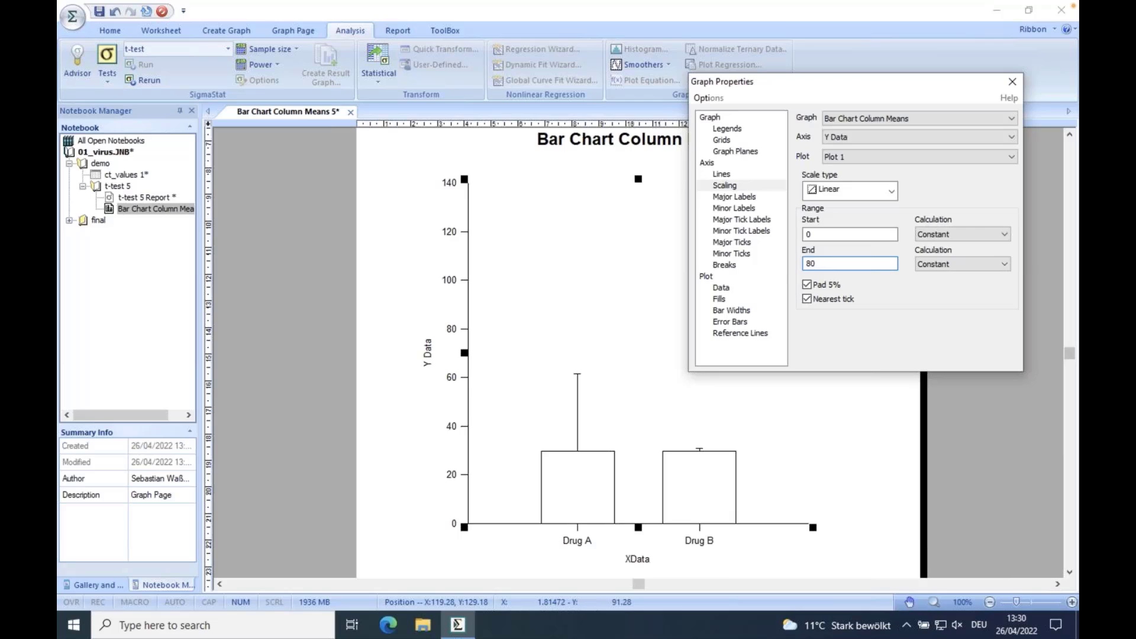
key(Return)
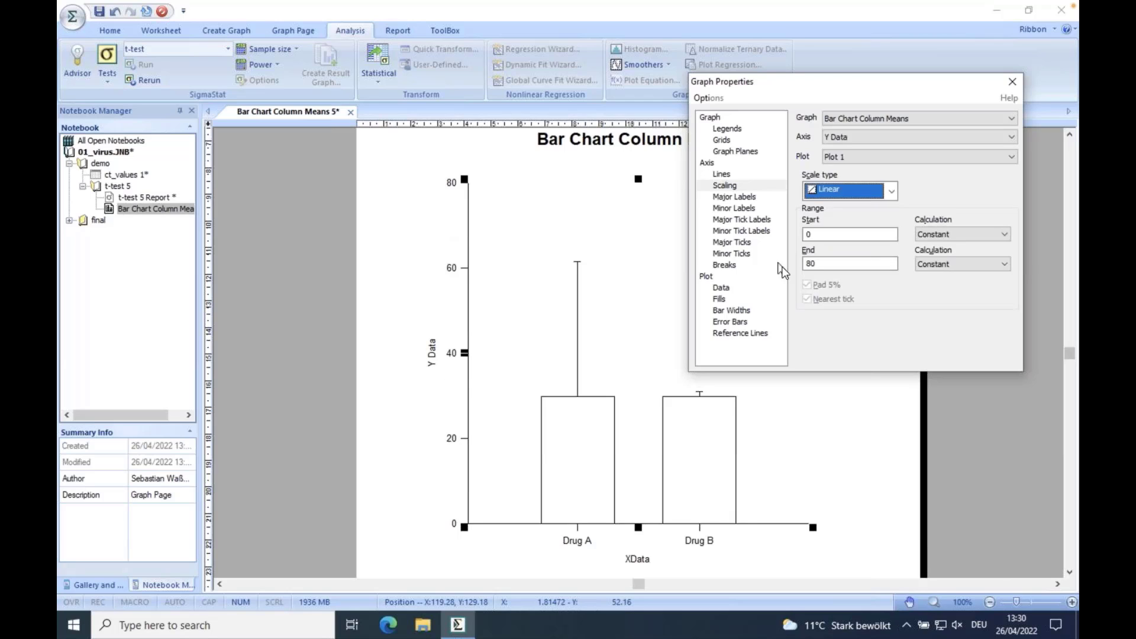
Examine the plot's error bar settings, including the available calculations for the positive portion and the data point
drag(805, 89, 835, 70)
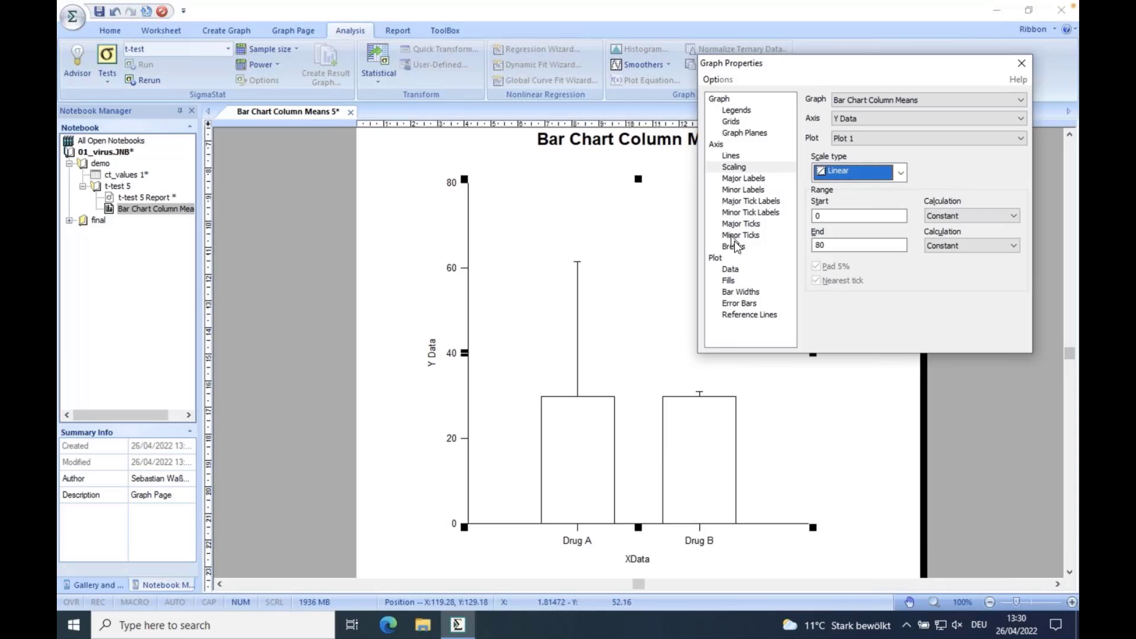
click(738, 303)
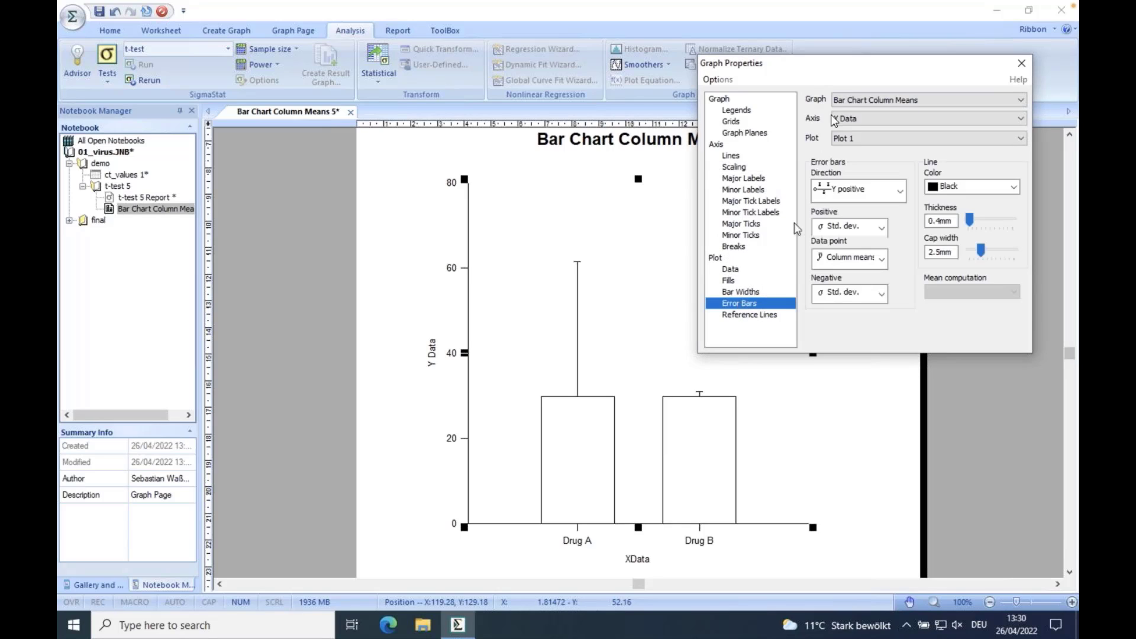
drag(840, 74, 831, 40)
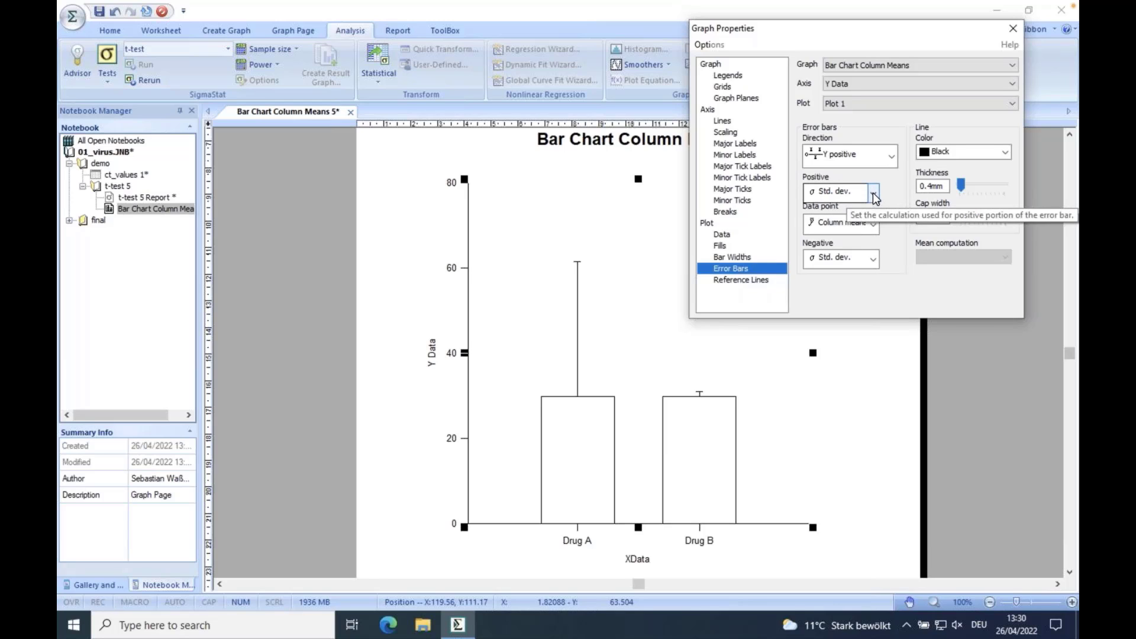
mouse_move(900, 35)
mouse_down()
mouse_move(882, 46)
mouse_move(906, 40)
mouse_up()
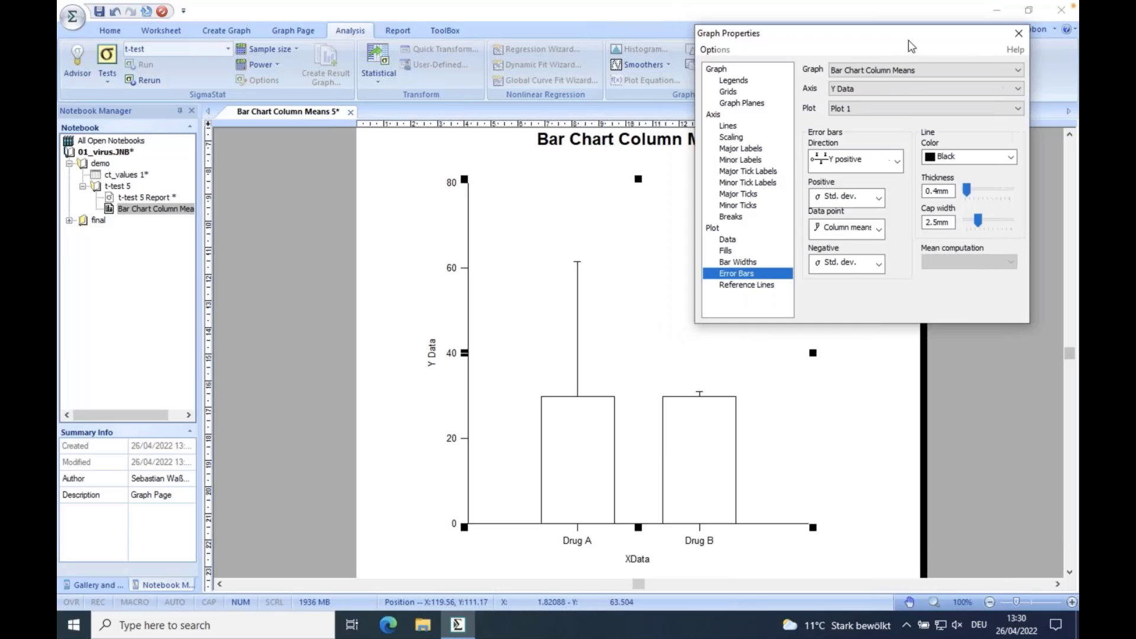
click(879, 197)
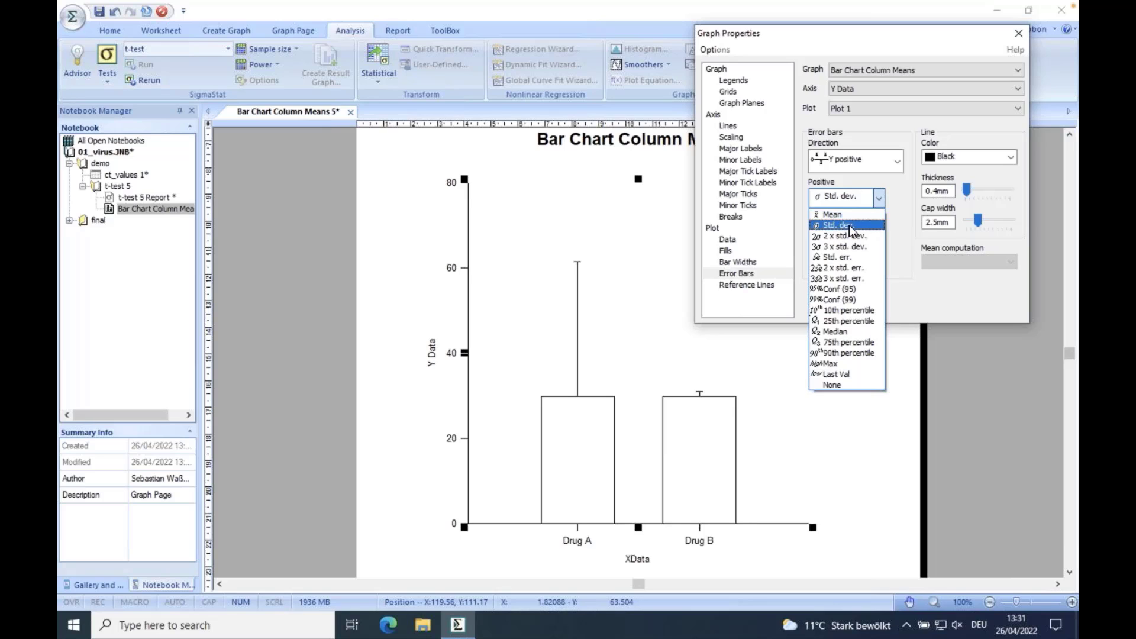
click(901, 218)
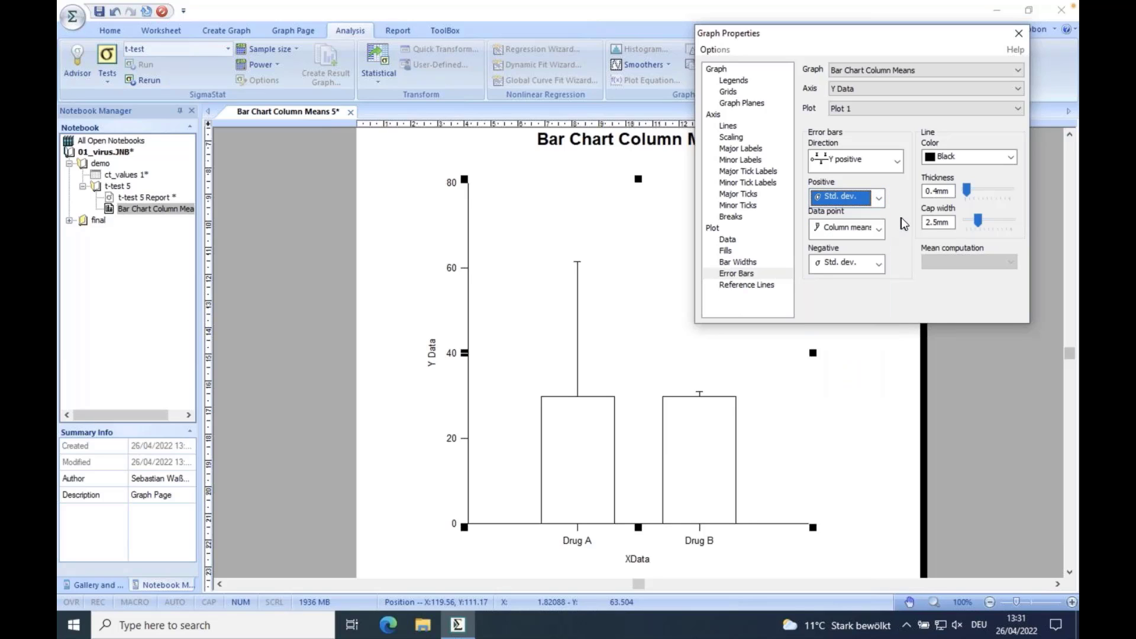
drag(894, 39, 818, 55)
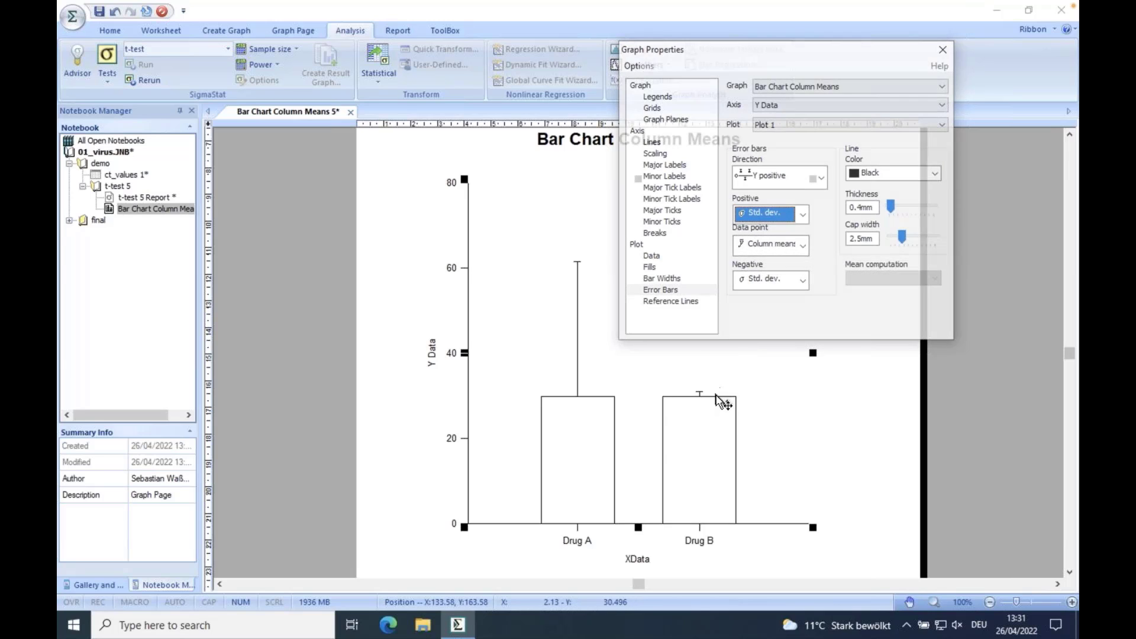
click(803, 245)
drag(802, 278, 801, 285)
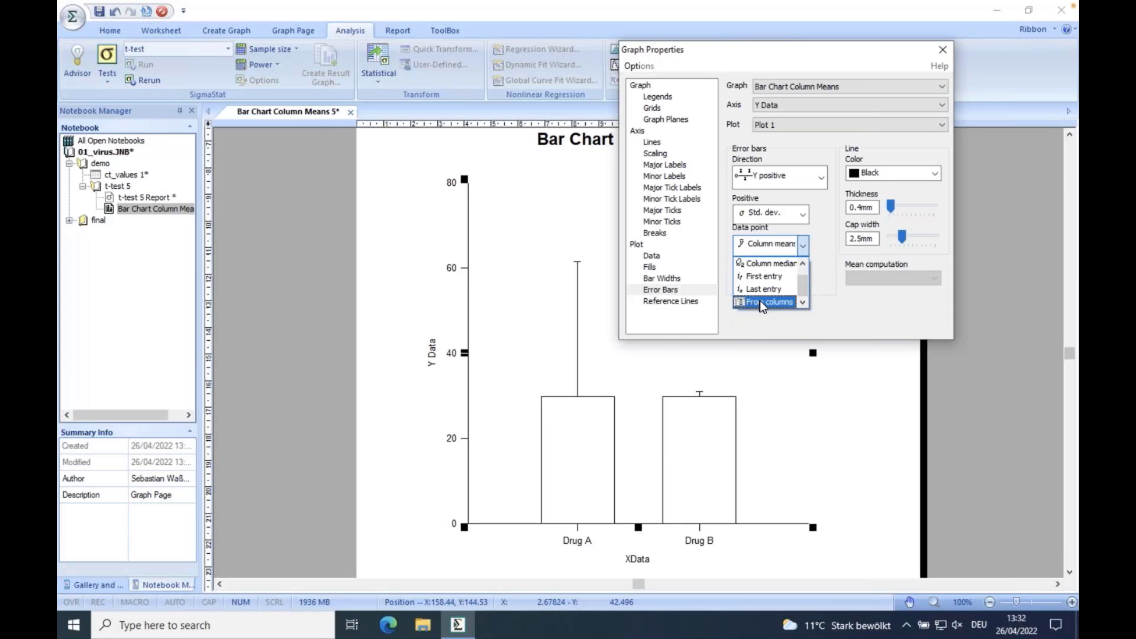
click(828, 303)
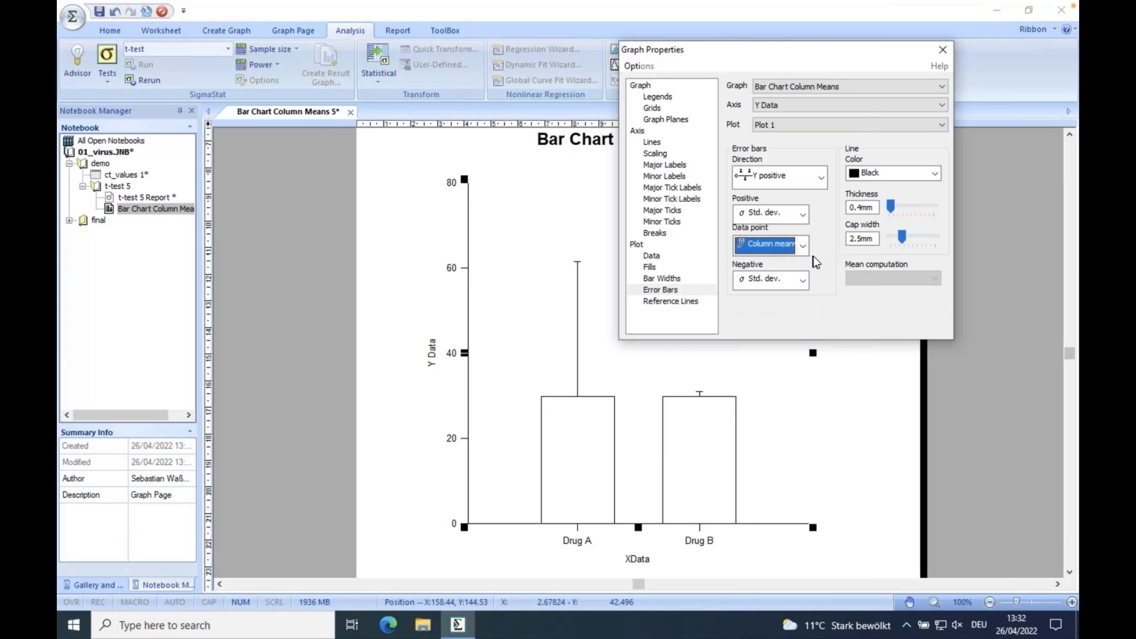
drag(791, 55, 854, 63)
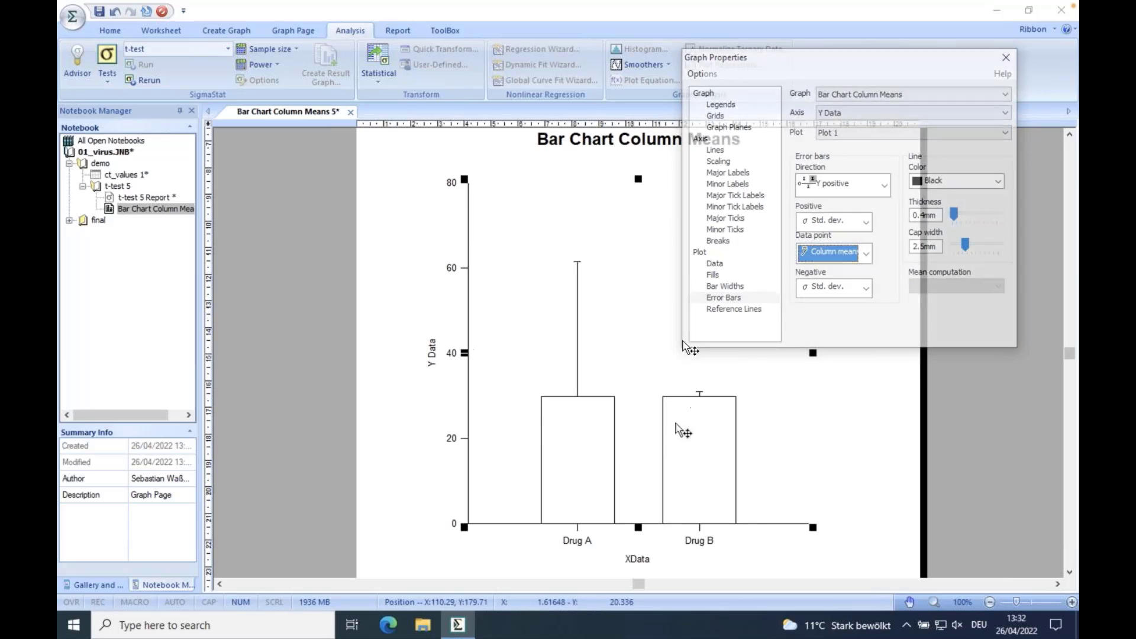
drag(781, 61, 773, 86)
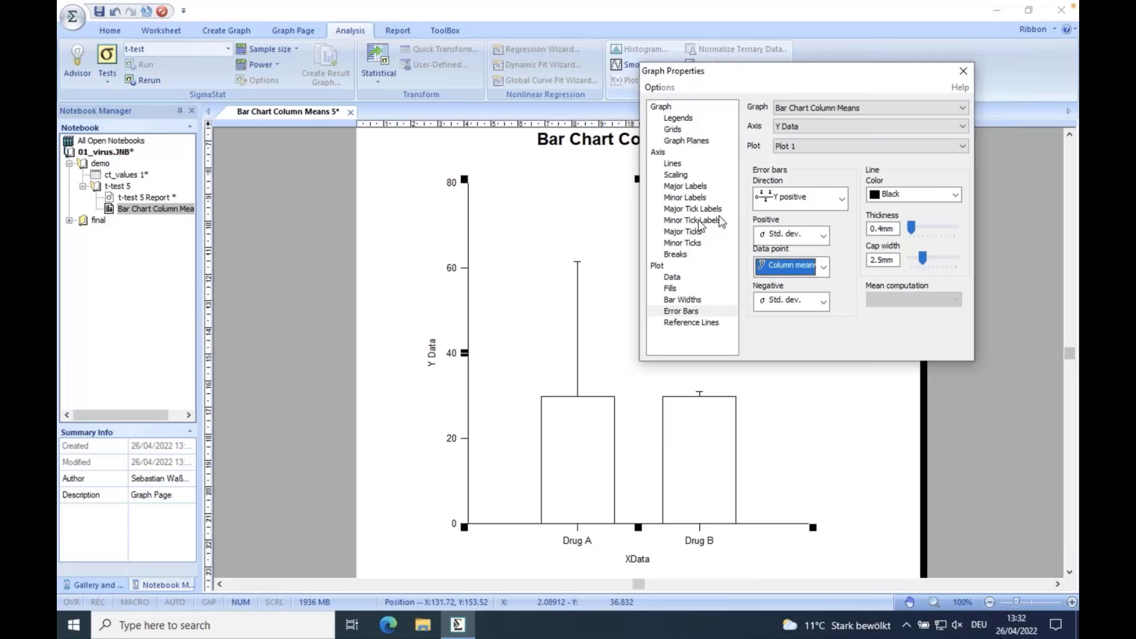
Set the line colour of the Y Data axis to None
click(674, 165)
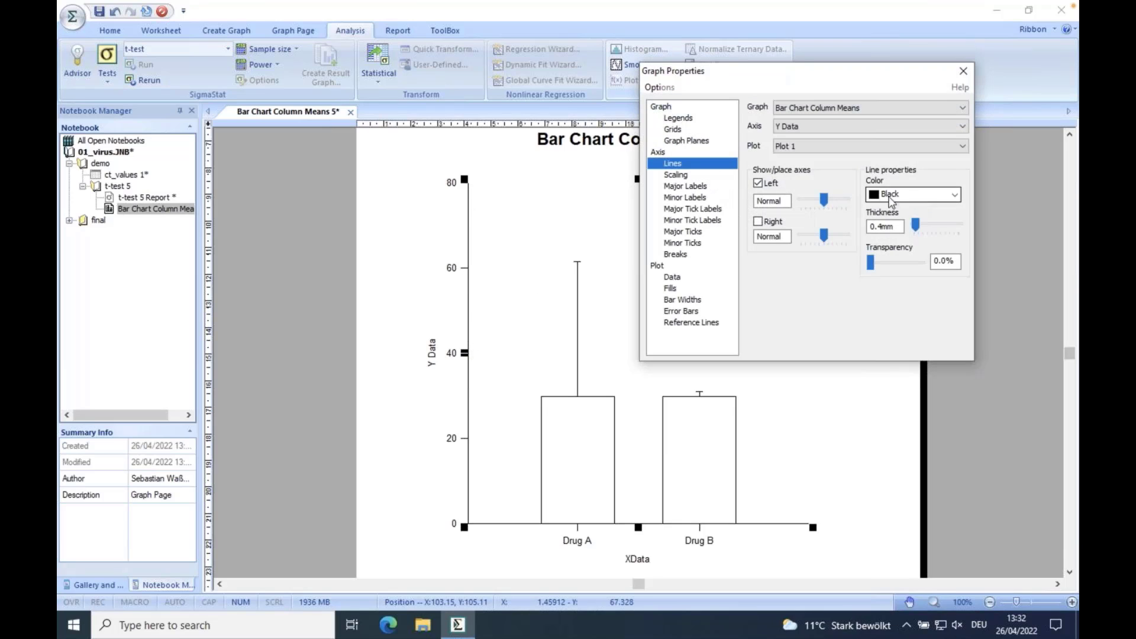
click(955, 194)
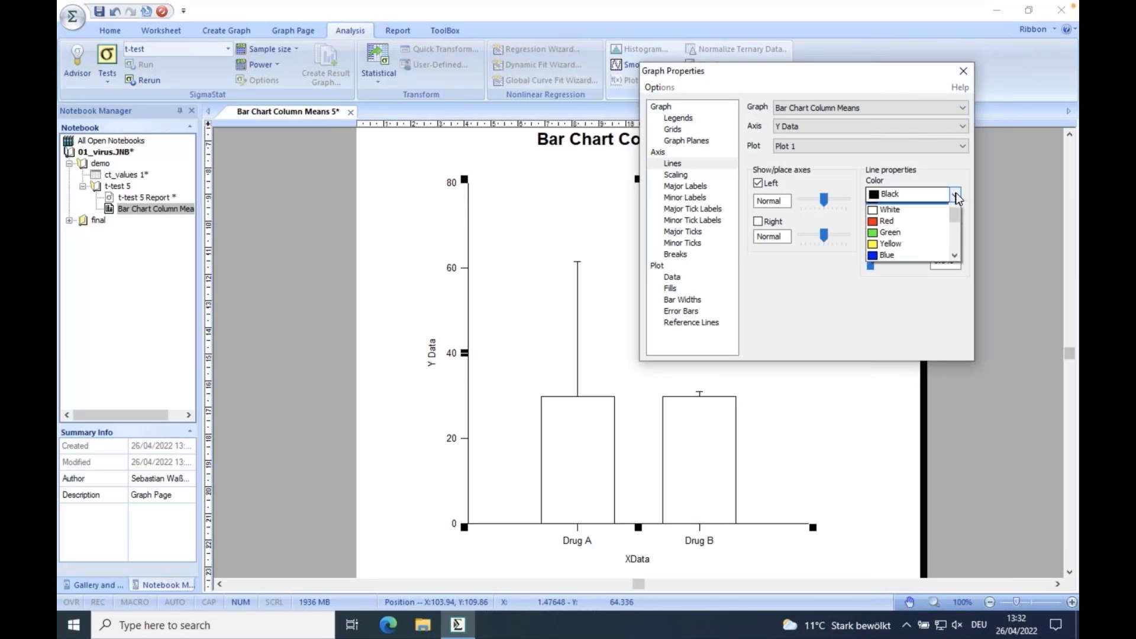
drag(954, 219, 947, 204)
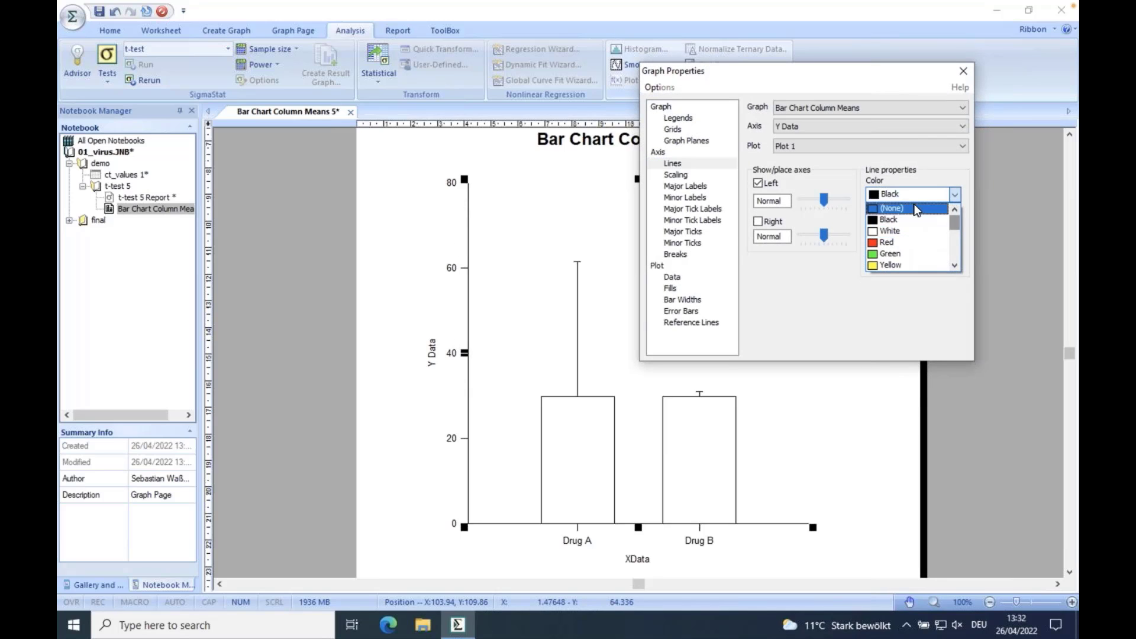
click(945, 207)
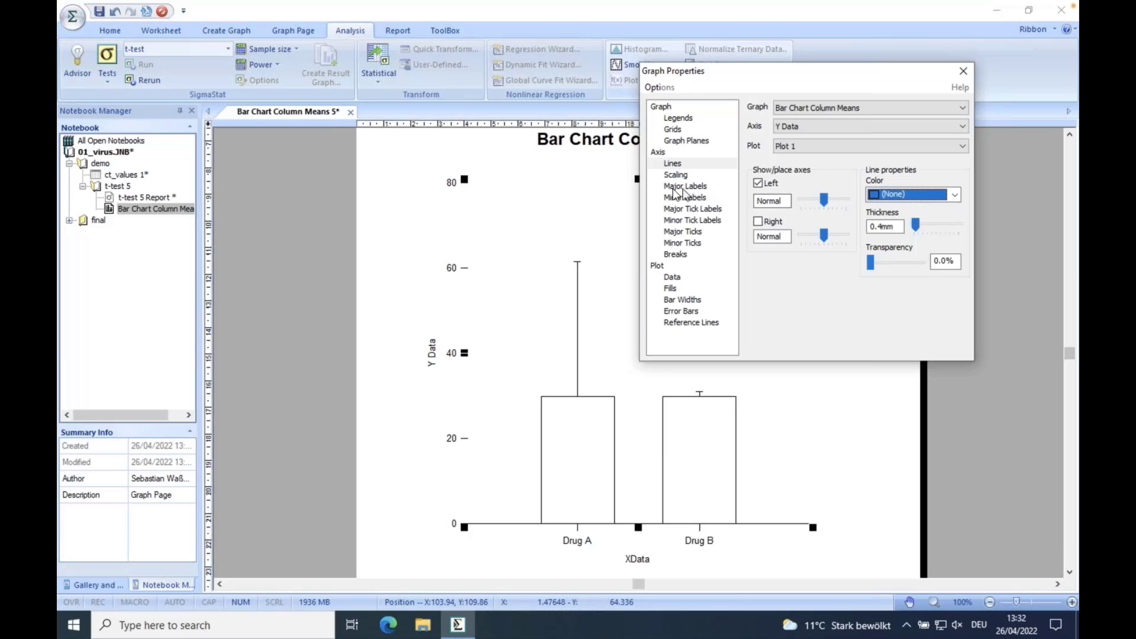
Remove the left major ticks of the Y Data axis by setting their direction to none
click(682, 230)
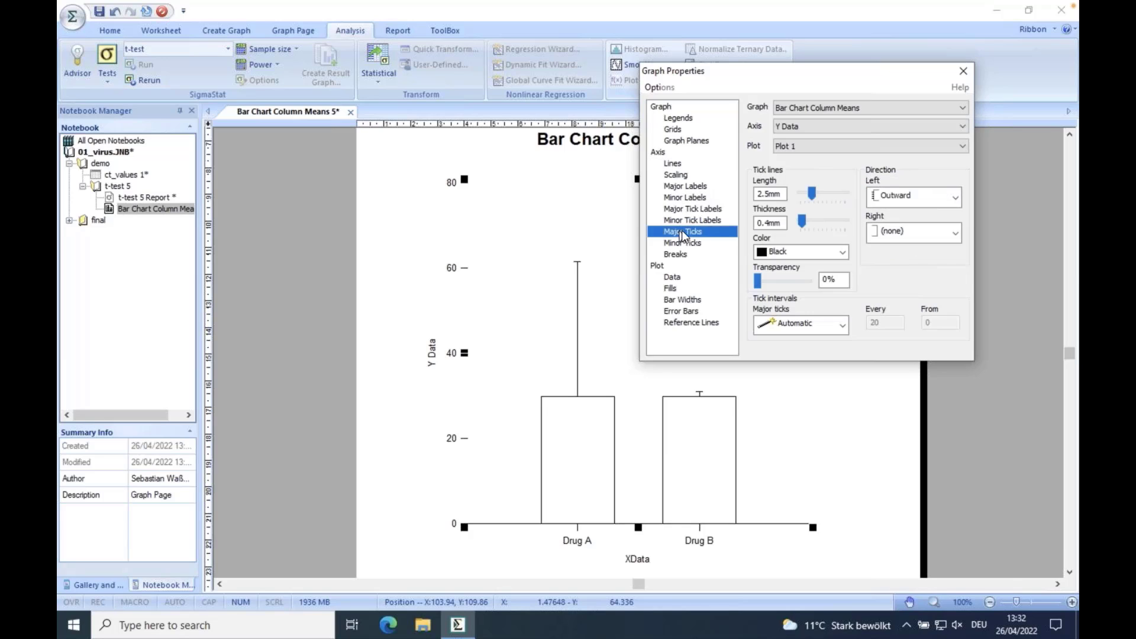
click(952, 195)
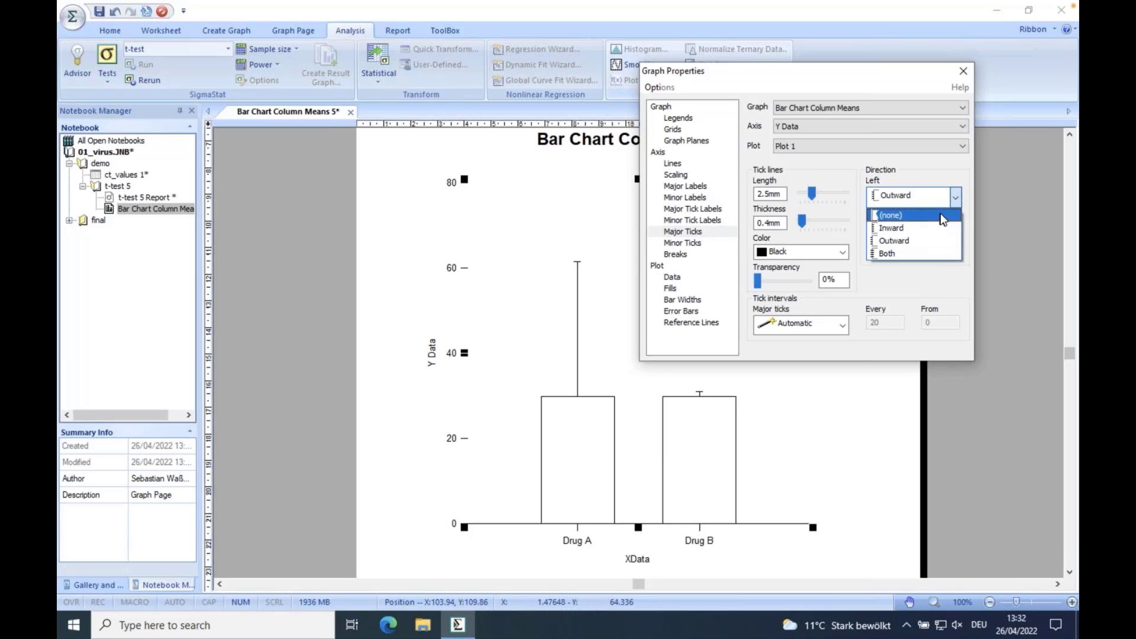
click(941, 215)
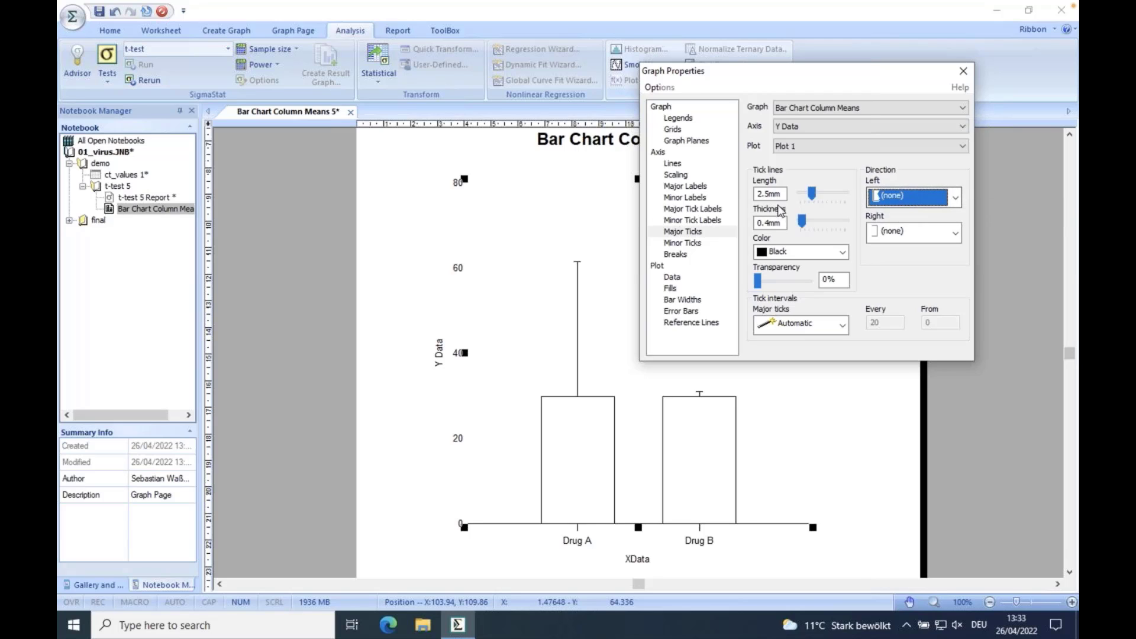
drag(752, 78, 909, 198)
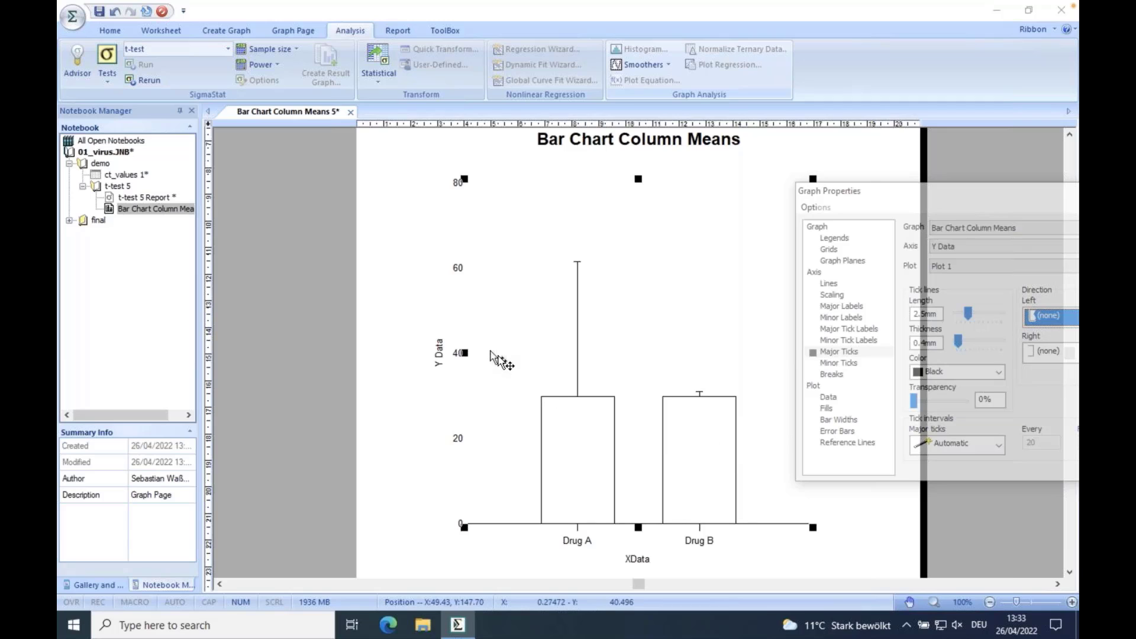
Add major grid lines for the Y axis to the bar chart with the Solid line style
drag(891, 202, 804, 217)
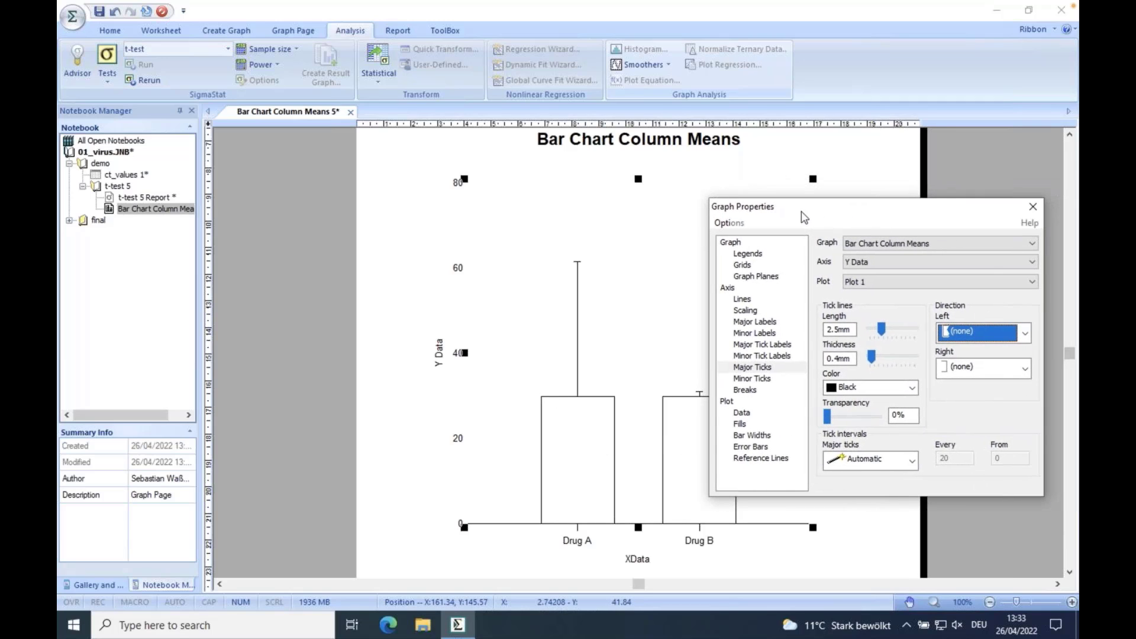
click(760, 267)
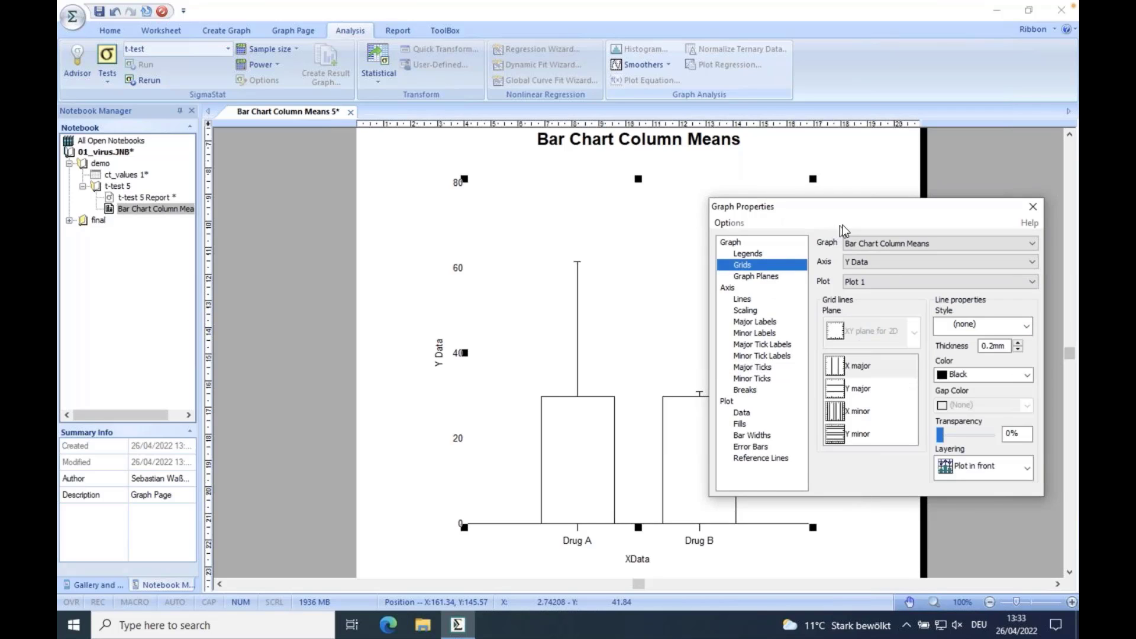
click(854, 393)
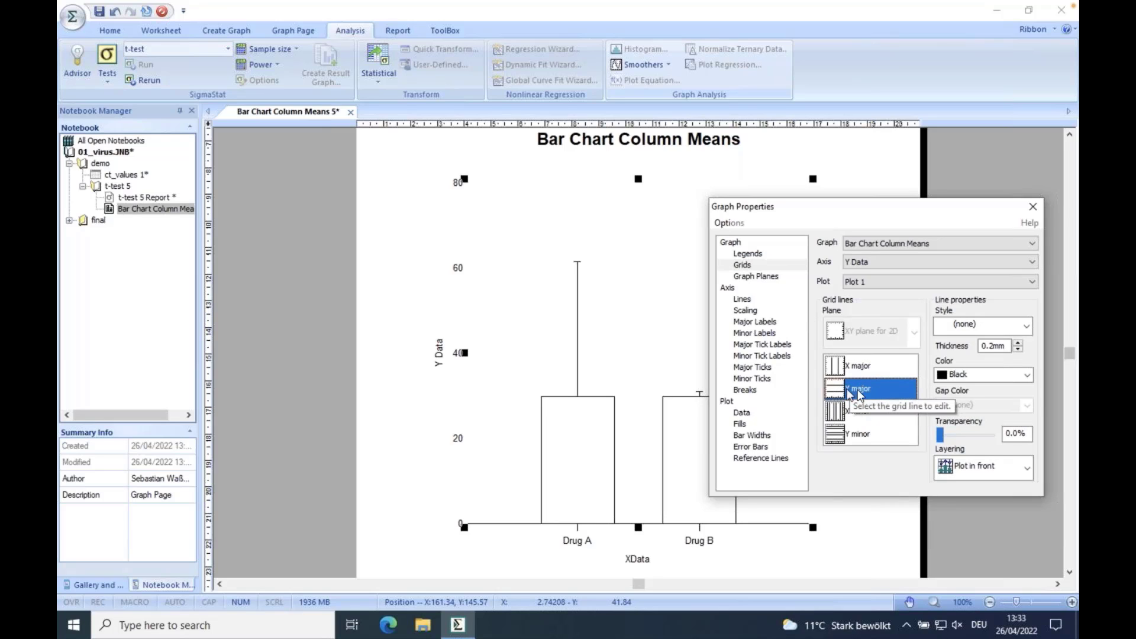
drag(935, 213, 845, 213)
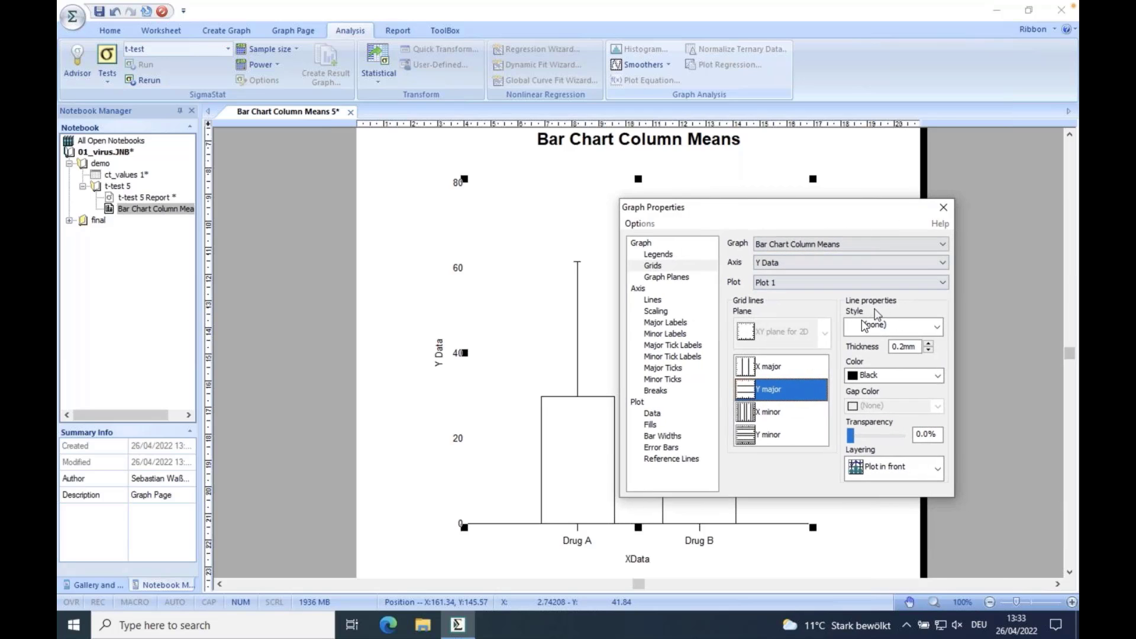
click(938, 327)
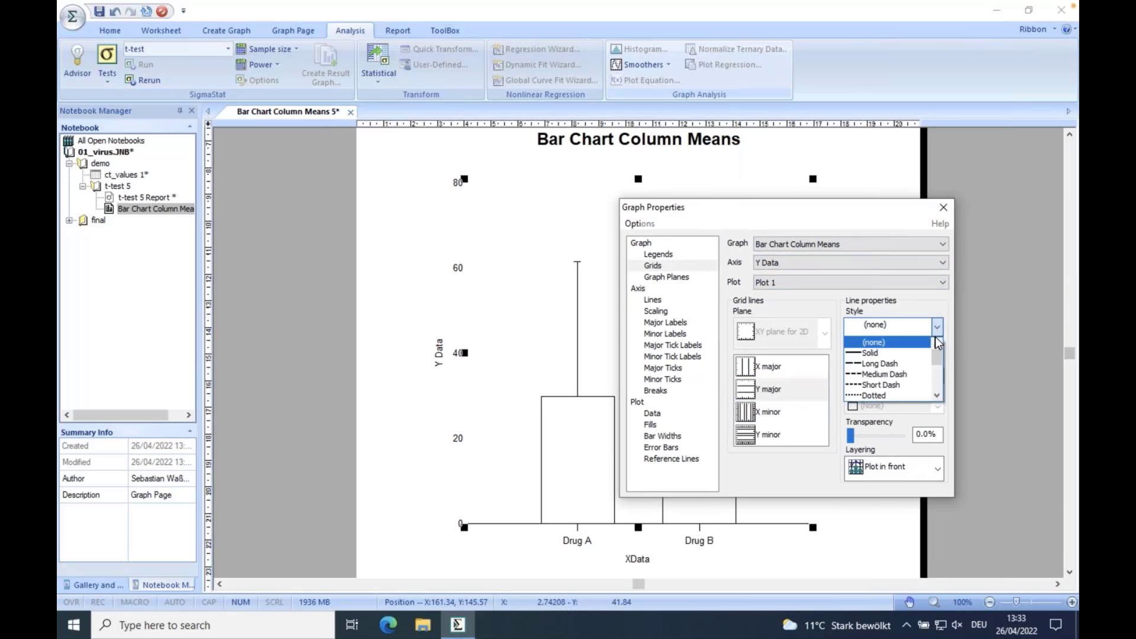
click(922, 351)
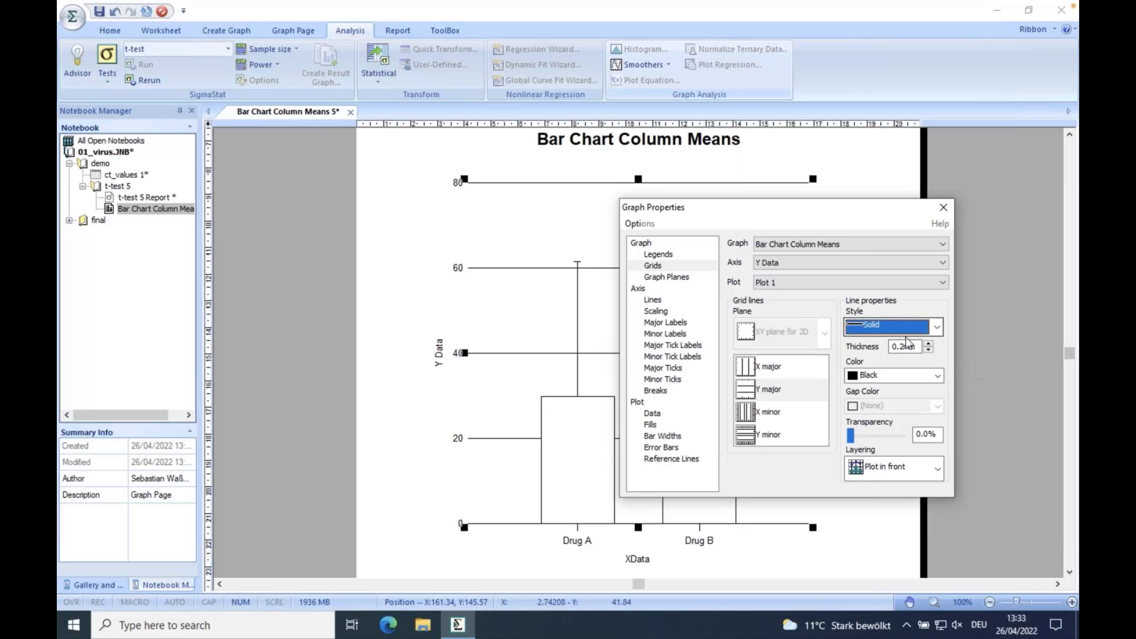
Set the colour of the Y major grid lines to Gray
drag(834, 225, 884, 226)
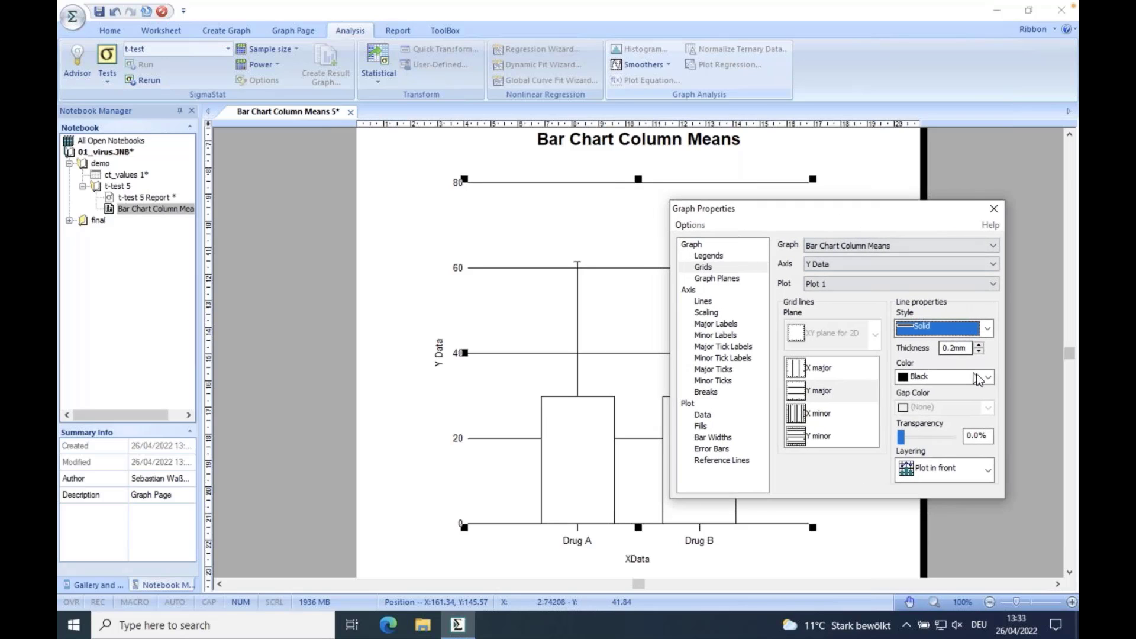
click(987, 377)
drag(985, 404, 986, 427)
click(944, 404)
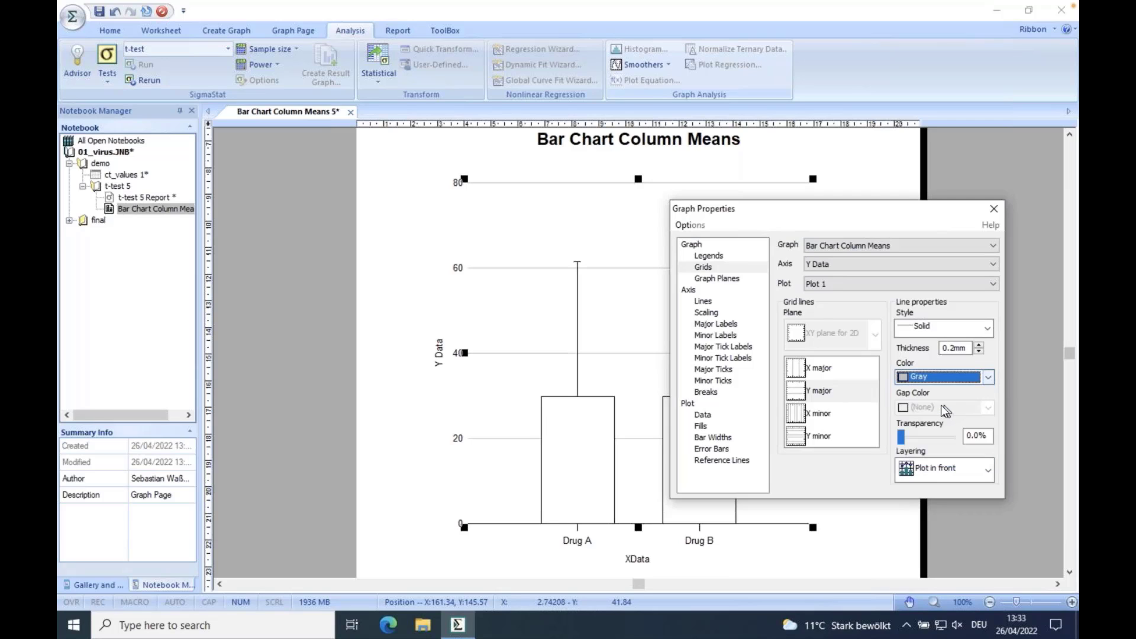
Try a custom colour for the Y major grid lines and cancel the colour selection
click(988, 376)
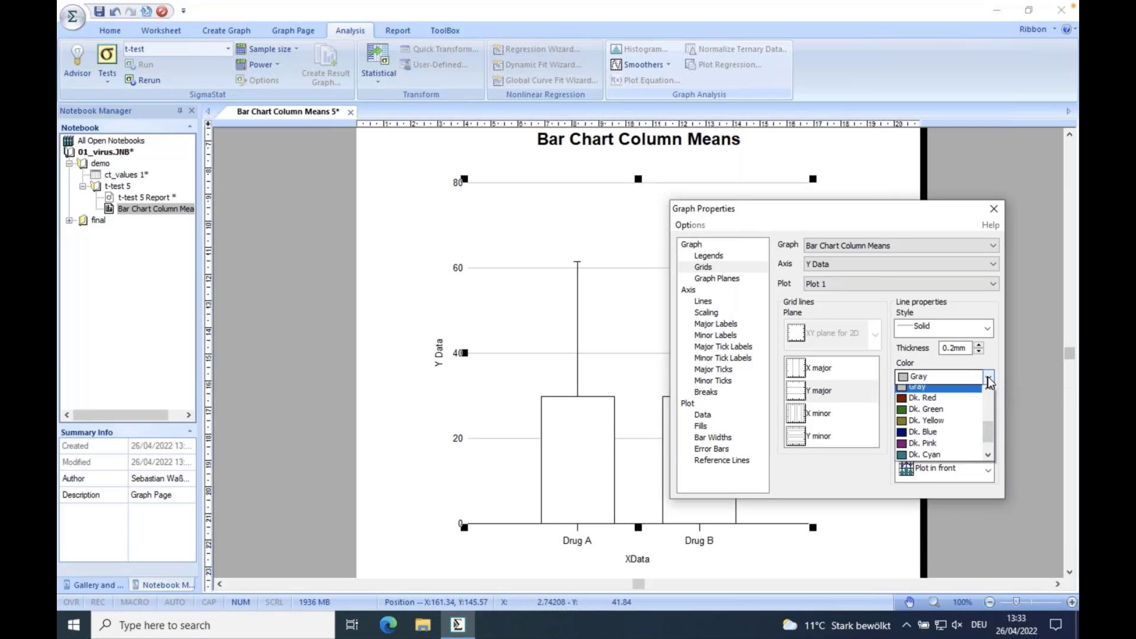
drag(987, 432, 919, 459)
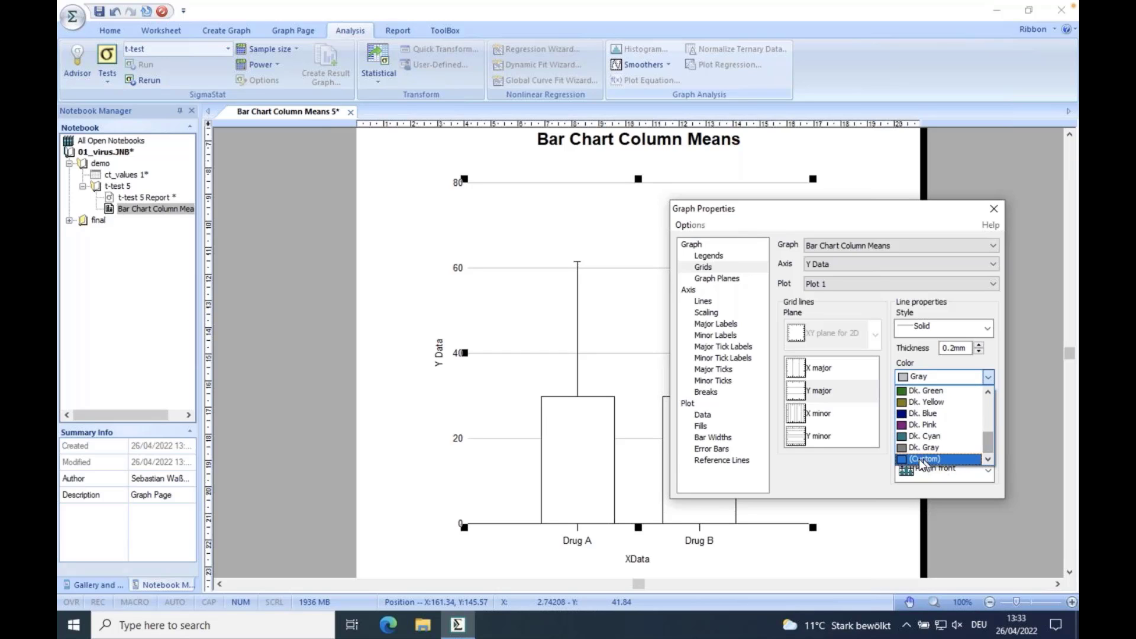
click(920, 458)
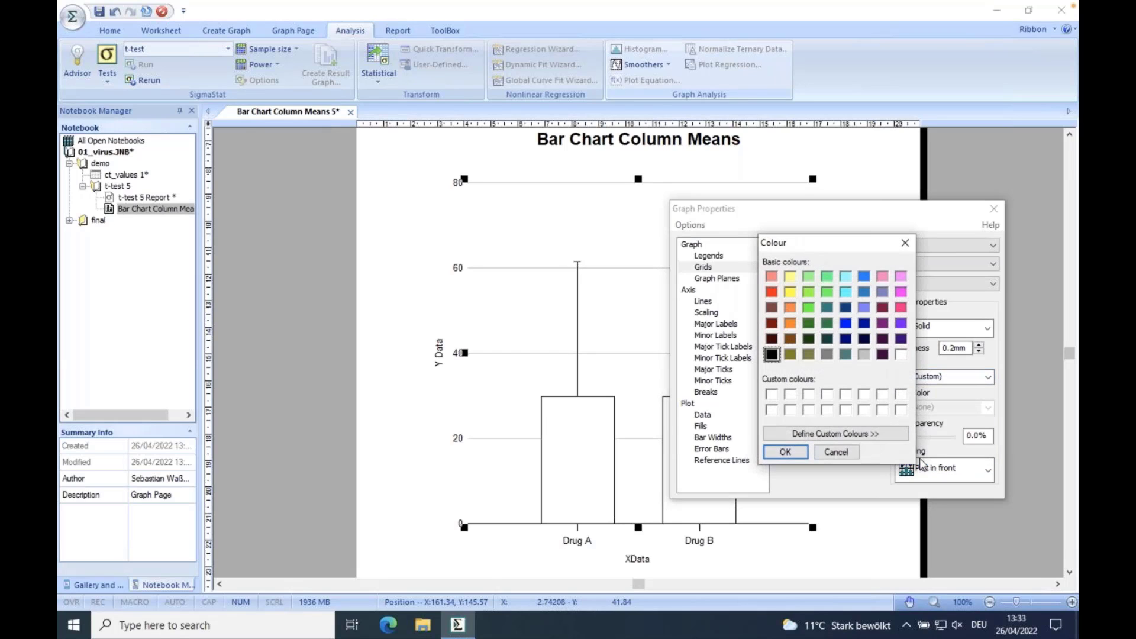
drag(842, 249, 811, 259)
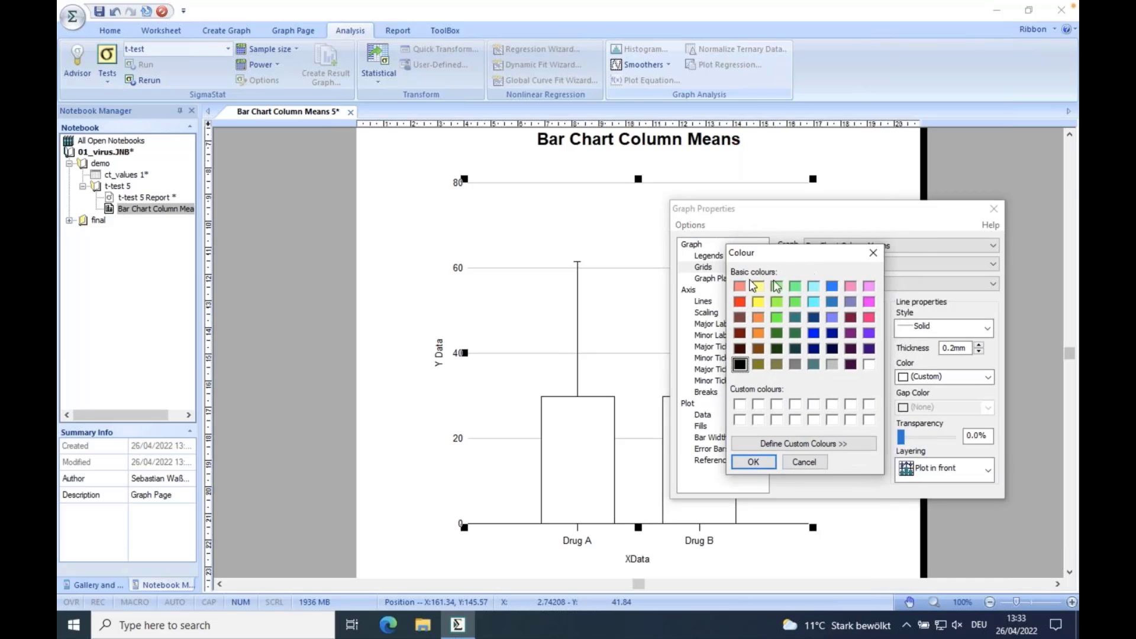
click(805, 462)
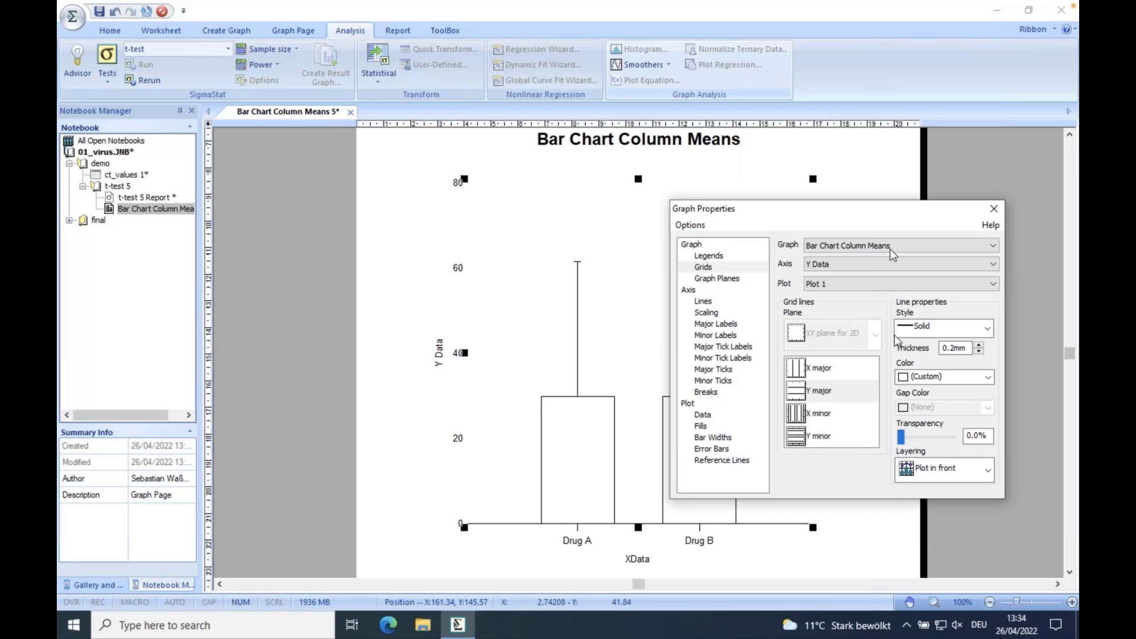
Restore Gray as the line colour of the Y major grid lines
drag(857, 213, 844, 193)
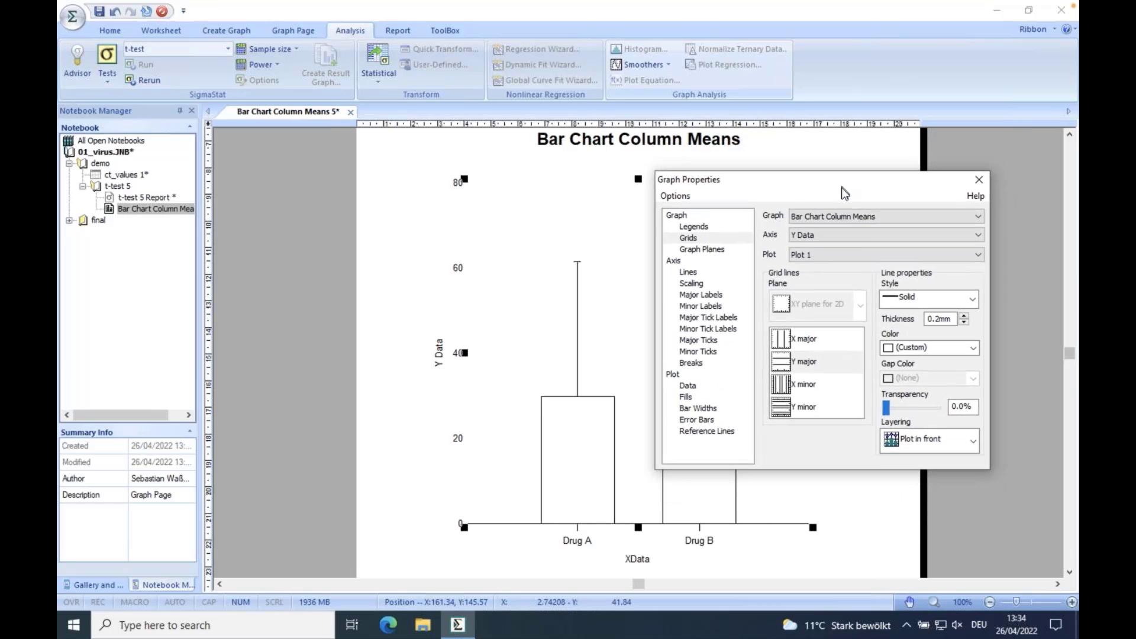
click(973, 348)
drag(974, 413, 968, 388)
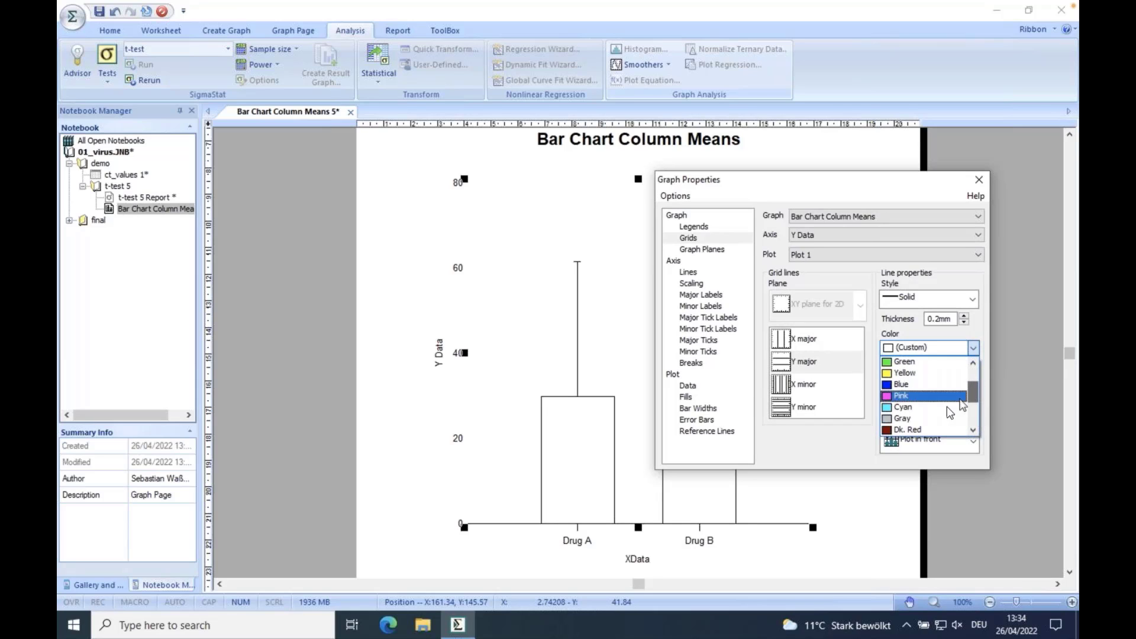
click(938, 416)
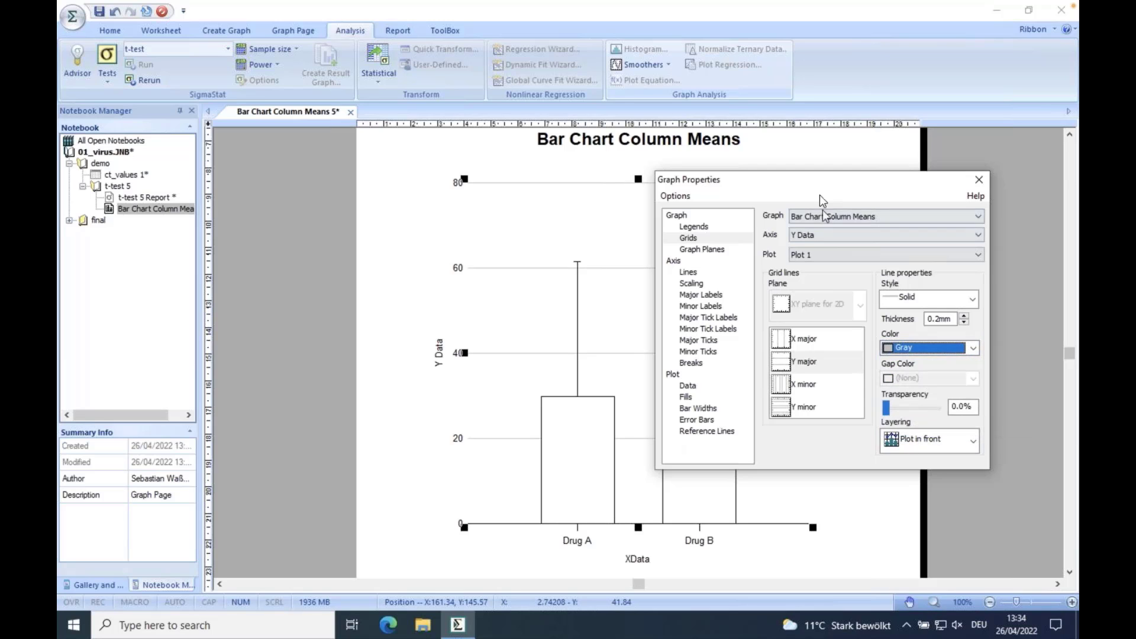
Fill the bars of Plot 1 with Green
drag(818, 187, 828, 152)
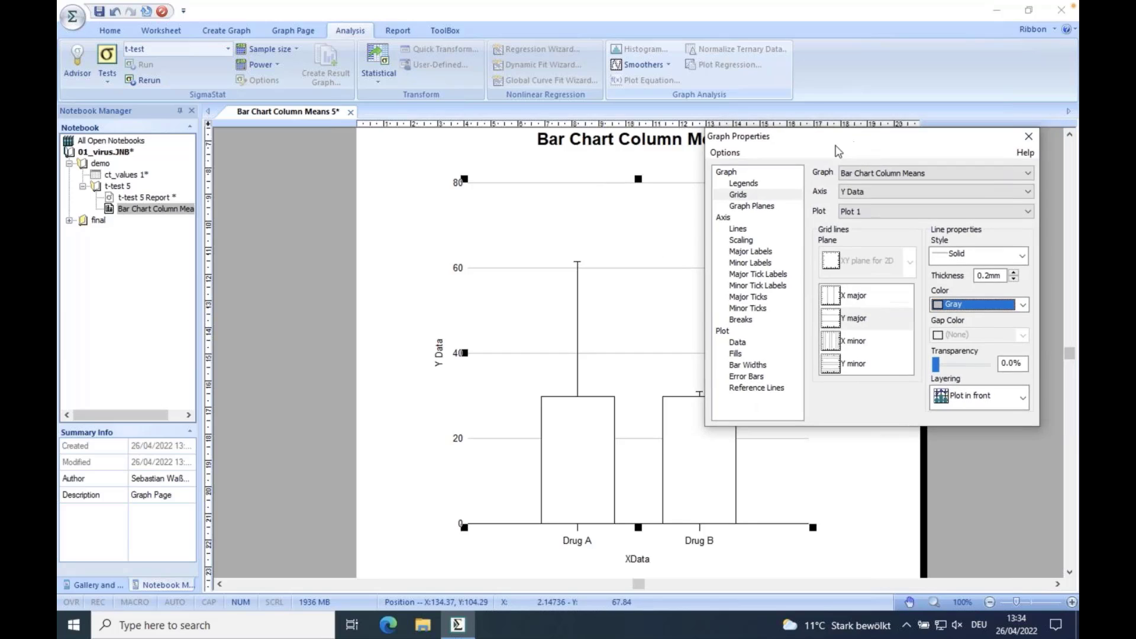
click(737, 353)
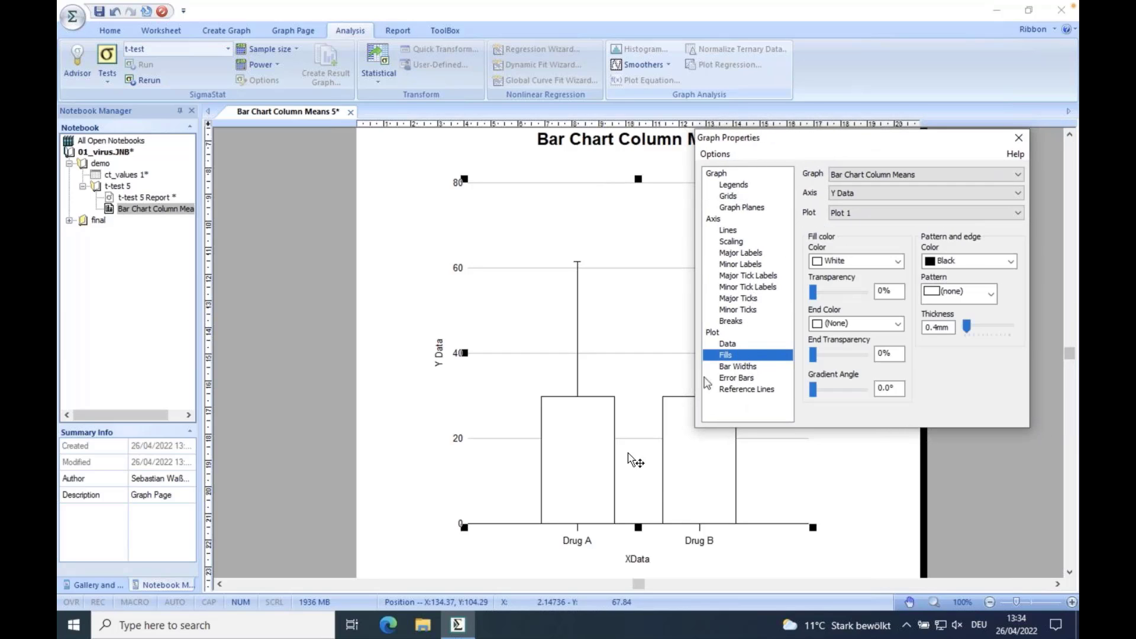
drag(774, 145, 880, 210)
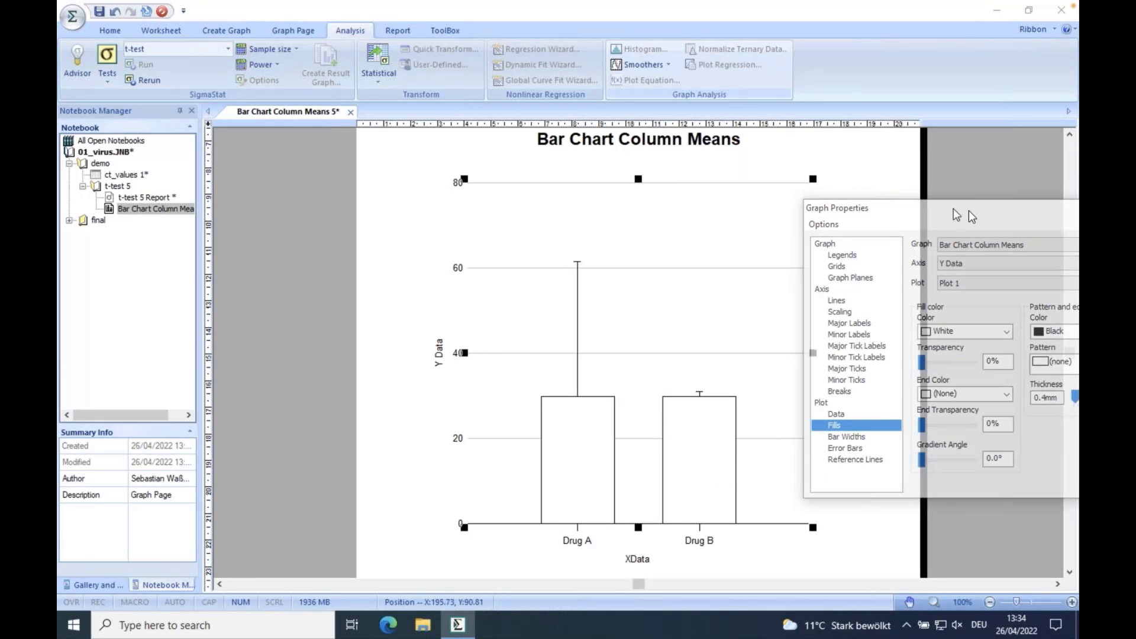
drag(973, 219, 346, 224)
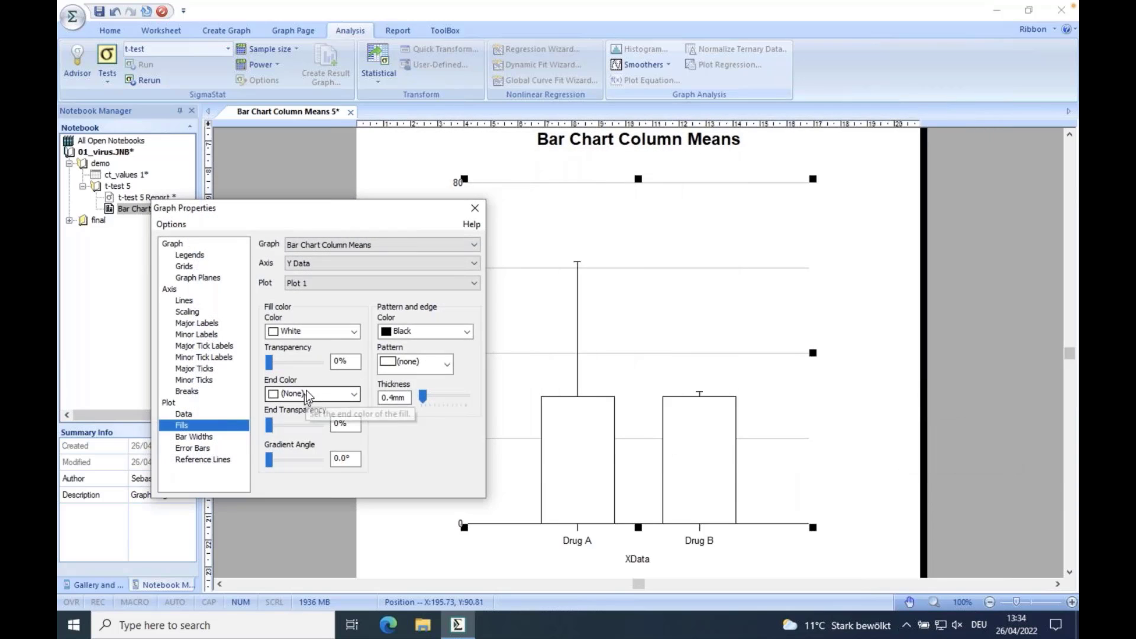
click(301, 329)
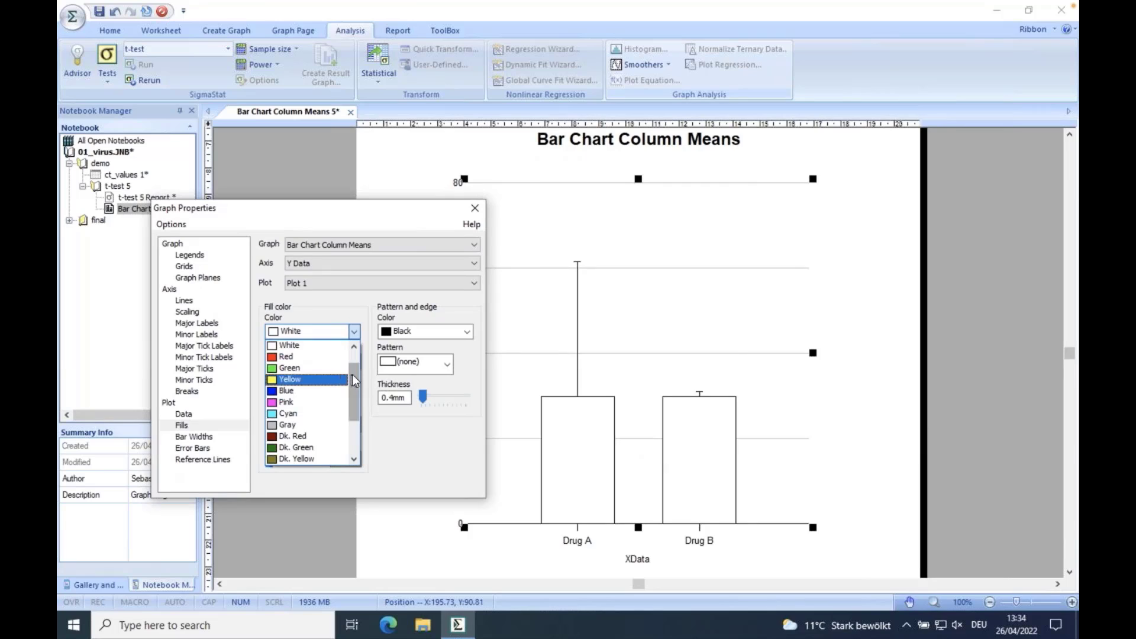
drag(354, 387, 353, 408)
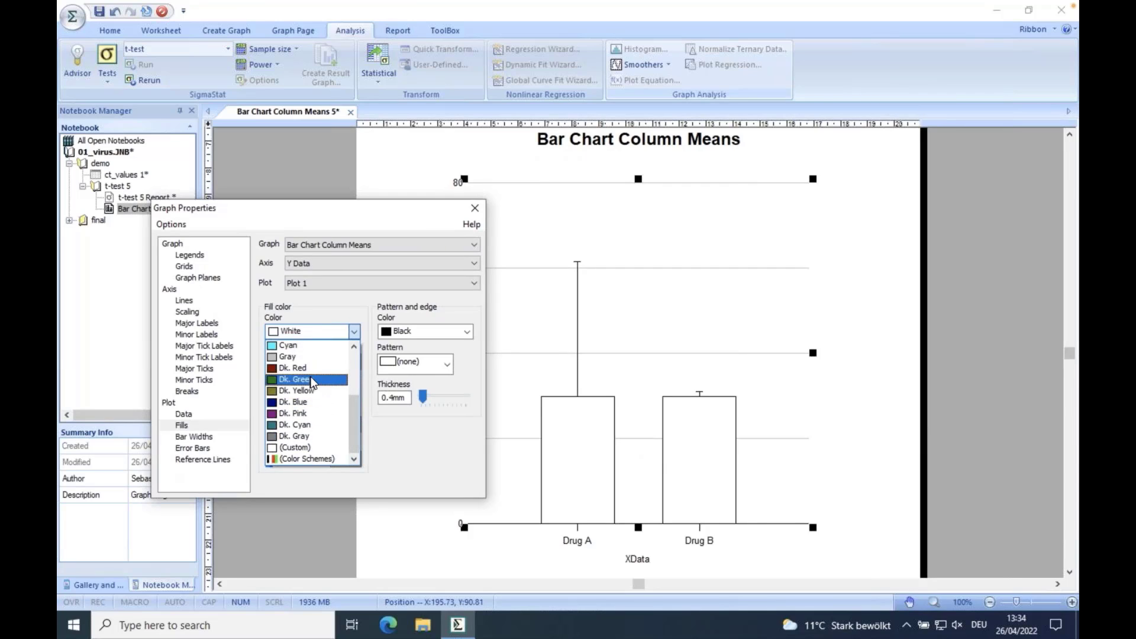
drag(354, 400, 354, 368)
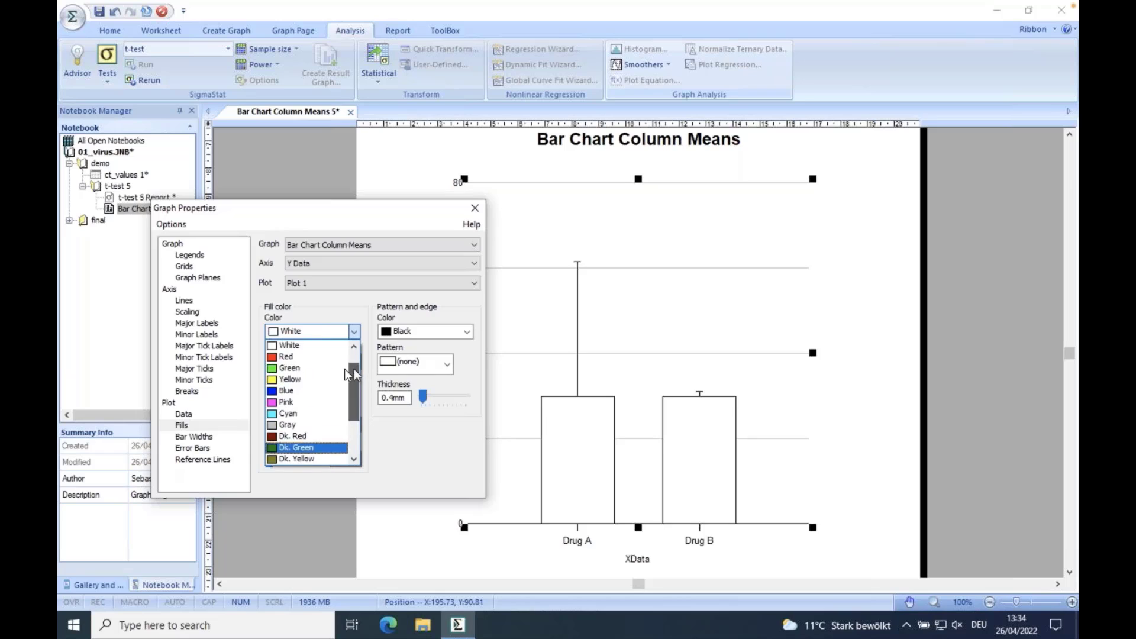
click(304, 363)
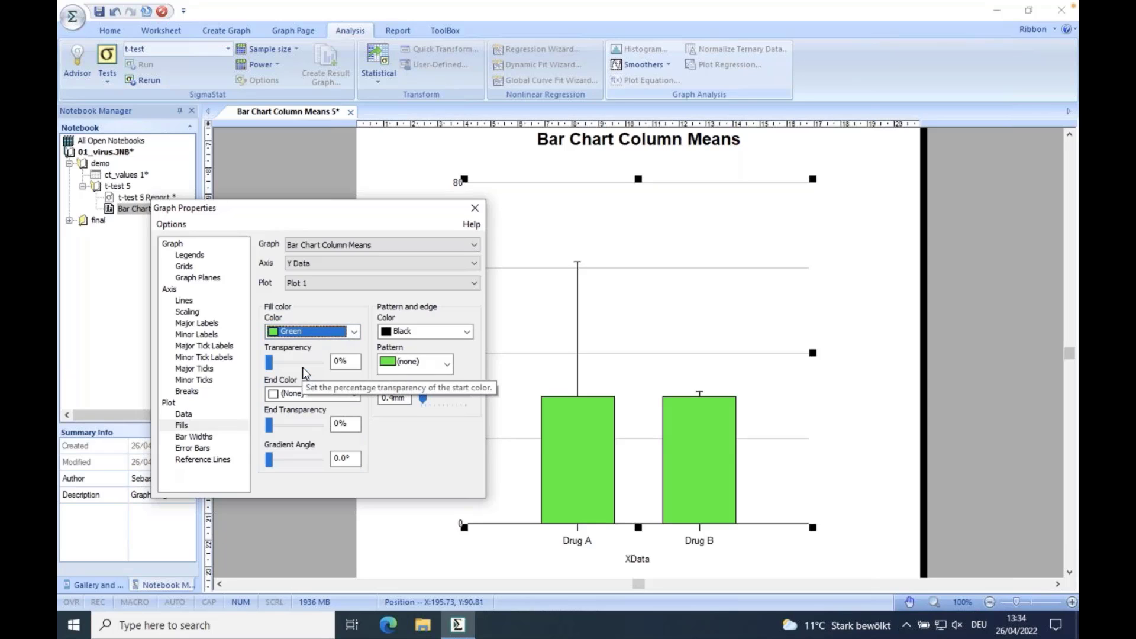
Apply the Party colour scheme as the fill colour of the Drug A and Drug B bars
click(354, 332)
drag(356, 381, 354, 413)
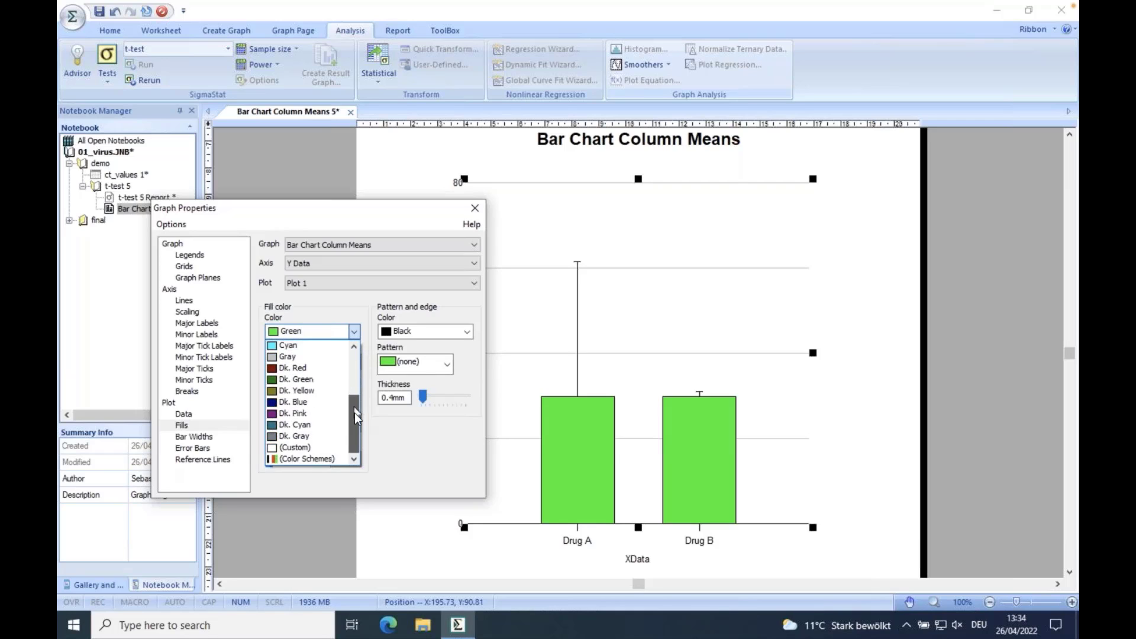
click(315, 461)
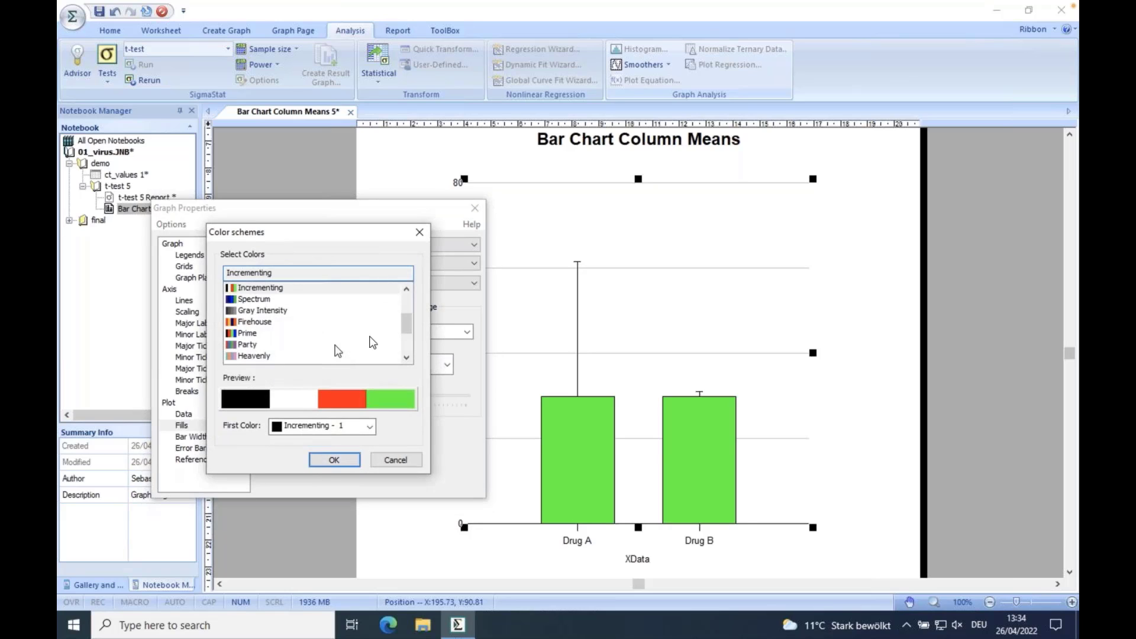
drag(409, 324, 407, 328)
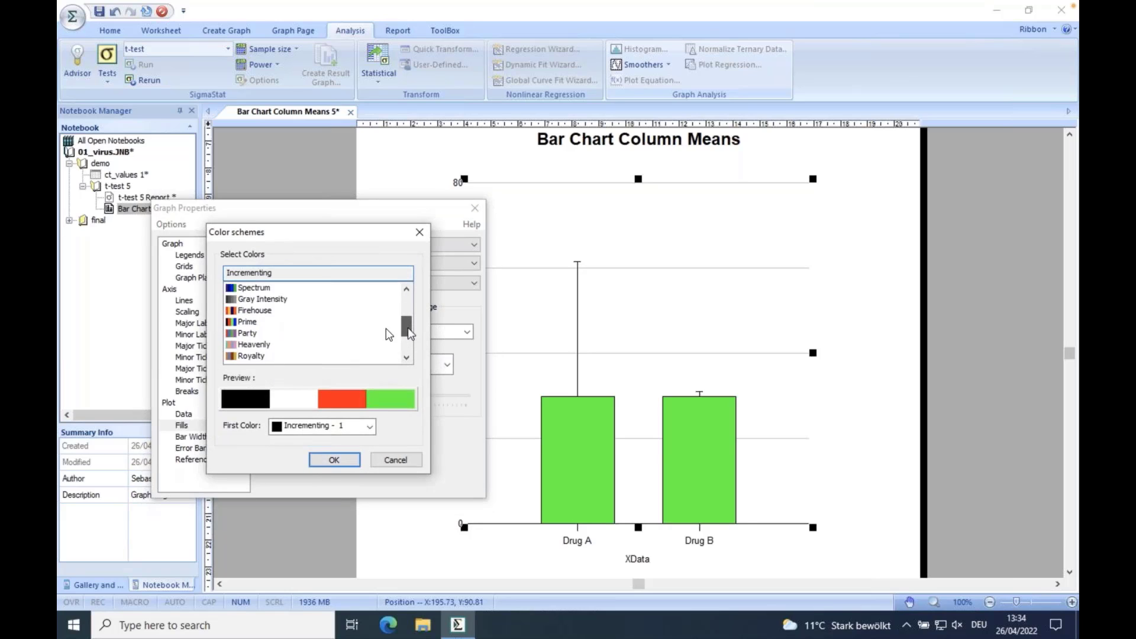
click(247, 334)
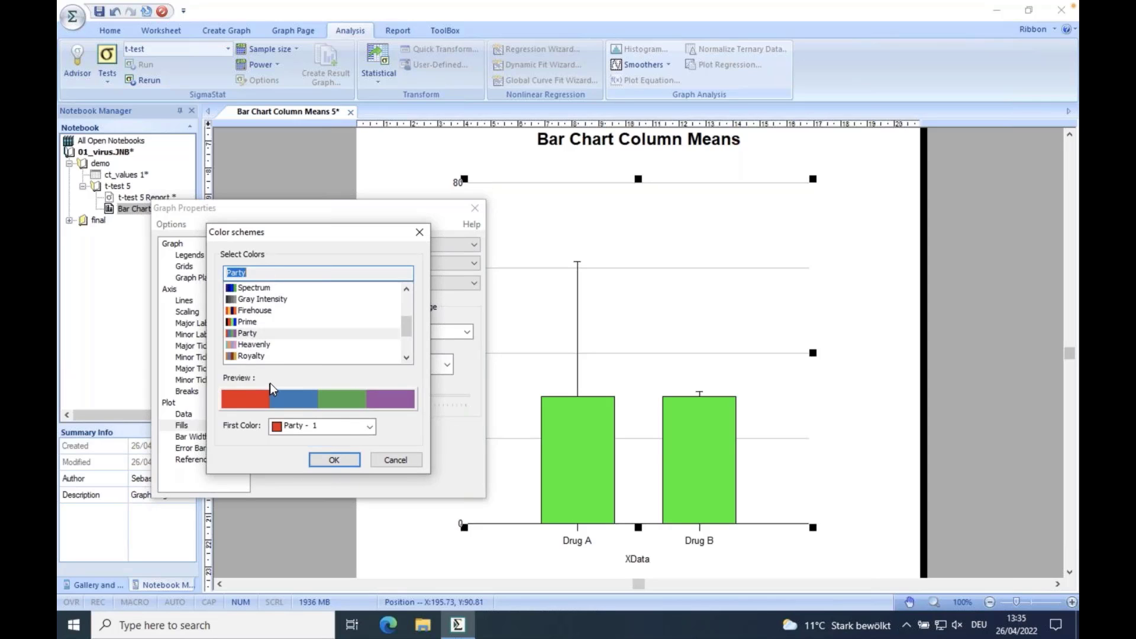
click(334, 461)
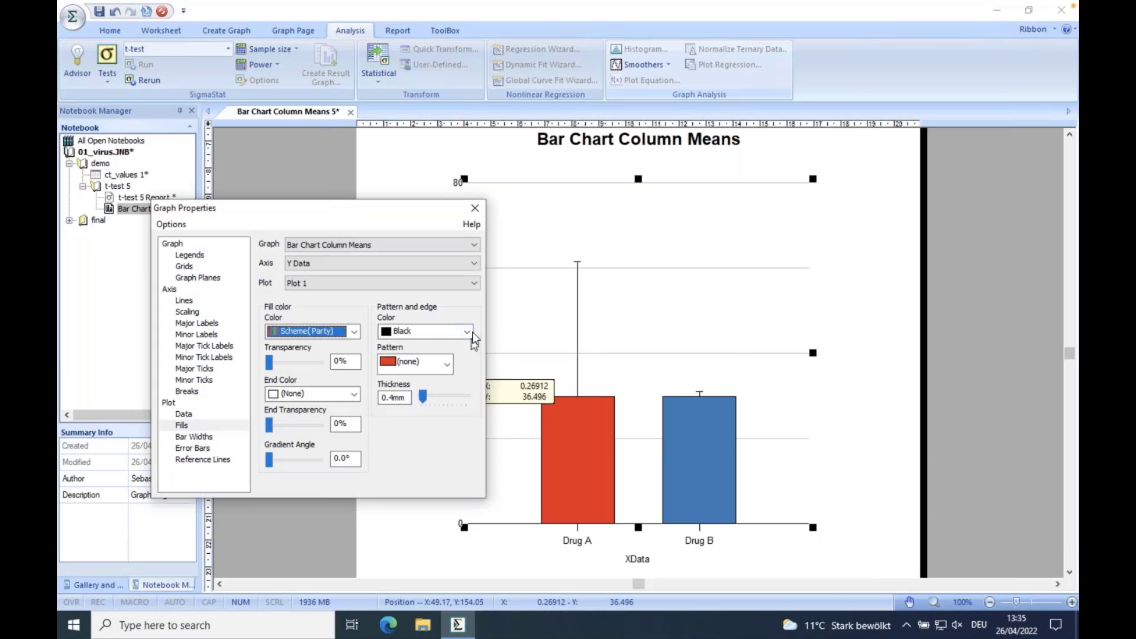
Set the pattern and edge colour of the bars to White
drag(412, 221, 369, 220)
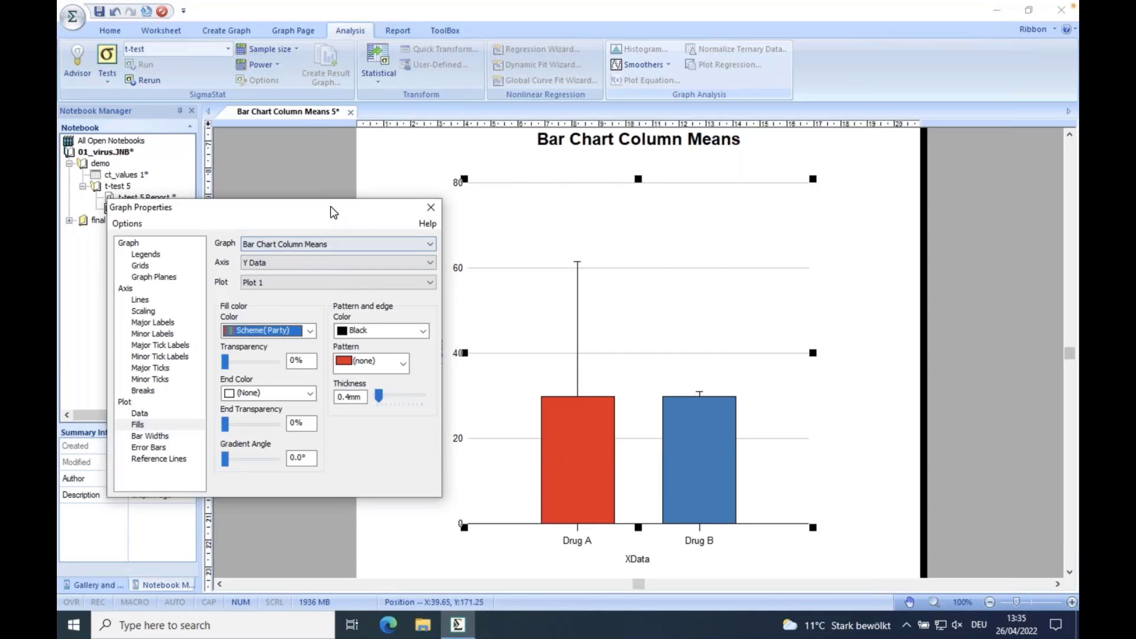
drag(330, 206, 350, 206)
click(443, 330)
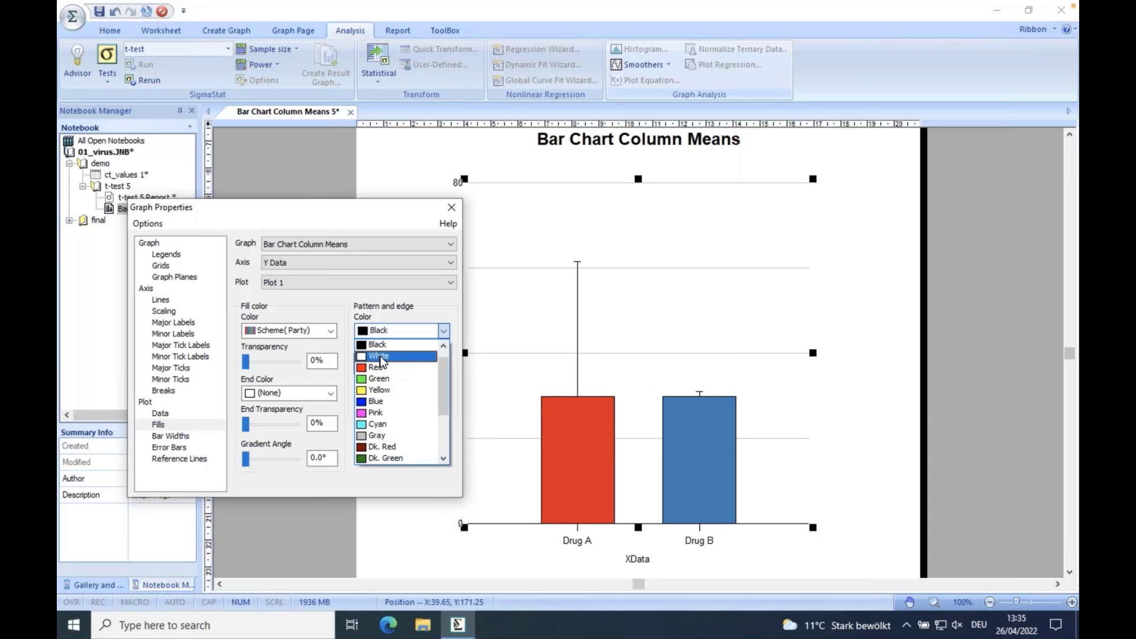
click(380, 357)
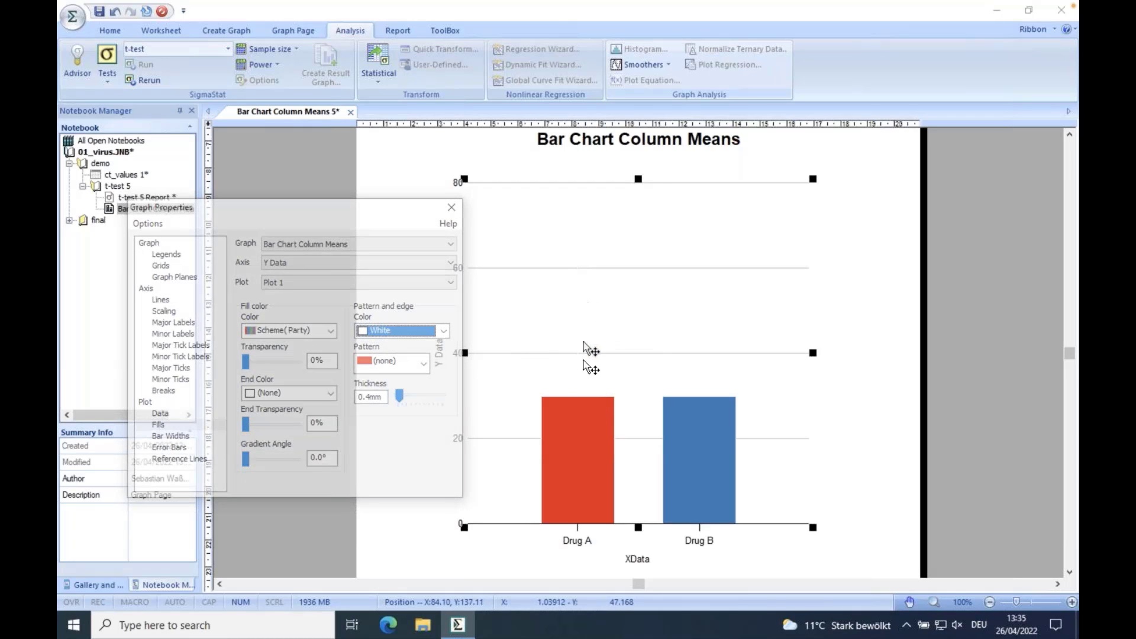
Set the line colour of the Plot 1 error bars to Black and close the graph properties
mouse_move(581, 392)
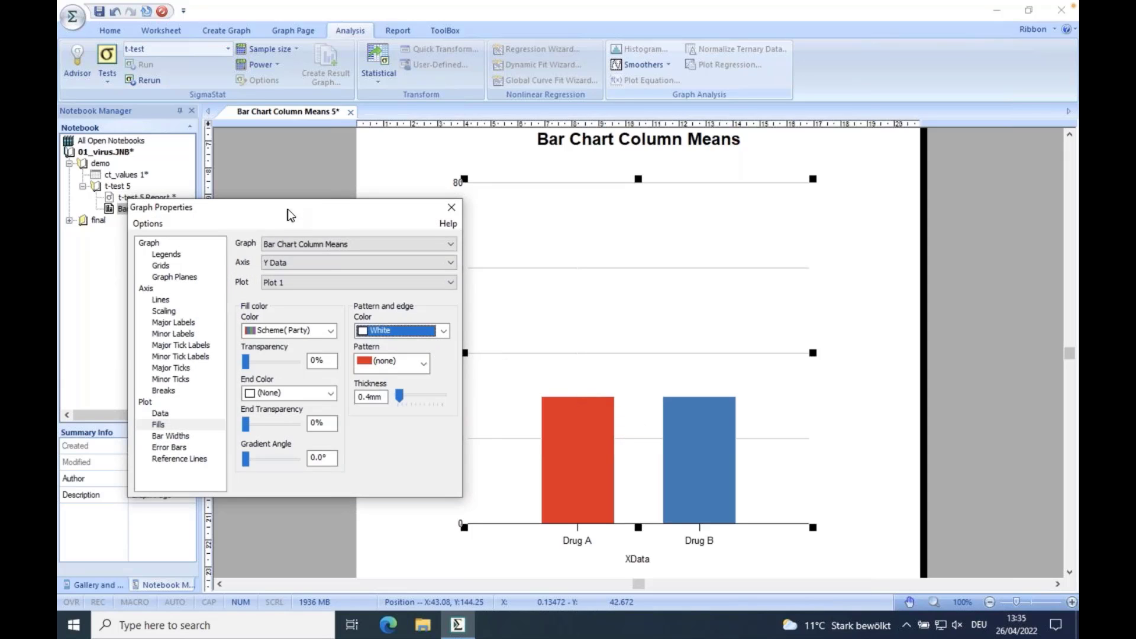
drag(292, 210, 311, 187)
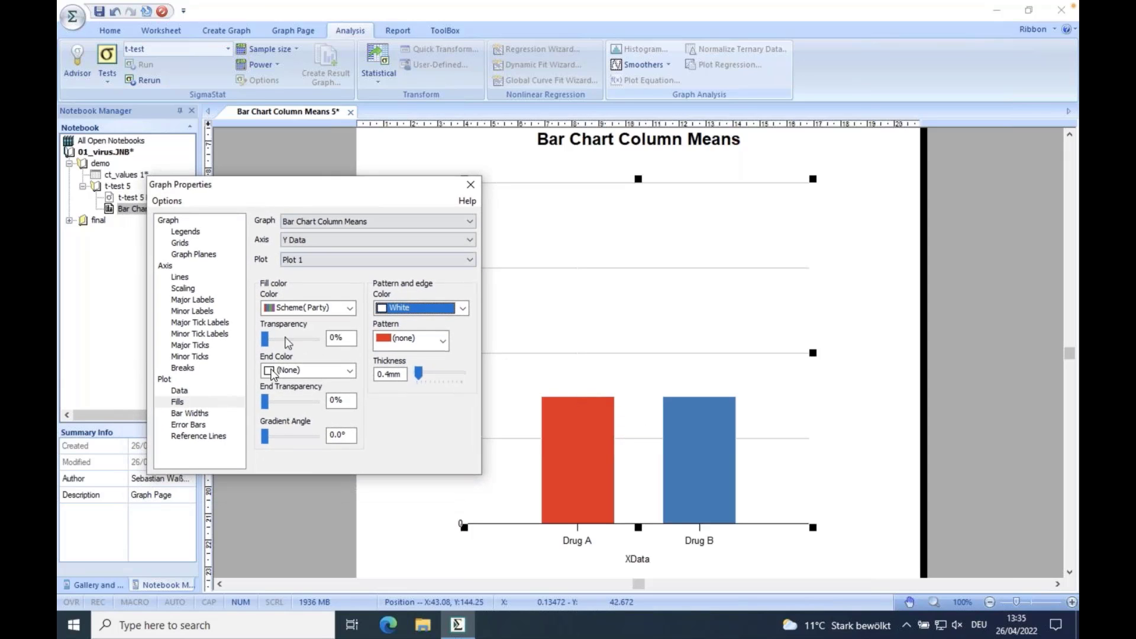
click(188, 426)
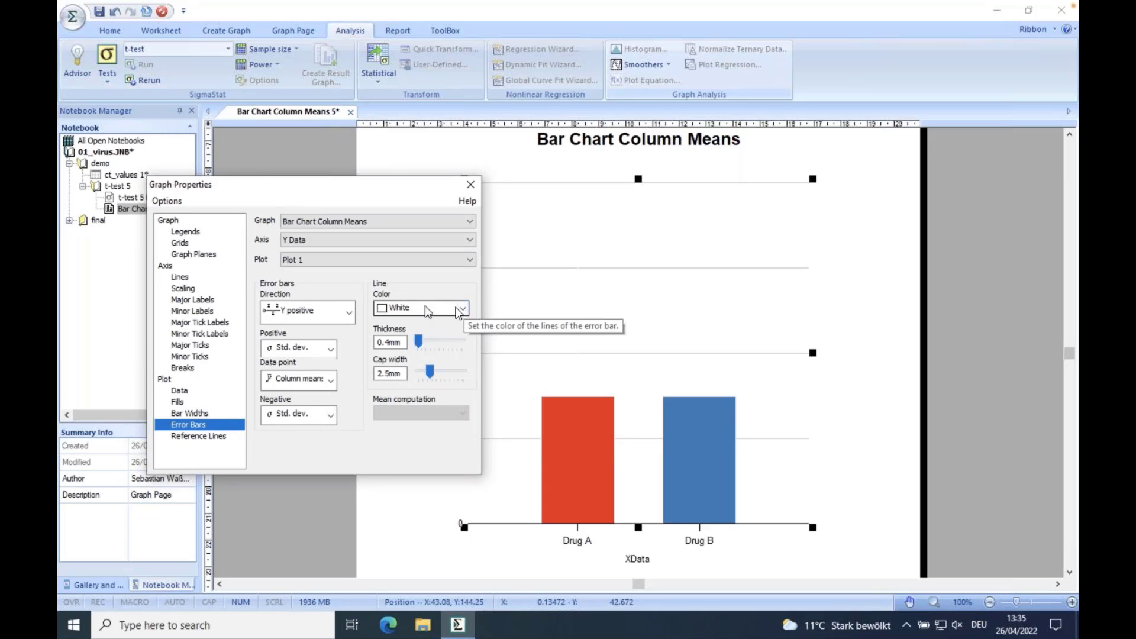
click(464, 307)
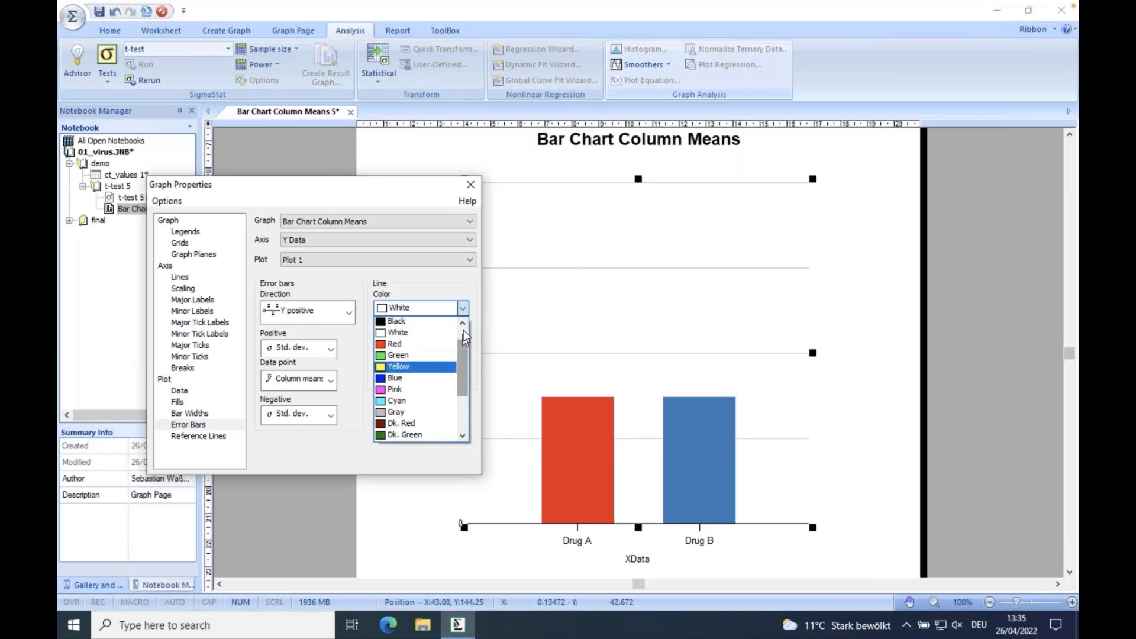
click(438, 333)
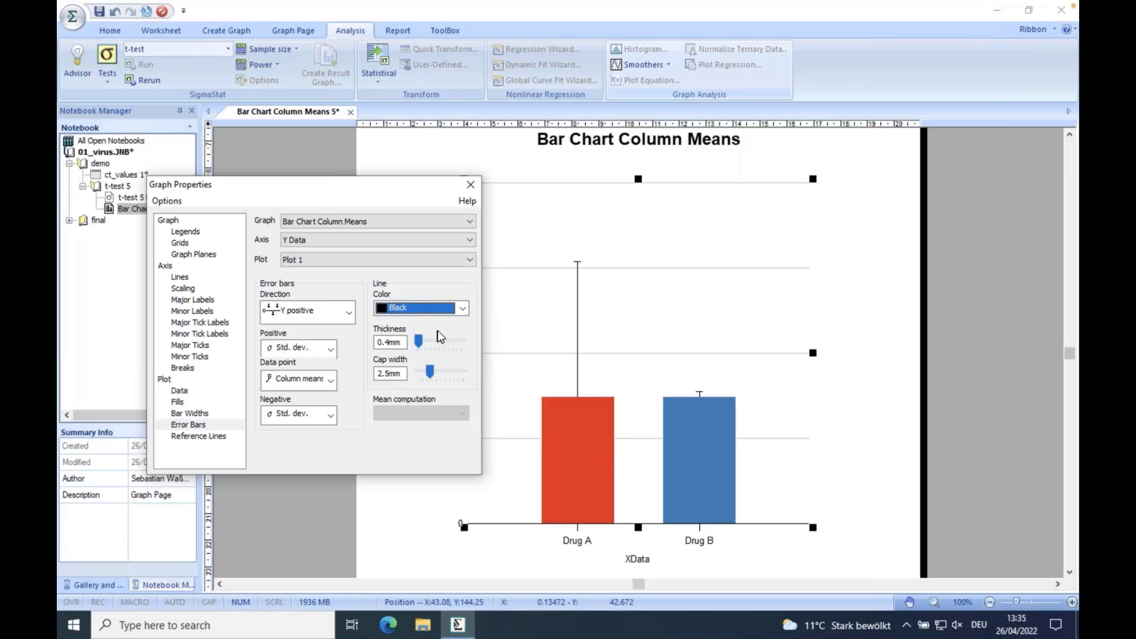
click(470, 184)
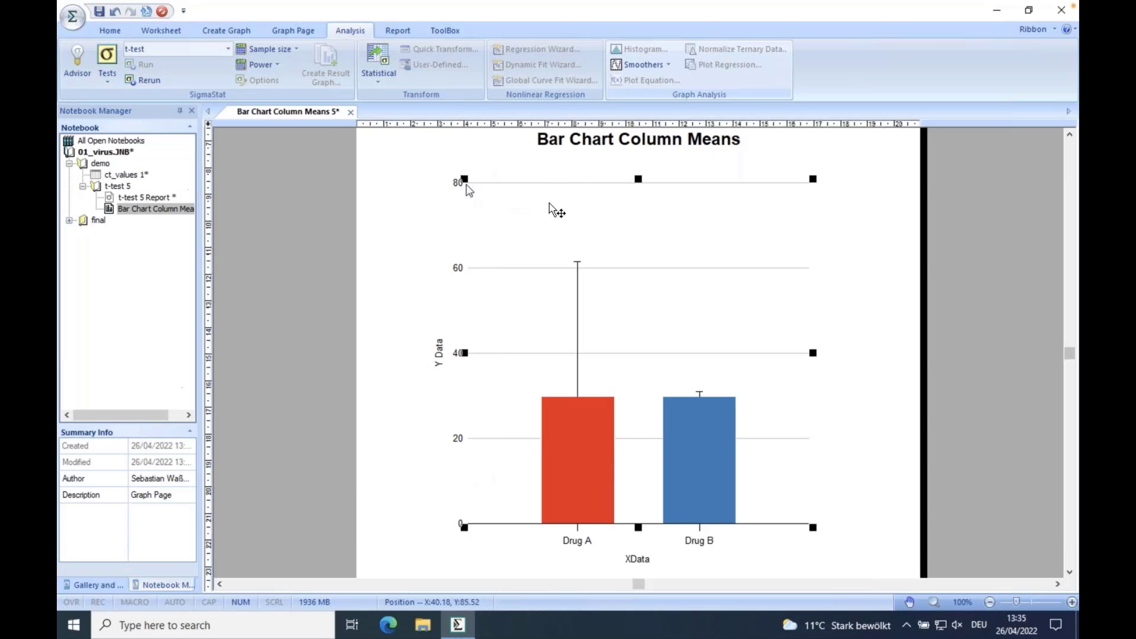
click(845, 242)
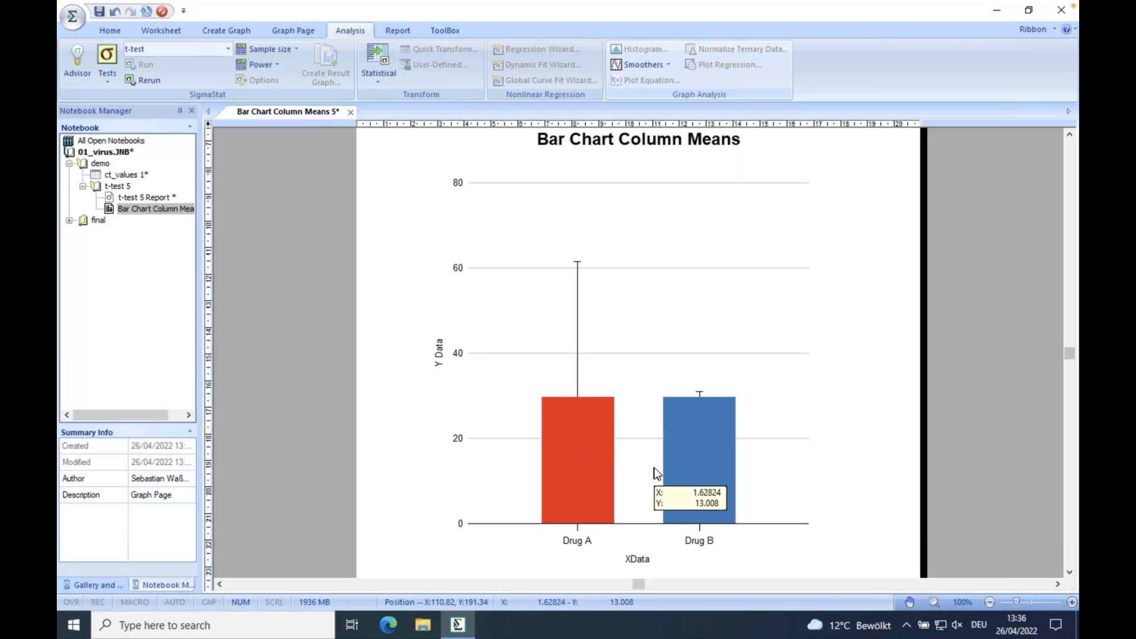
Rename the Y axis title of the bar chart as "ct value"
click(440, 352)
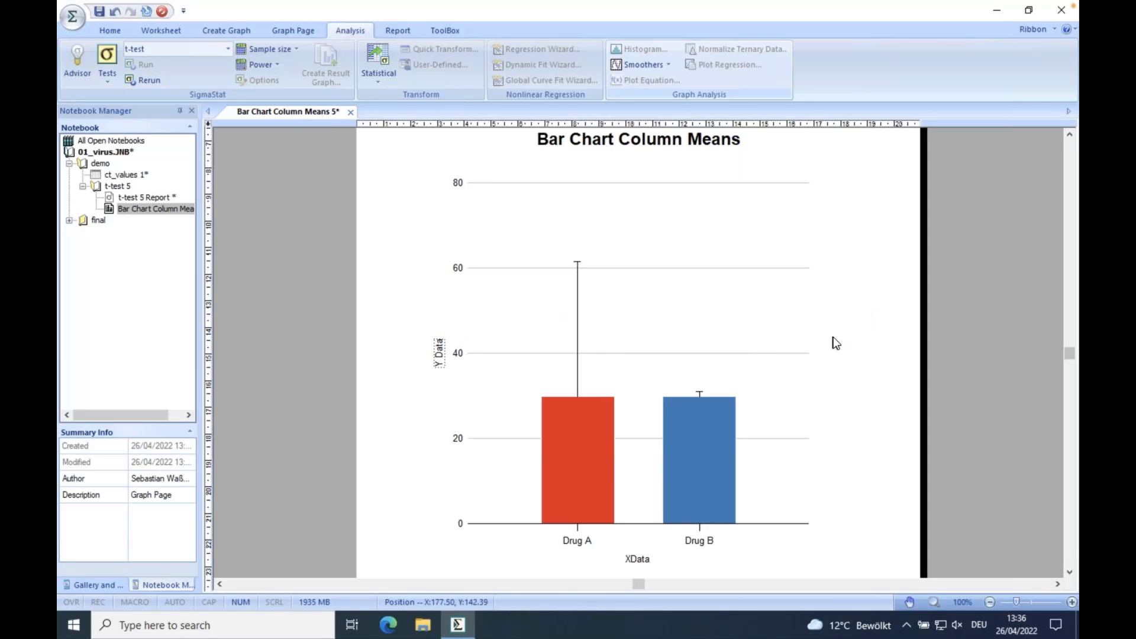
double_click(440, 355)
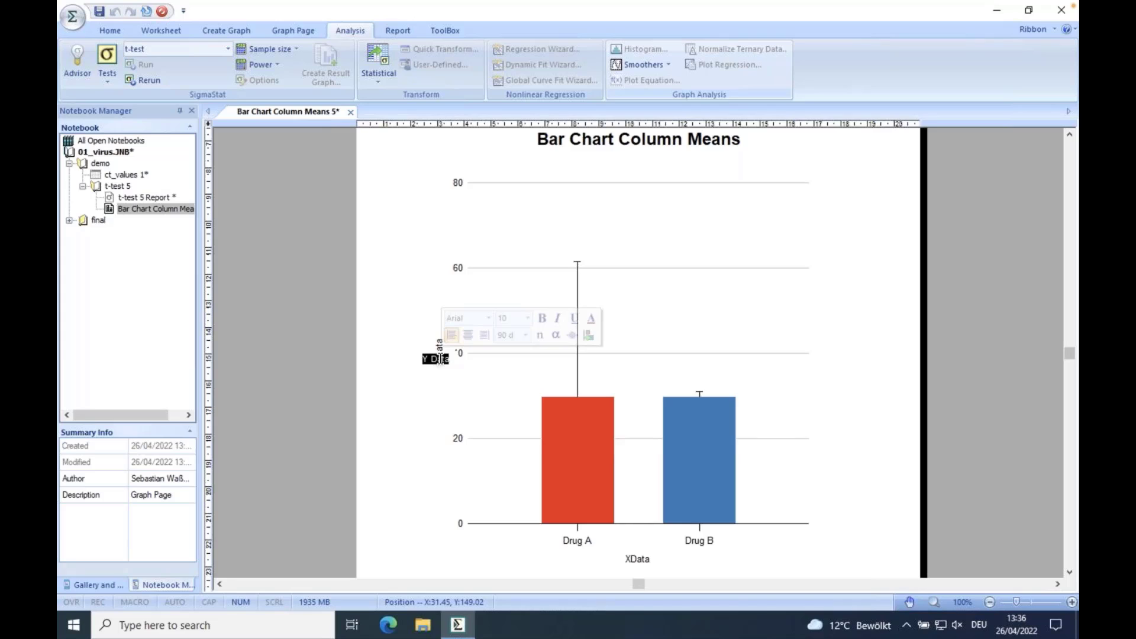
text(ct)
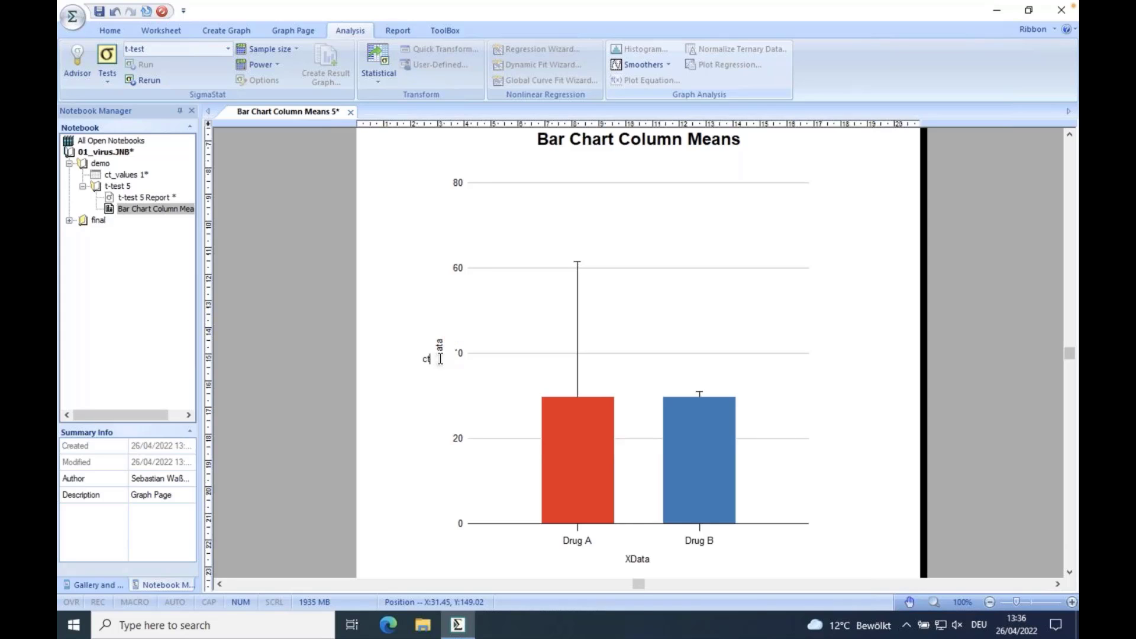
text( value)
click(393, 390)
Delete the X axis title "XData" below the Drug A and Drug B labels
click(644, 559)
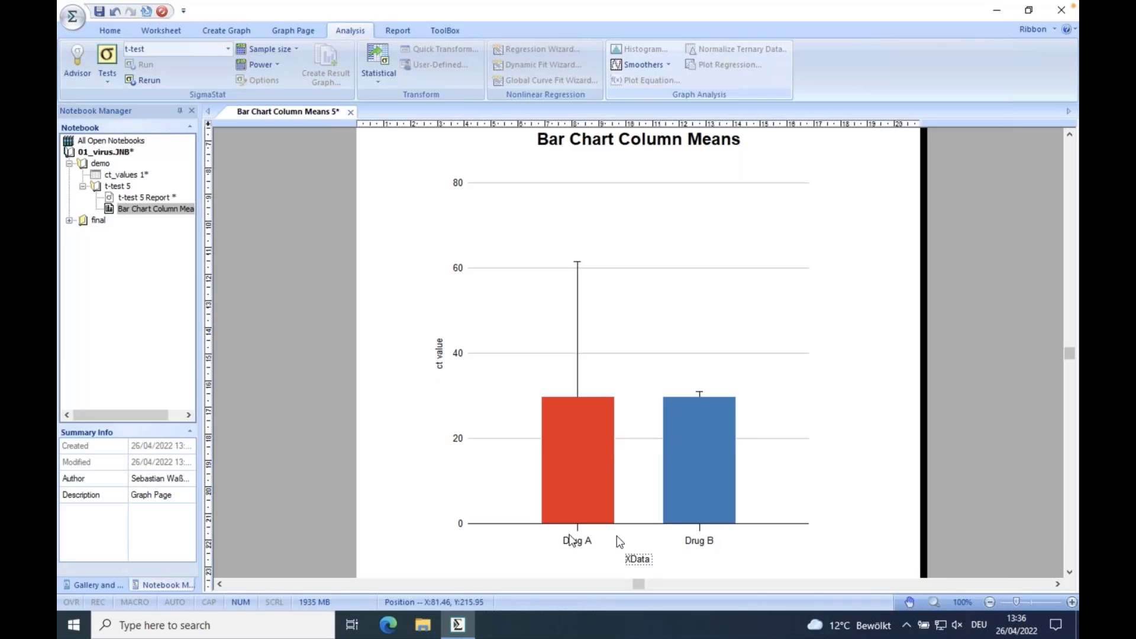
double_click(648, 559)
key(Delete)
click(682, 561)
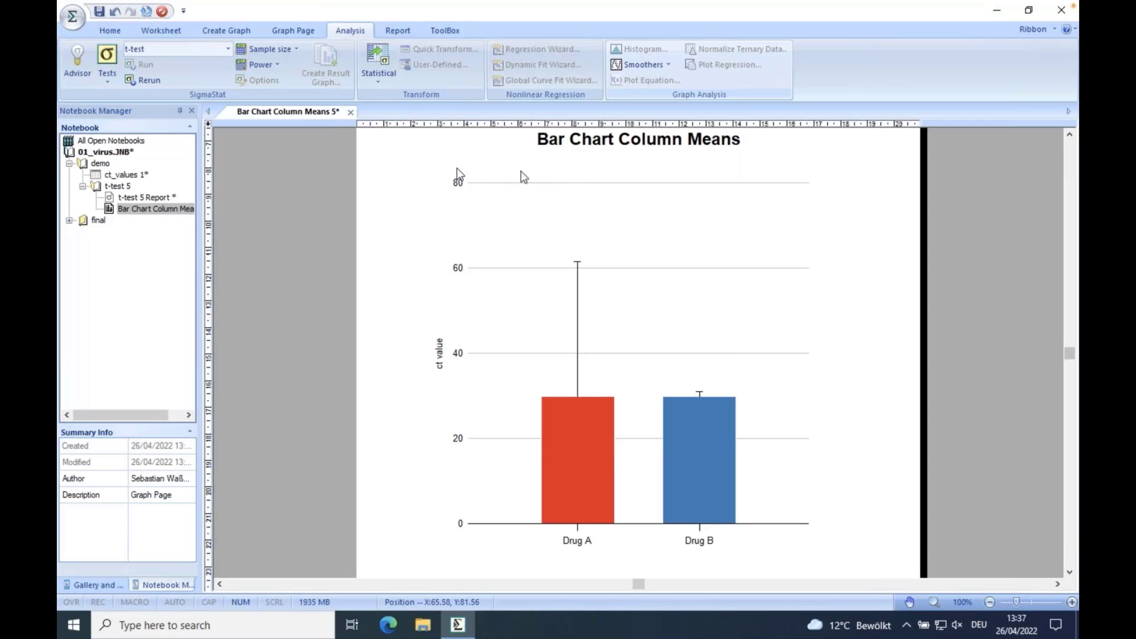
Examine the chart's major and minor axis label and tick label settings in the graph properties
click(507, 323)
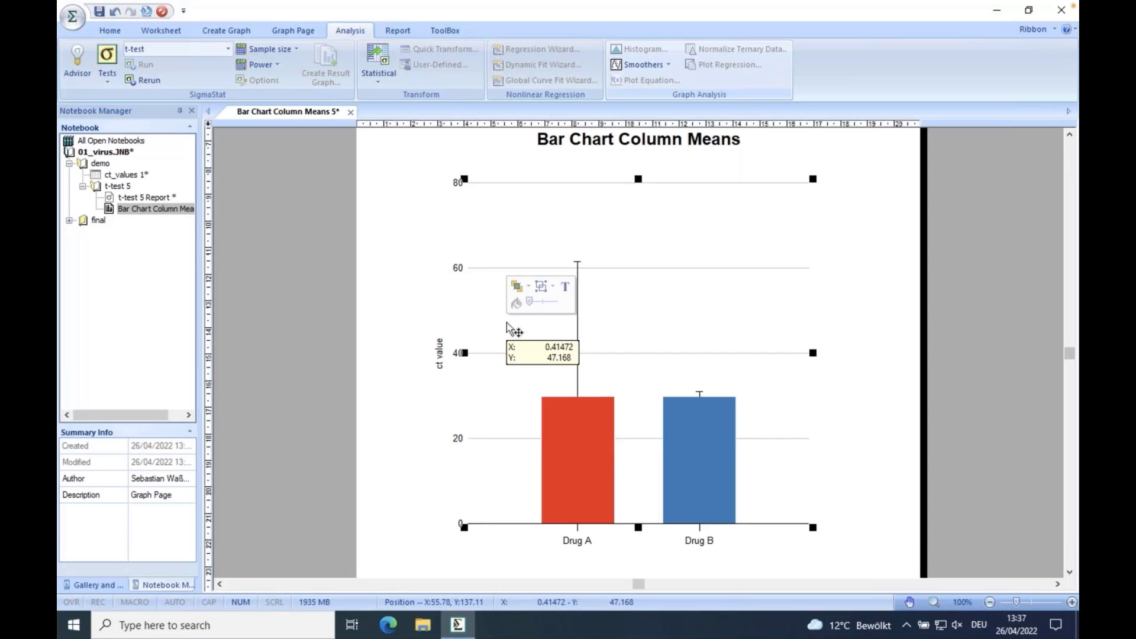
right_click(480, 291)
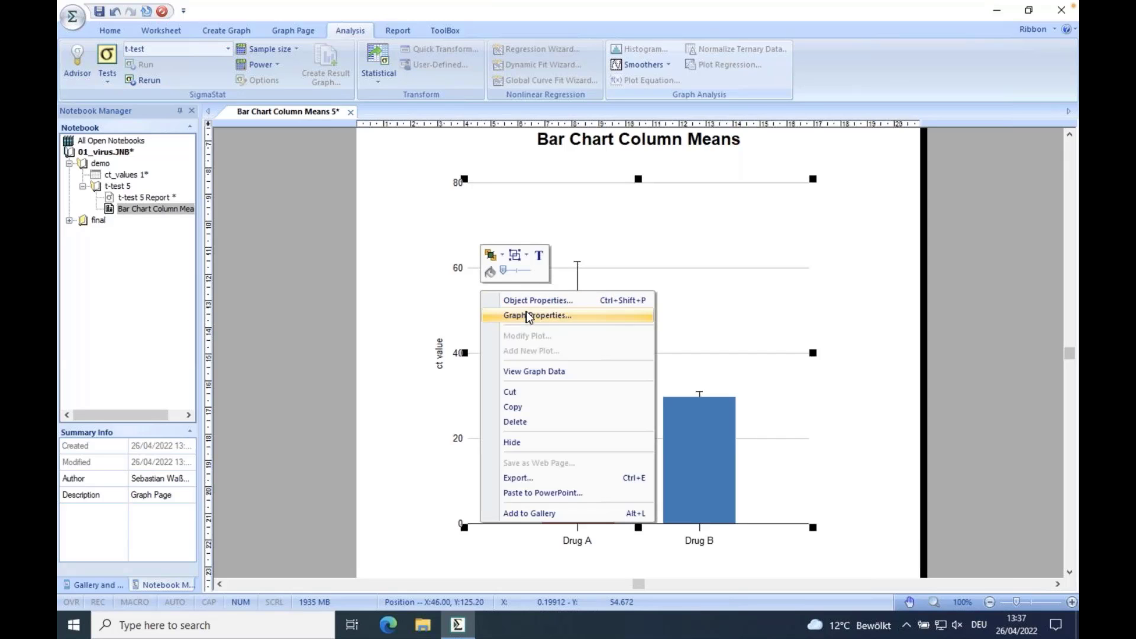
click(526, 313)
drag(353, 187, 464, 178)
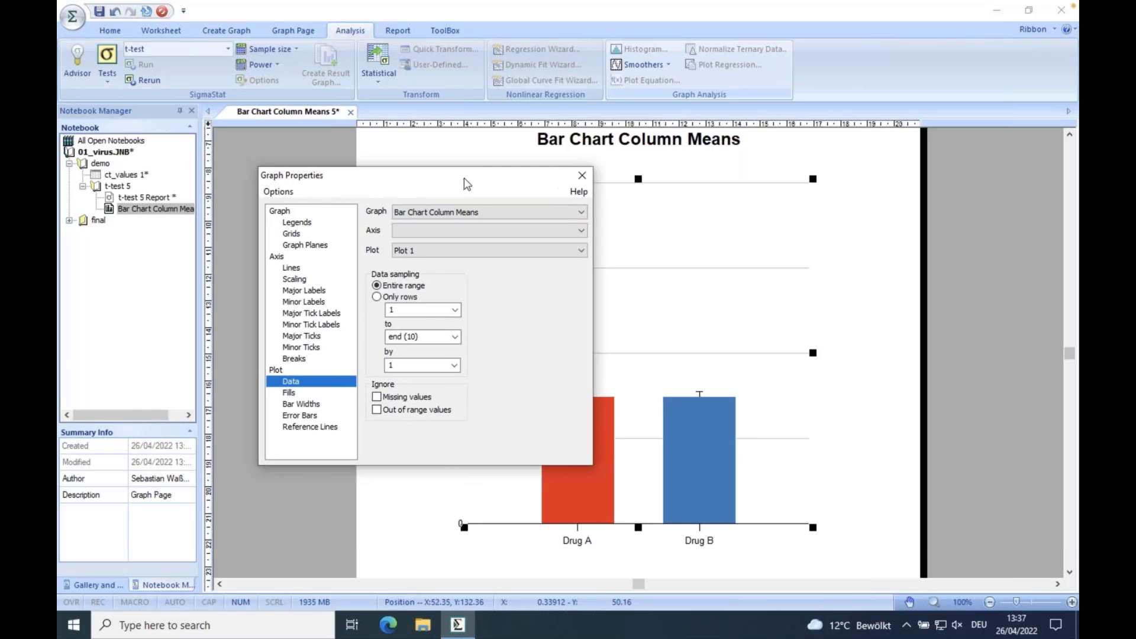
click(332, 293)
click(334, 301)
click(334, 313)
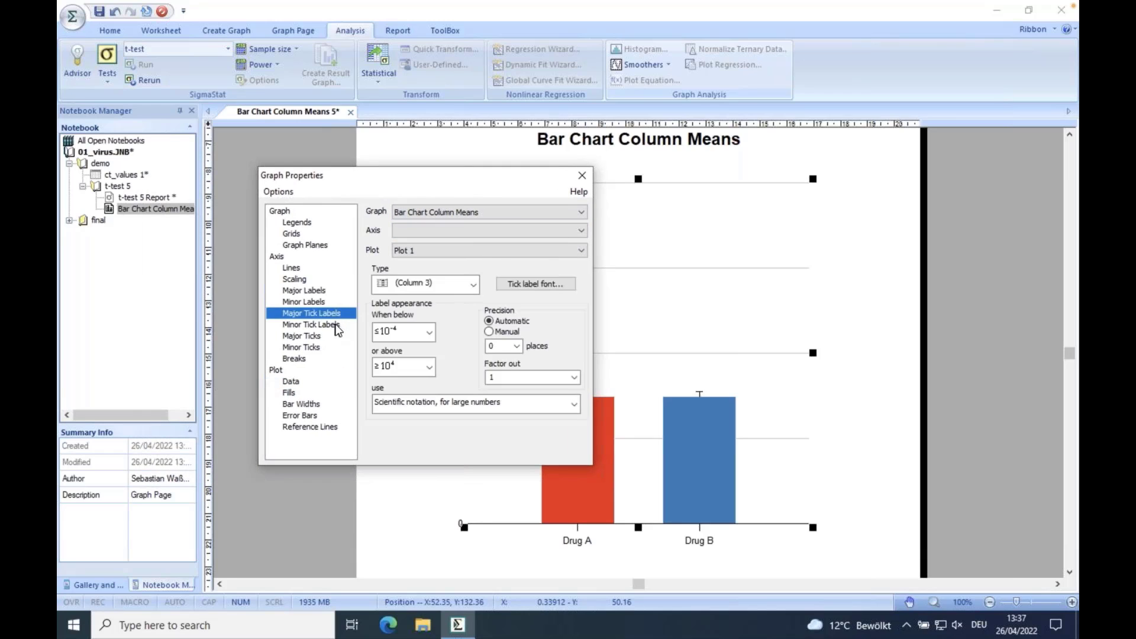
click(335, 324)
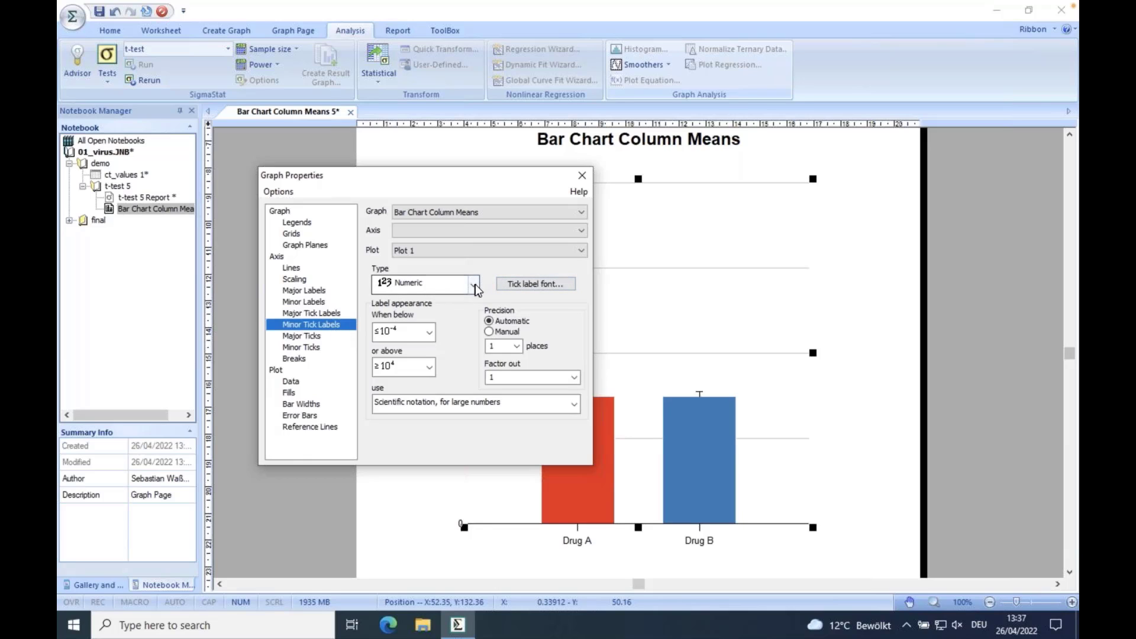
Review the major tick settings and the available tick interval options, leaving the interval on Manual
click(321, 335)
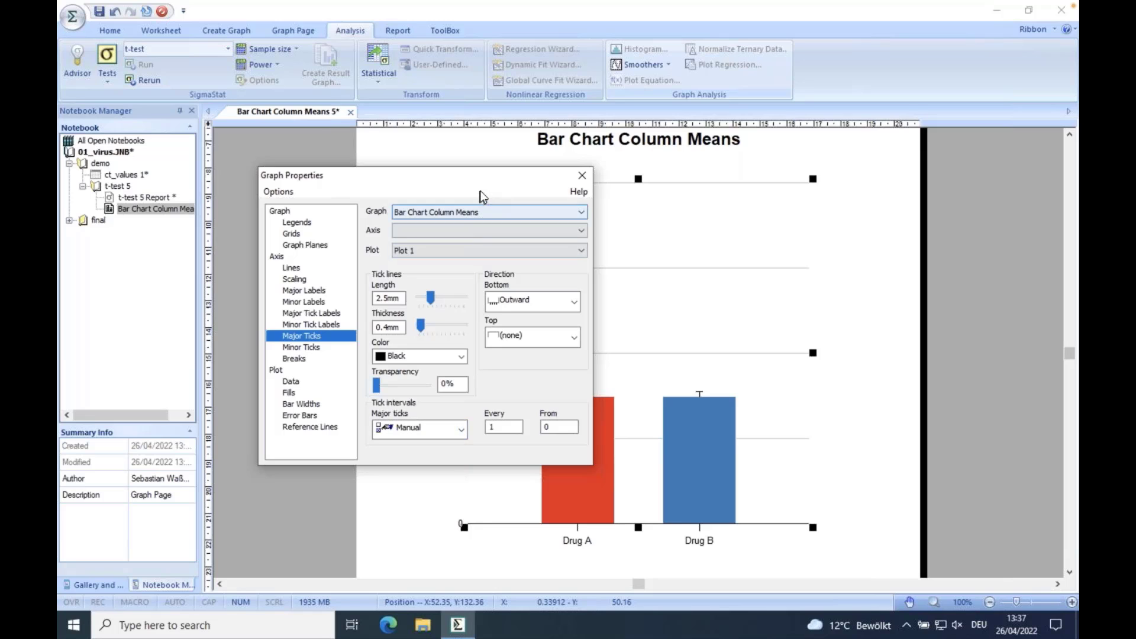
drag(456, 175, 819, 232)
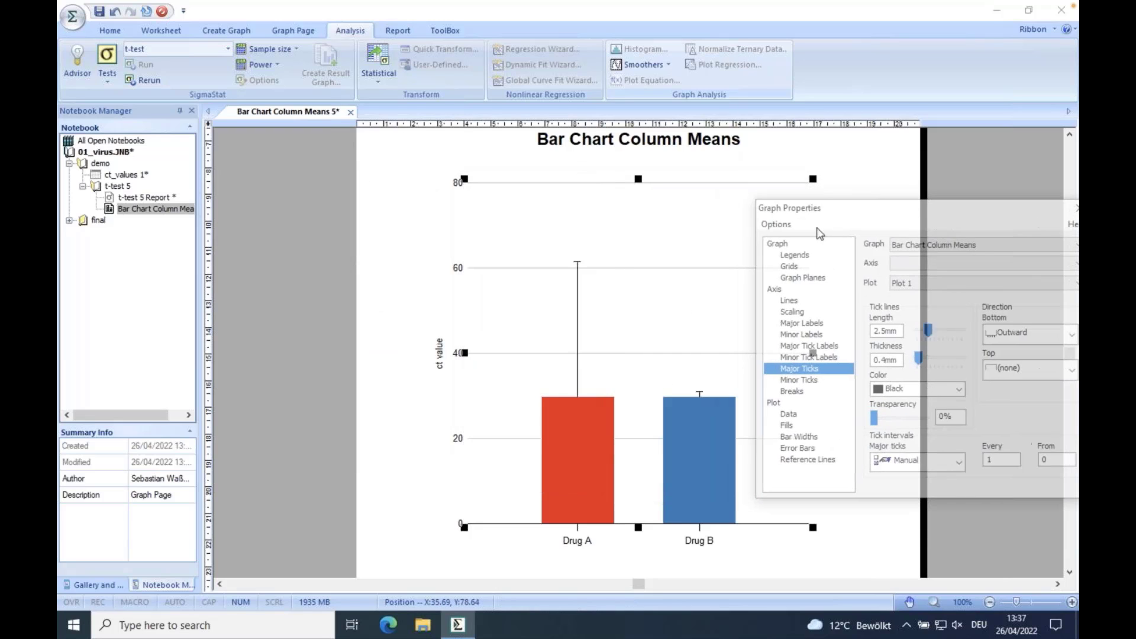
click(959, 461)
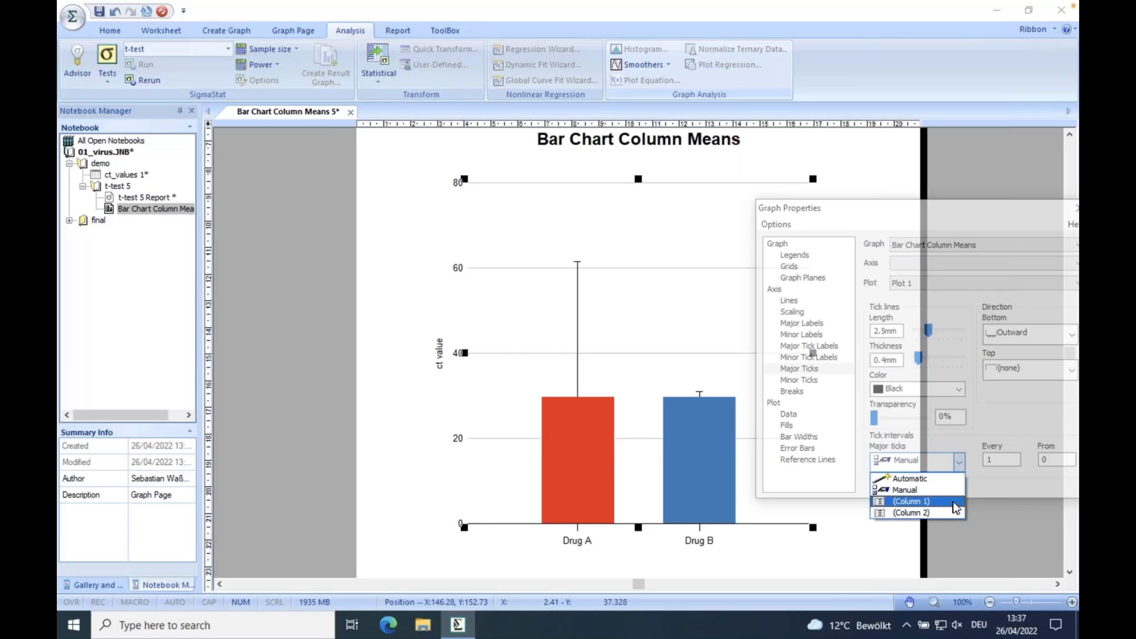
click(914, 219)
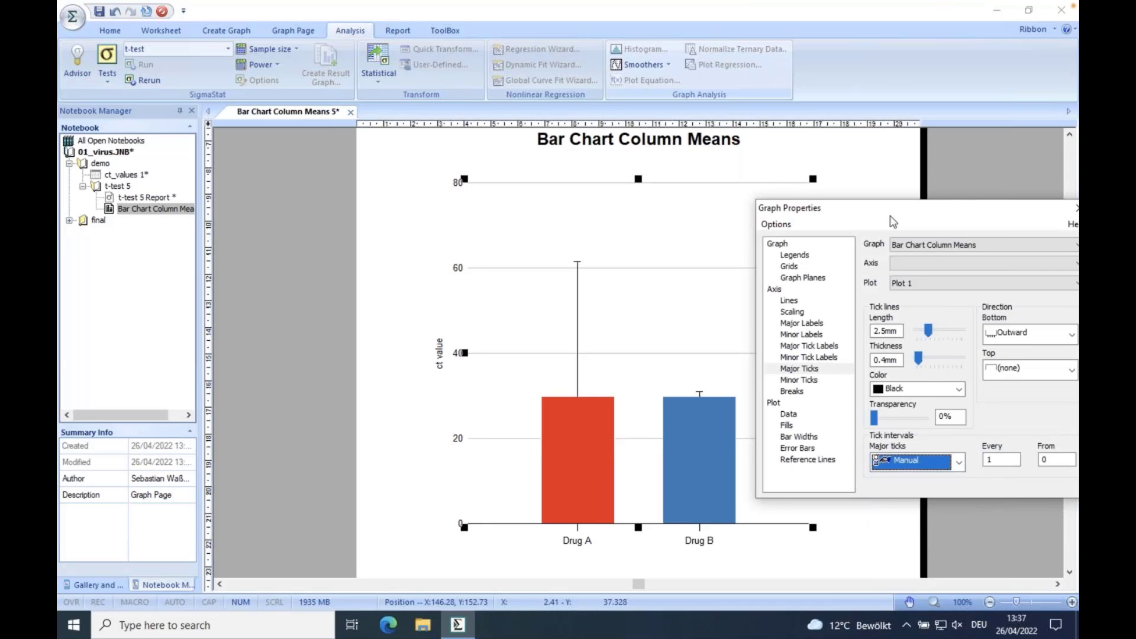
drag(889, 215, 811, 222)
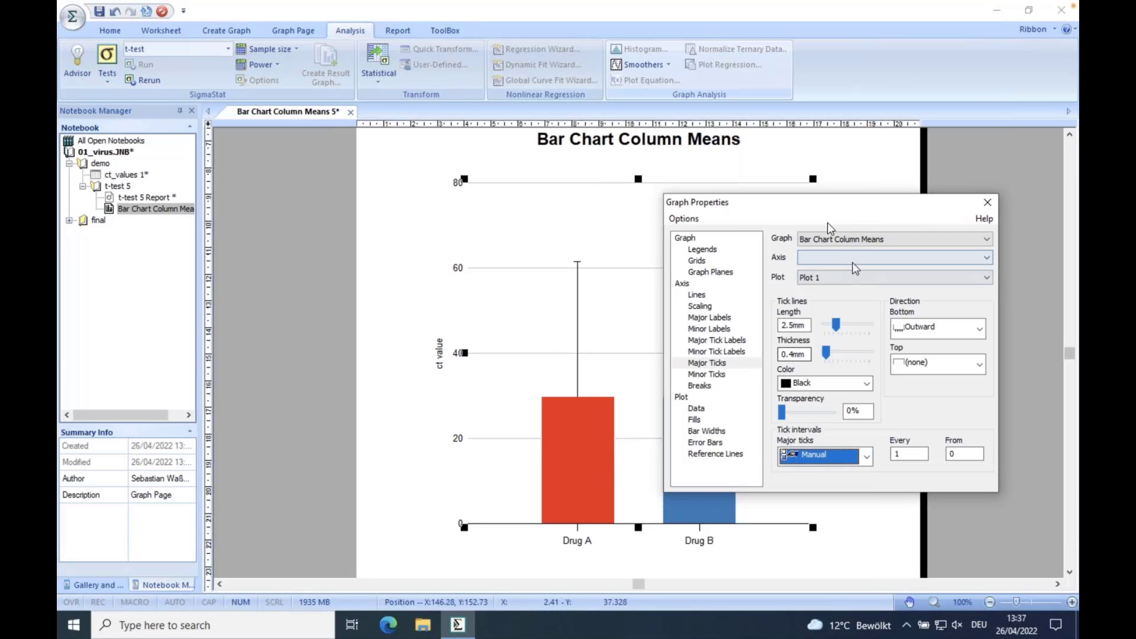
drag(818, 214, 292, 201)
click(461, 189)
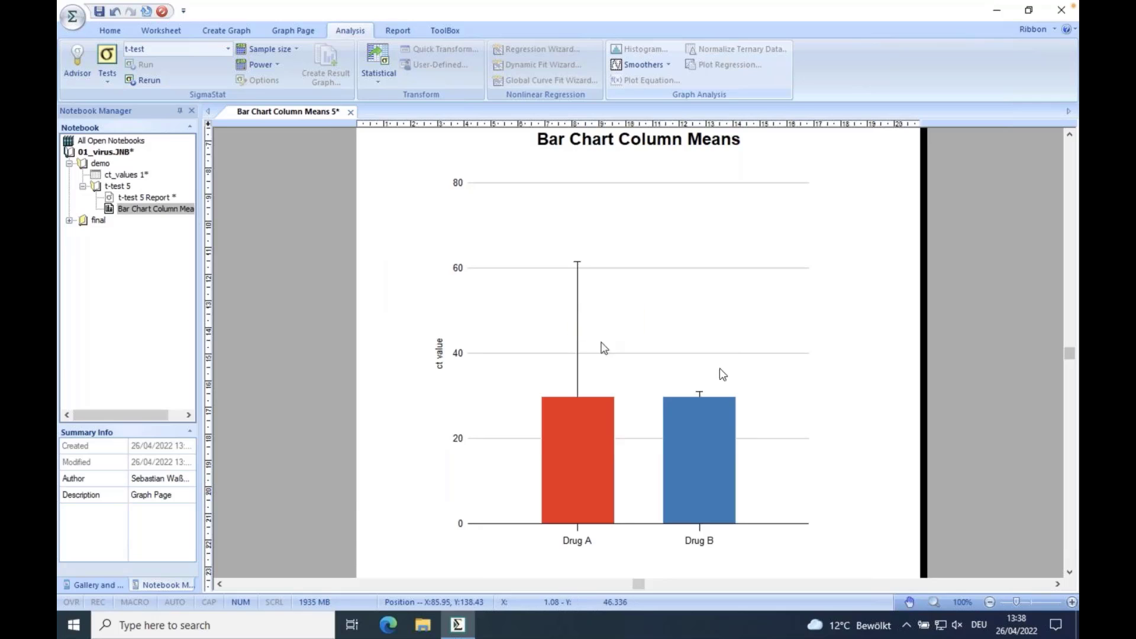
Start exporting the bar chart and choose PDF Vector (Portable Document Format, *.pdf) as the file type
mouse_move(608, 403)
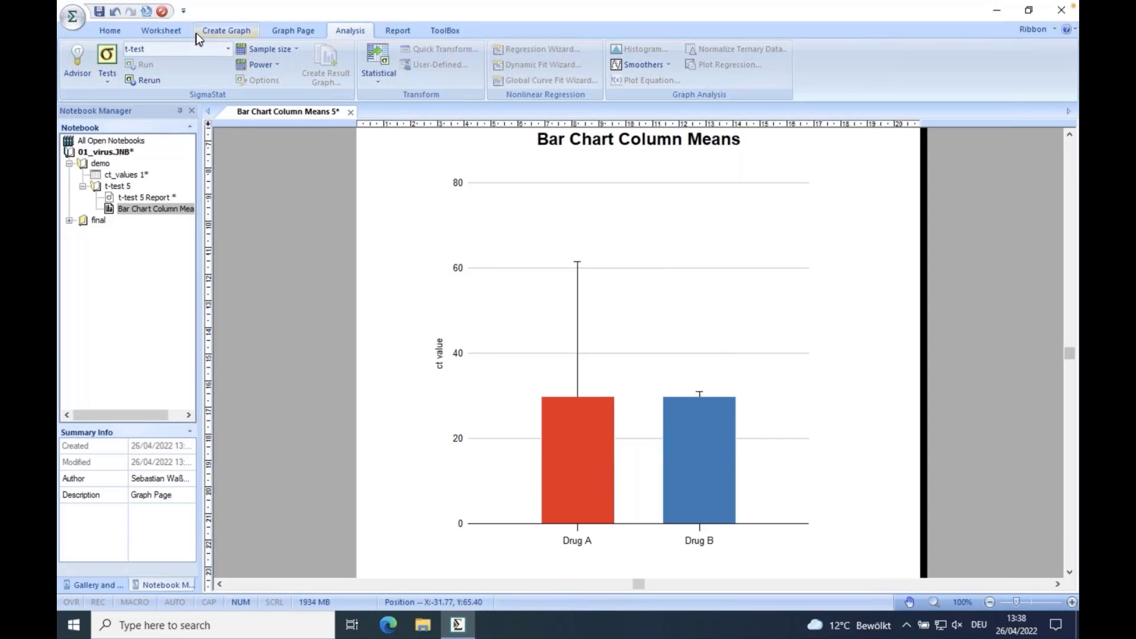
click(106, 30)
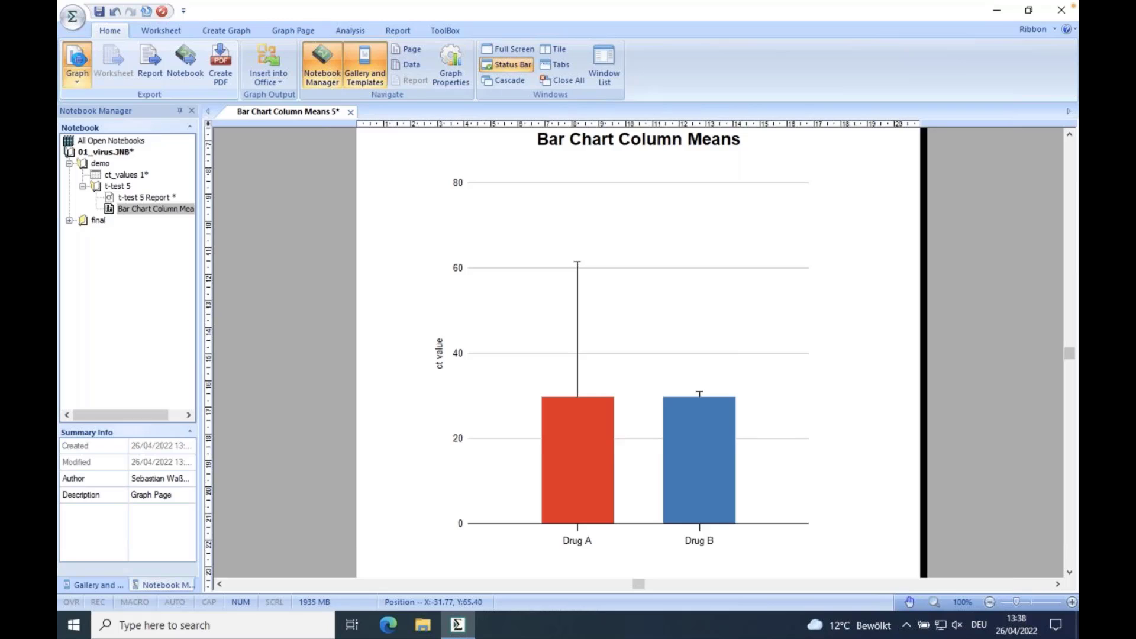
click(81, 79)
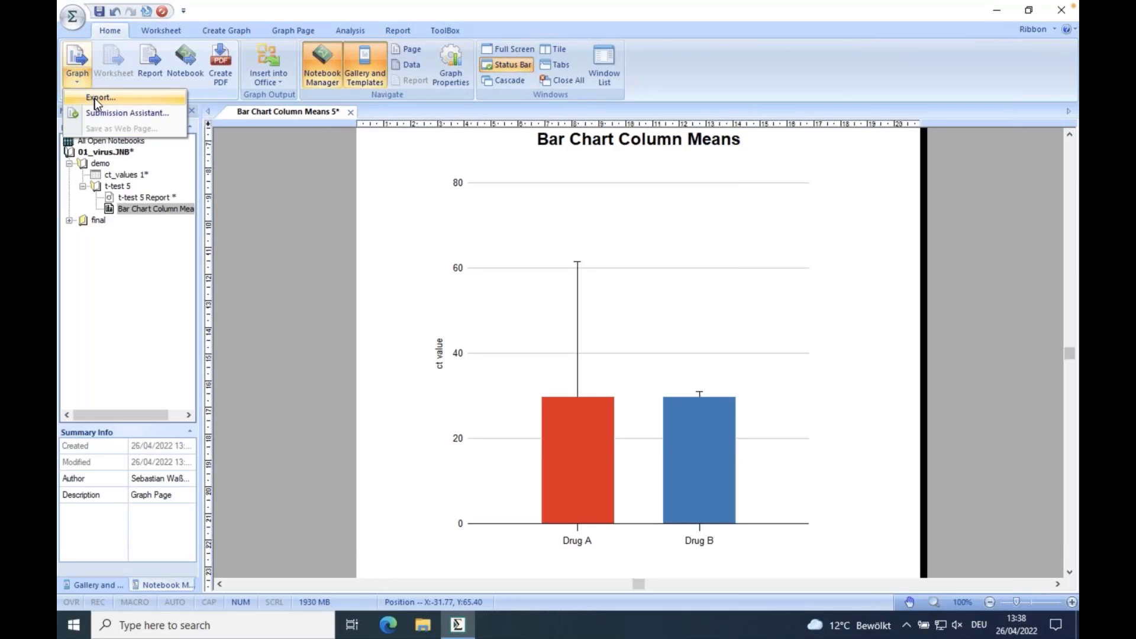
click(94, 98)
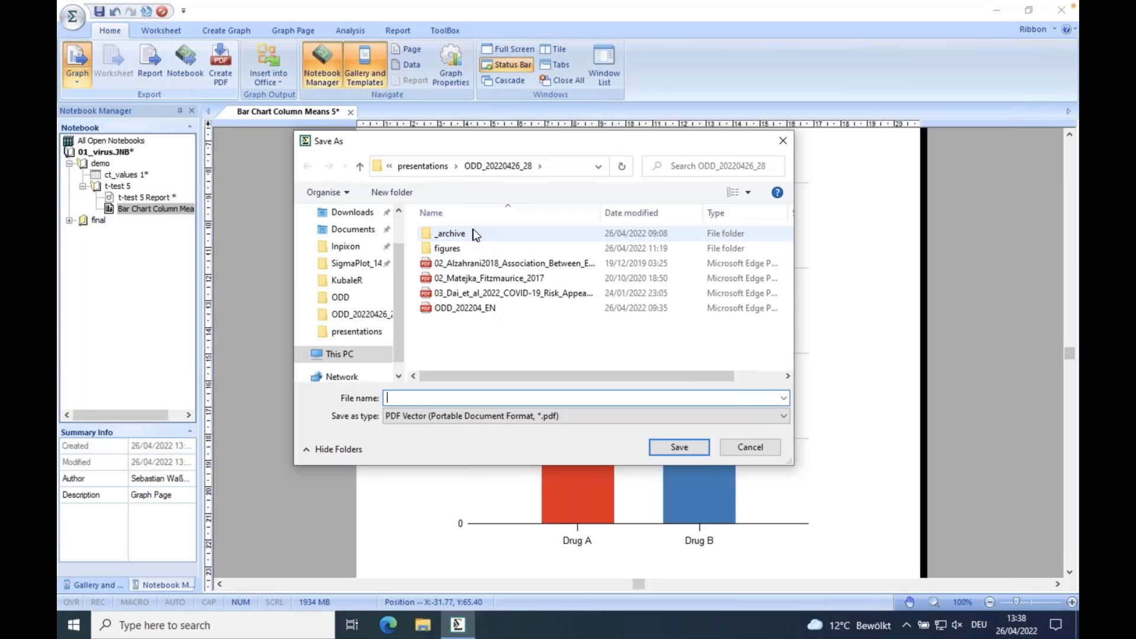
click(460, 418)
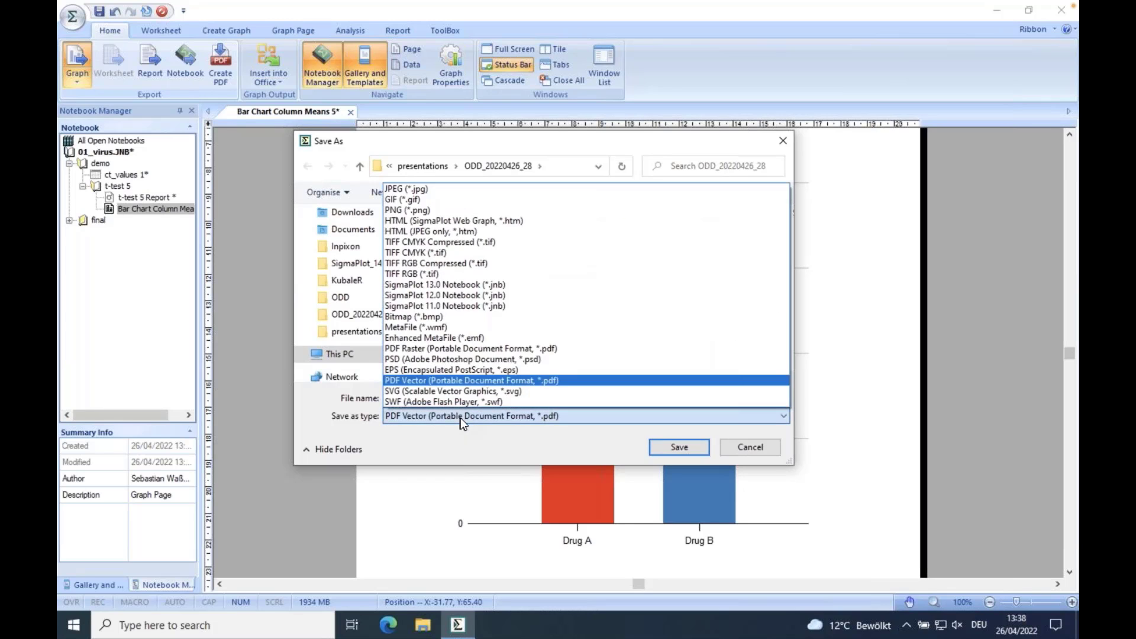
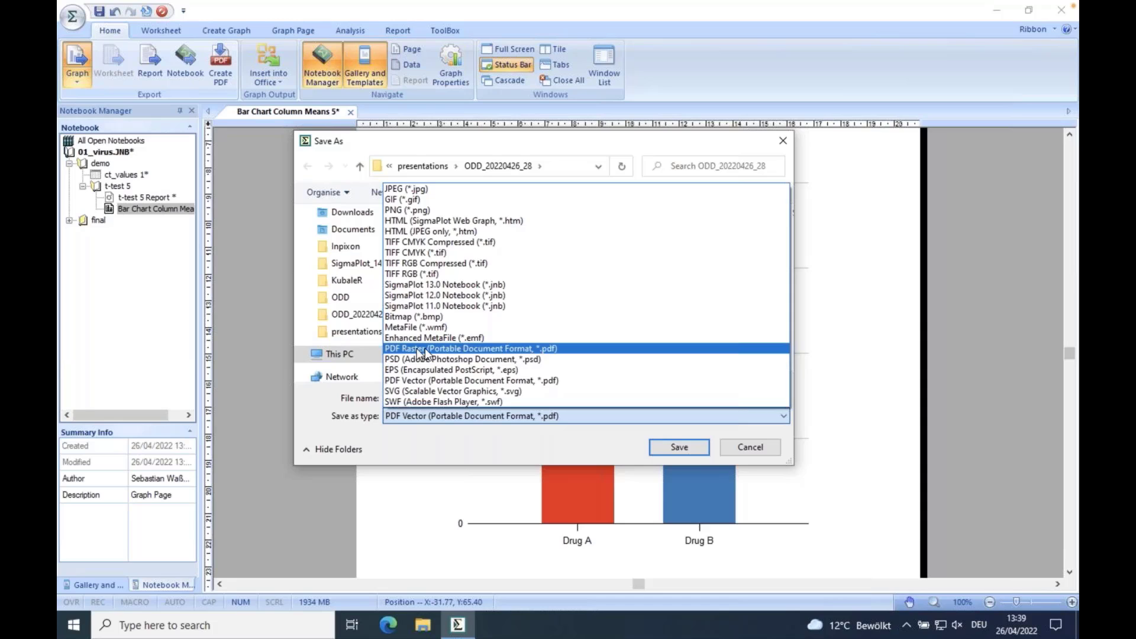
click(428, 382)
Name the PDF export file "vectro" and save it in the ODD_20220426_28 folder
click(445, 398)
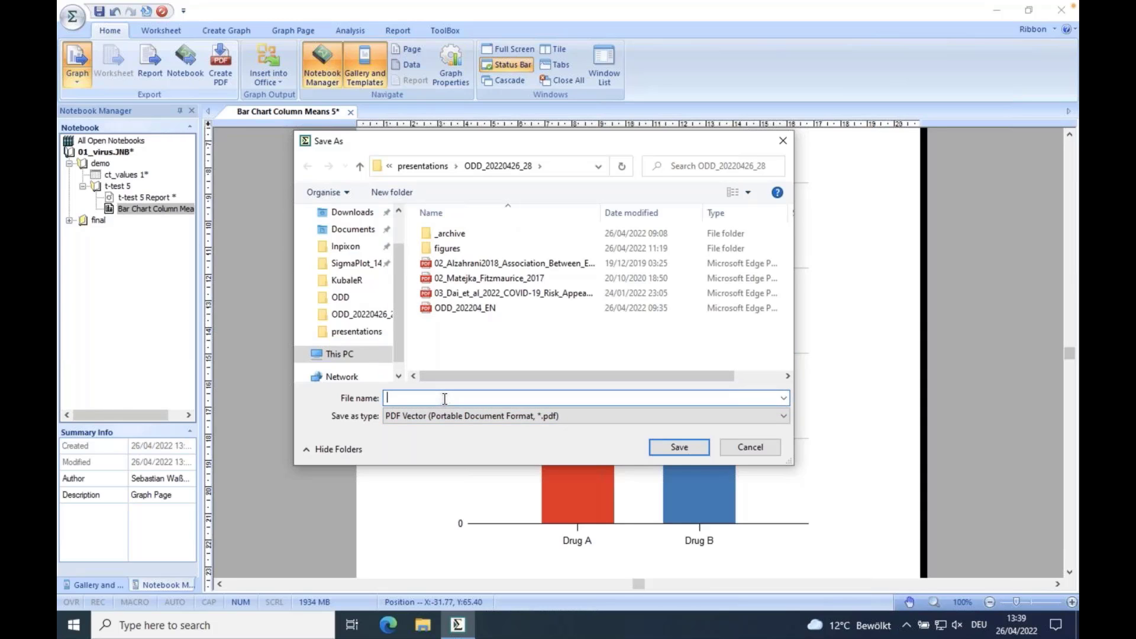
text(vetc)
key(BackSpace)
key(BackSpace)
text(ctro)
click(679, 446)
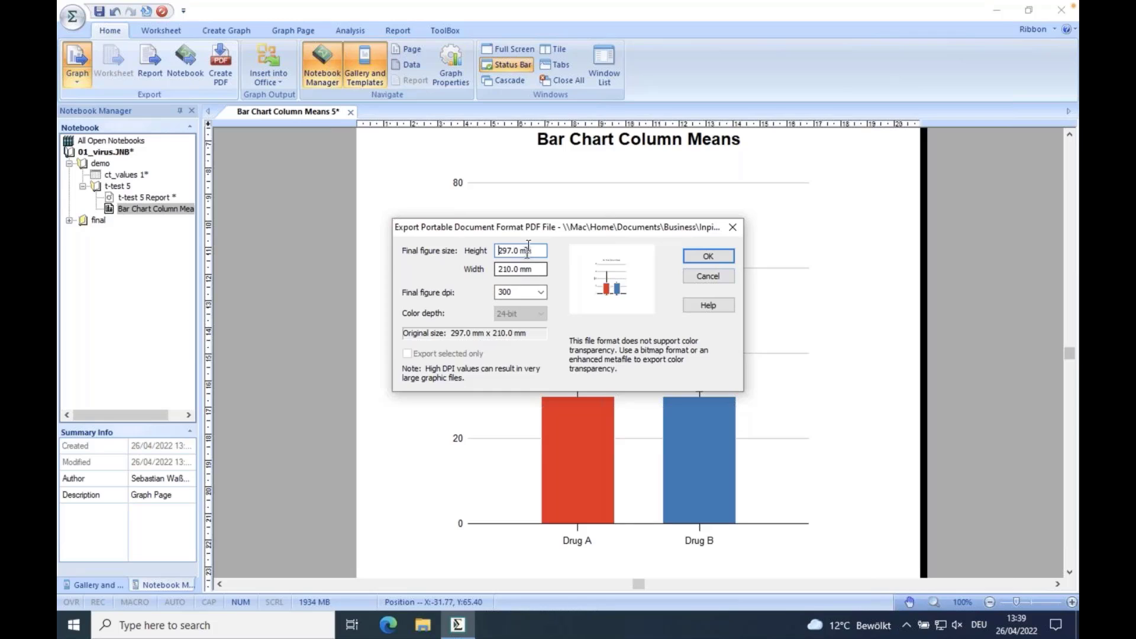
Set the vector PDF's resolution to 300 dpi after trying 600, and export it at 297.0 mm height and 210.0 mm width
drag(531, 229, 535, 229)
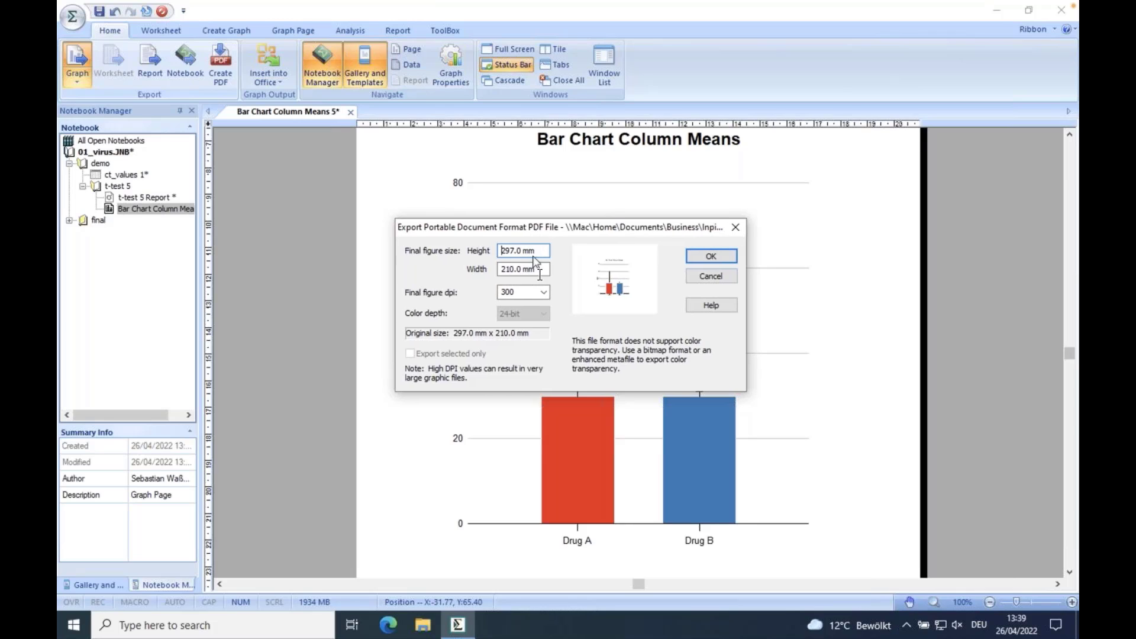
click(542, 292)
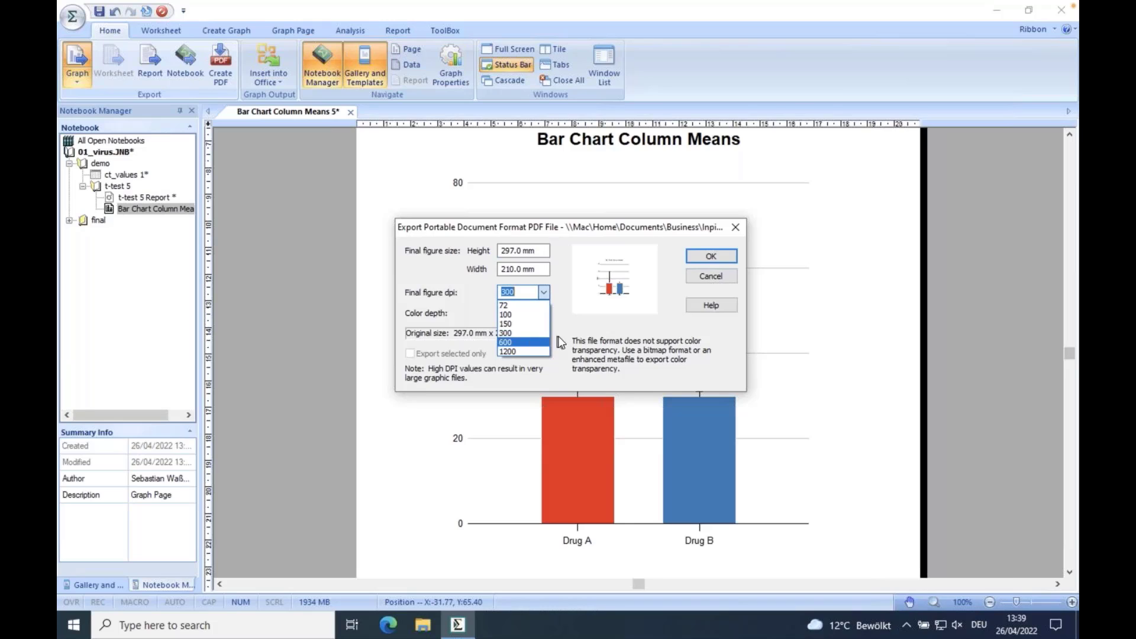
click(528, 343)
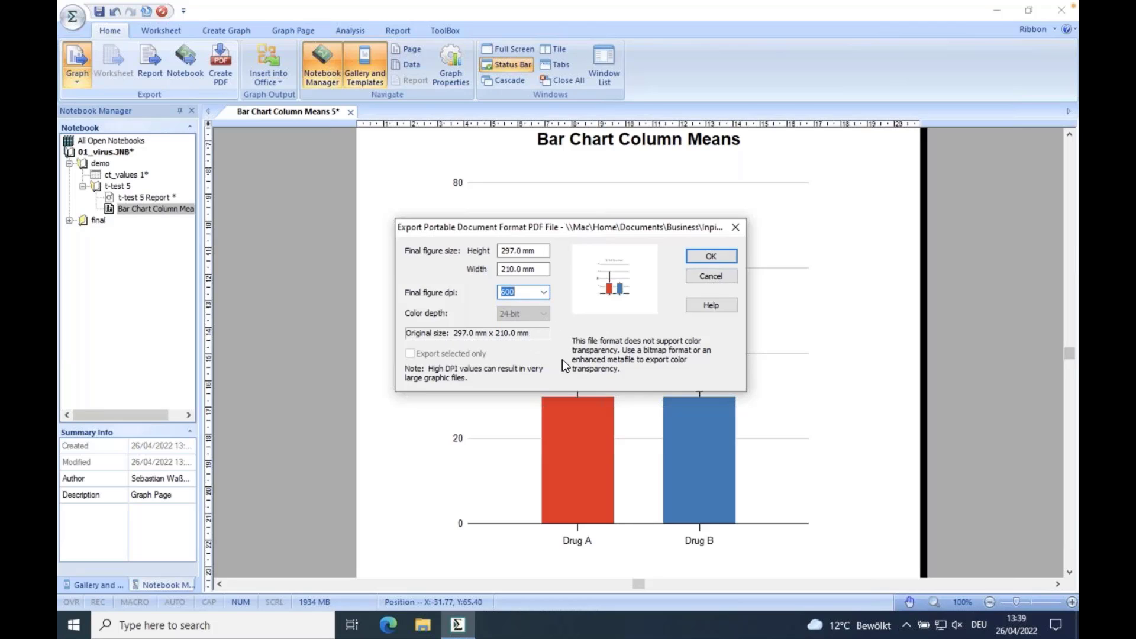
click(544, 291)
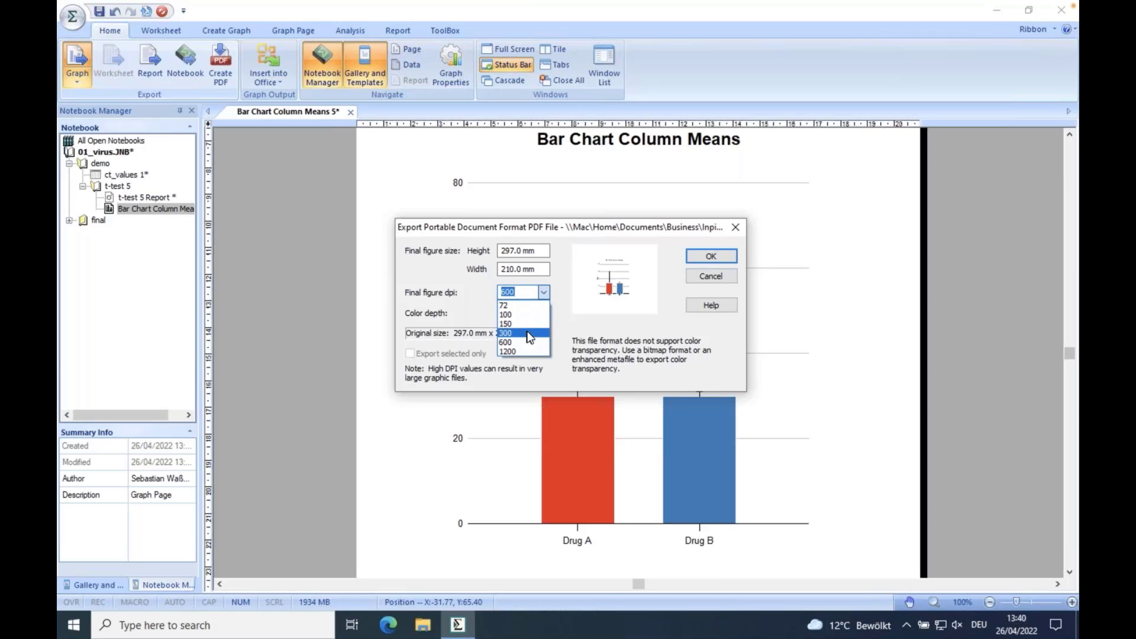
click(529, 334)
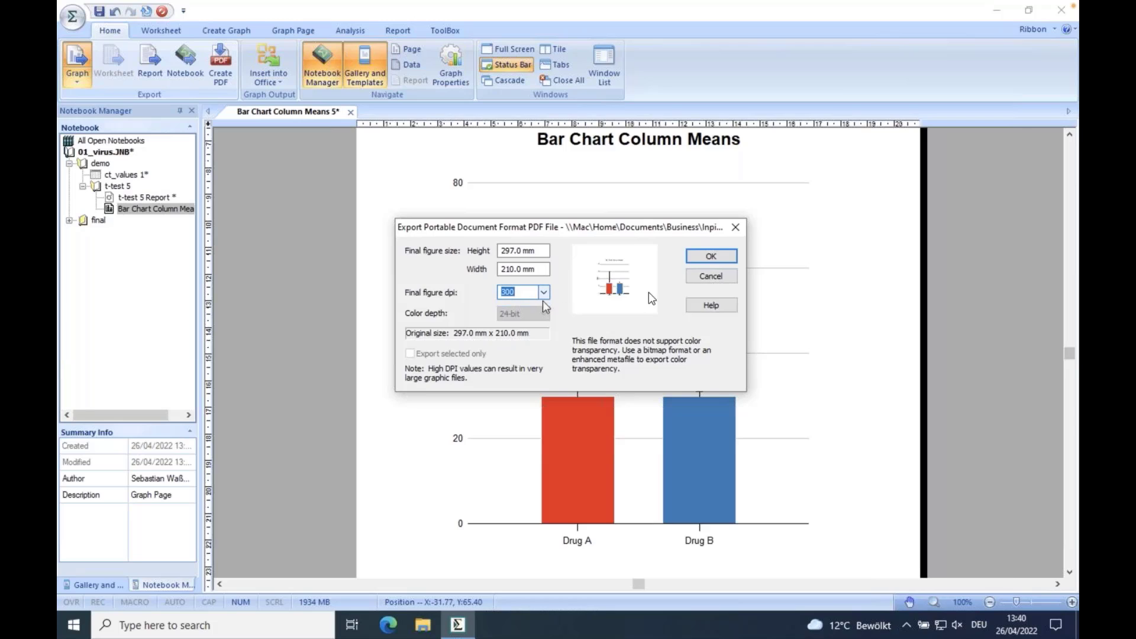
click(714, 254)
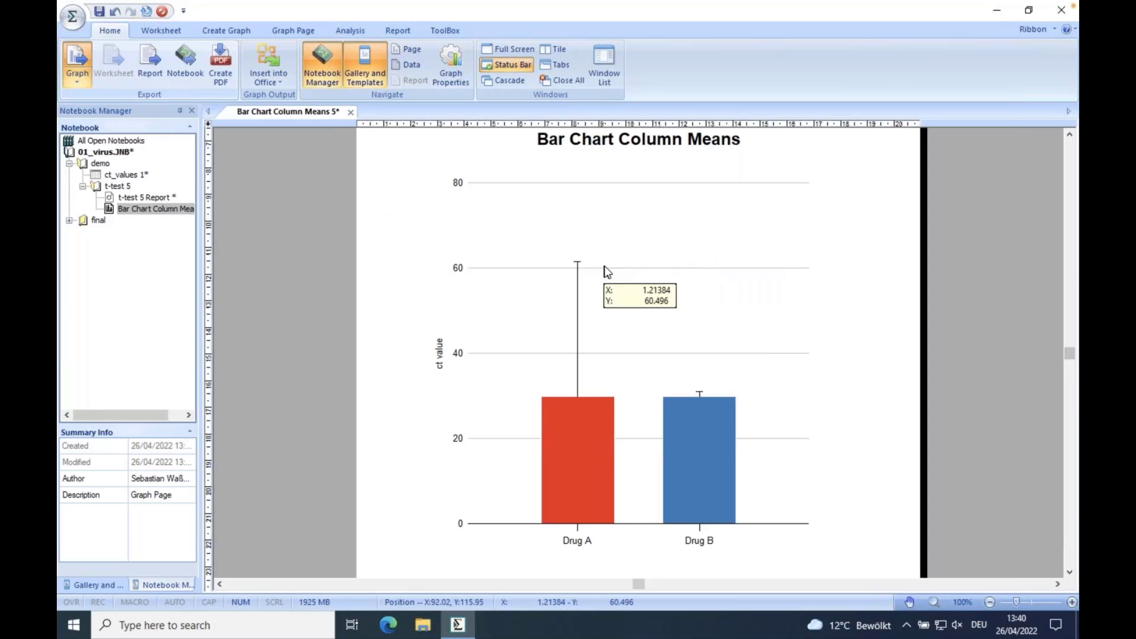
Switch to Preview and inspect the exported chart in vector.PDF at full-page size
key(ctrl+Left)
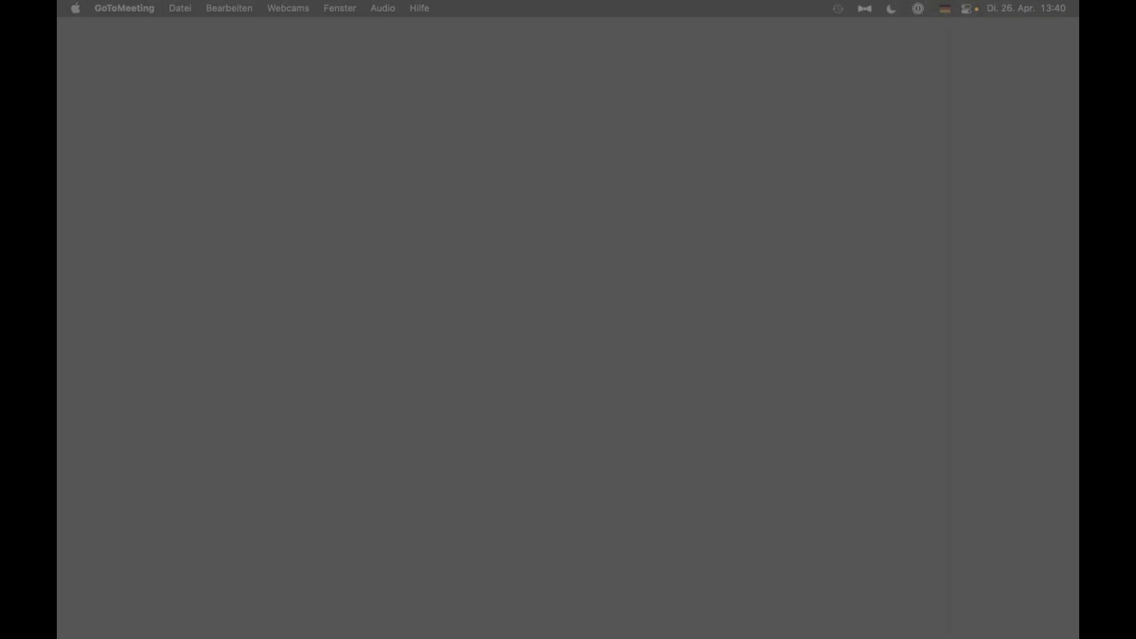
drag(1078, 154, 514, 32)
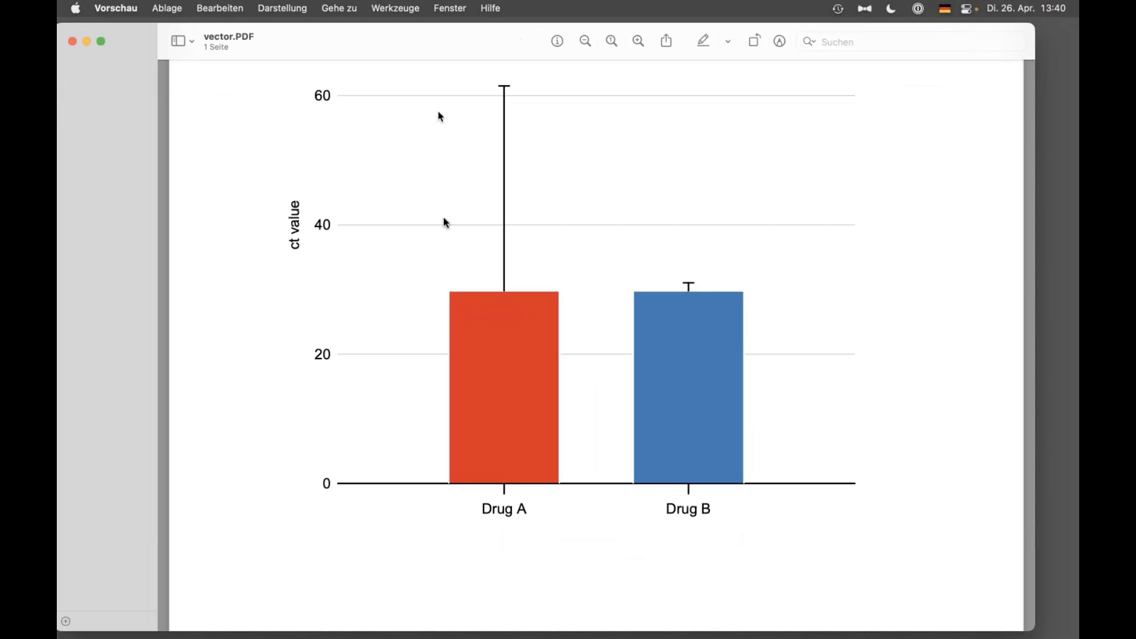
scroll(446, 223, up, 5)
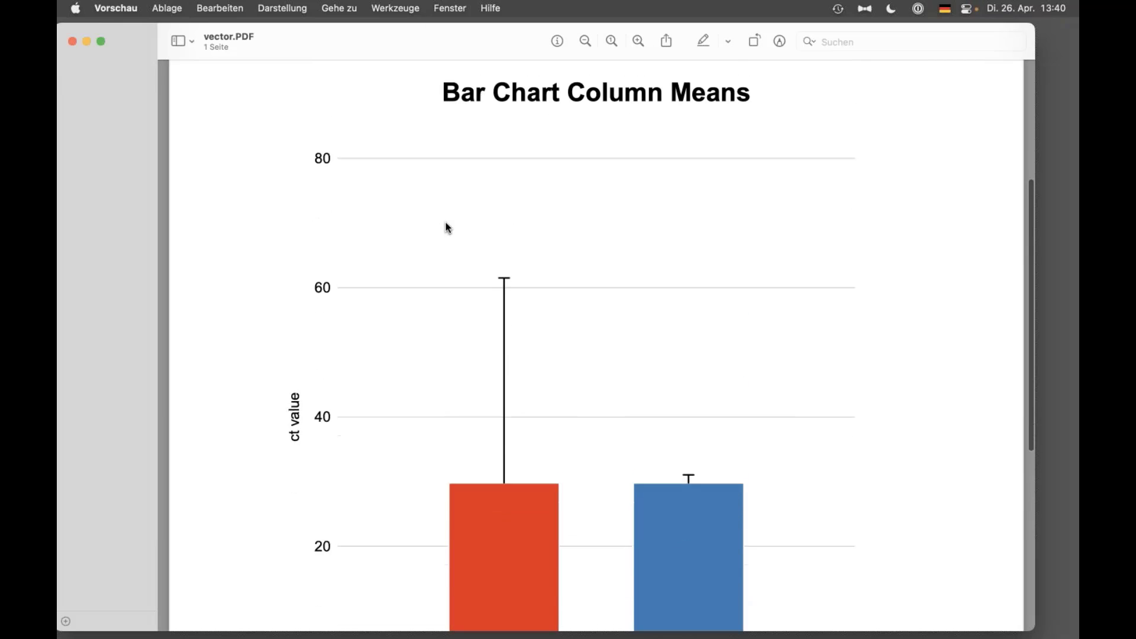
scroll(448, 227, down, 1)
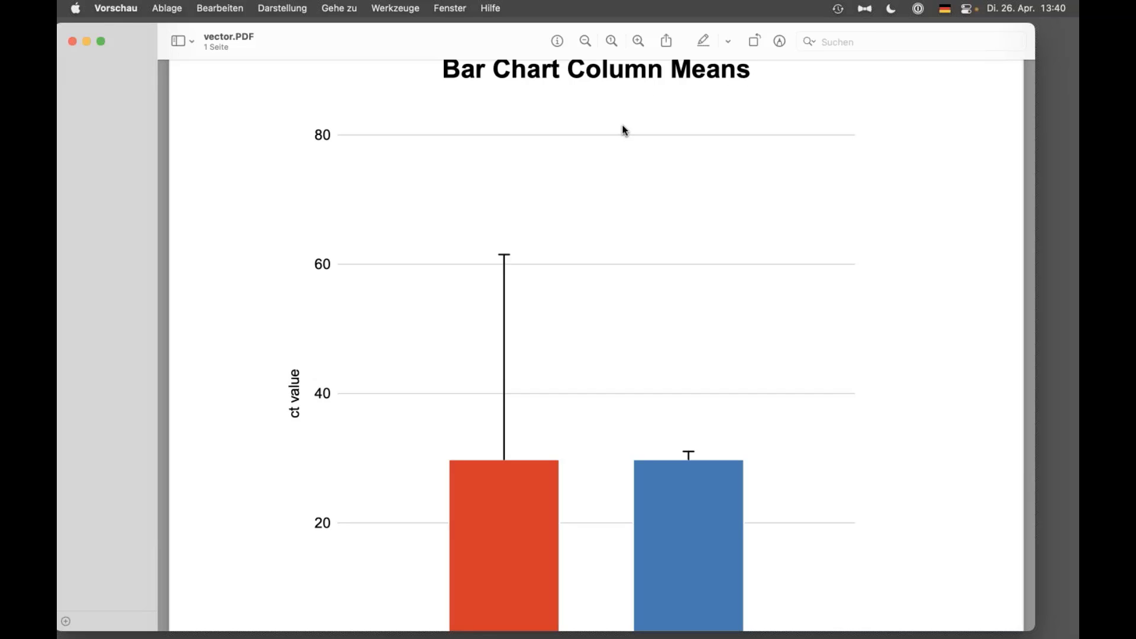
key(super+minus)
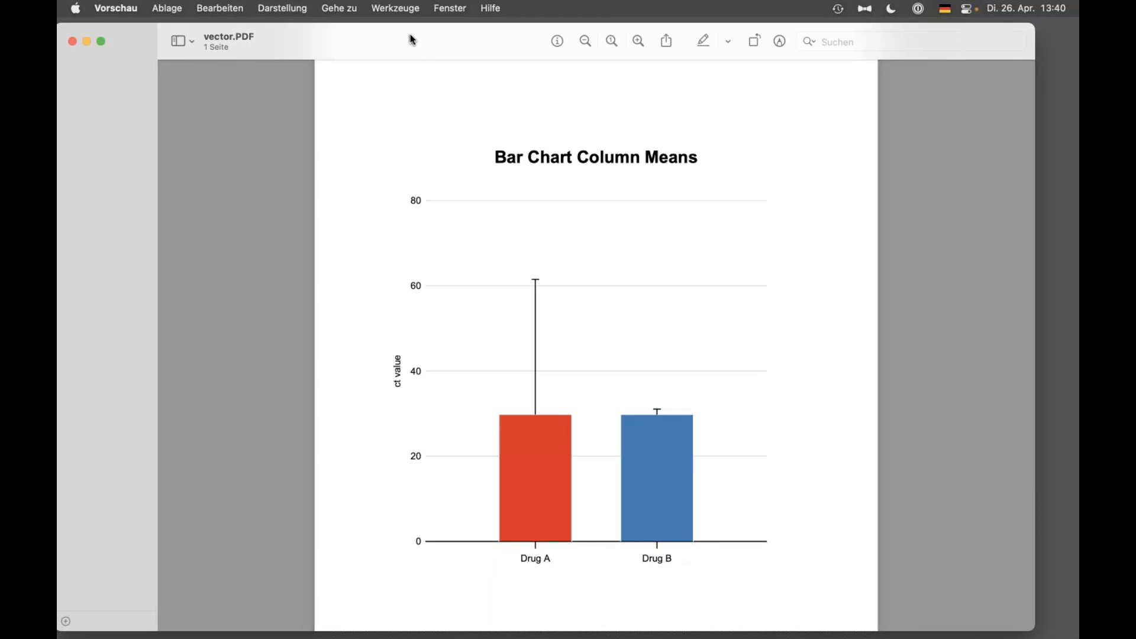
drag(413, 39, 431, 41)
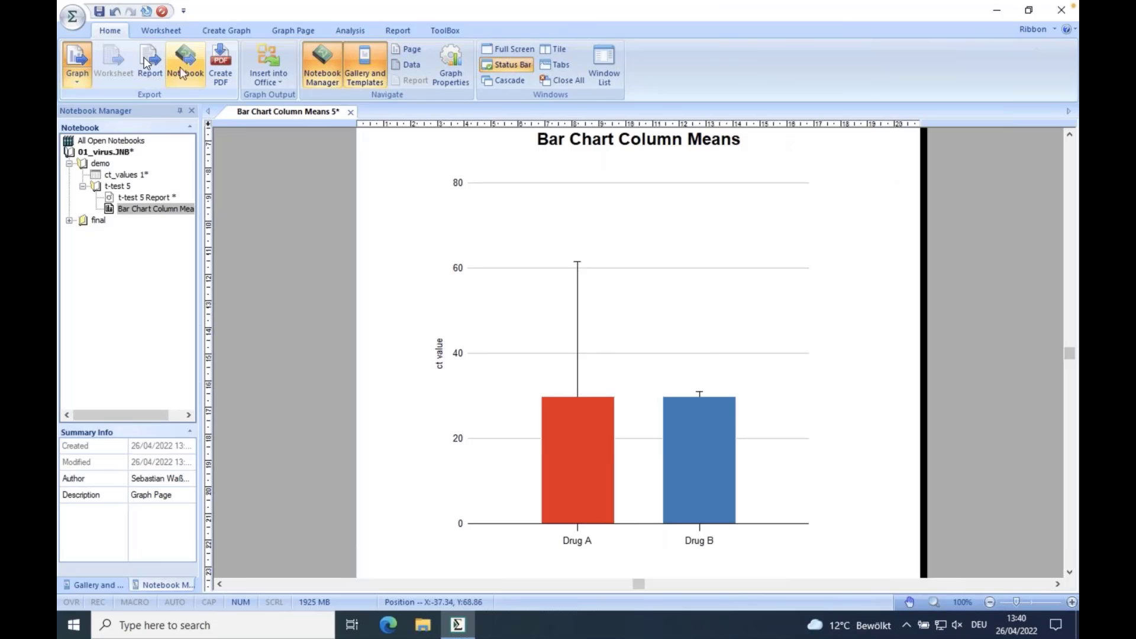
Return to SigmaPlot and start another export of the bar chart with PDF Raster (Portable Document Format, *.pdf) as the file type
click(72, 77)
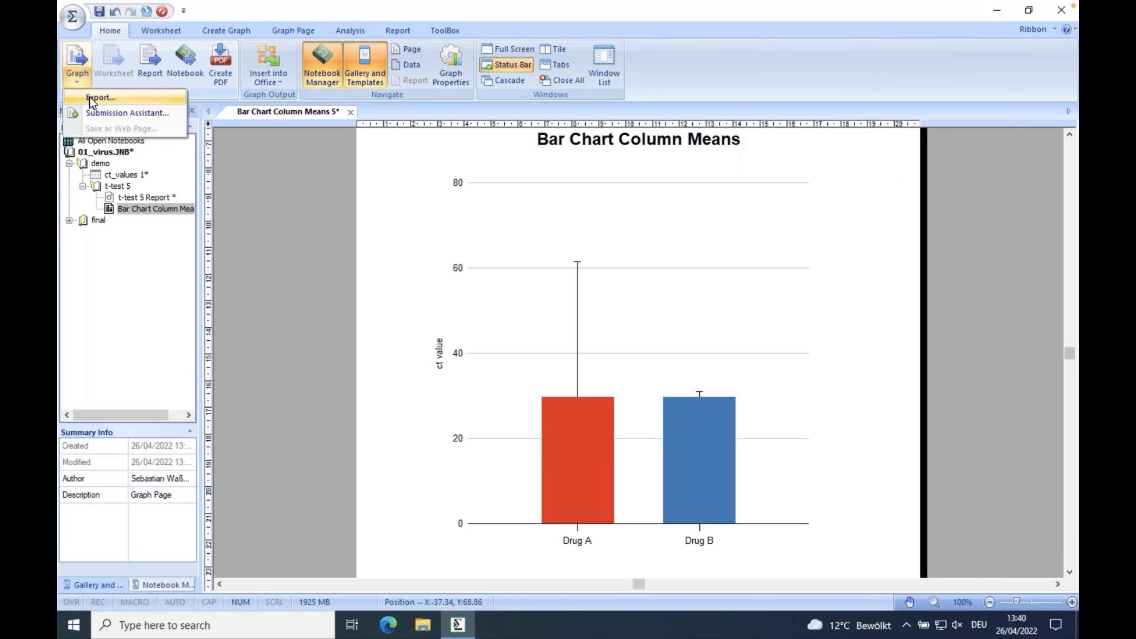
click(89, 97)
click(472, 416)
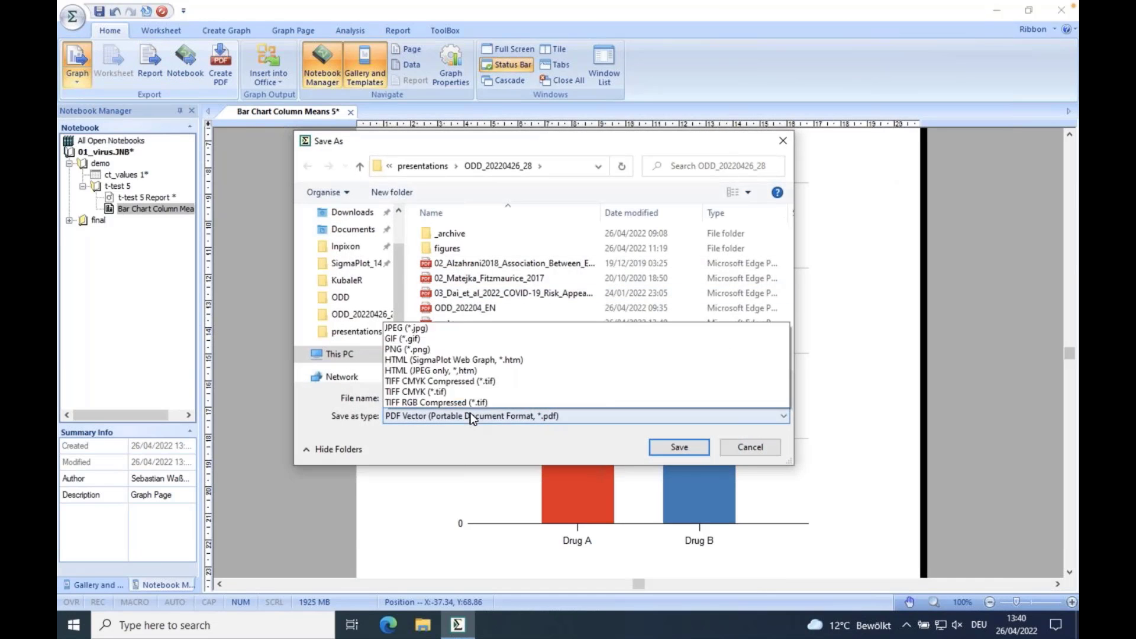
click(452, 345)
Name the export file "raster", save it in the ODD_20220426_28 folder and export it at 300 dpi with 24-bit color depth
click(448, 400)
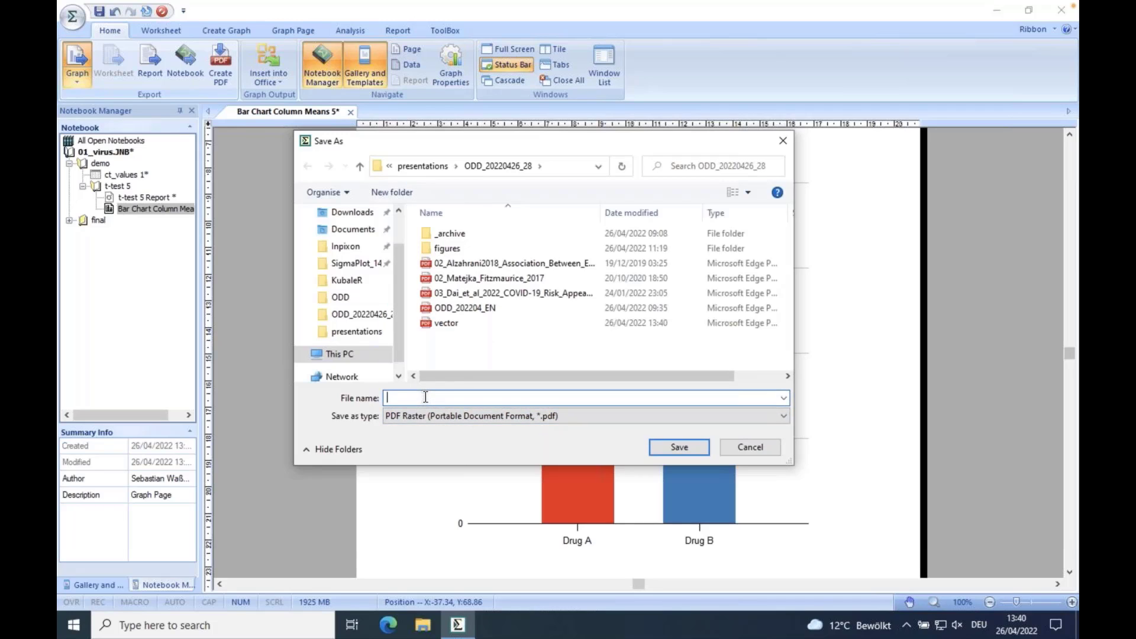
text(rat)
key(BackSpace)
text(ster)
click(685, 448)
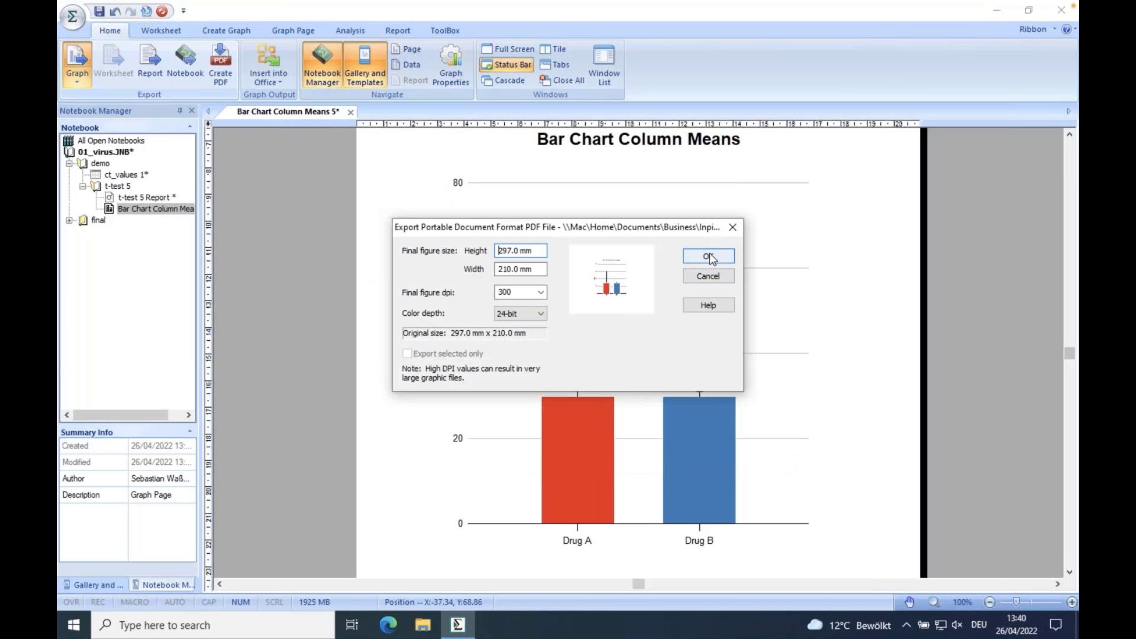
click(710, 259)
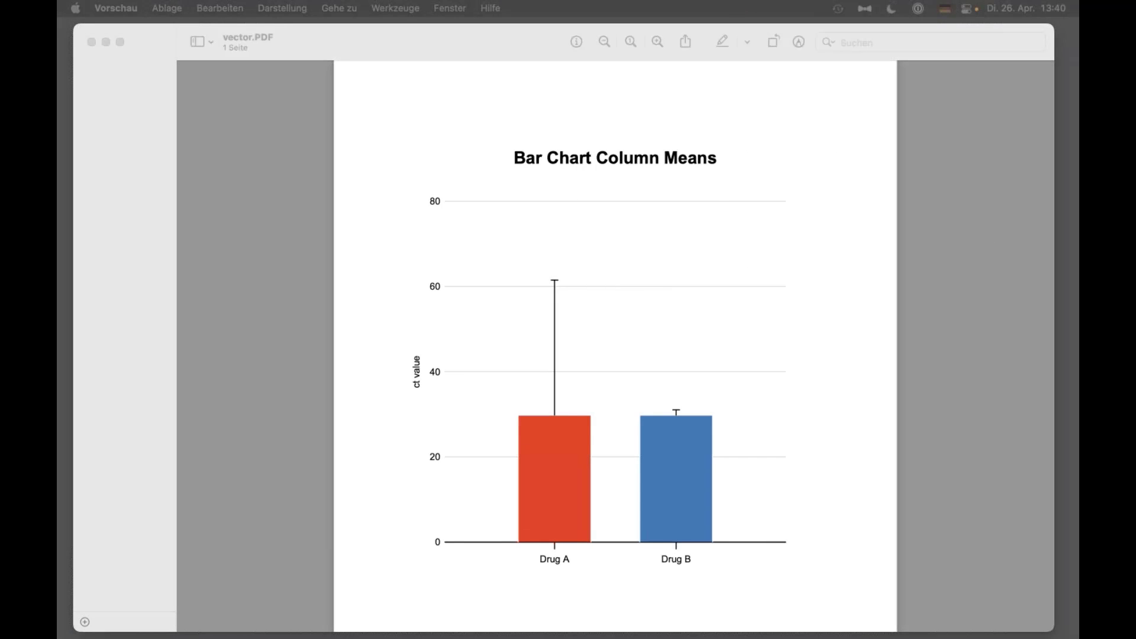
Switch to Preview, view raster.PDF and detach it from the vector.PDF window into its own window on the left half of the screen
click(479, 47)
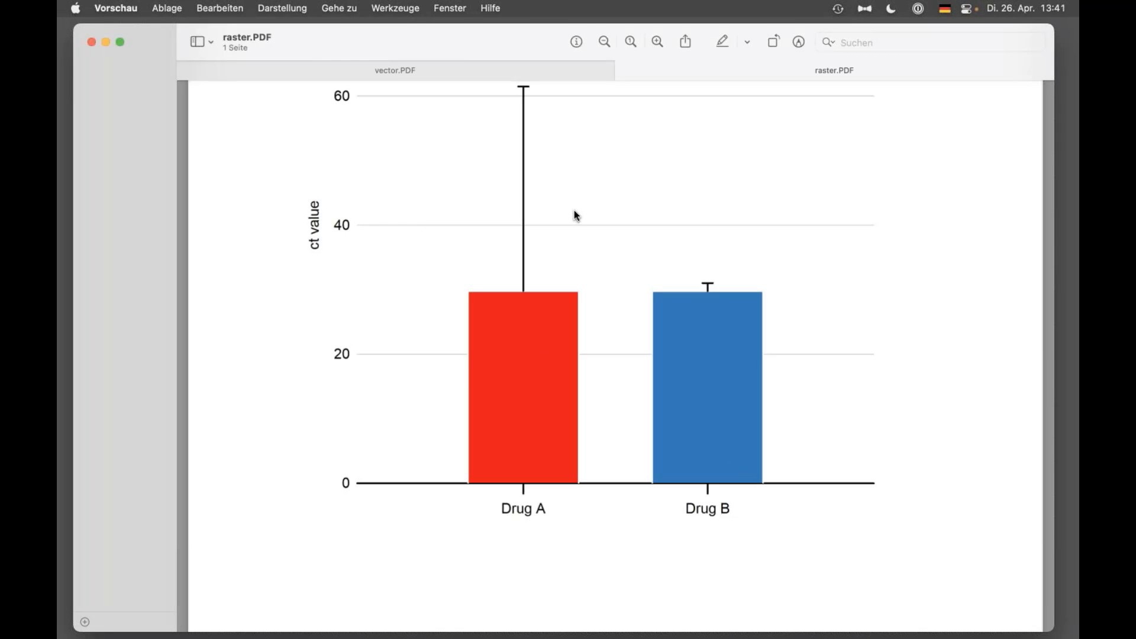
scroll(574, 213, up, 10)
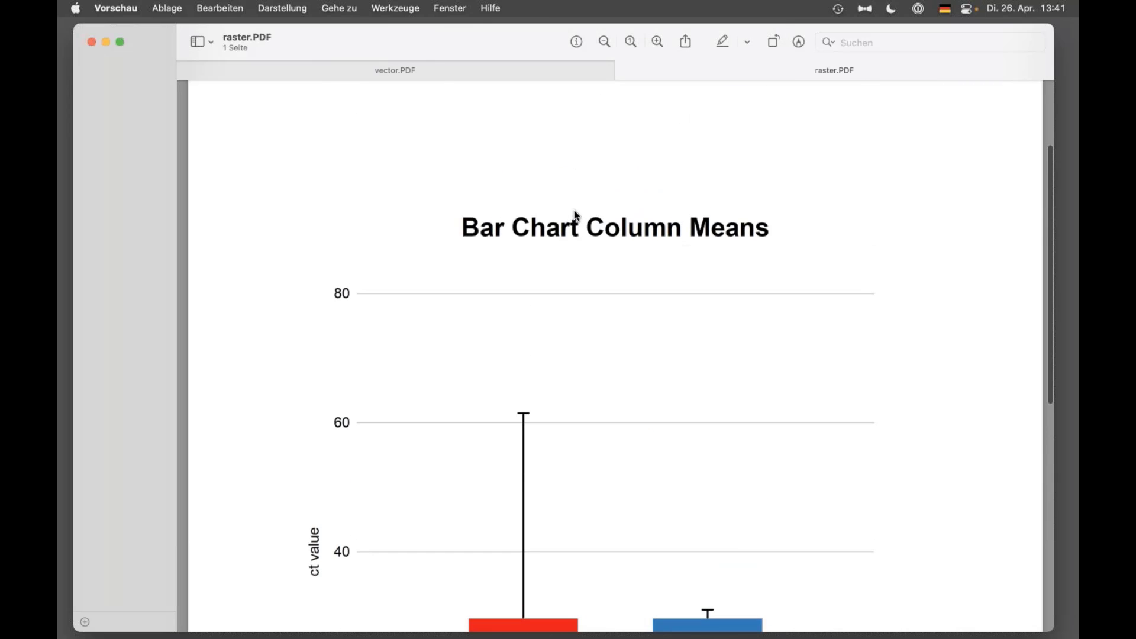
drag(458, 45, 604, 162)
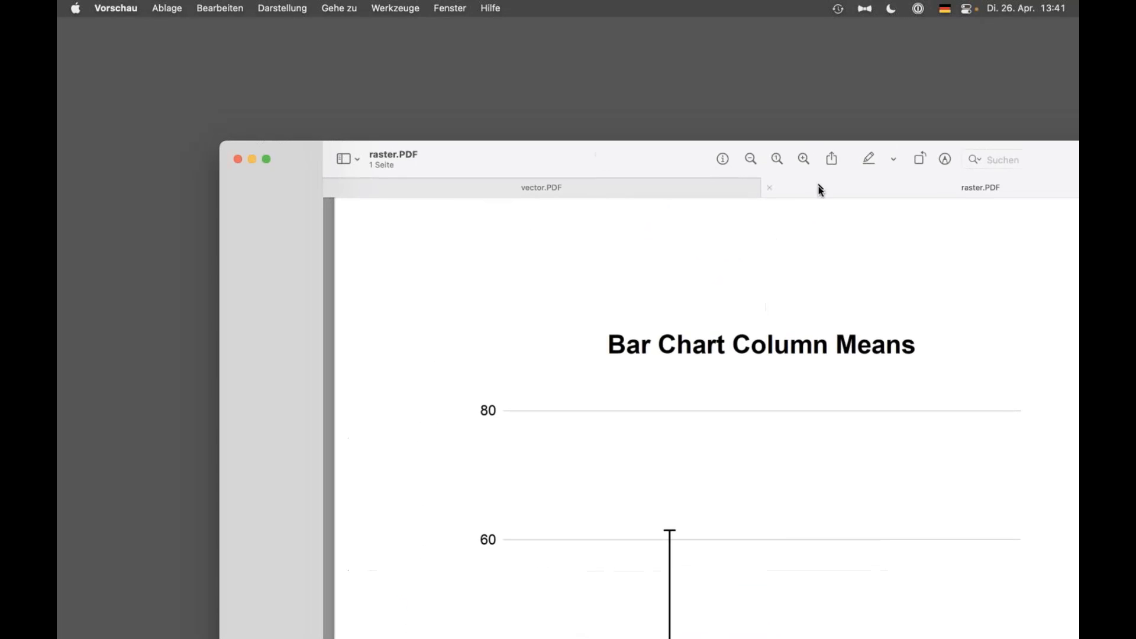
drag(819, 189, 366, 101)
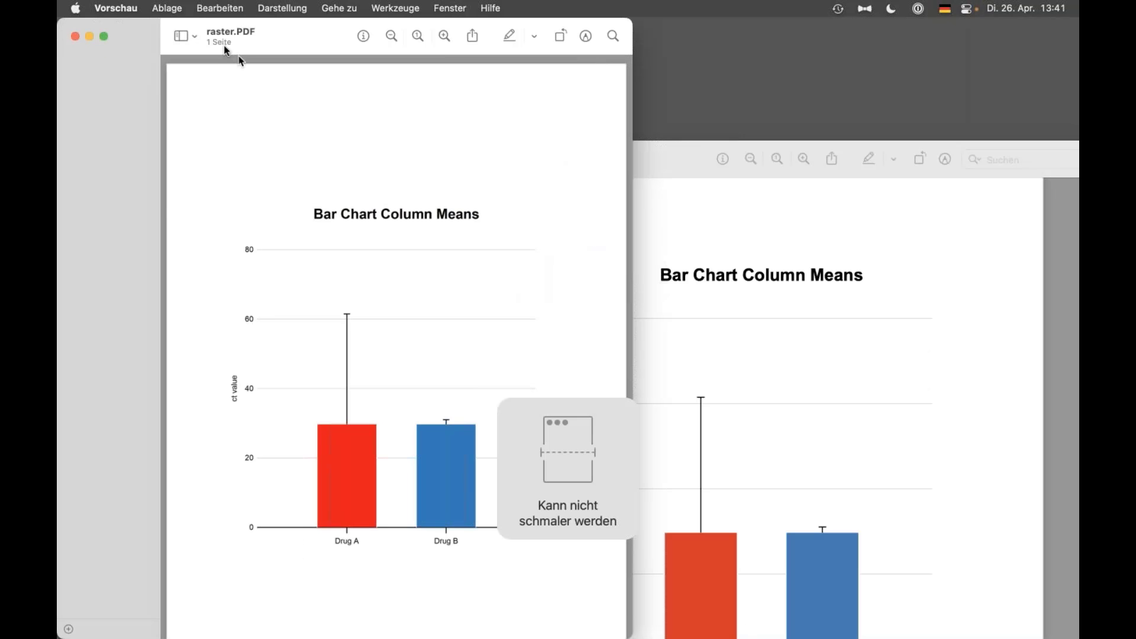
Place the vector.PDF window on the right half of the screen beside raster.PDF
click(187, 36)
click(198, 58)
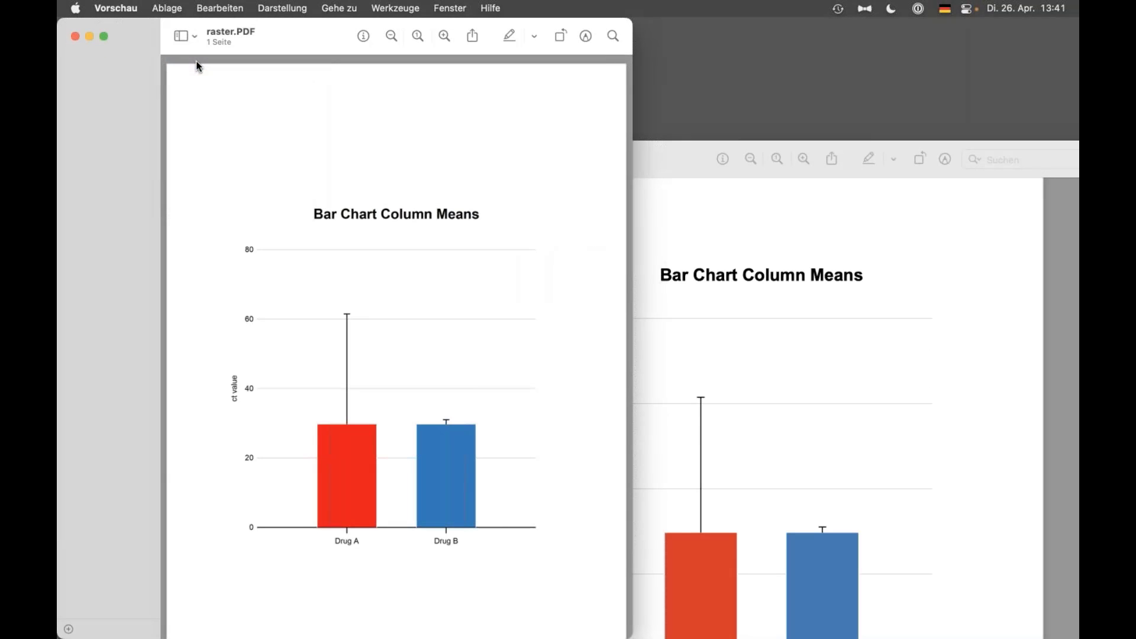
click(181, 37)
click(181, 58)
click(661, 152)
key(ctrl+alt+Right)
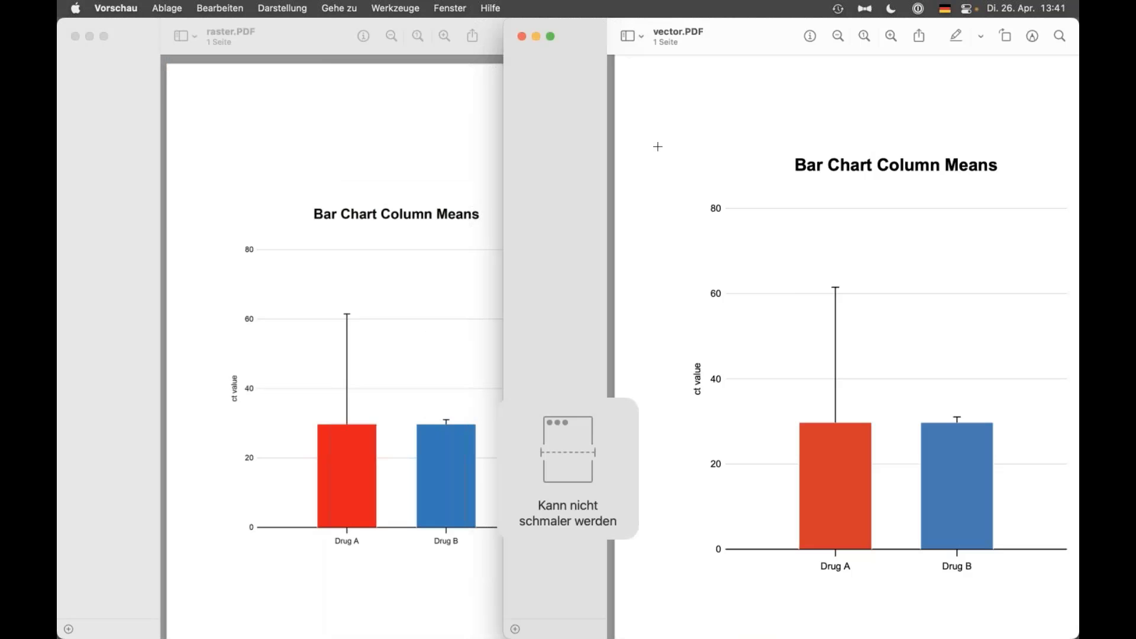
Examine the "ct value" axis title and the 40 tick label in raster.PDF at high magnification
click(399, 180)
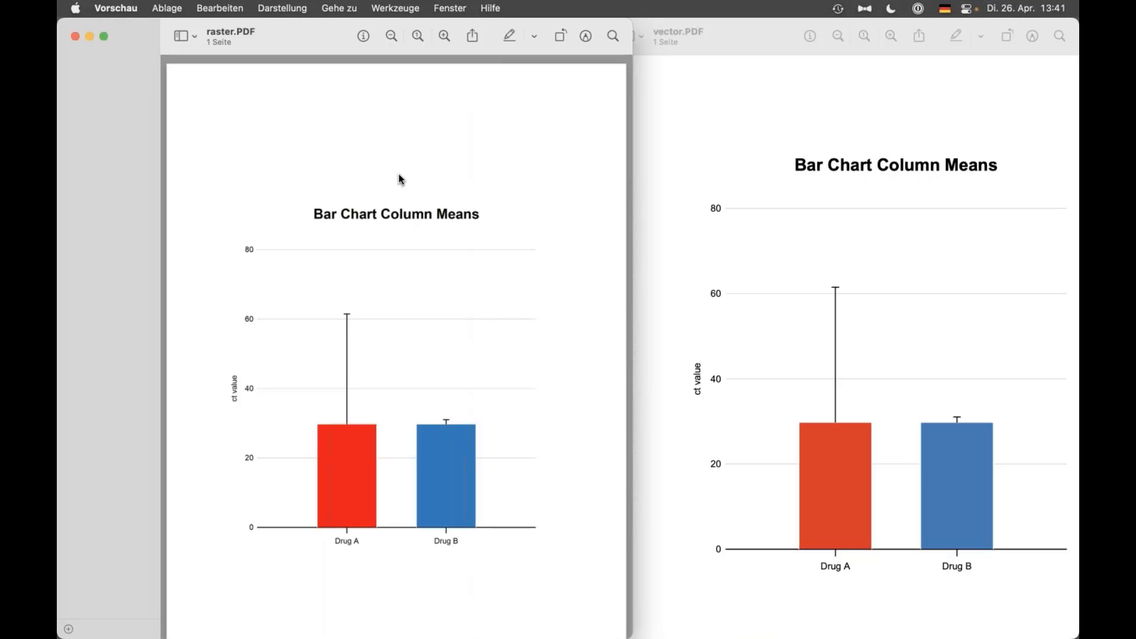
key(super+plus)
key(super+plus)
key(super+plus)
key(super+plus)
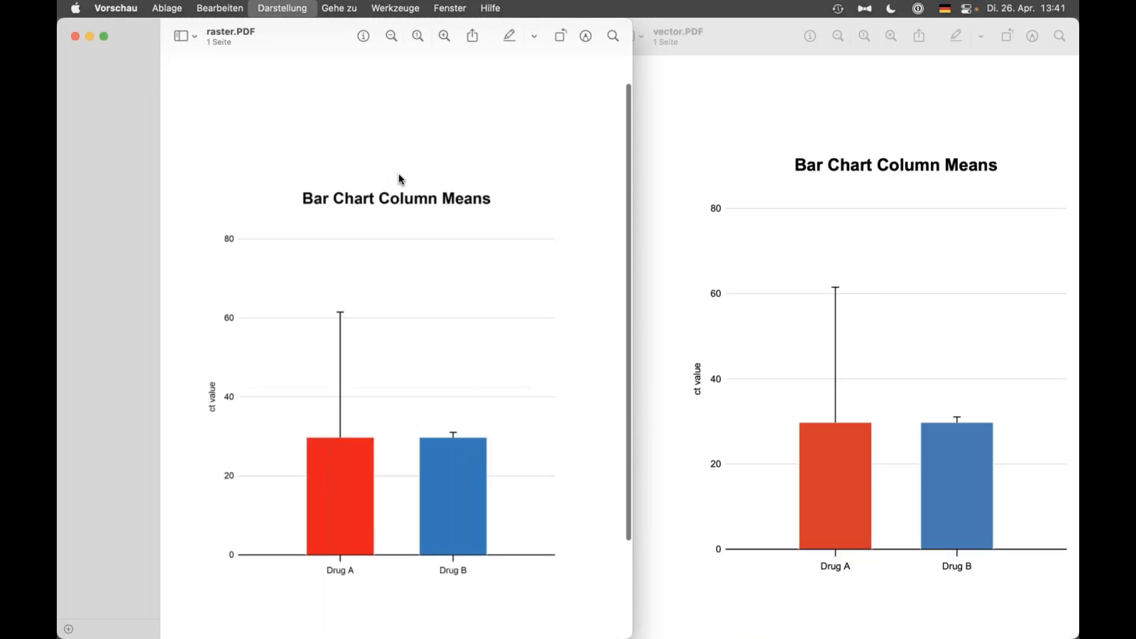
key(super+plus)
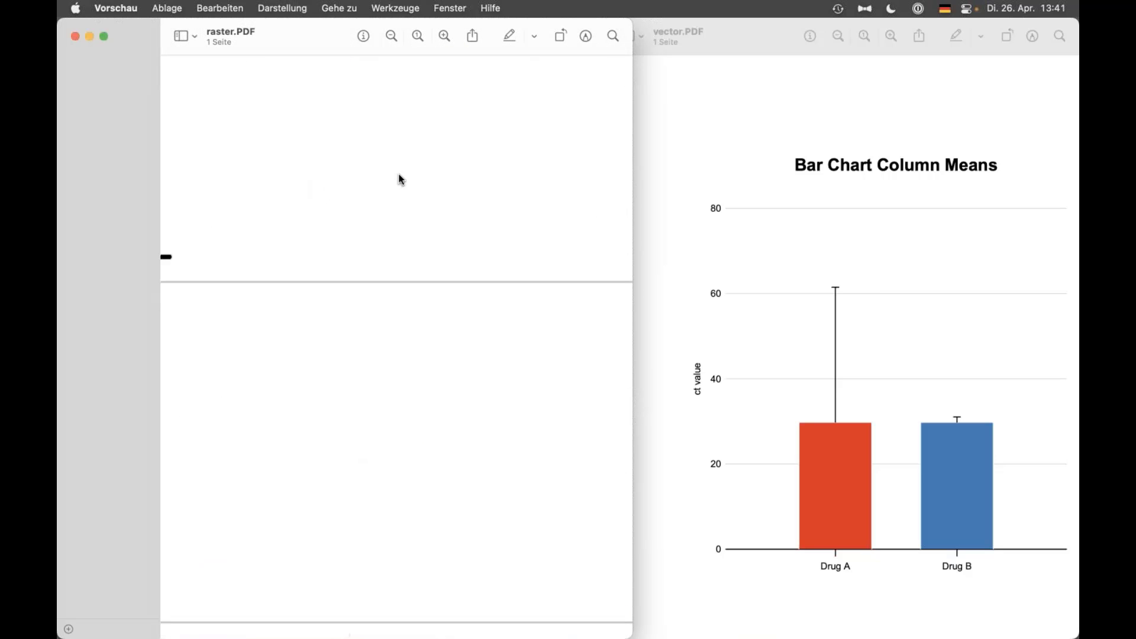
scroll(380, 200, left, 5)
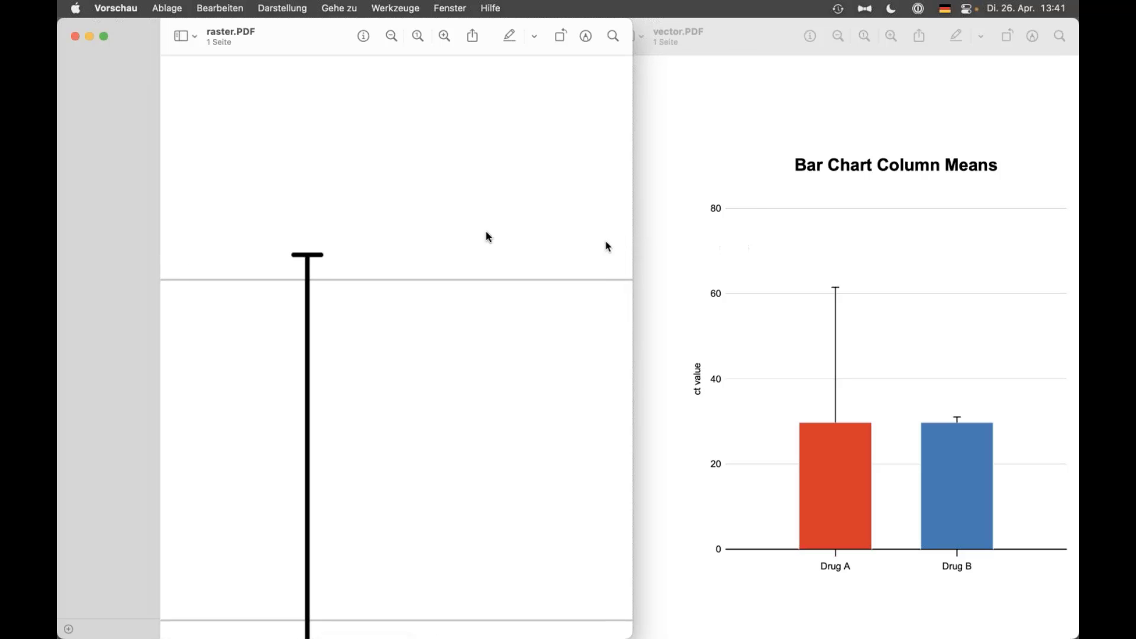
scroll(421, 234, left, 5)
scroll(421, 236, left, 3)
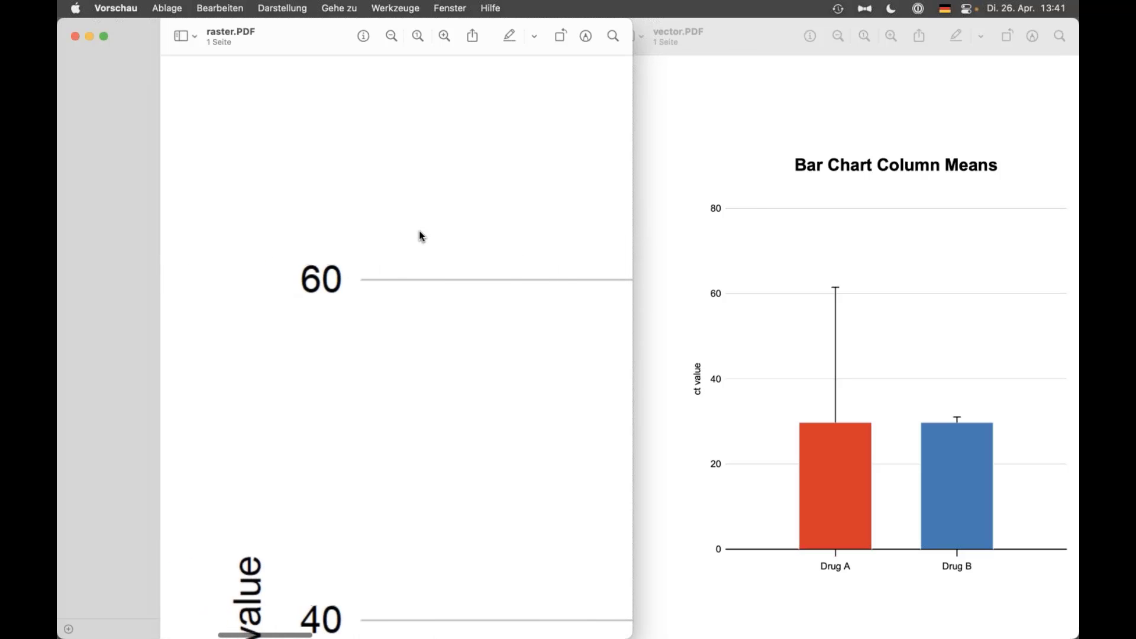
scroll(417, 236, down, 5)
scroll(414, 243, down, 3)
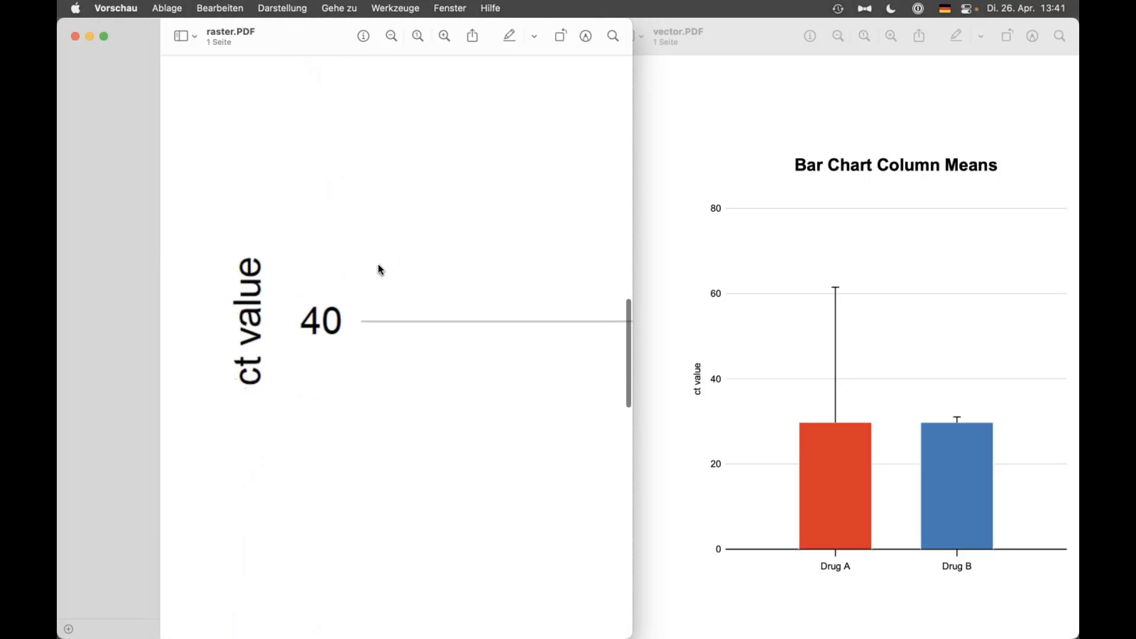
scroll(381, 270, up, 2)
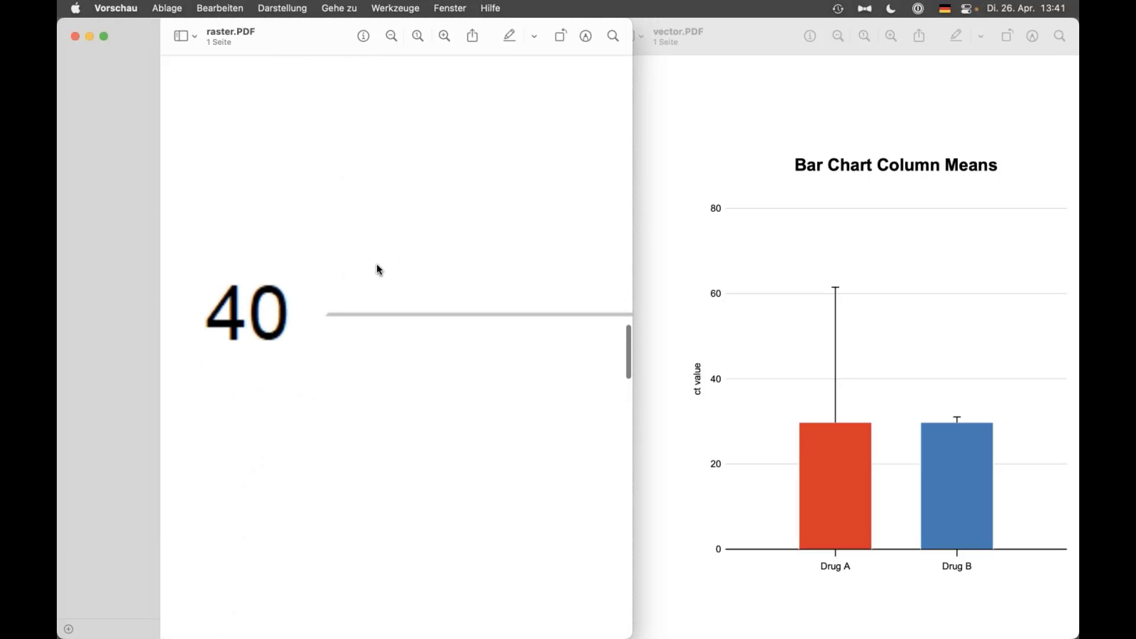
scroll(378, 270, left, 2)
scroll(375, 265, left, 1)
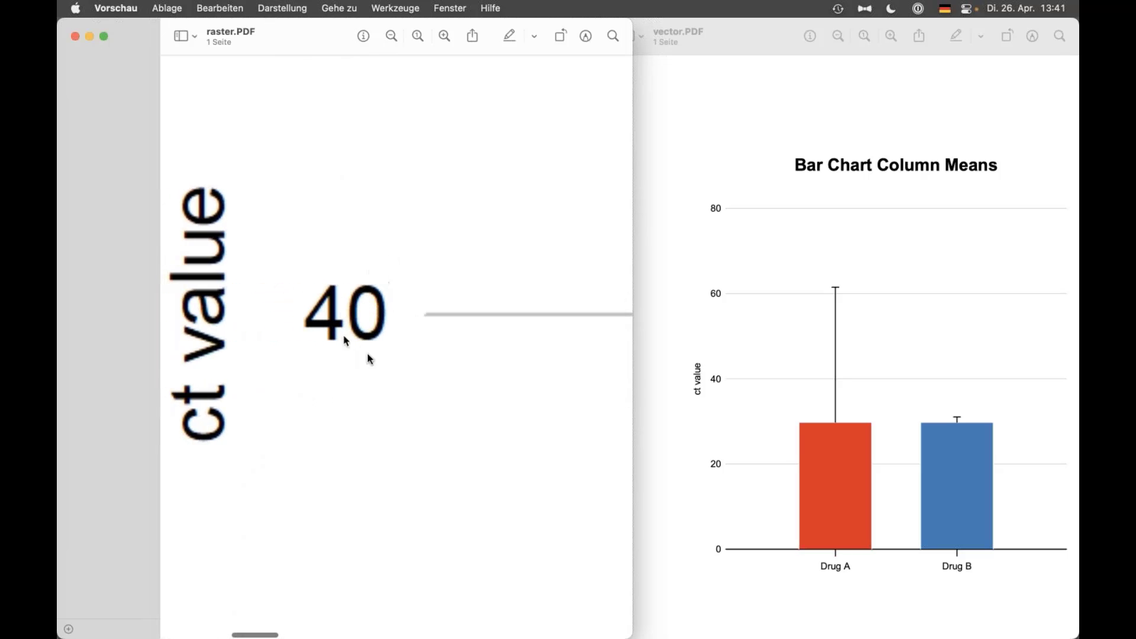
Examine the "ct value" axis title in vector.PDF at high magnification for comparison with the raster version
click(736, 215)
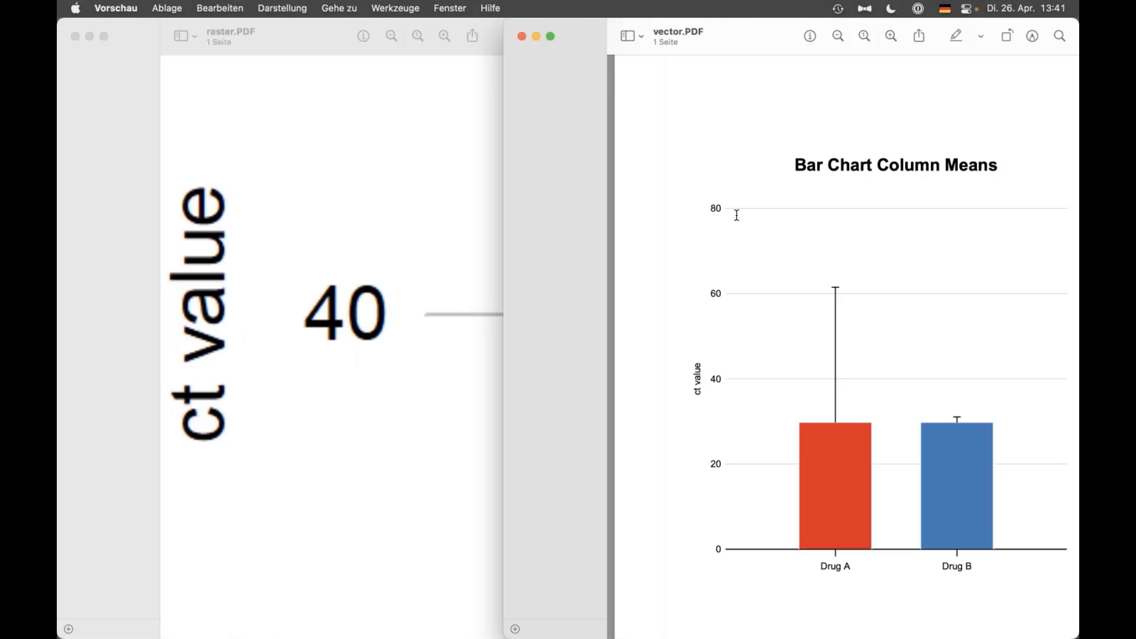
key(super+plus)
key(super+plus)
key(super+plus)
key(super+plus)
key(super+plus)
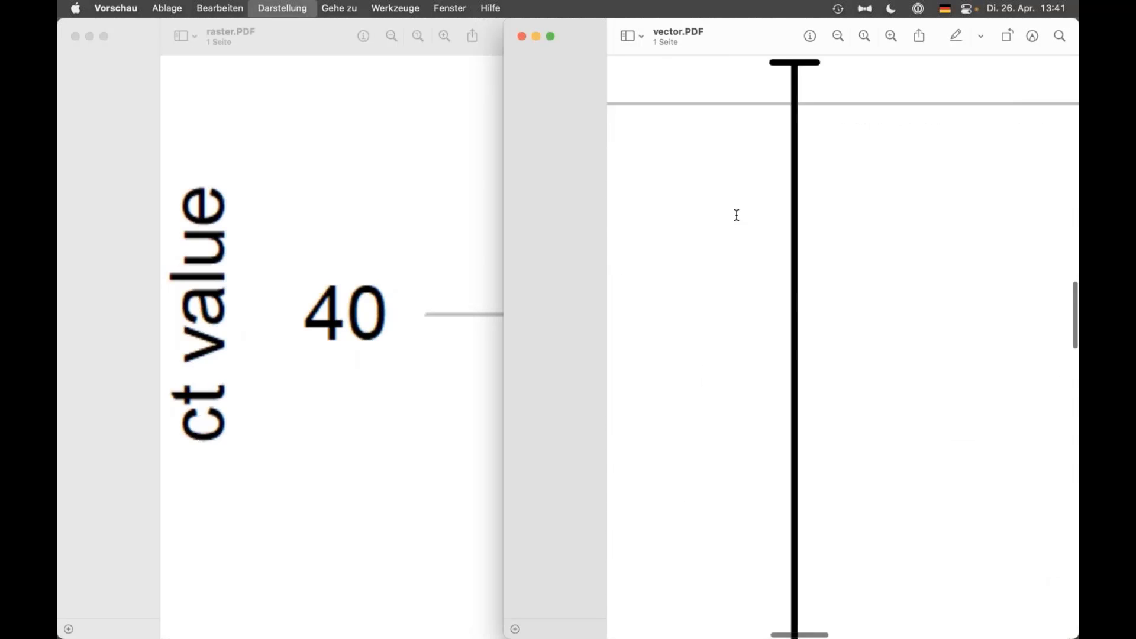
scroll(659, 299, left, 10)
scroll(659, 300, up, 3)
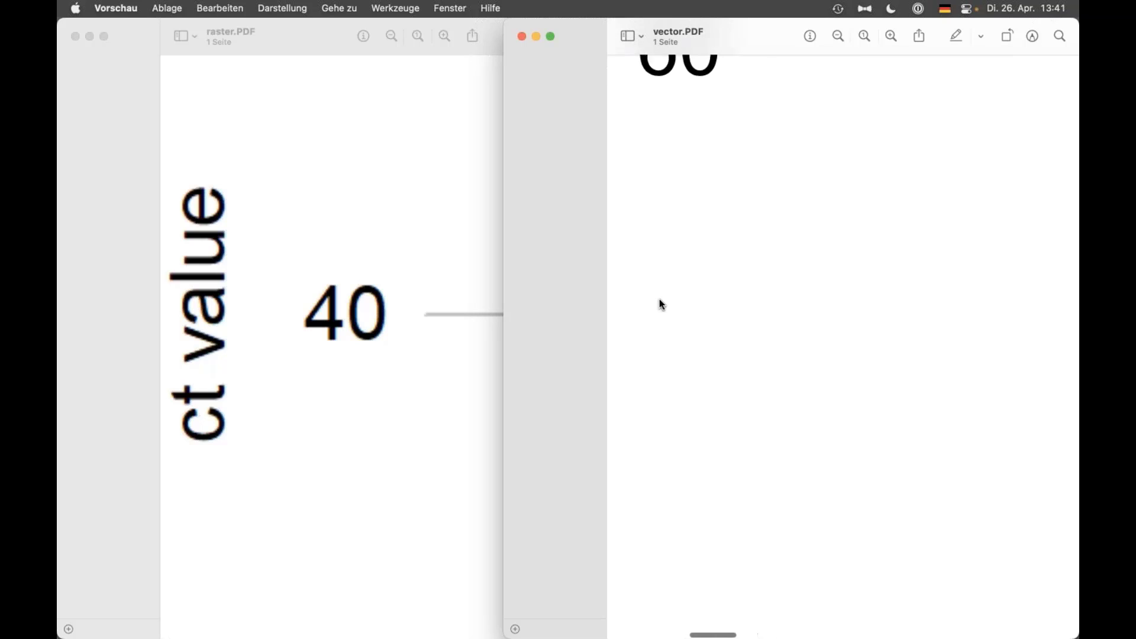
scroll(765, 332, left, 4)
scroll(763, 330, down, 10)
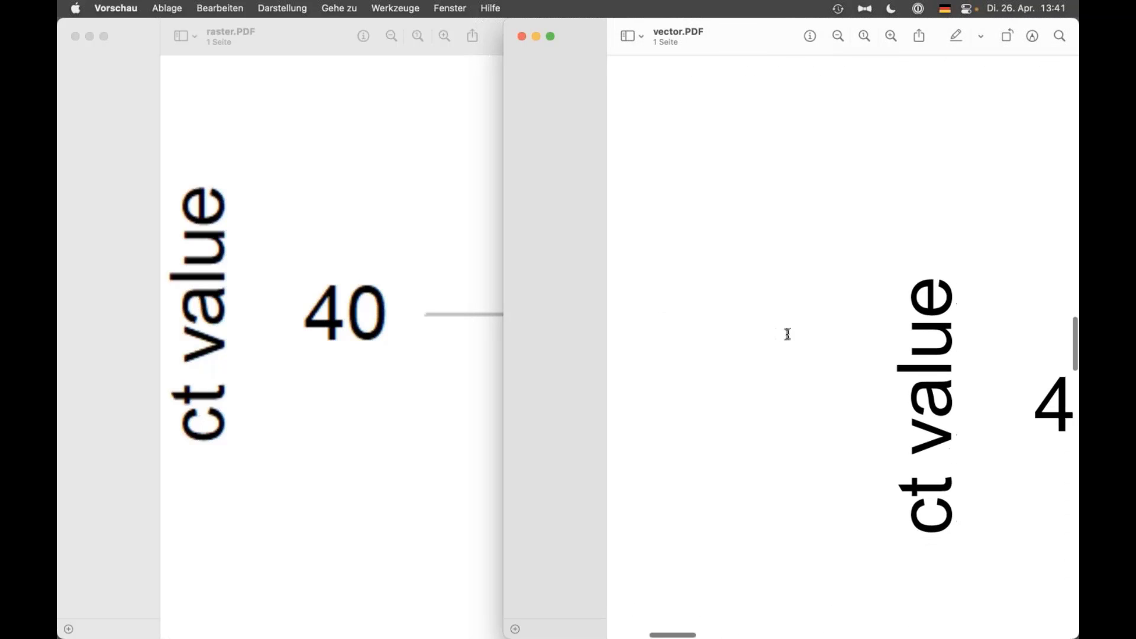
Compare the 40 tick label in vector.PDF and raster.PDF side by side at high magnification
scroll(785, 334, right, 4)
scroll(783, 332, right, 4)
scroll(783, 332, down, 5)
scroll(783, 320, up, 2)
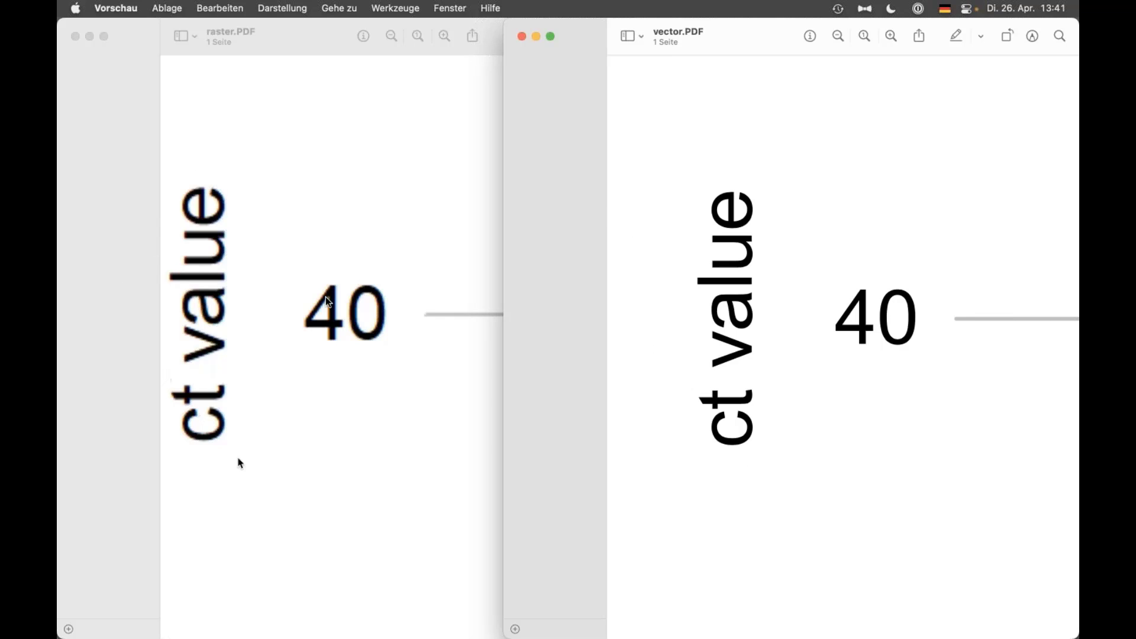
click(322, 270)
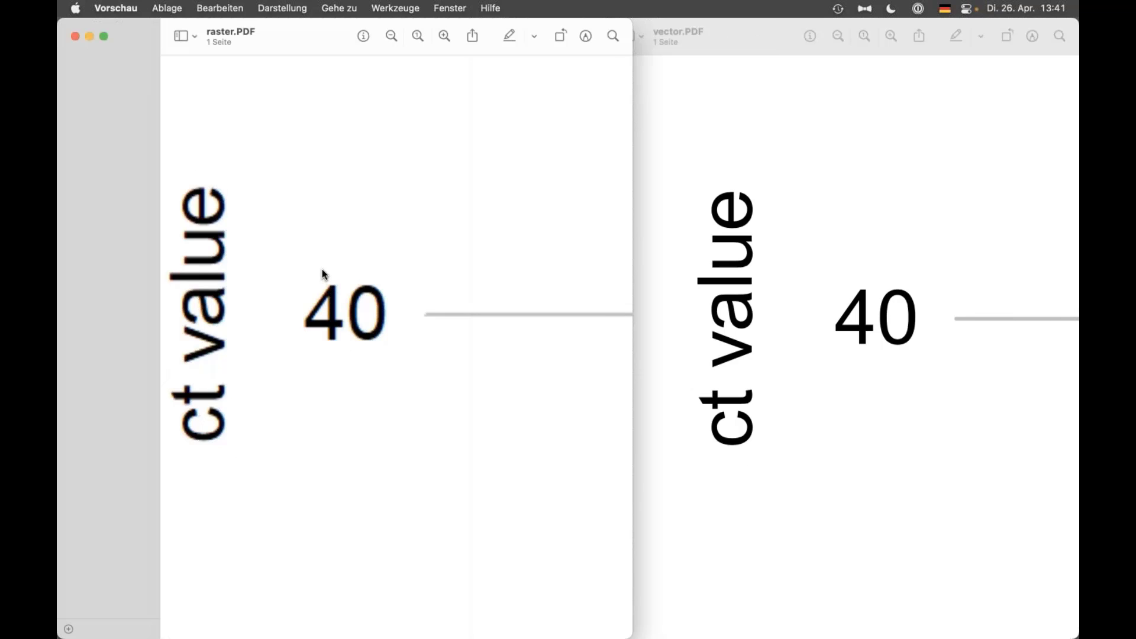
scroll(322, 270, up, 3)
scroll(322, 269, up, 2)
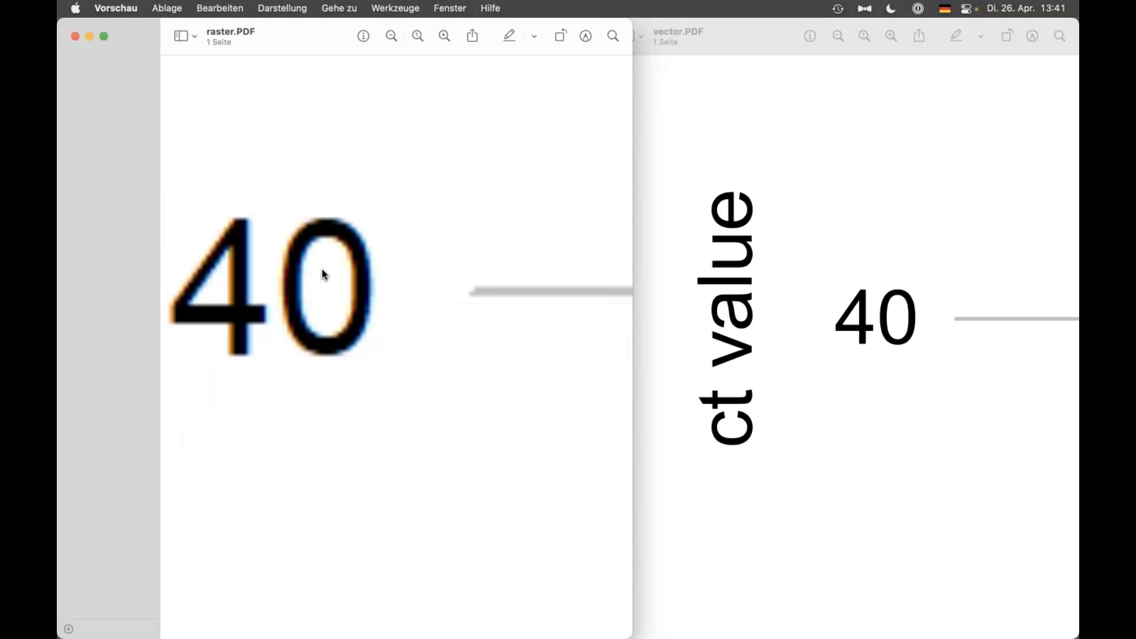
click(759, 293)
scroll(759, 293, up, 5)
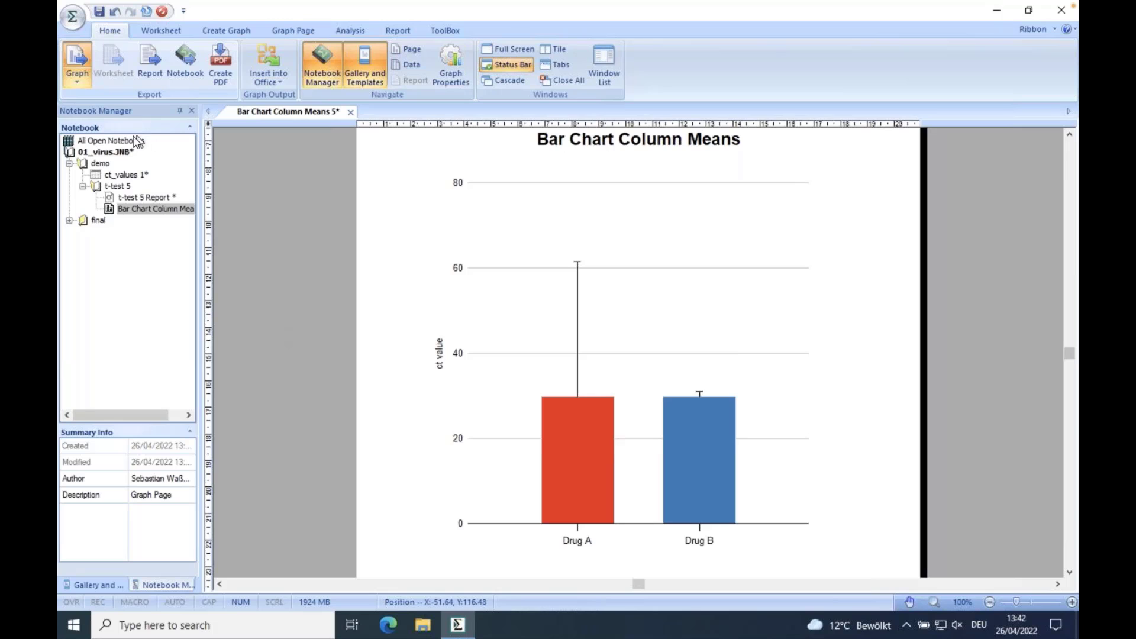
Check the file formats offered for exporting the bar chart, including EPS (Encapsulated PostScript), and leave without saving
click(78, 81)
click(84, 94)
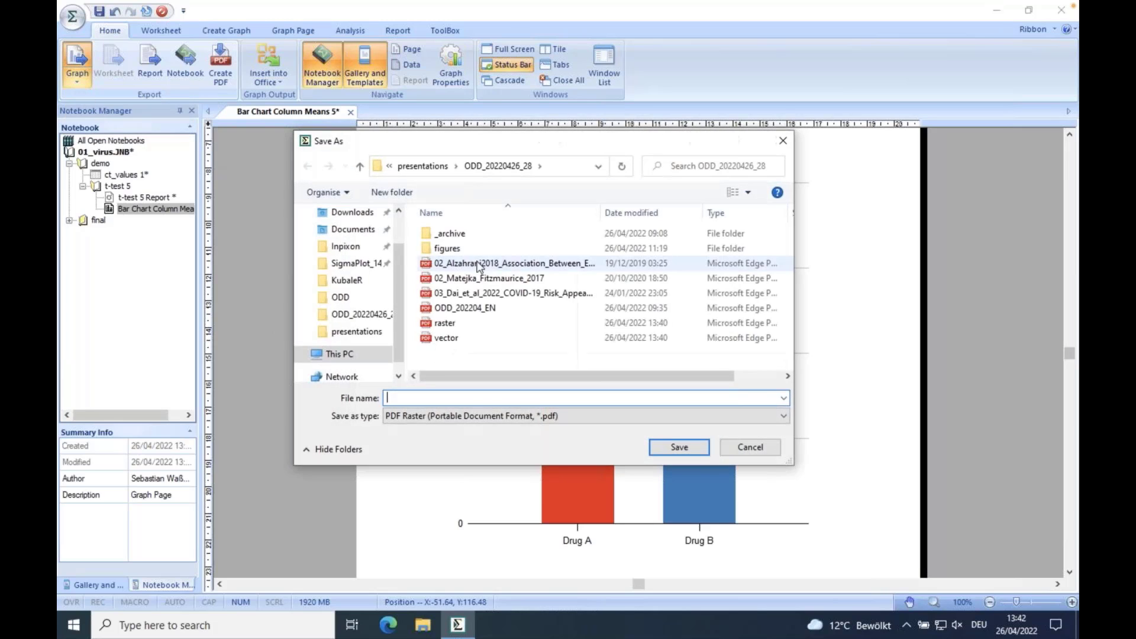
click(556, 417)
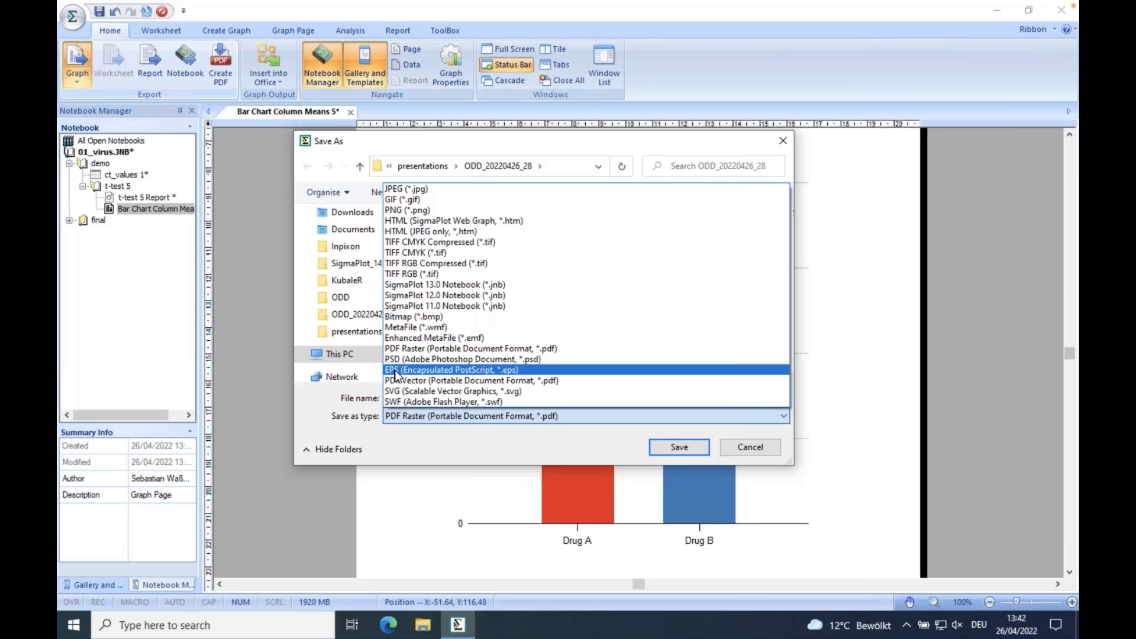
click(420, 371)
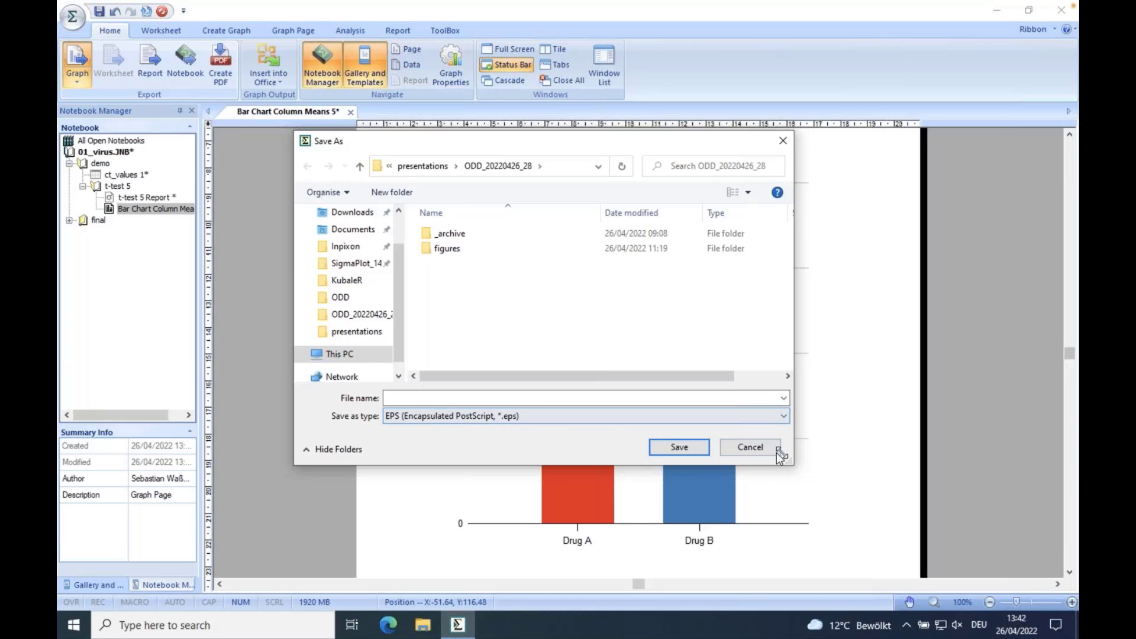
click(755, 450)
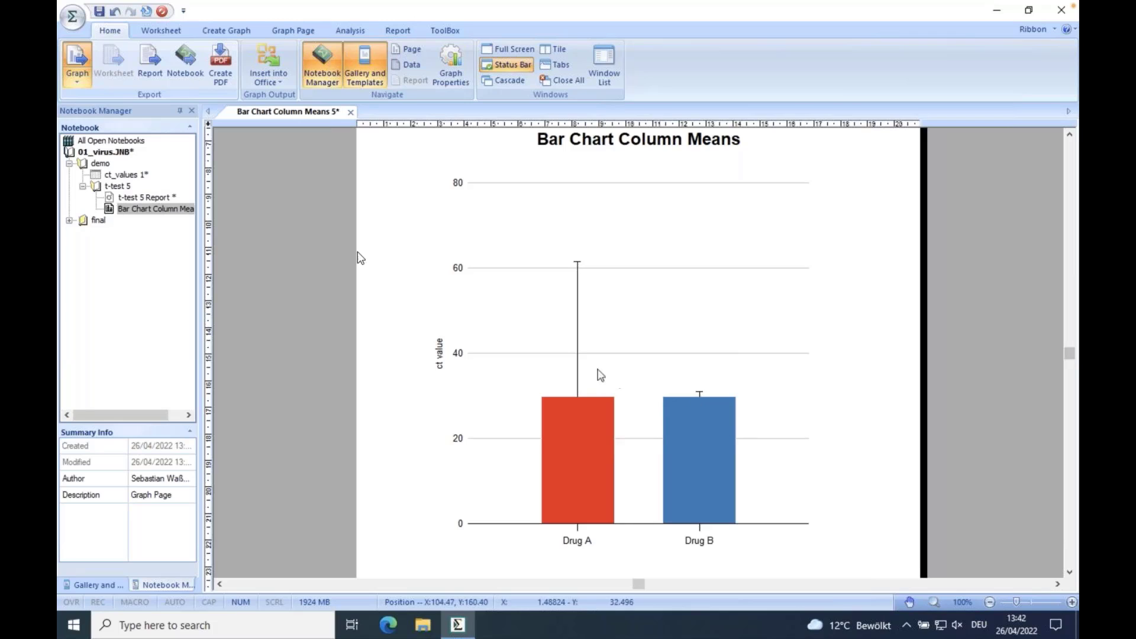
Rerun the t-test on Drug A and Drug B from the ct_values 1 worksheet and accept the Mann-Whitney Rank Sum test
double_click(98, 176)
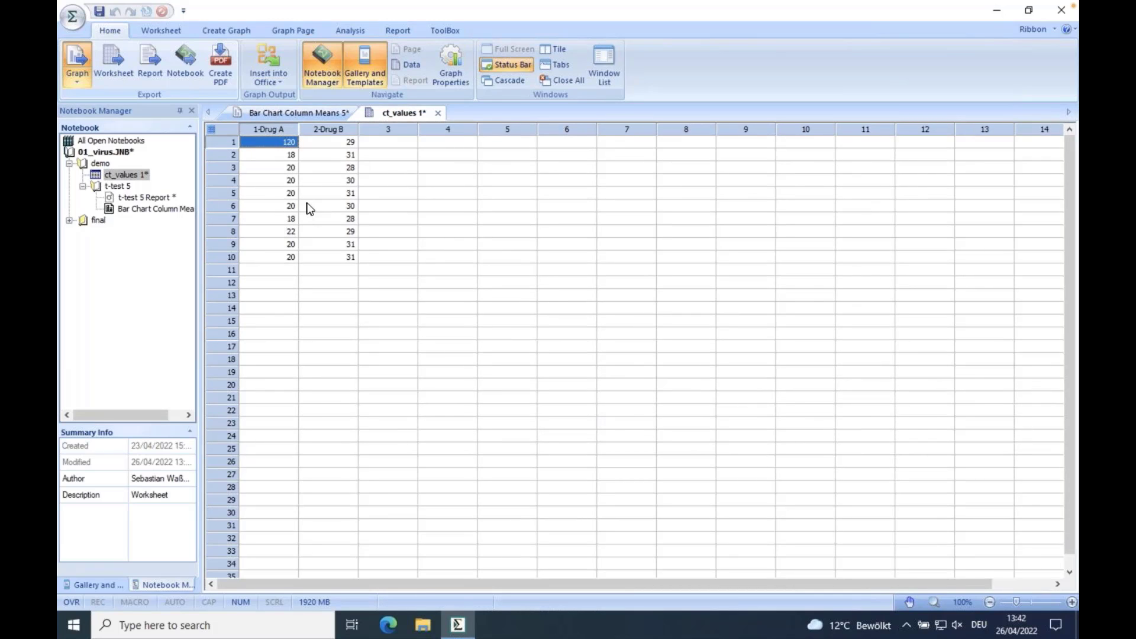
click(349, 30)
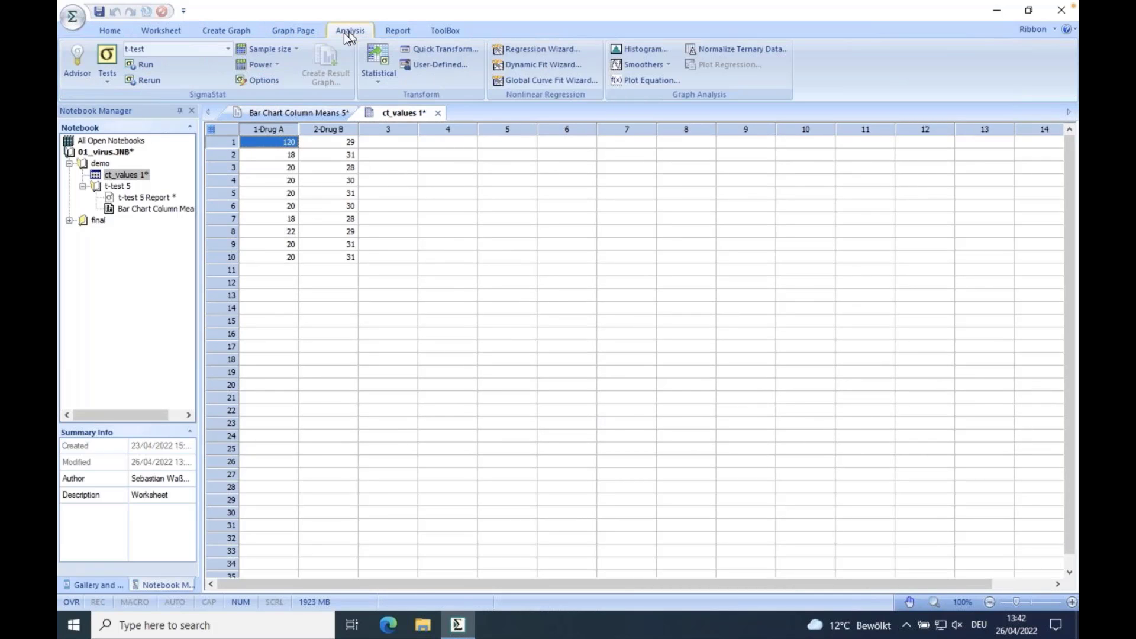
click(138, 80)
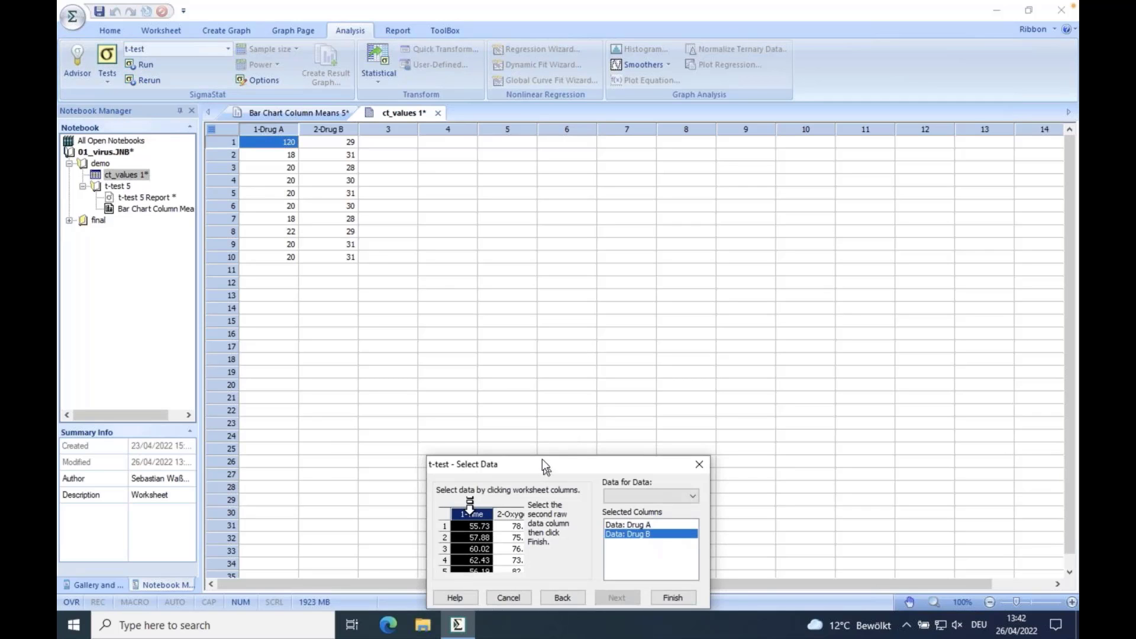
drag(543, 466, 410, 212)
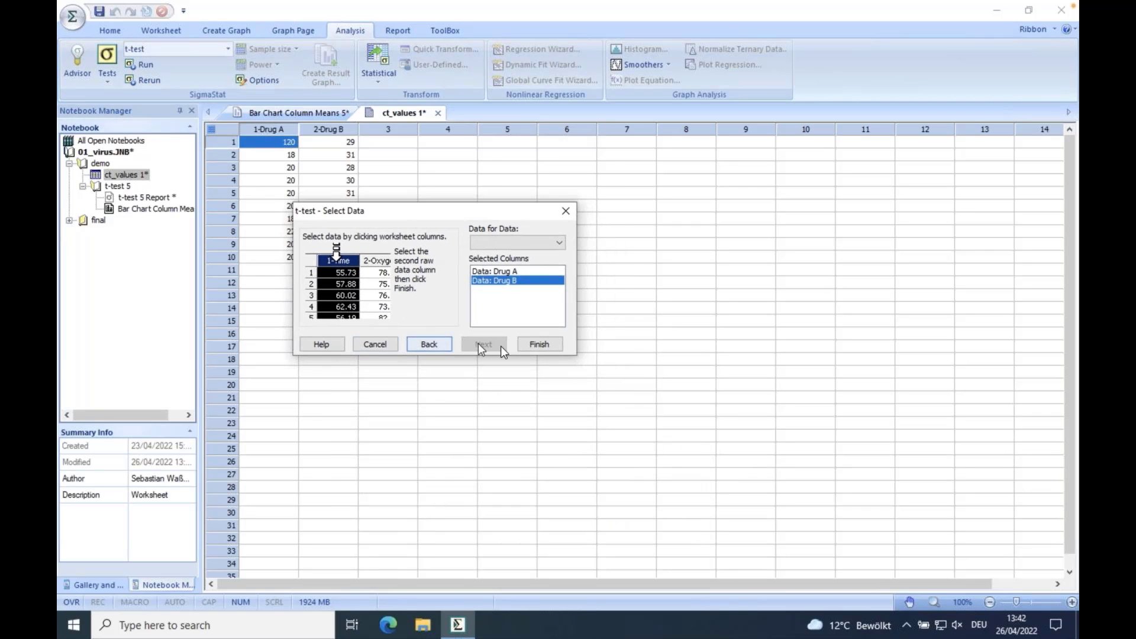
click(552, 343)
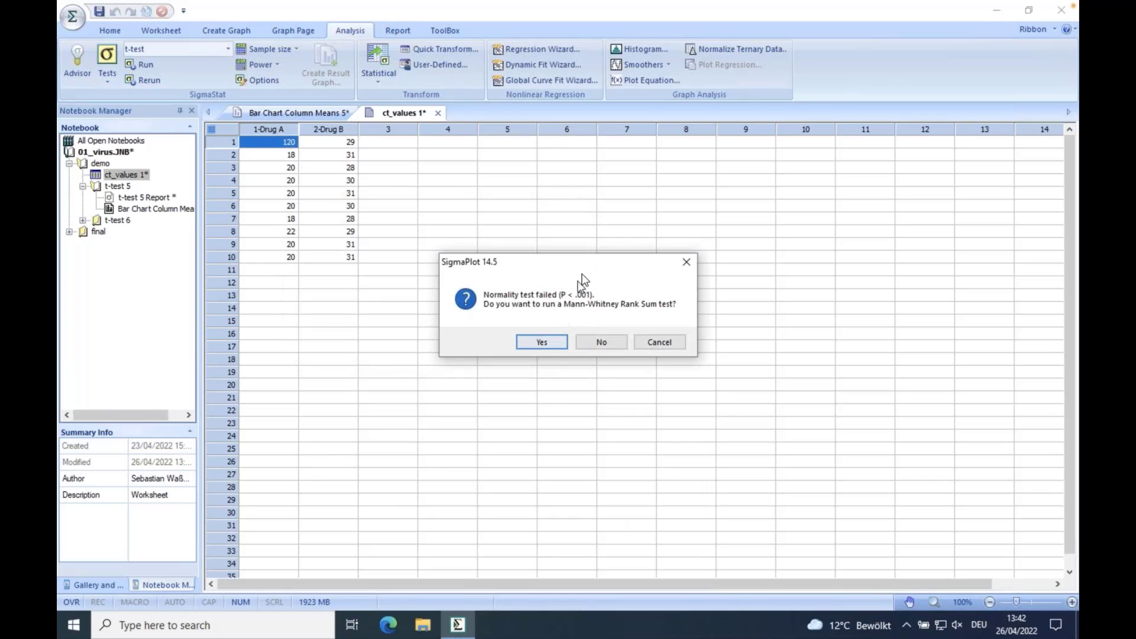
drag(581, 267, 532, 262)
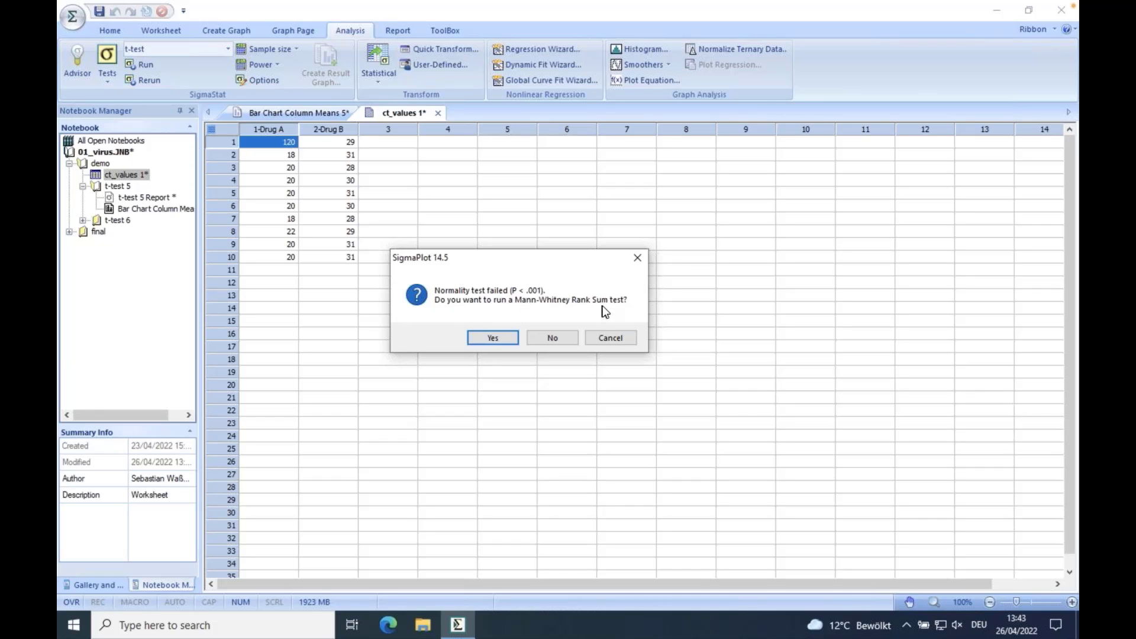
click(493, 337)
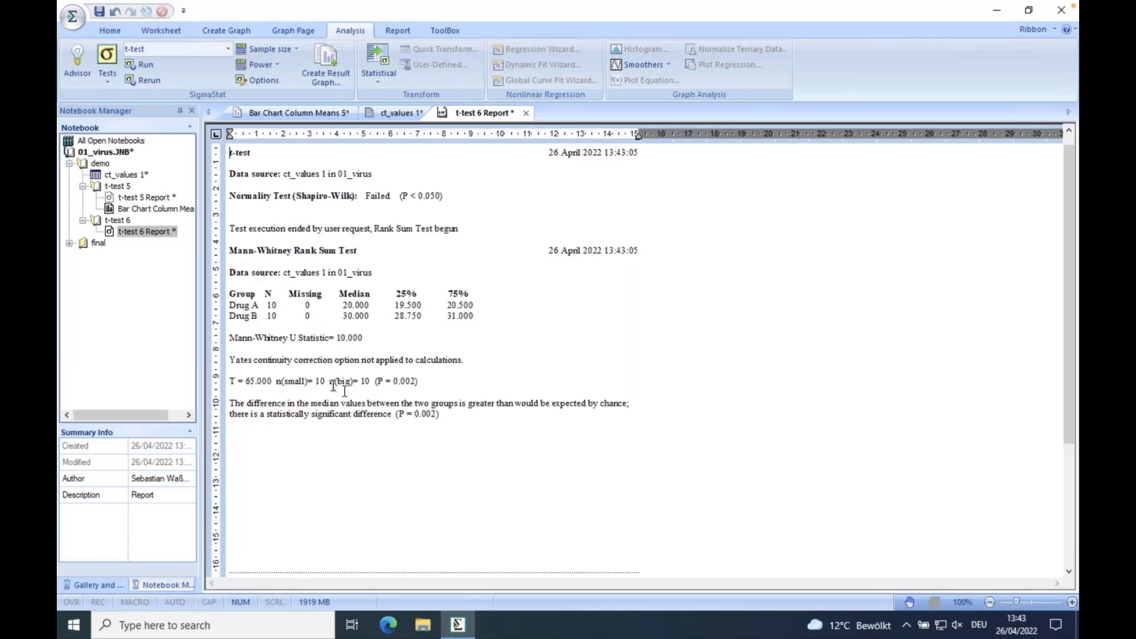
Read the P value and the significance statement in the Mann-Whitney Rank Sum Test report
drag(419, 382, 372, 382)
click(265, 414)
drag(439, 415, 236, 408)
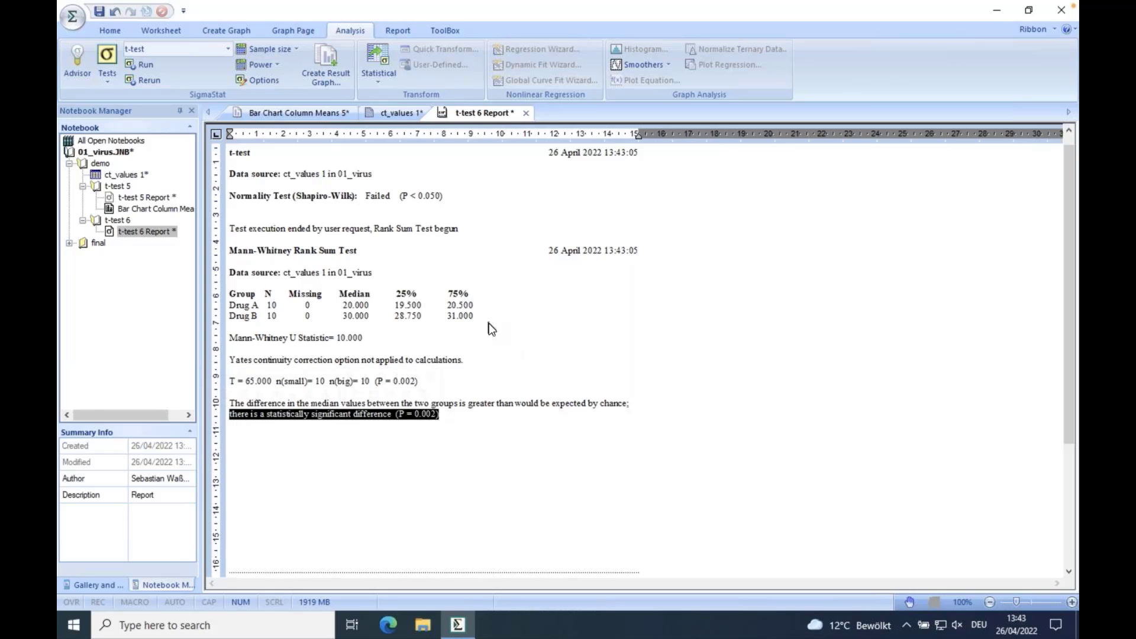
click(458, 417)
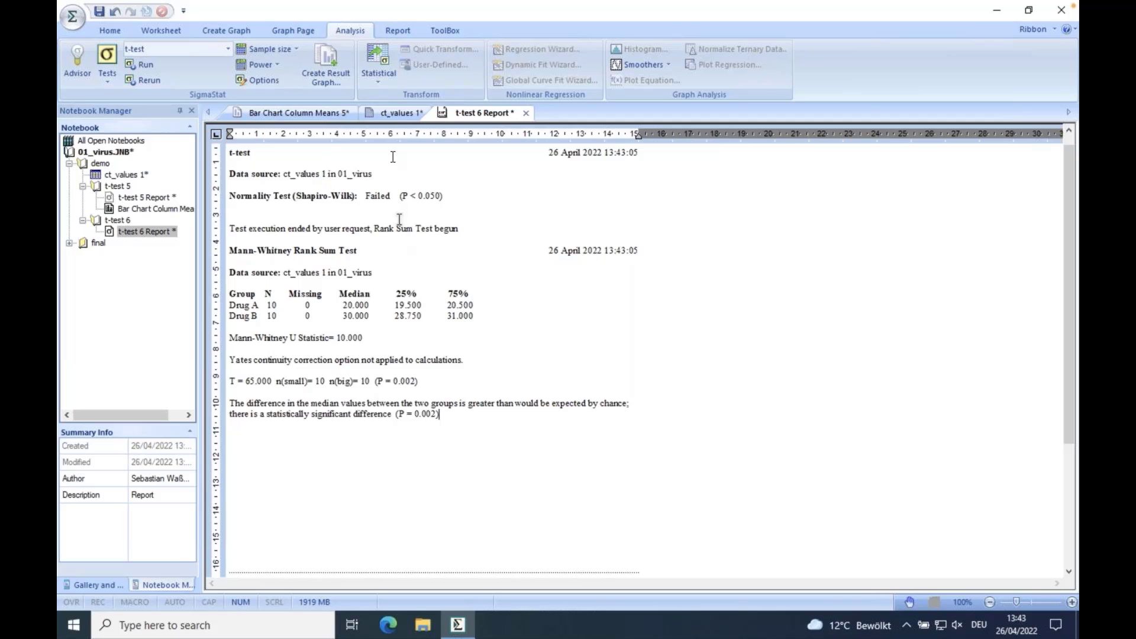
Create a vertical box plot from the Drug A and Drug B columns of ct_values 1, using the Many Y data format
click(386, 113)
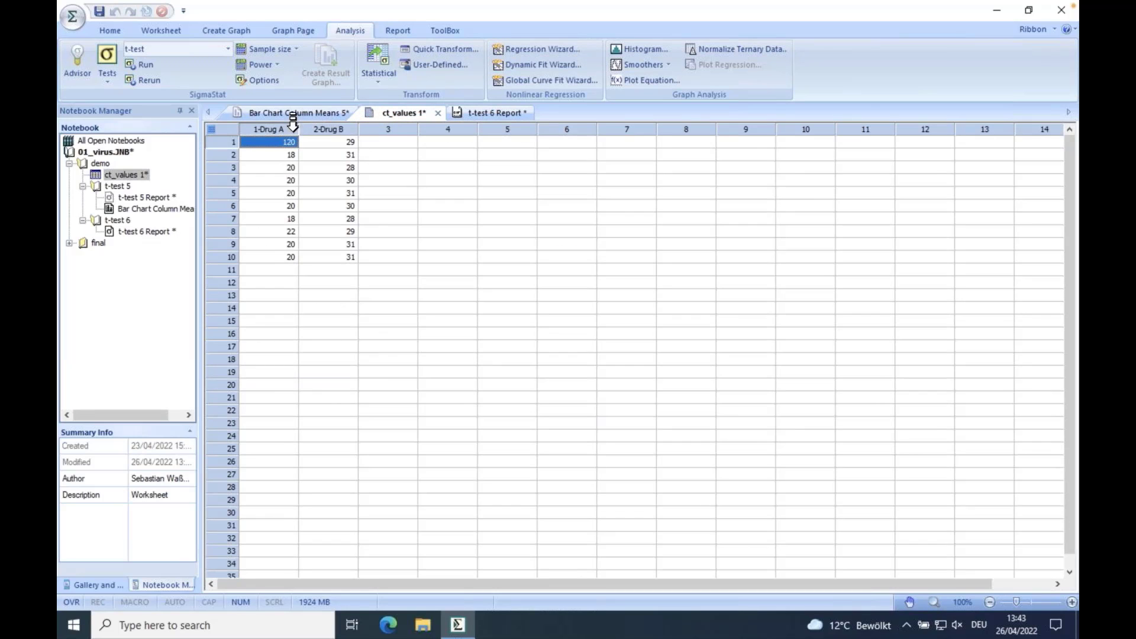
drag(293, 129, 311, 129)
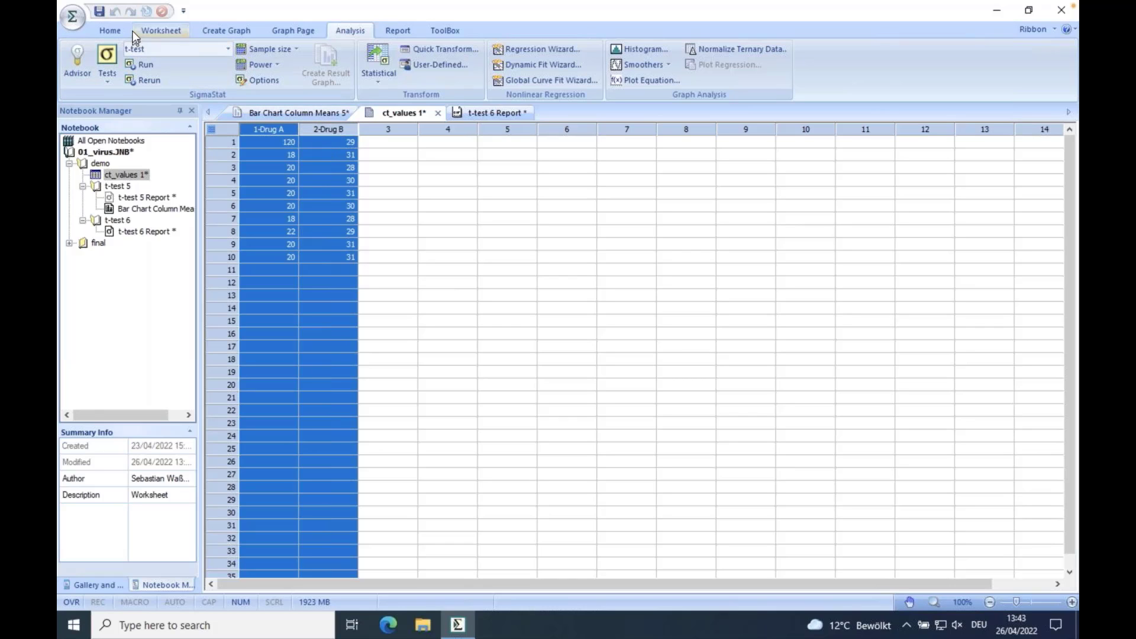
click(215, 29)
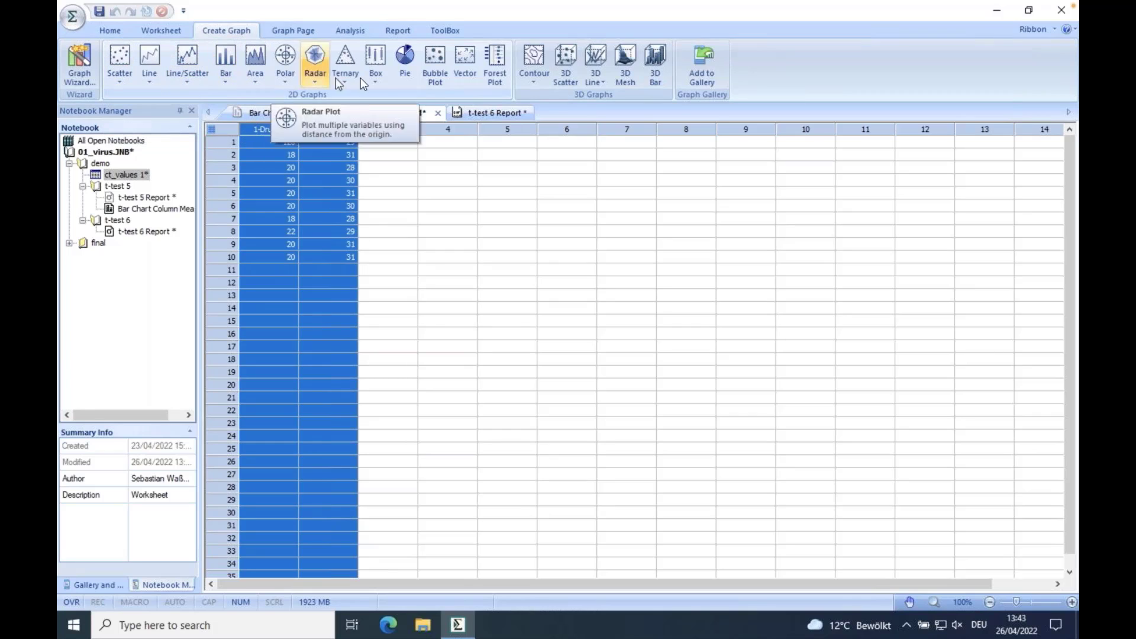
click(379, 77)
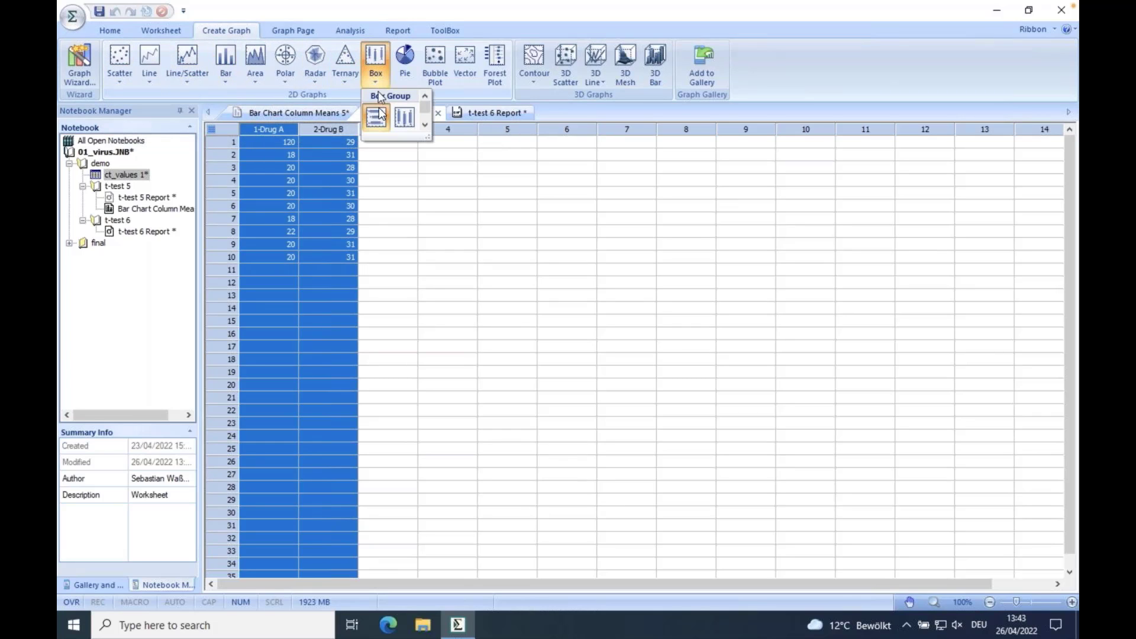
click(406, 118)
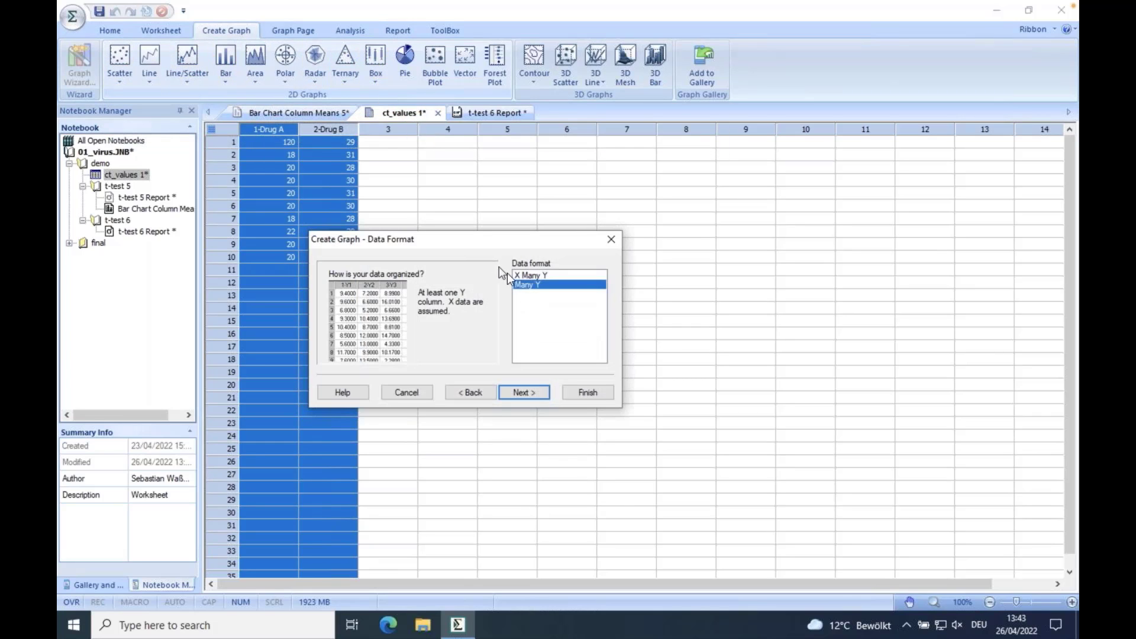
click(544, 273)
click(549, 284)
click(523, 393)
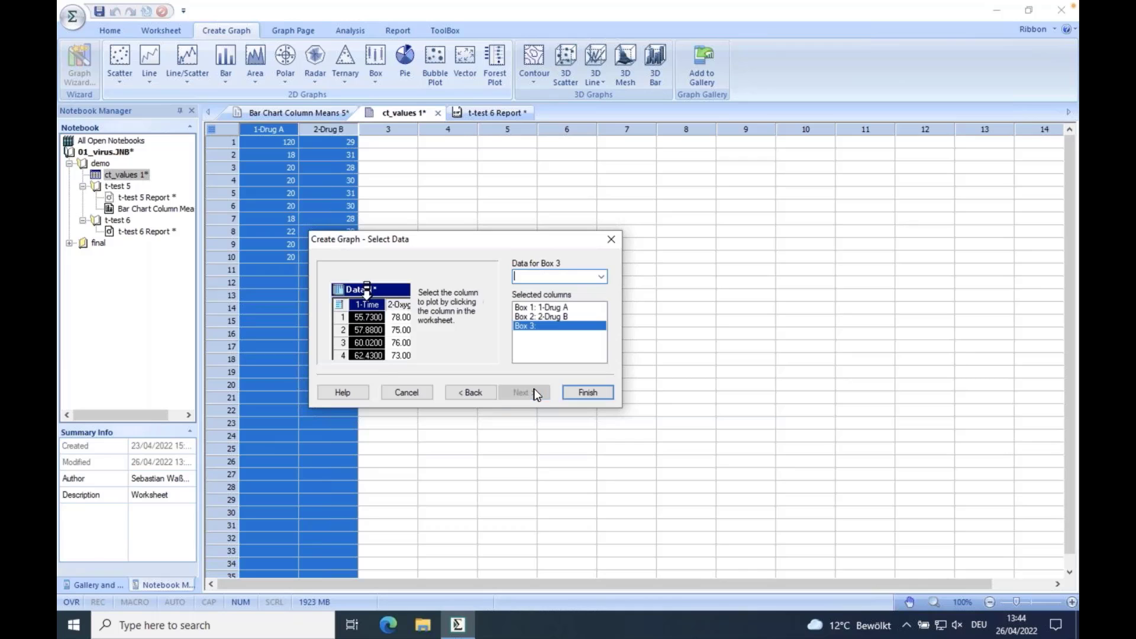
click(552, 318)
click(553, 308)
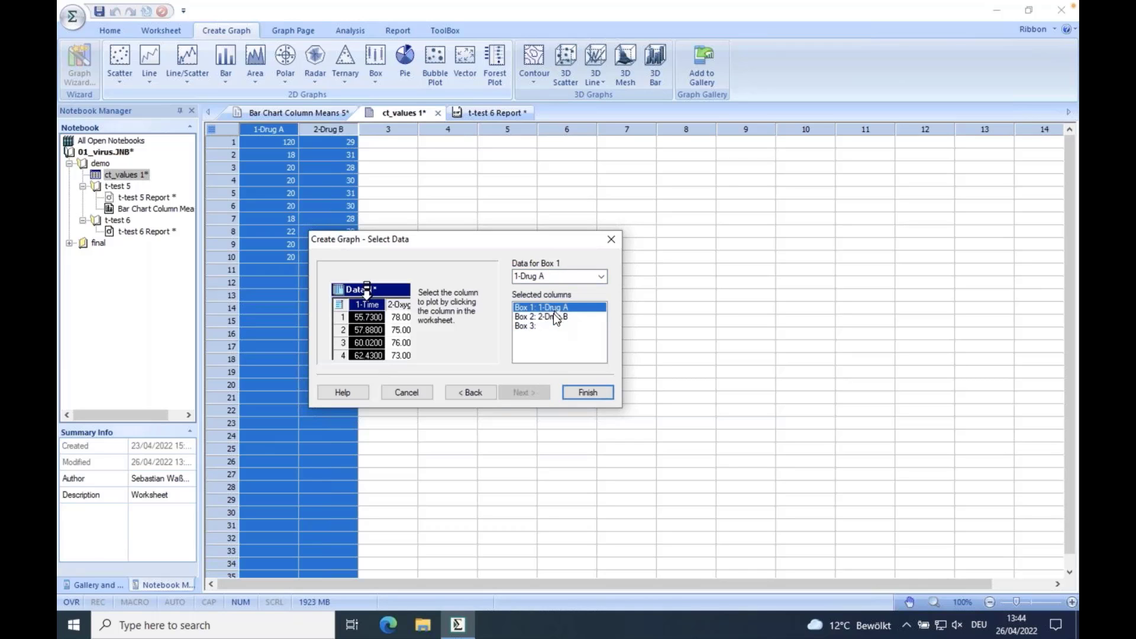
click(552, 318)
click(594, 393)
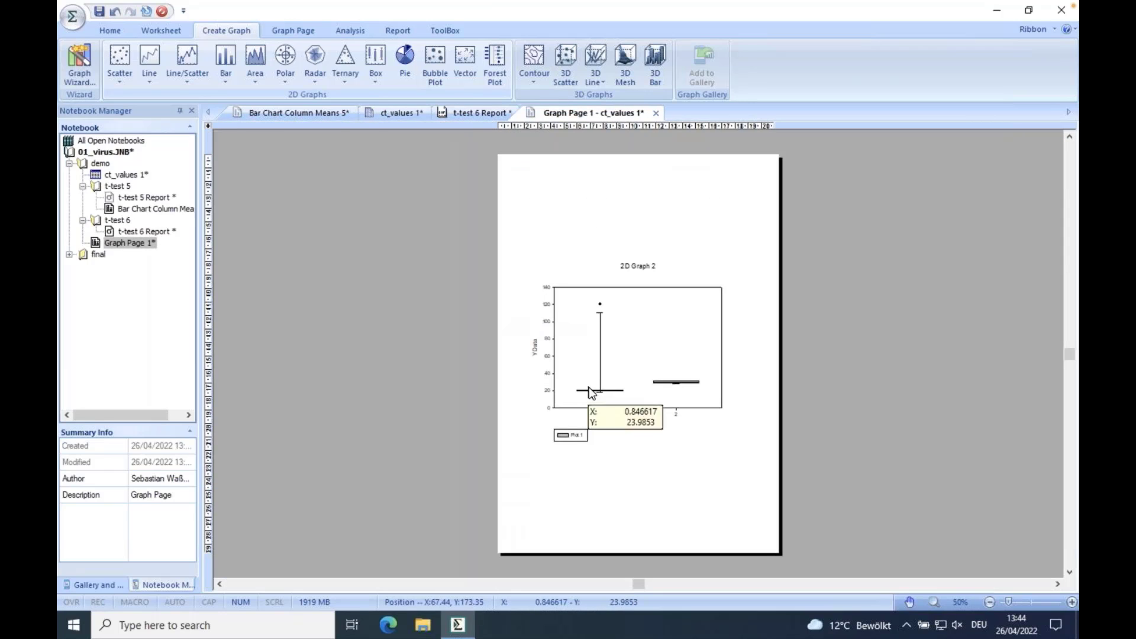
Compare the new box plot with the Bar Chart Column Means graph
click(1072, 602)
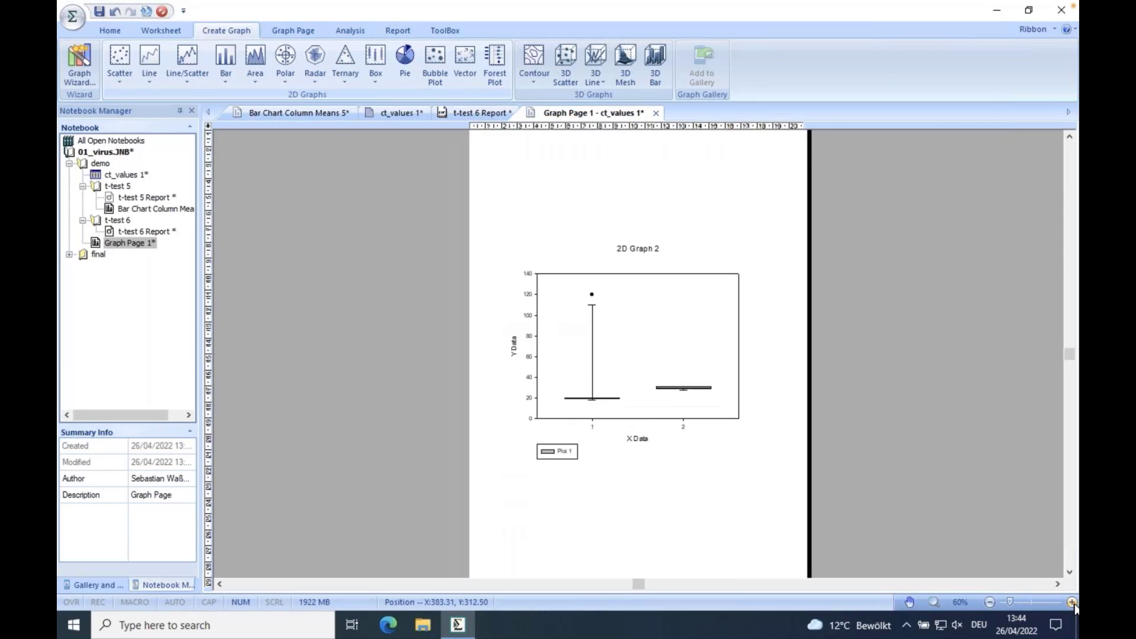
click(1072, 602)
click(1072, 602)
click(1072, 602)
click(1072, 602)
click(1072, 602)
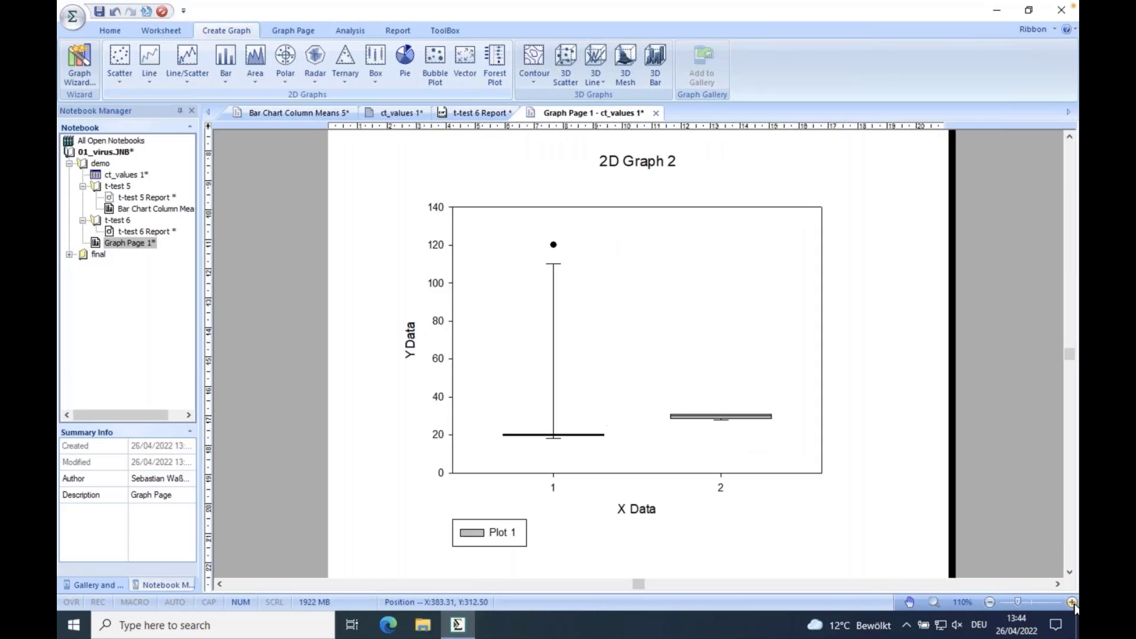
click(1072, 602)
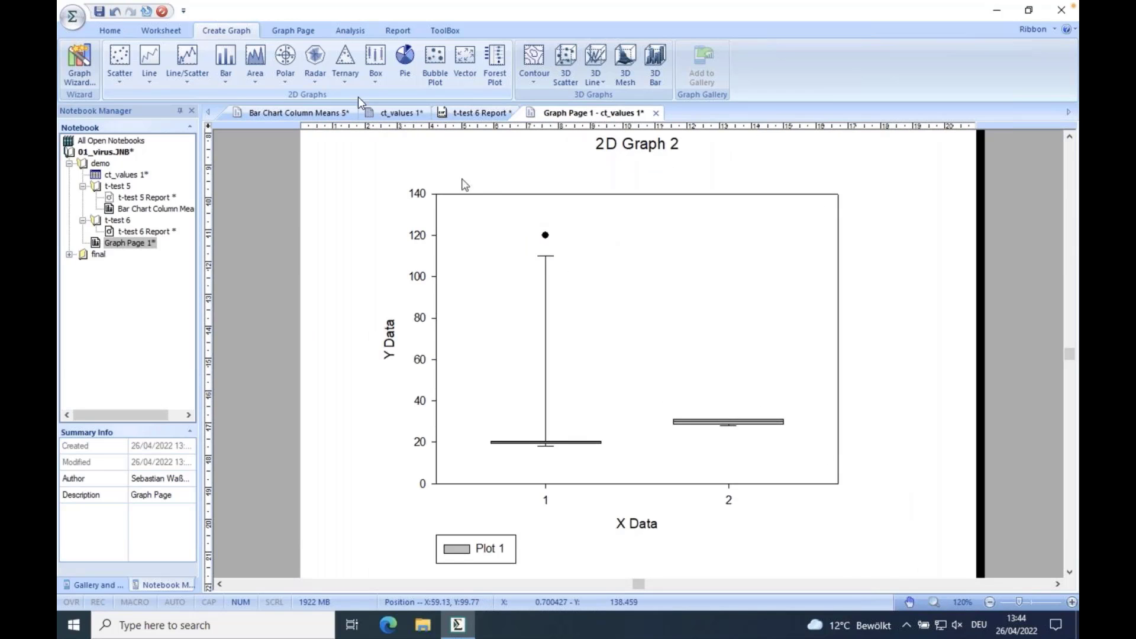
click(294, 113)
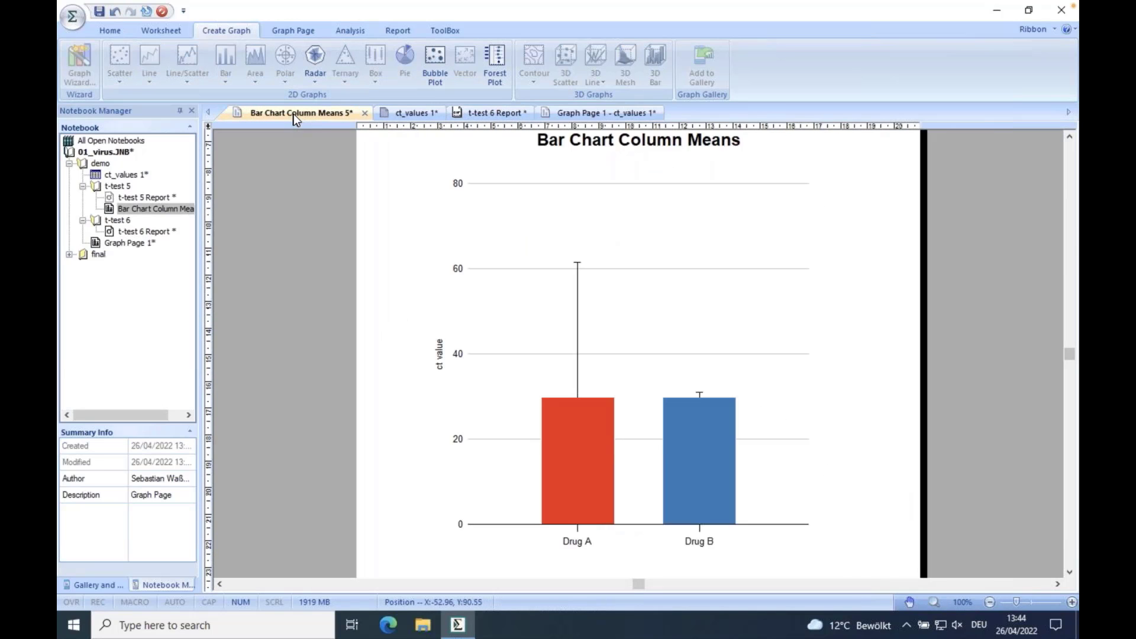
click(570, 113)
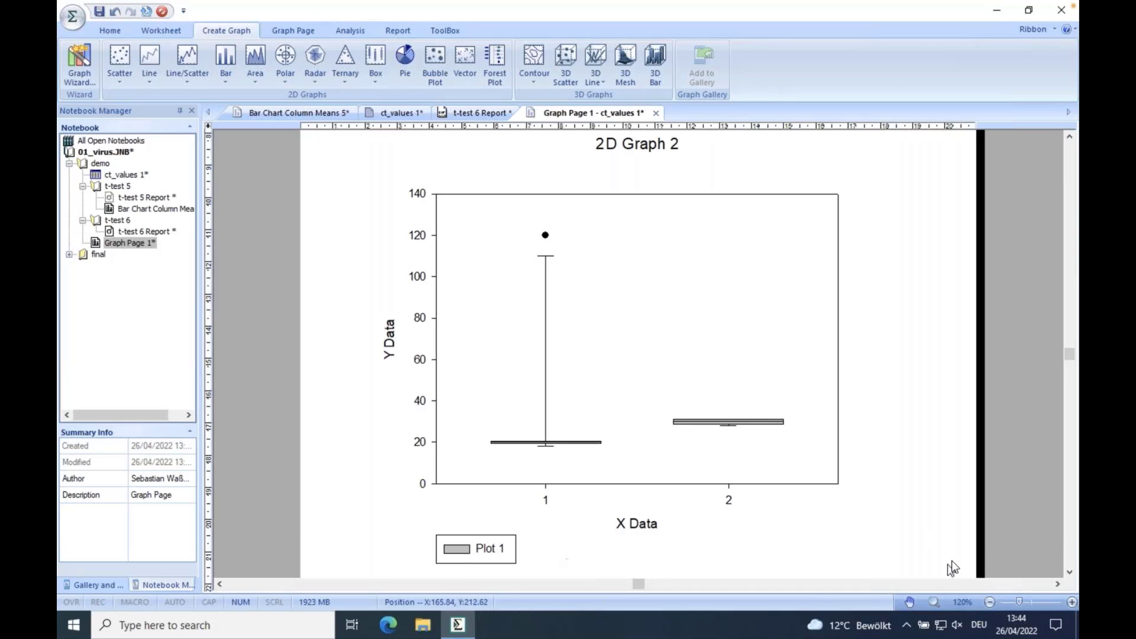
Examine the boxes, whiskers and outlier point of the box plot at 160% magnification and select the graph
click(1072, 601)
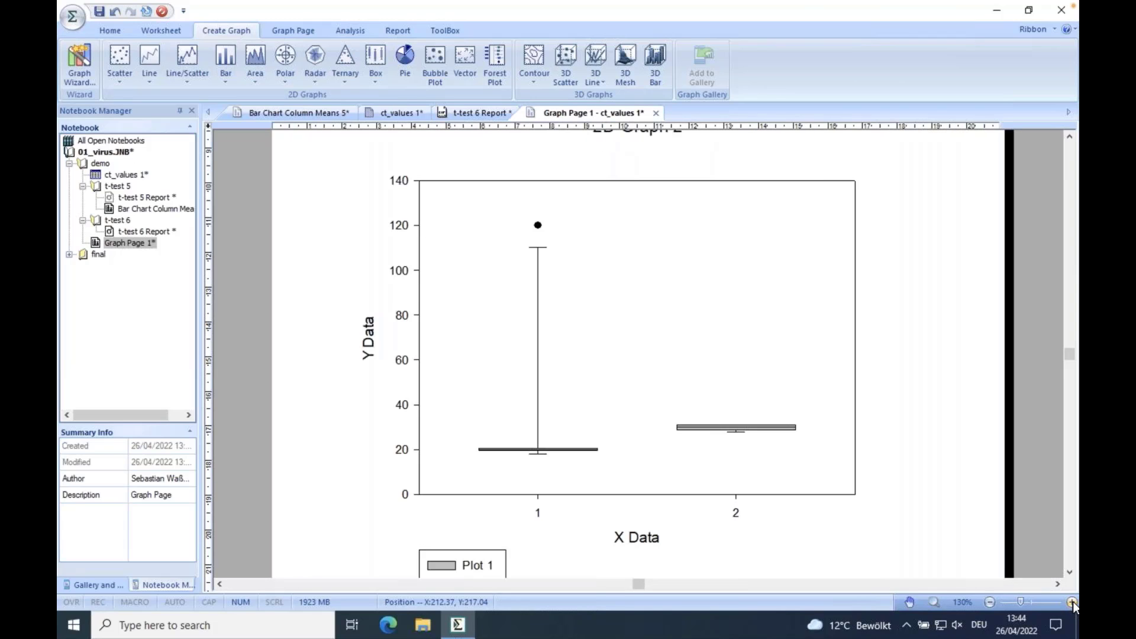
click(1072, 601)
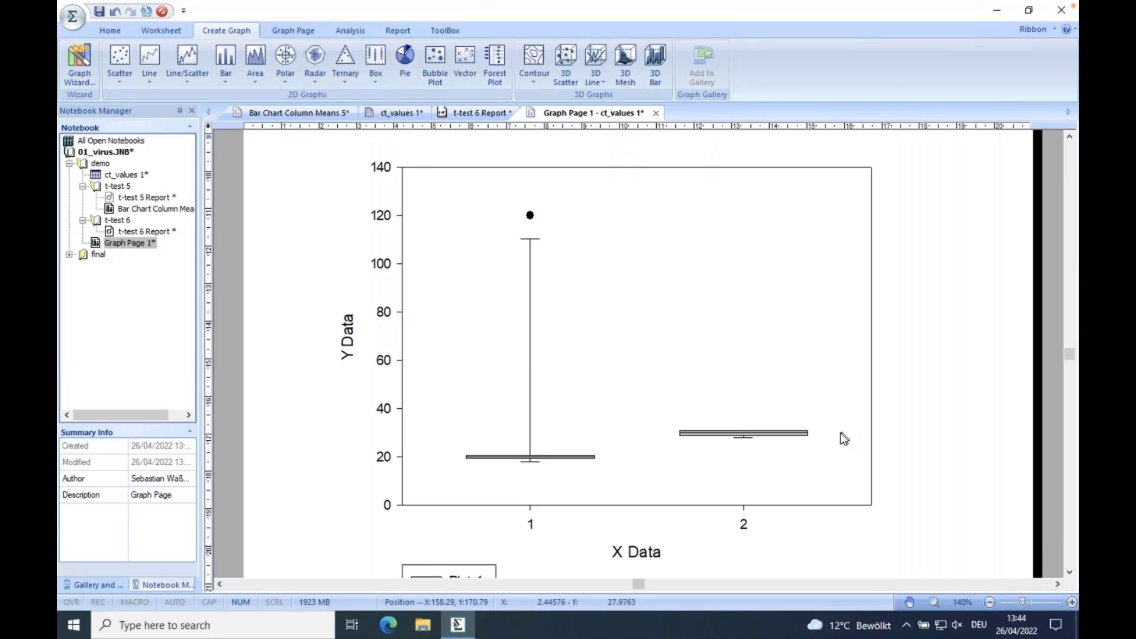
click(1072, 601)
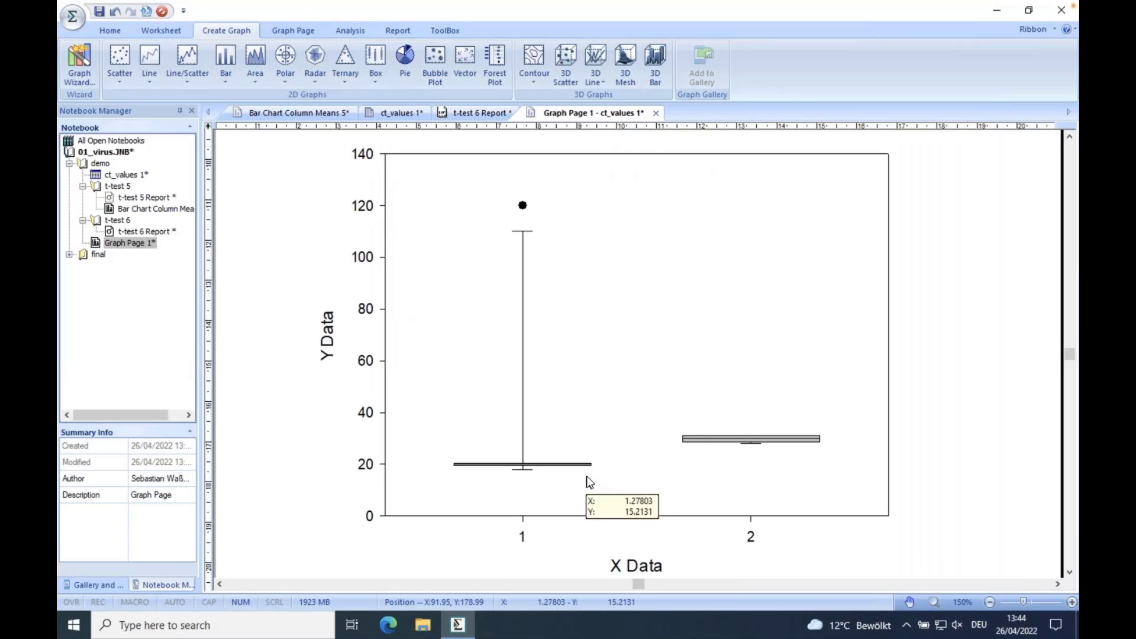
click(1071, 602)
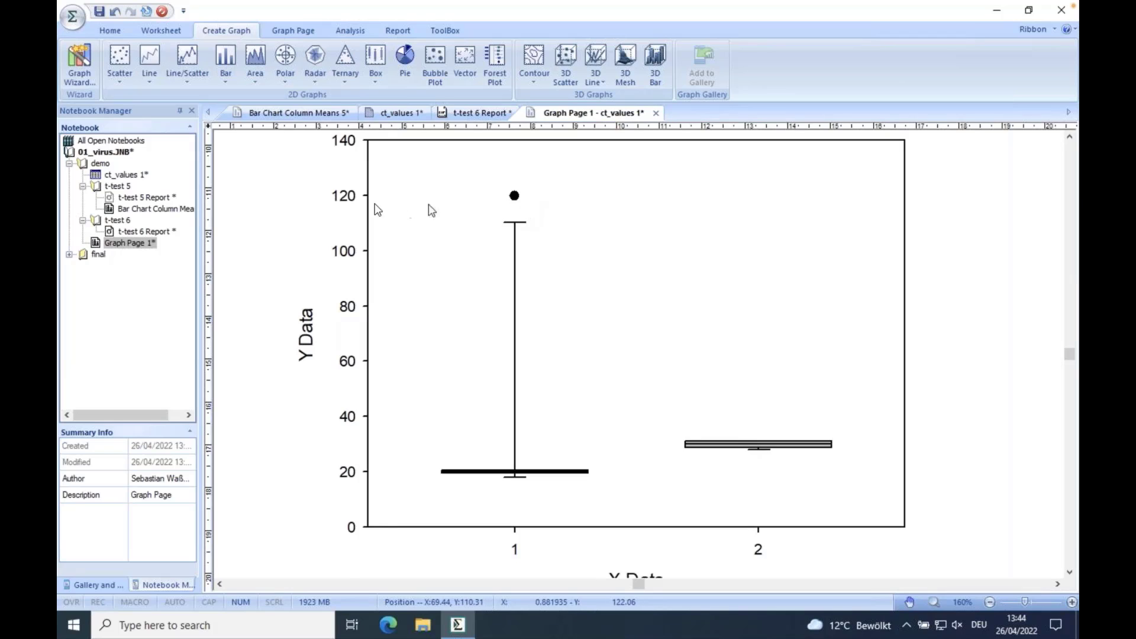
click(437, 282)
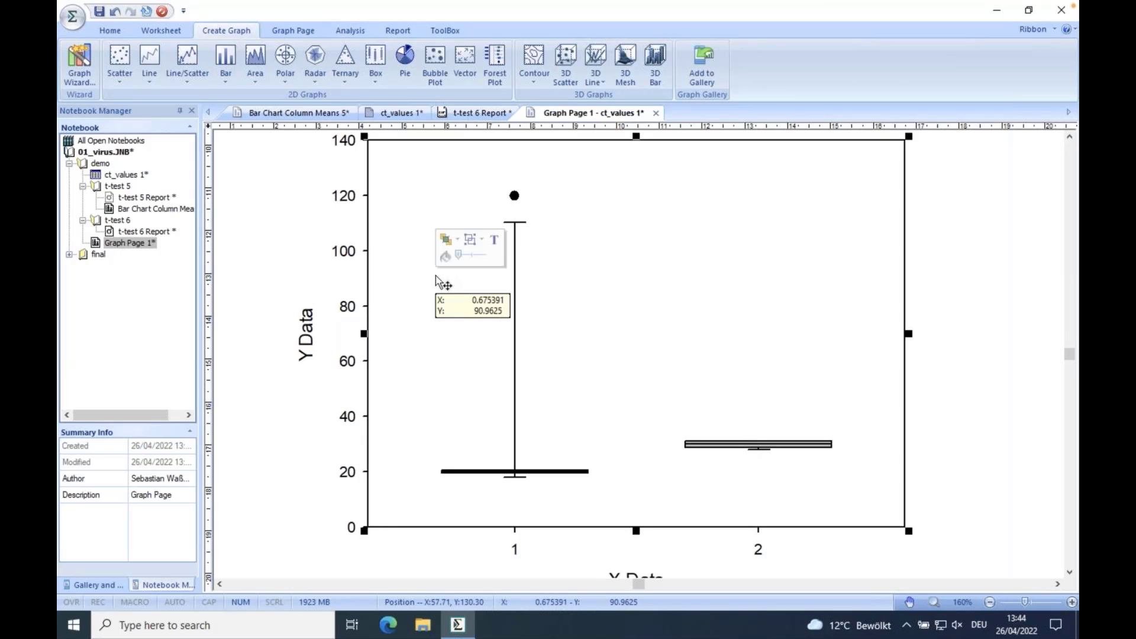
Add a break to the Y Data axis of the box plot that omits the range from 40 to 100
right_click(408, 290)
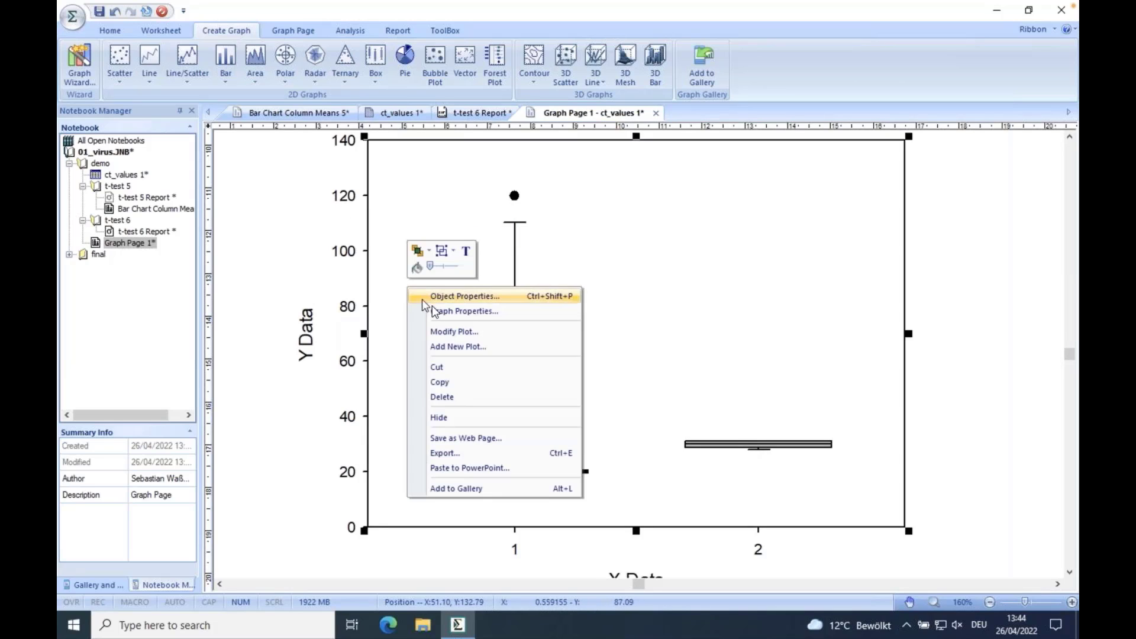
click(476, 312)
drag(272, 194, 807, 239)
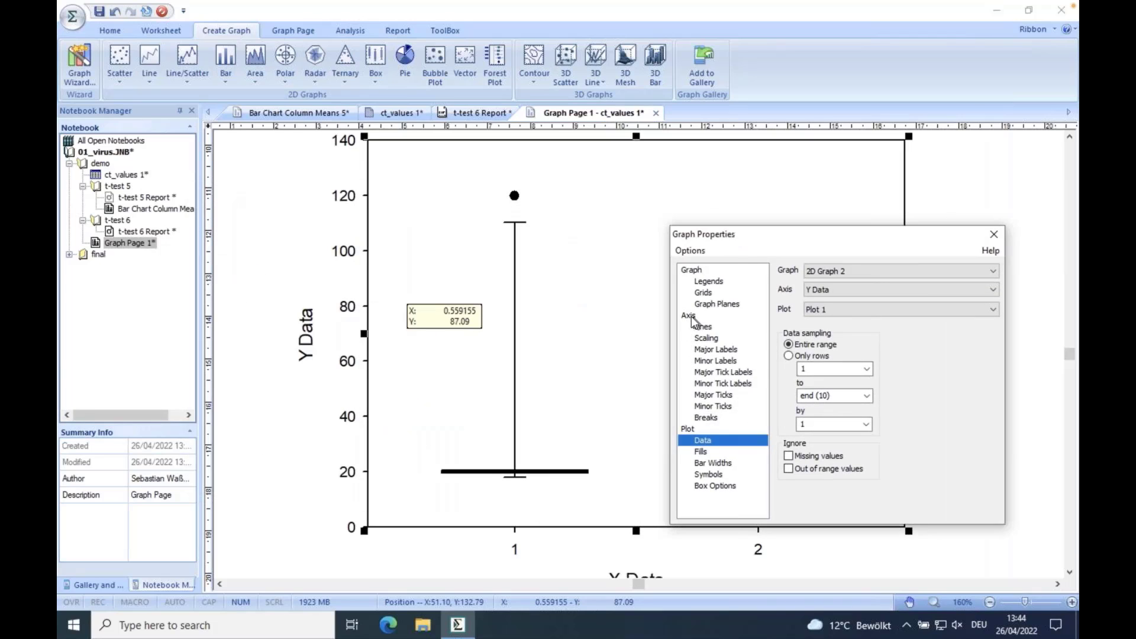
click(704, 419)
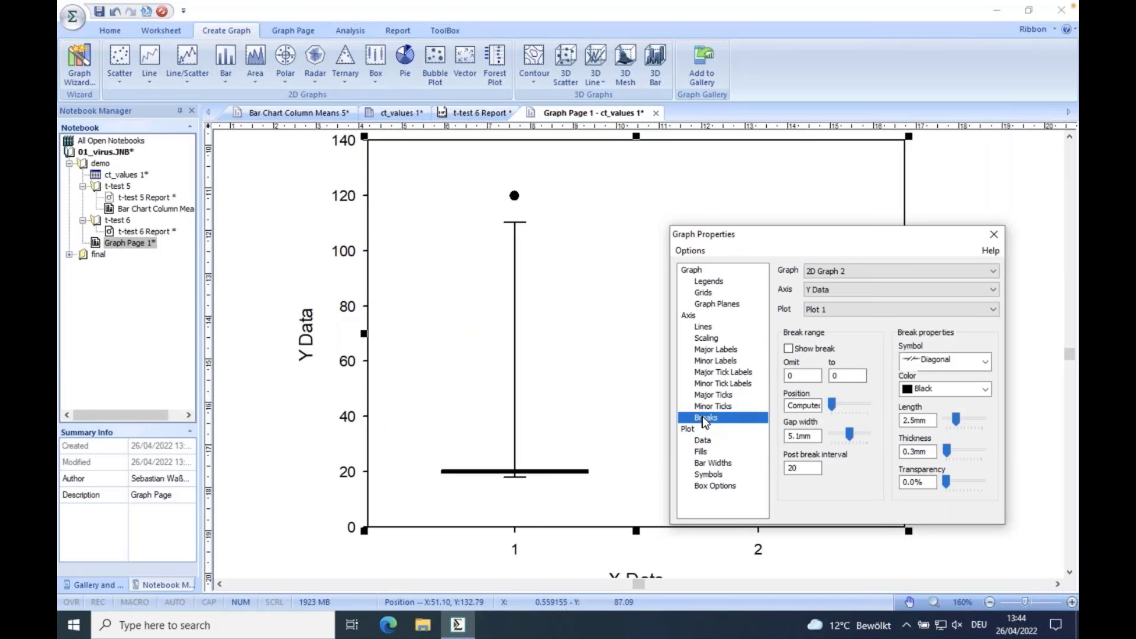
click(822, 289)
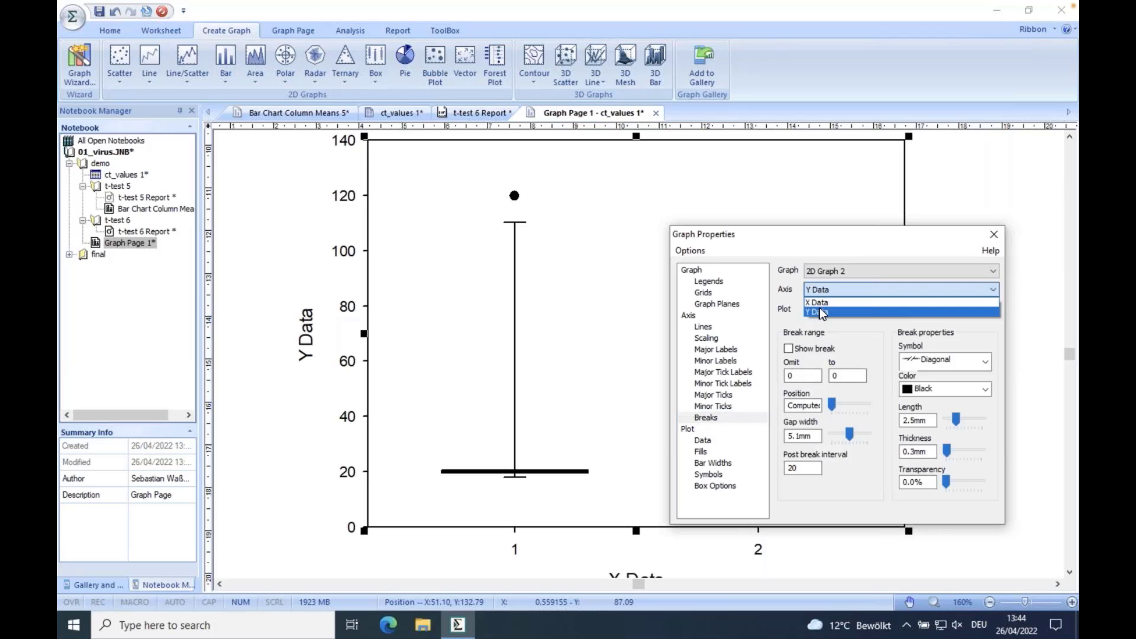
click(820, 312)
drag(833, 242, 802, 243)
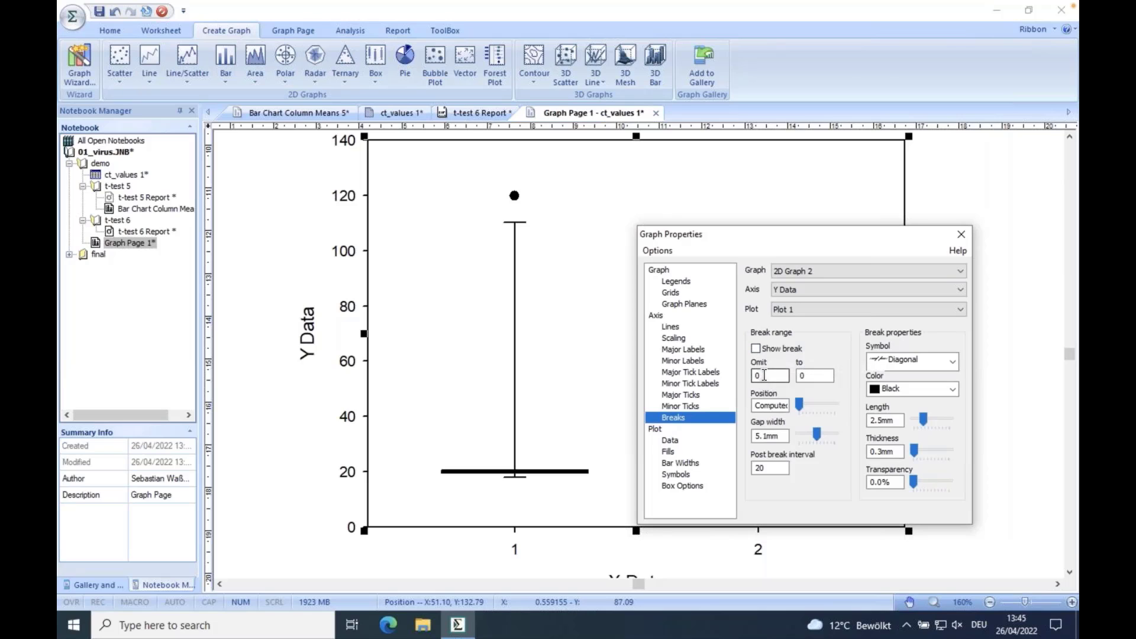
drag(741, 244, 808, 106)
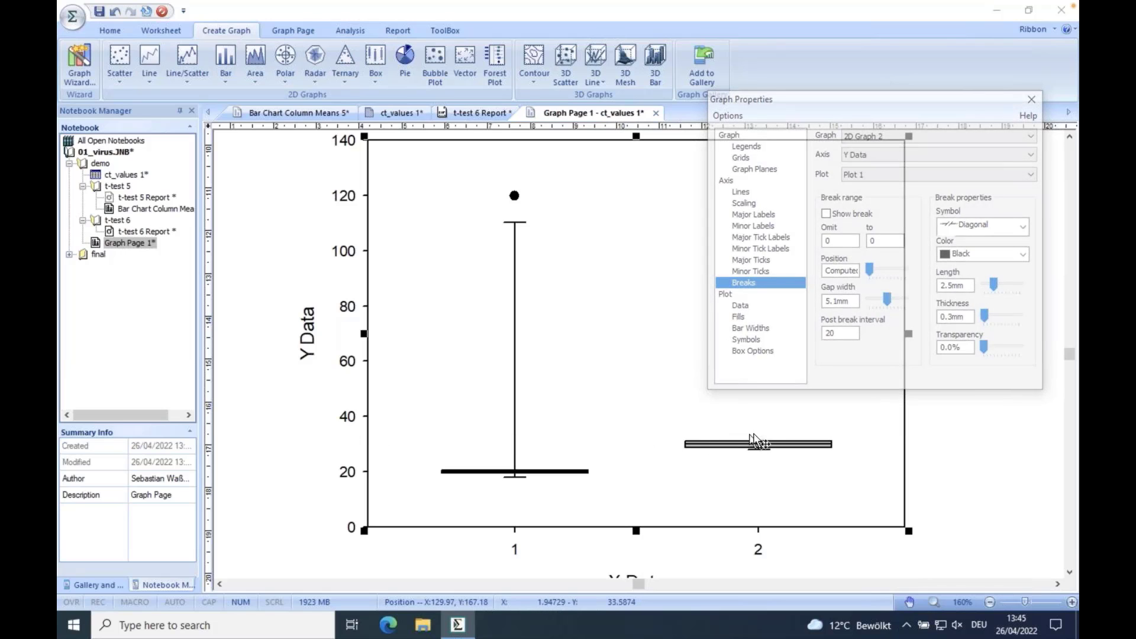
double_click(831, 240)
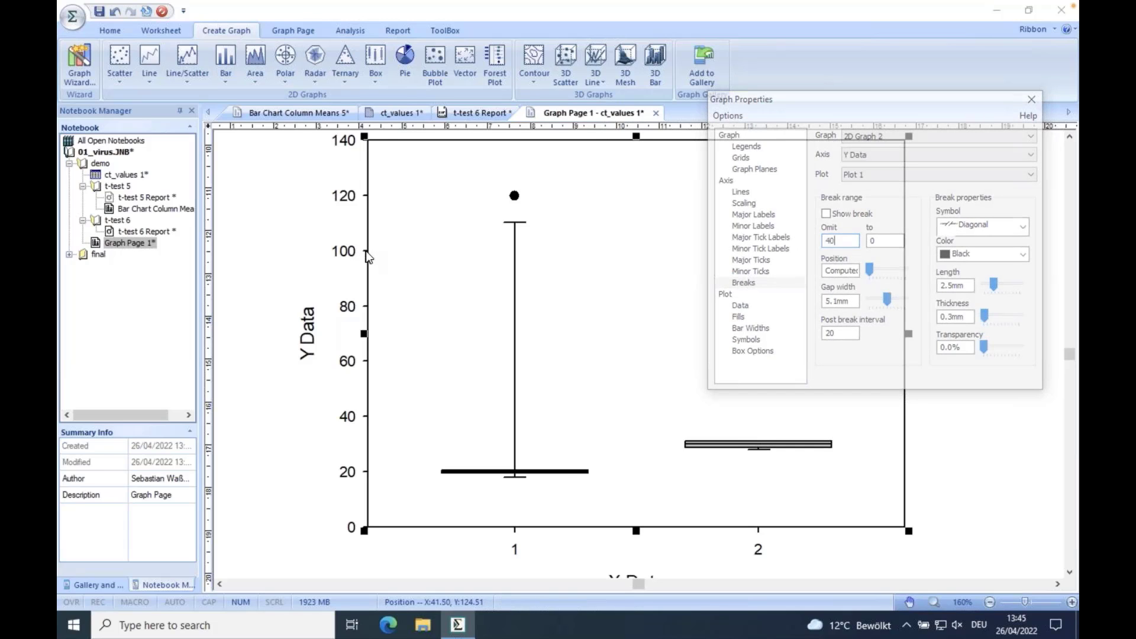
click(876, 241)
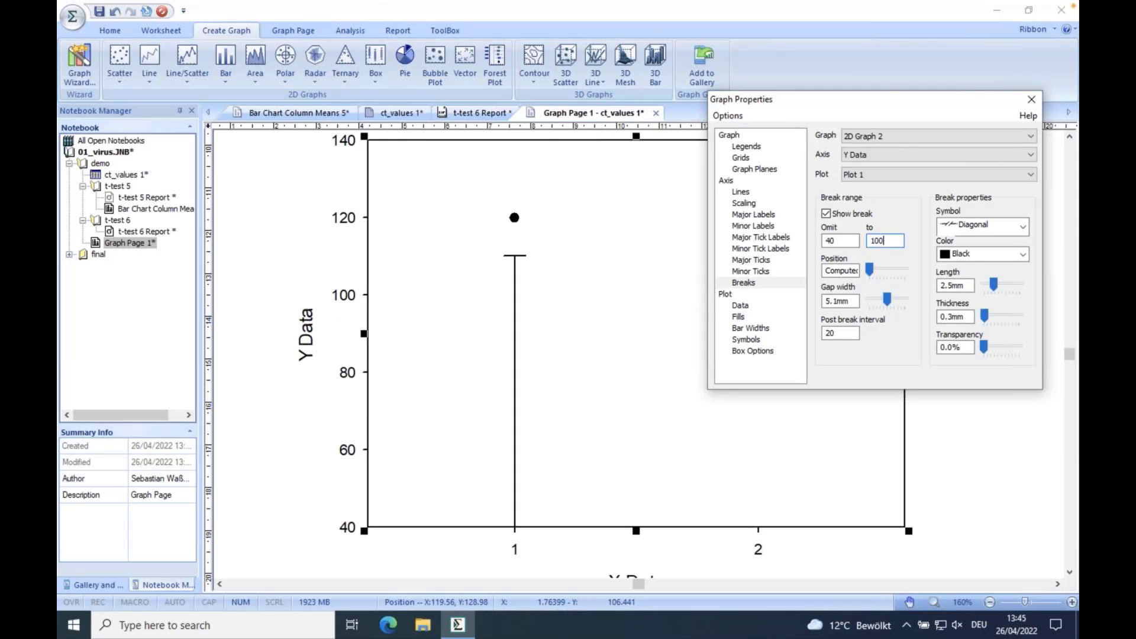
key(Tab)
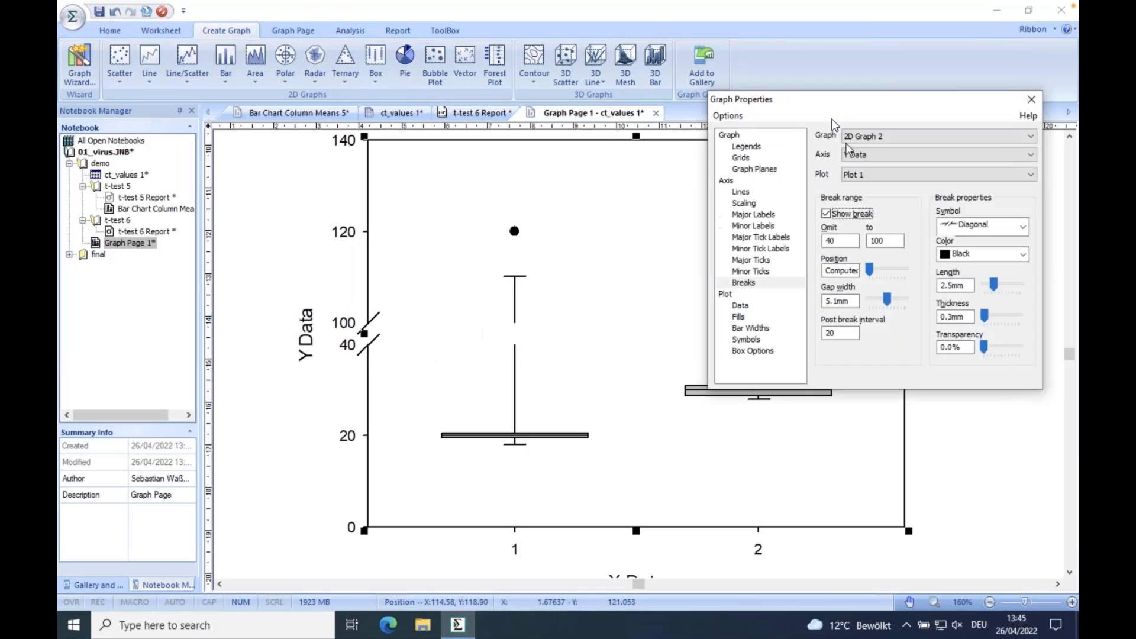
Compare the two boxes, their whiskers and the outlier on the broken Y axis, keeping the graph properties open
drag(829, 115, 973, 249)
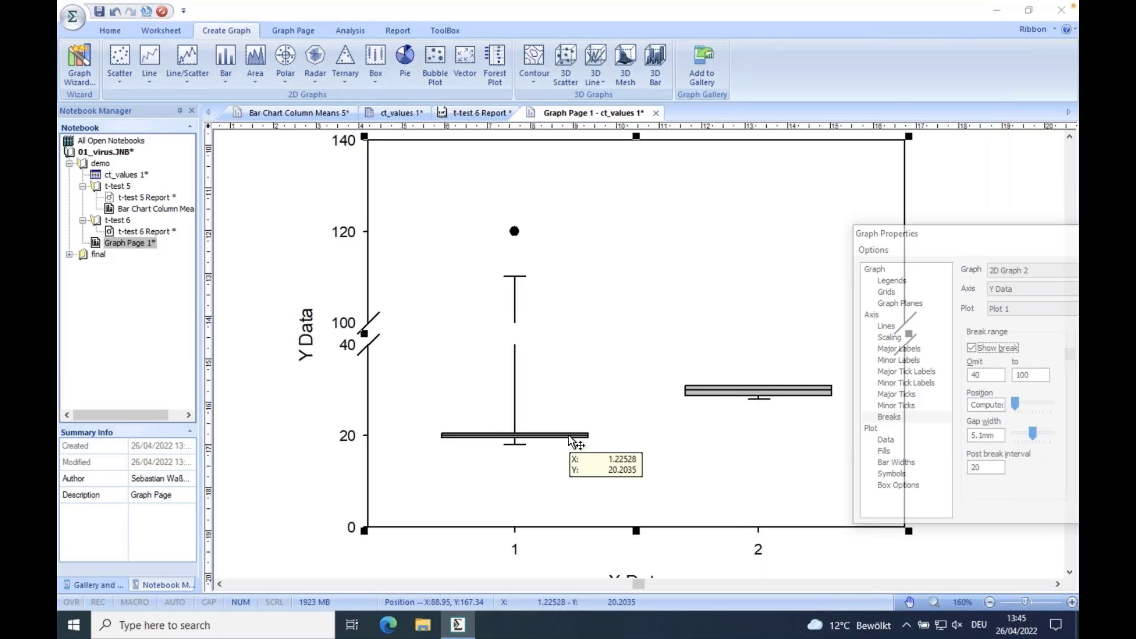
drag(947, 238, 704, 231)
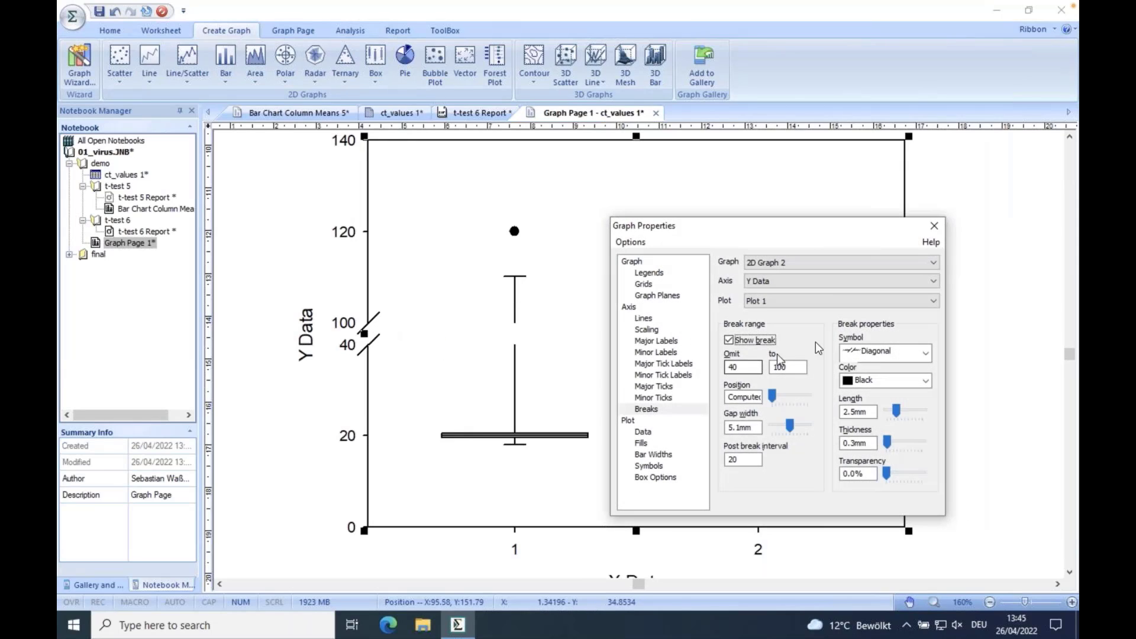
drag(792, 231, 959, 167)
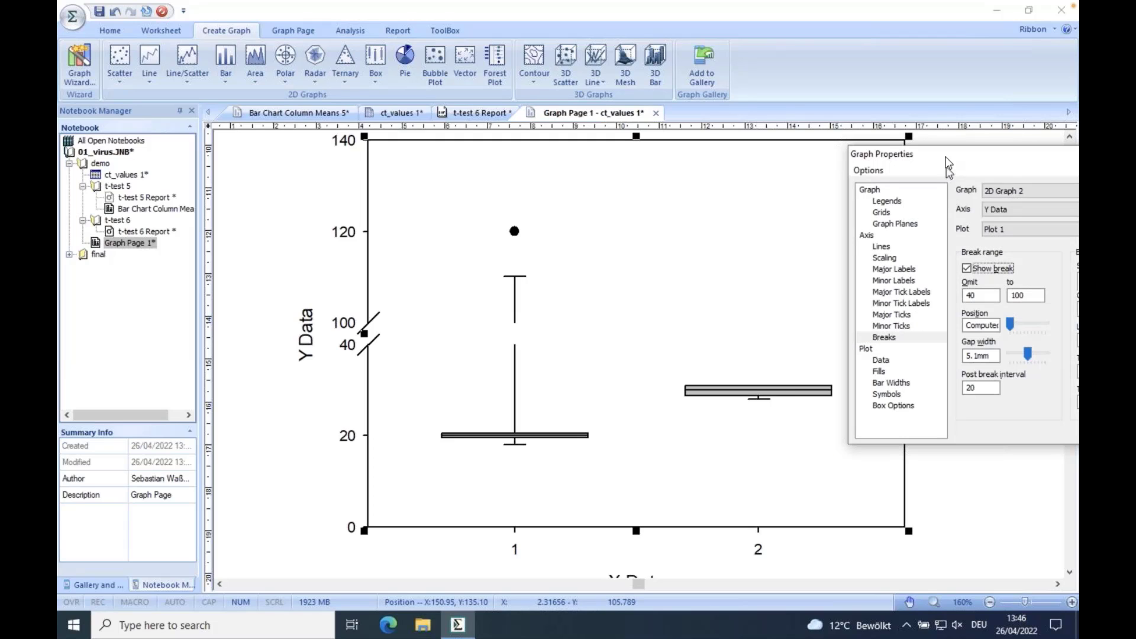
drag(947, 162, 914, 172)
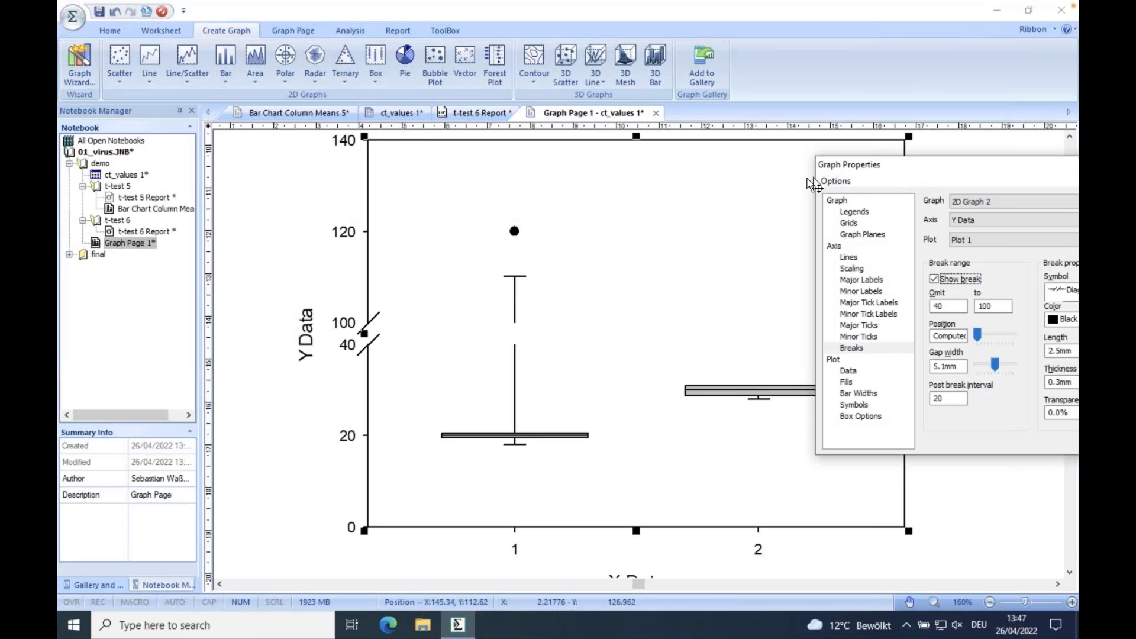
Look through the plot's Box Options, Data, Fills, Bar Widths and Symbols settings in the graph properties
drag(929, 161, 749, 160)
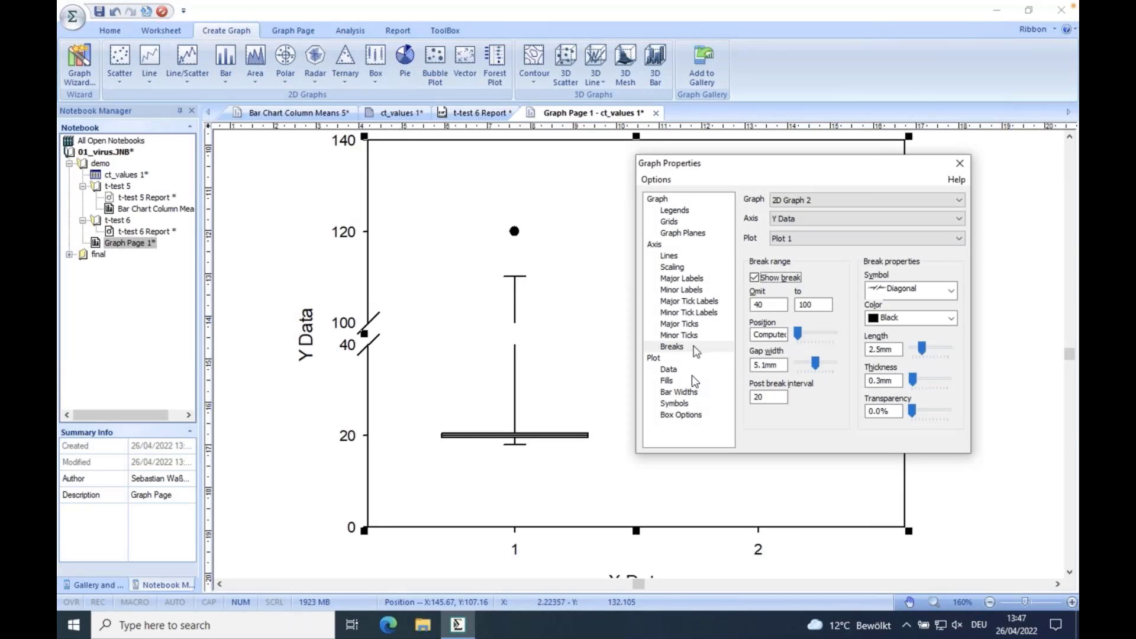
click(678, 413)
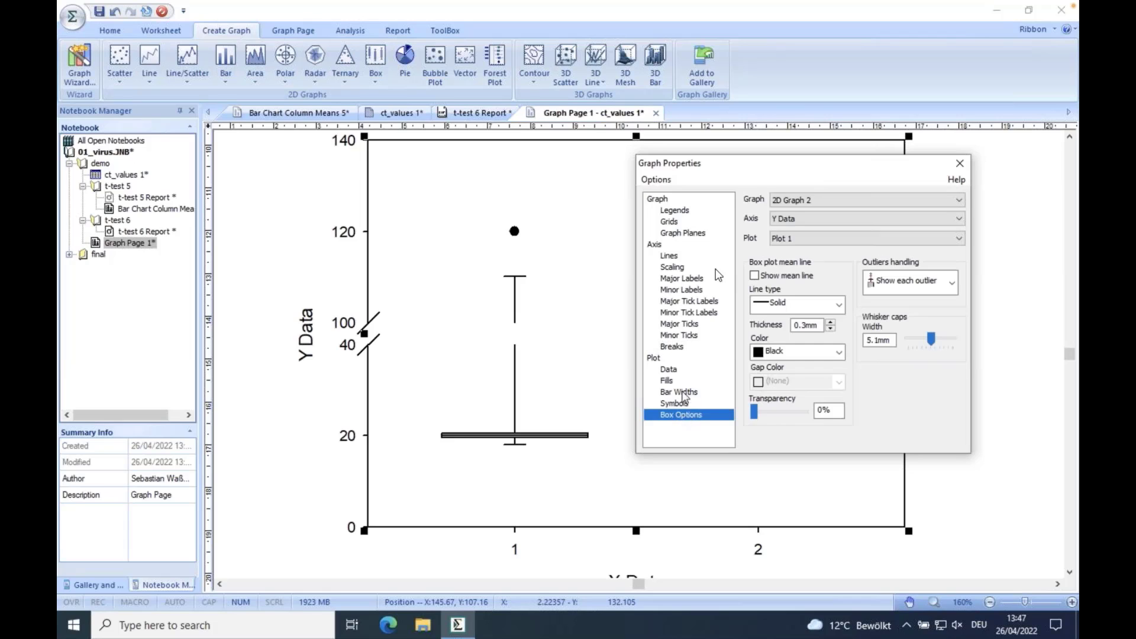
drag(741, 173, 788, 94)
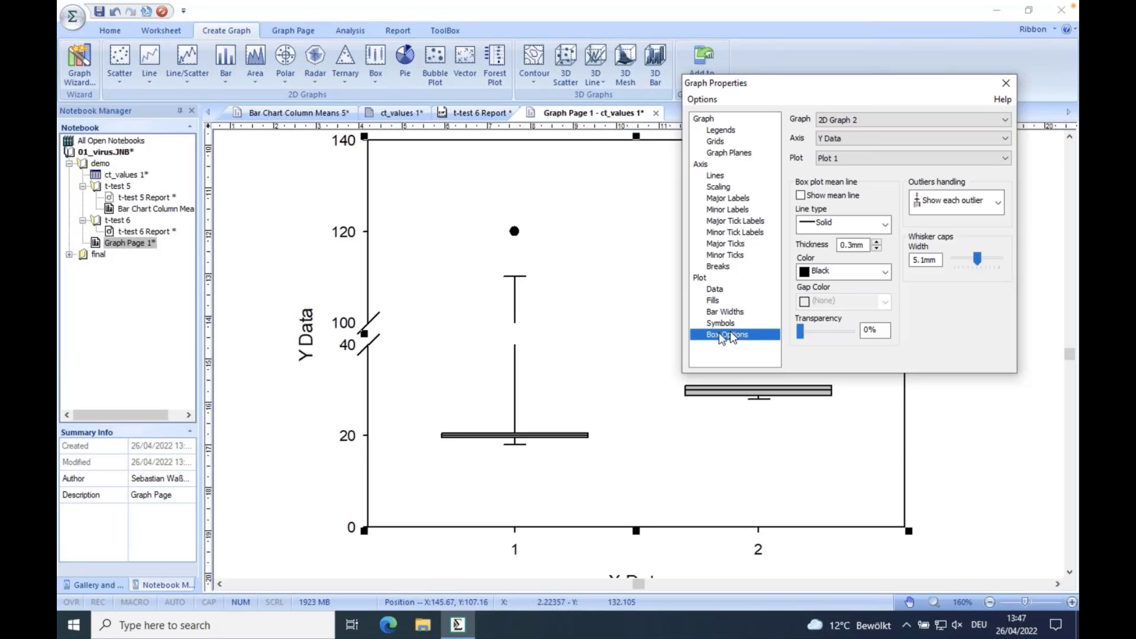
click(714, 290)
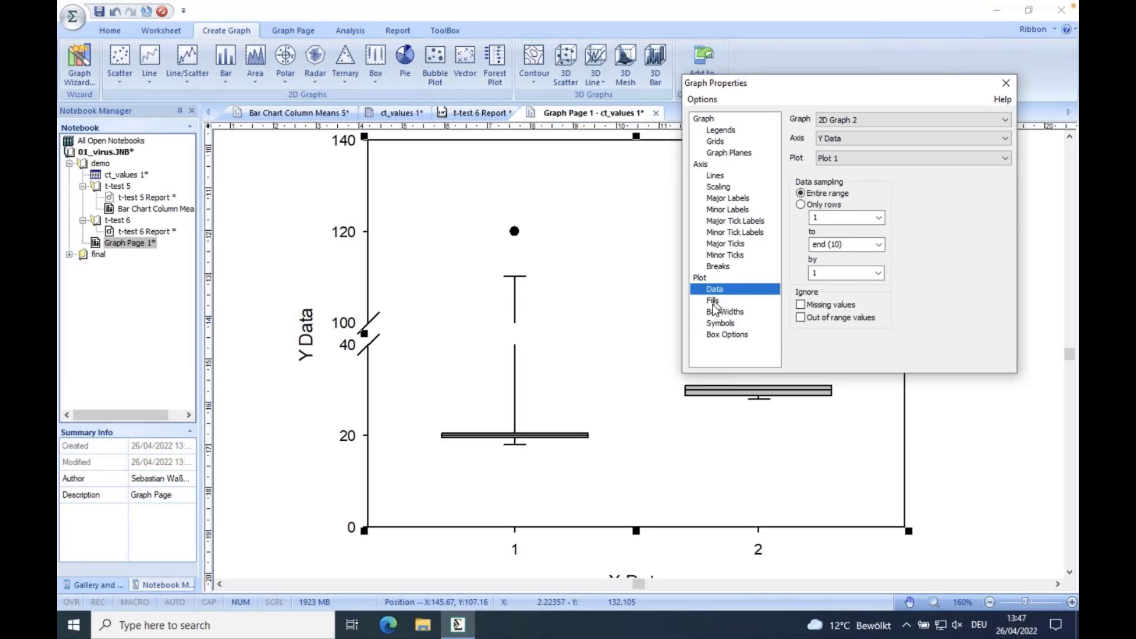
click(713, 300)
click(717, 314)
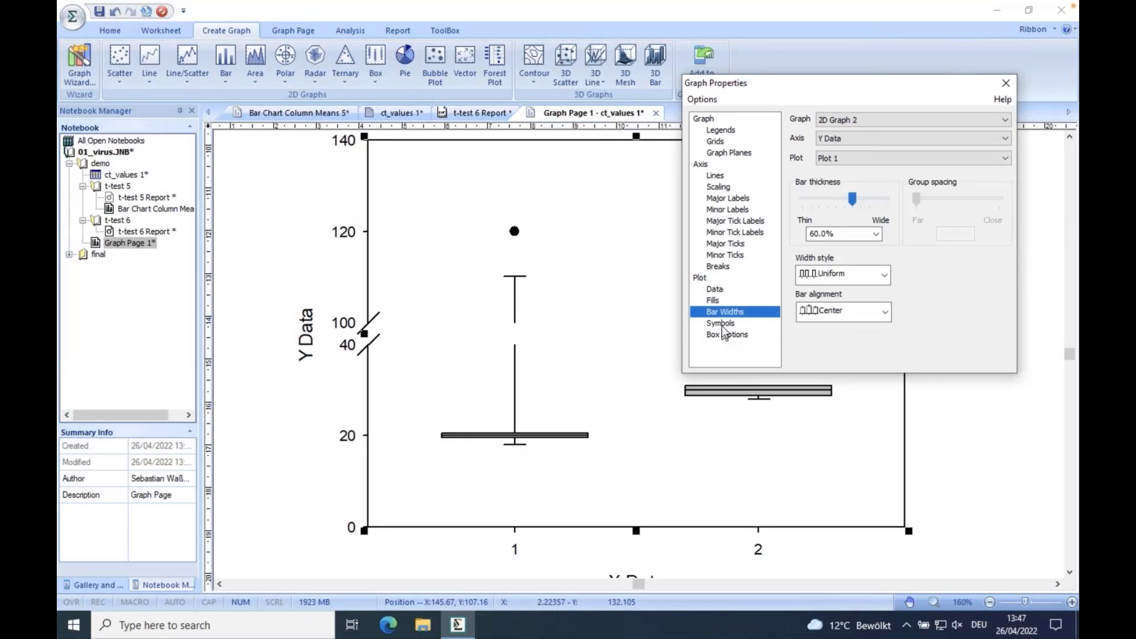
click(720, 325)
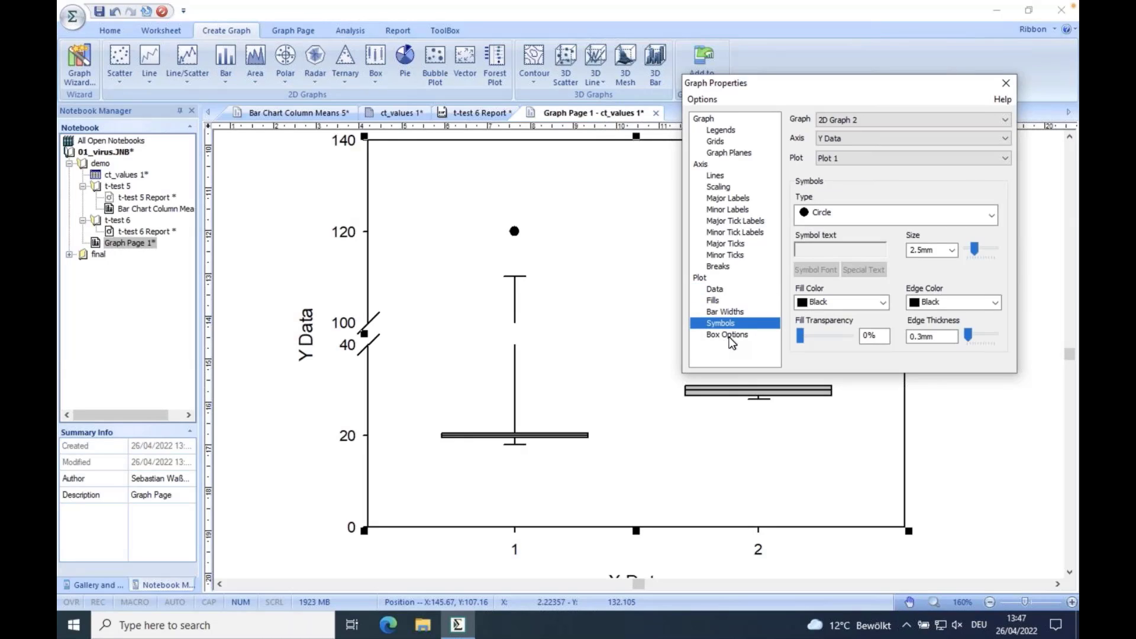
click(724, 312)
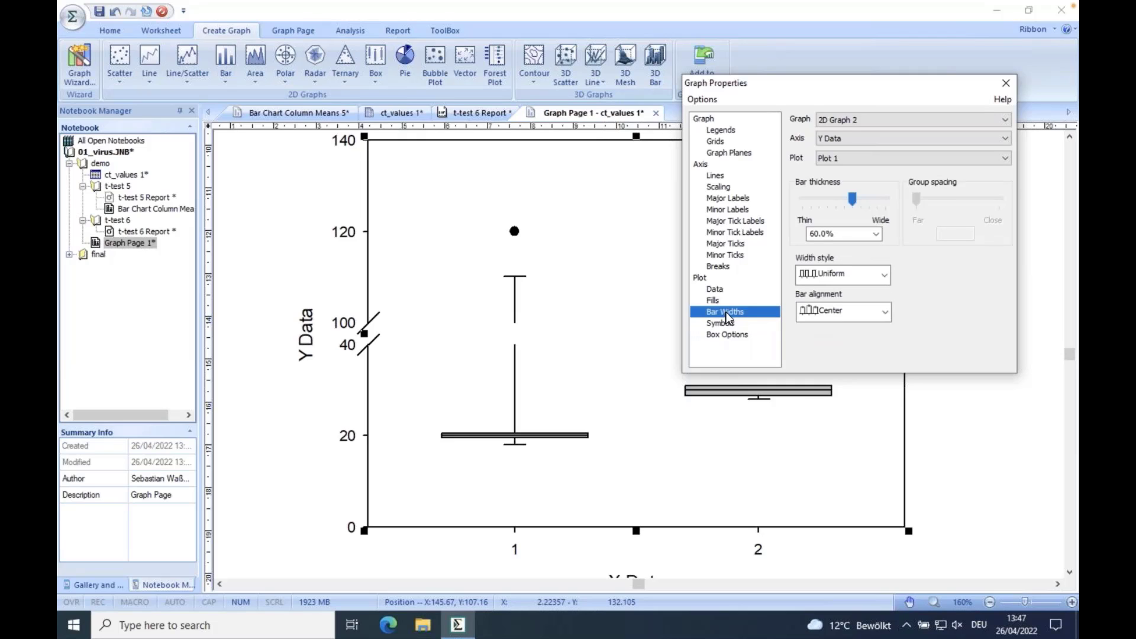
Show the mean line in the box plot, color it Cyan, and close the graph properties
click(717, 335)
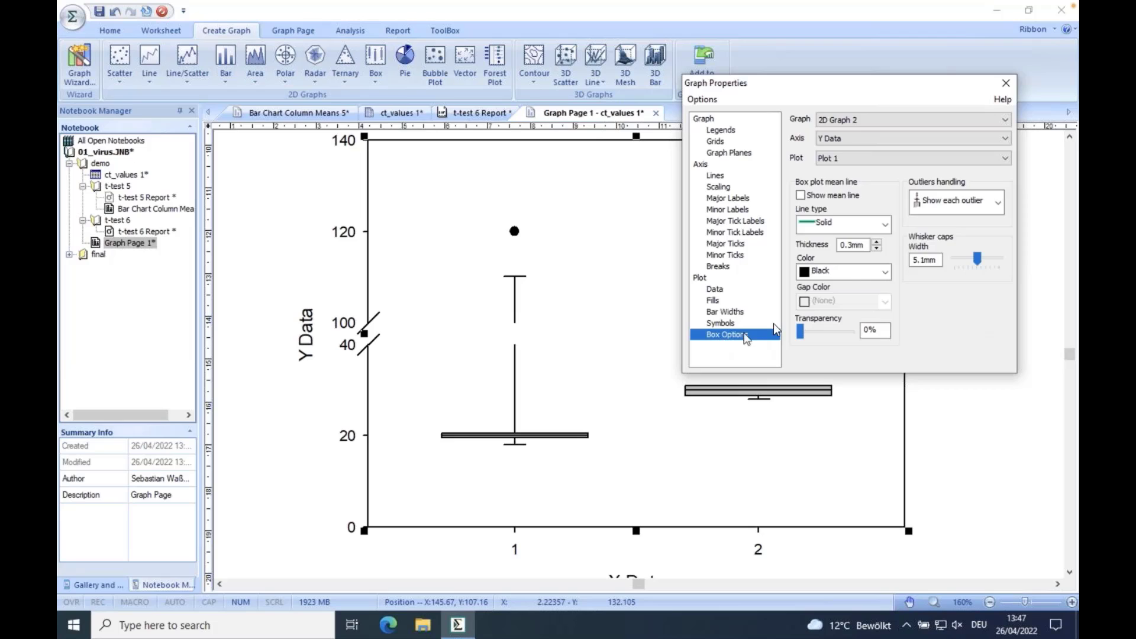
click(801, 195)
drag(818, 89, 811, 22)
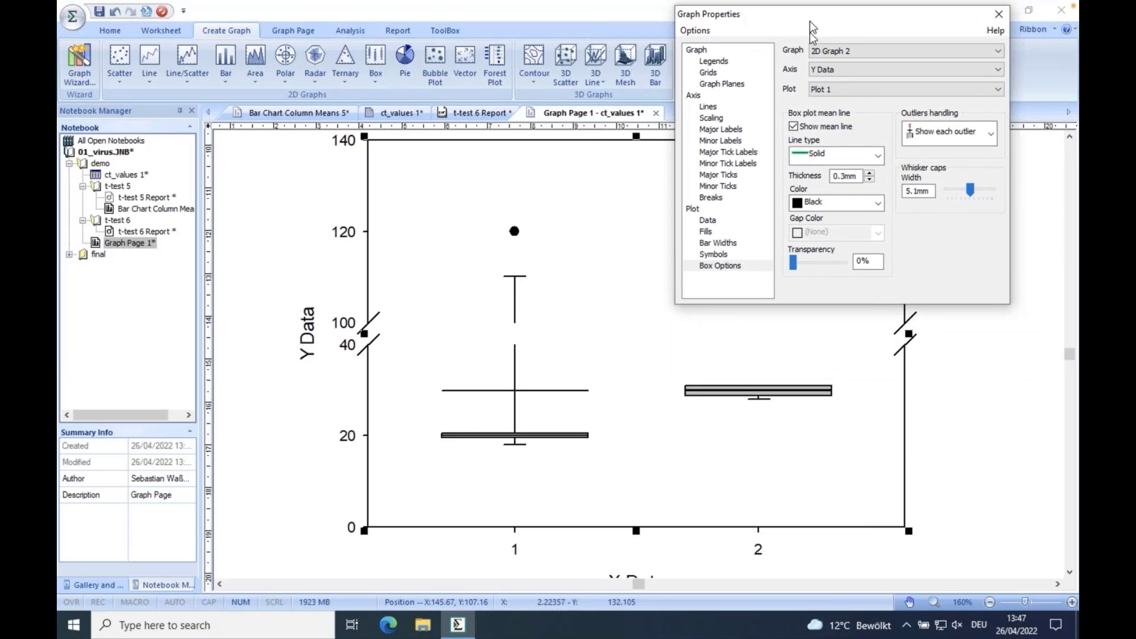
click(878, 203)
mouse_move(875, 236)
mouse_down()
mouse_move(878, 261)
mouse_move(879, 247)
mouse_up()
click(836, 263)
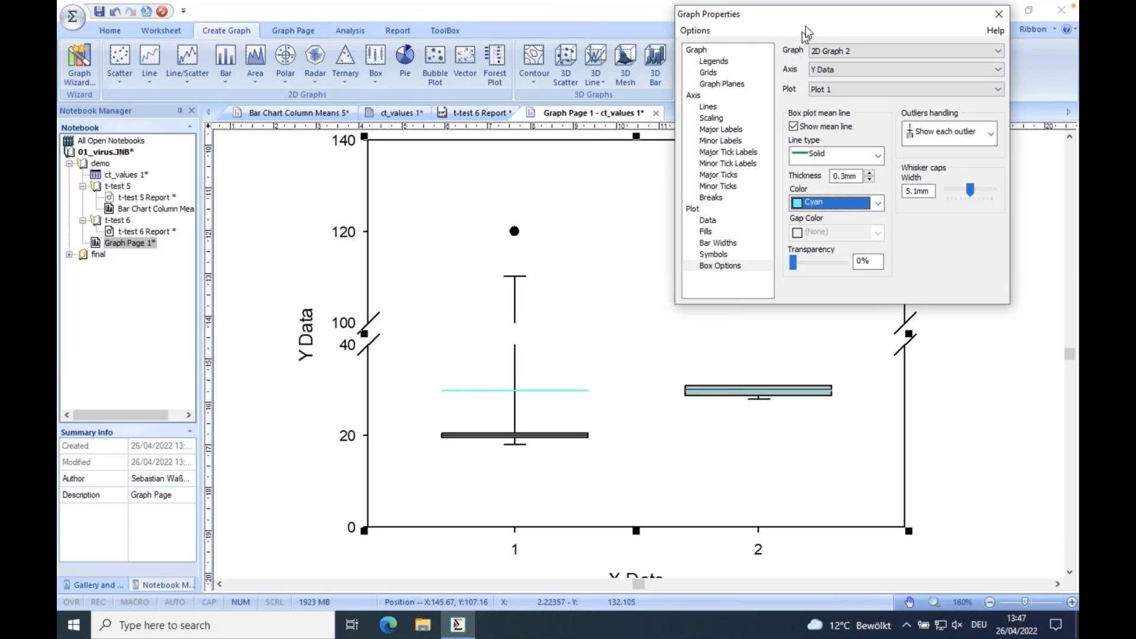
drag(805, 17, 782, 32)
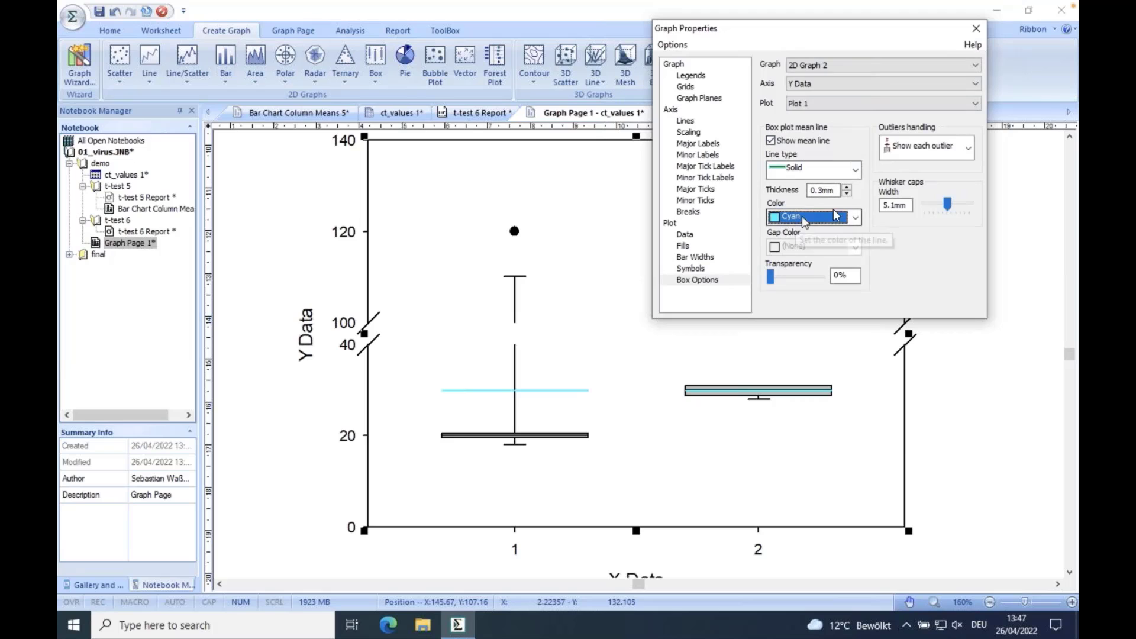
click(975, 29)
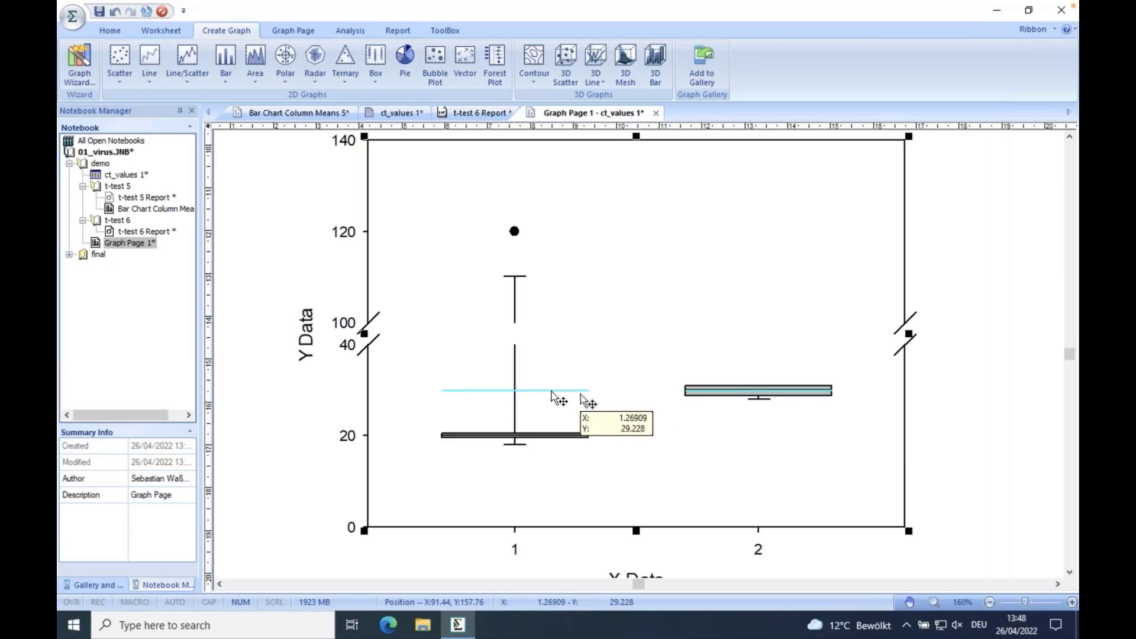
click(673, 406)
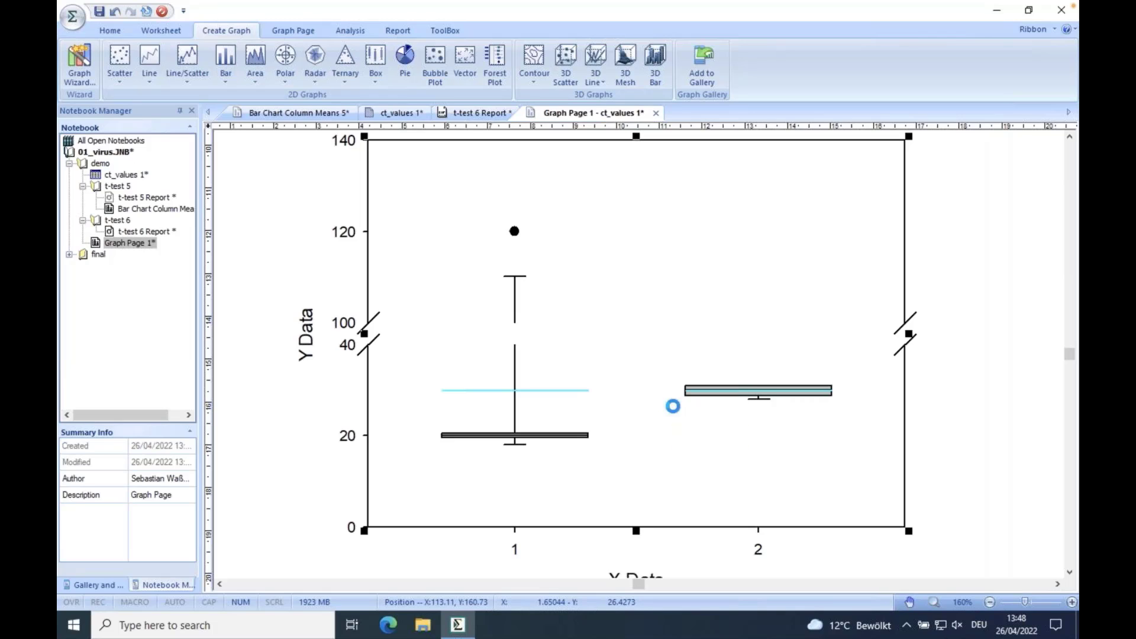
click(970, 382)
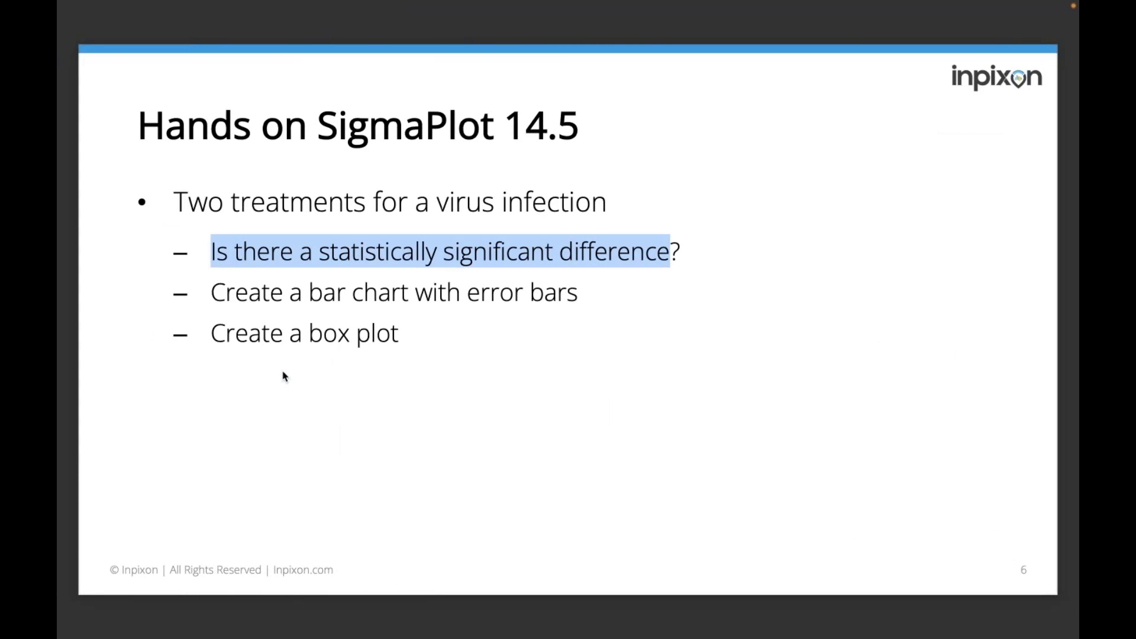
key(Right)
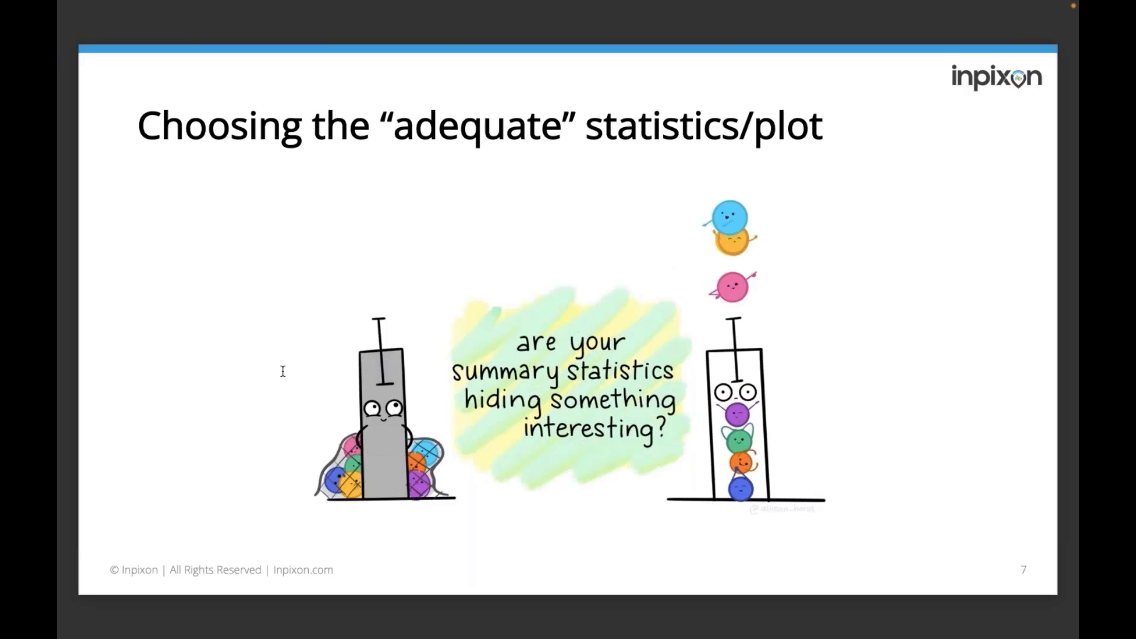
drag(588, 128, 824, 129)
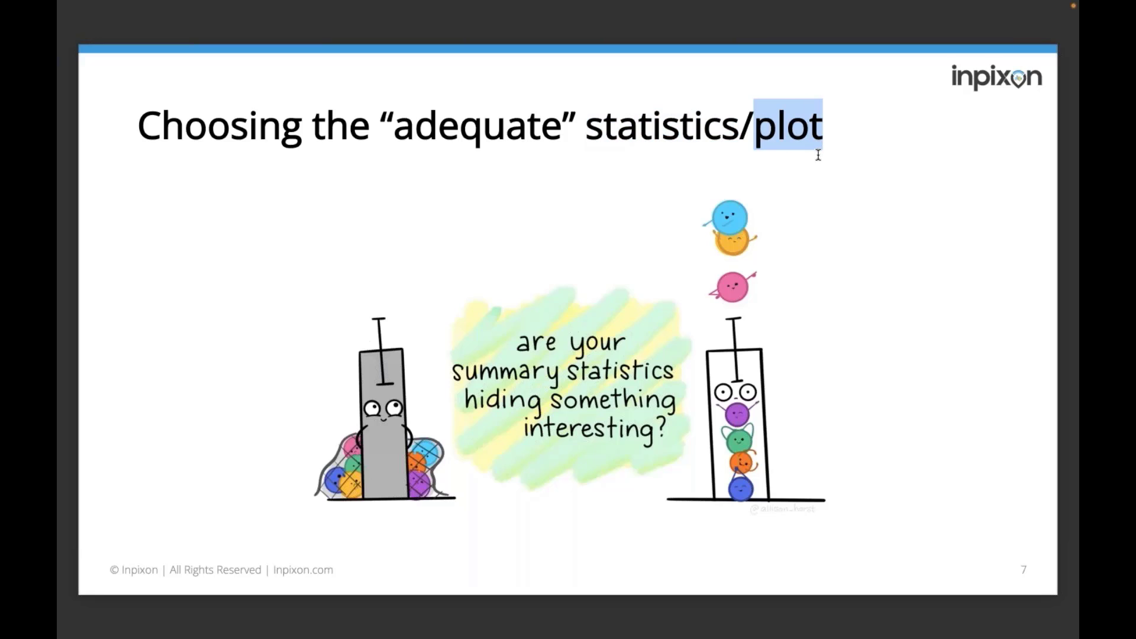
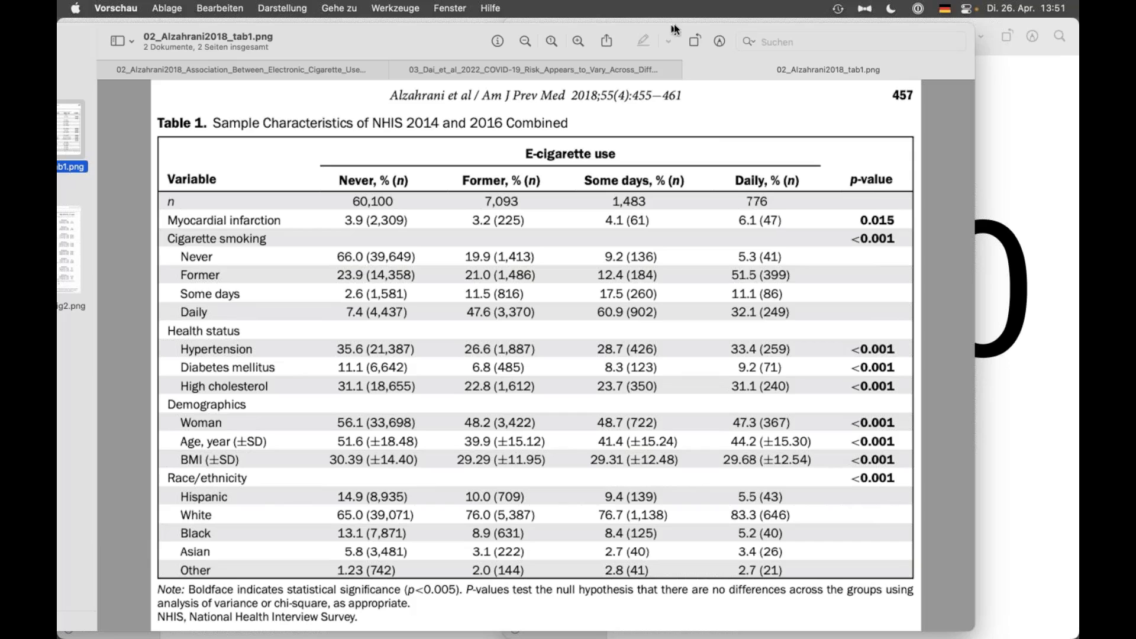
Look up the Daily e-cigarette group's n in the Table 1 image and enter 776 for Daily in SigmaPlot's Data 1 worksheet
drag(673, 30, 629, 25)
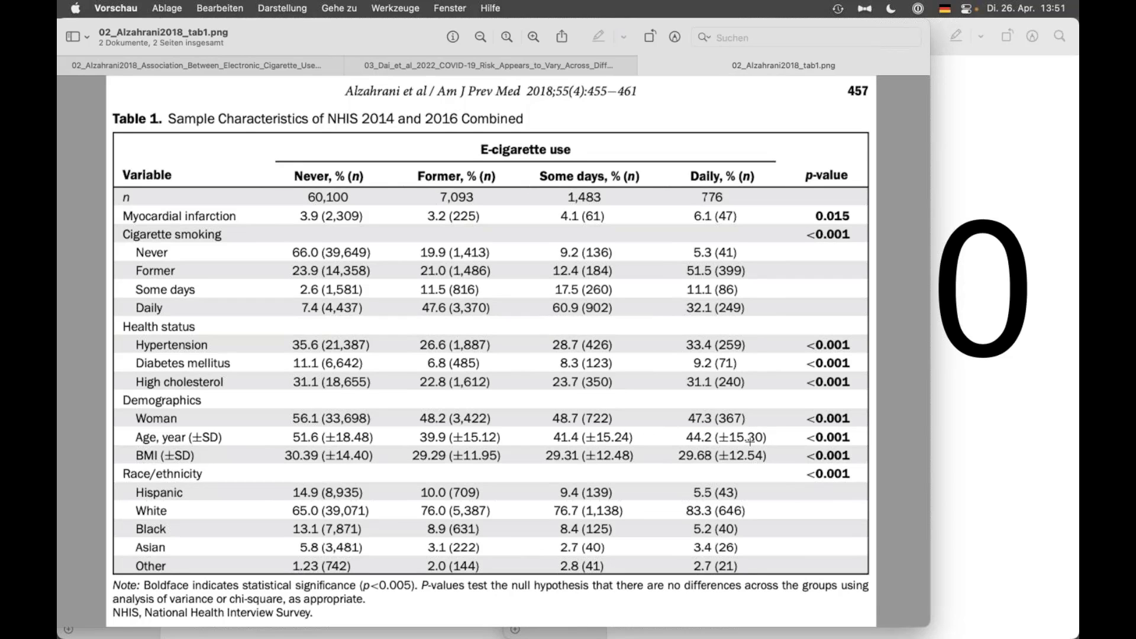
key(ctrl+Right)
key(Down)
key(Down)
key(Down)
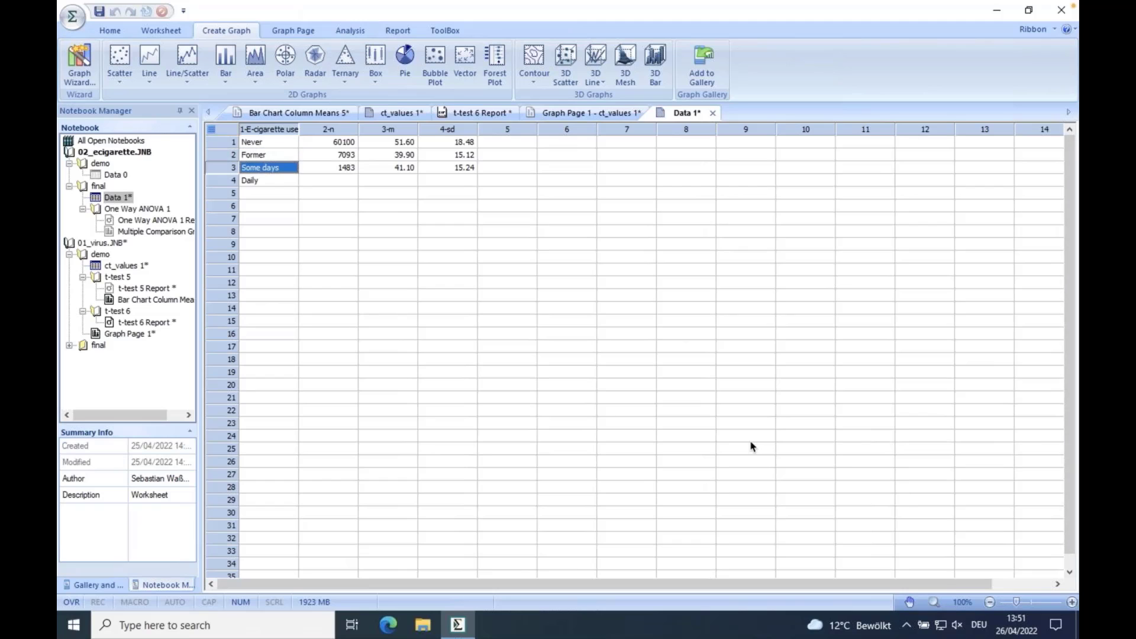
key(Right)
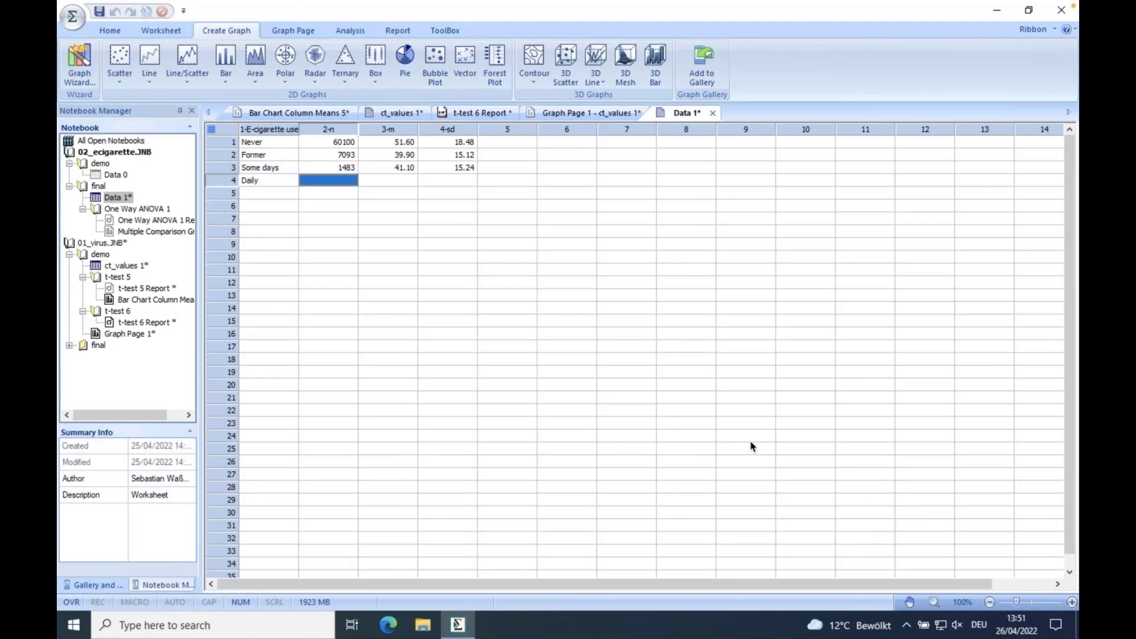
key(ctrl+Left)
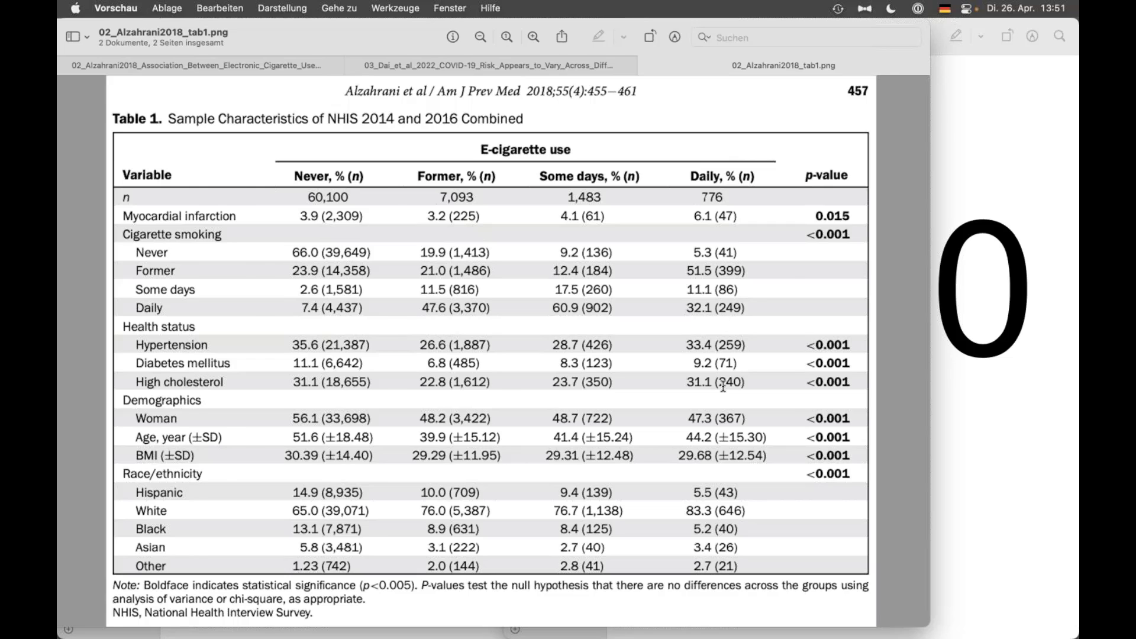
key(ctrl+Right)
text(776)
key(Right)
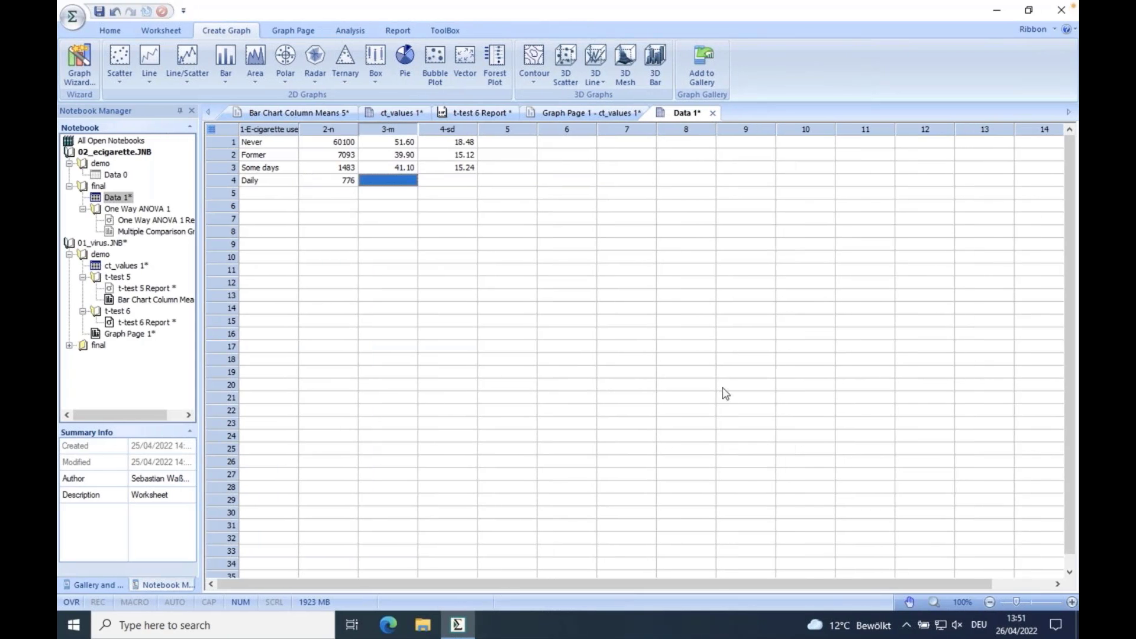
Look up the Daily group's age mean and SD in the Table 1 image and enter 44.2 and 15.3 in SigmaPlot's Daily row
key(ctrl+Left)
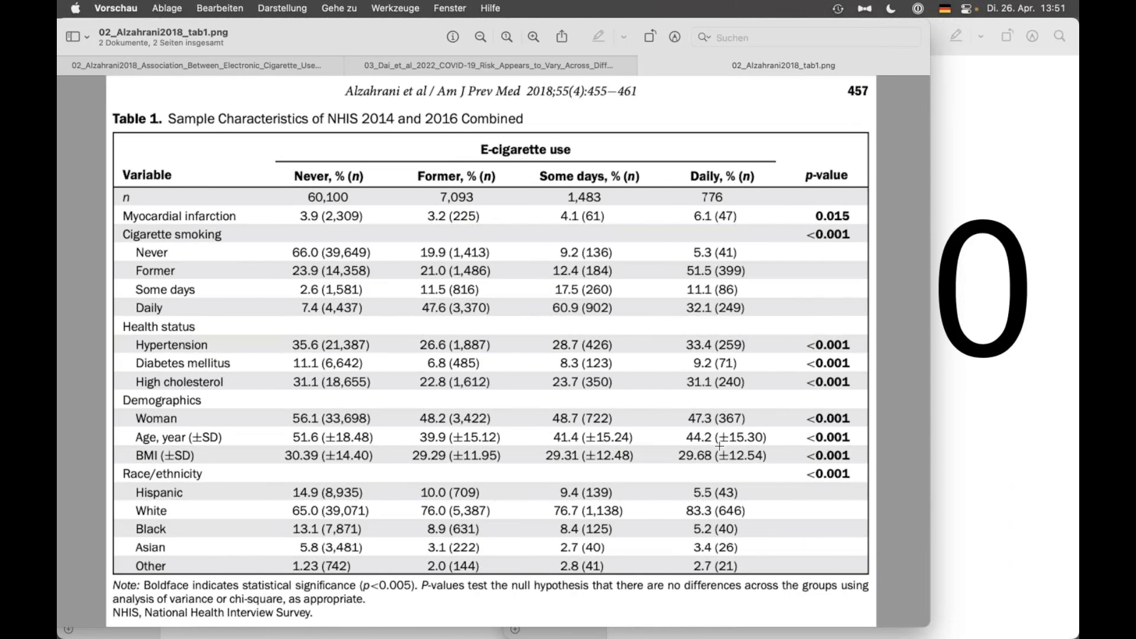
key(ctrl+Right)
text(44)
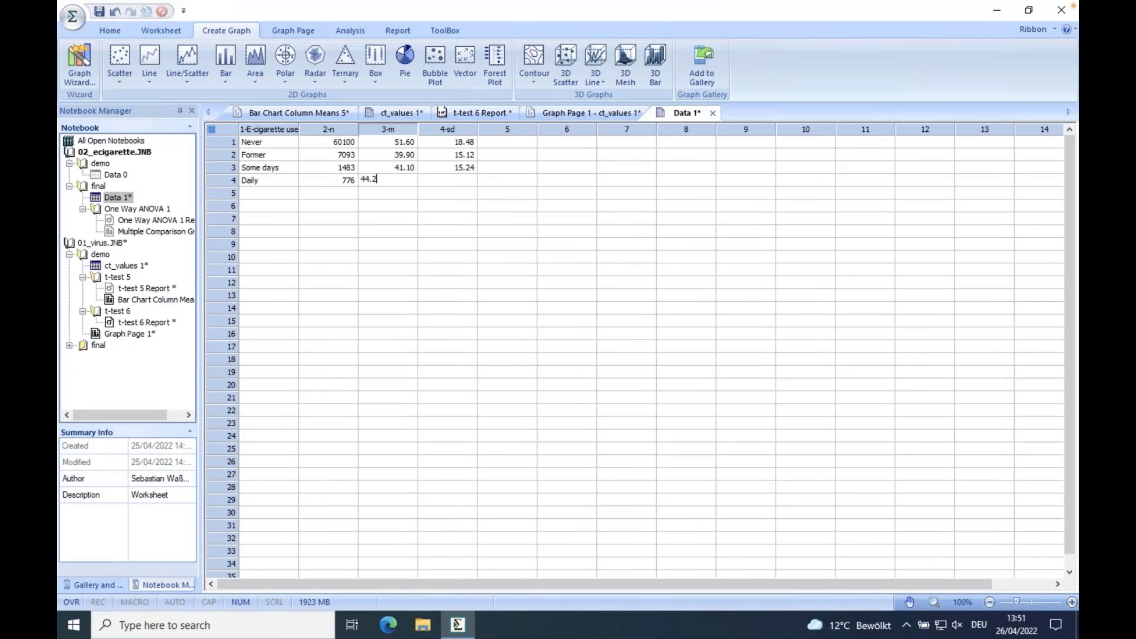
text(.2)
key(Tab)
key(ctrl+Left)
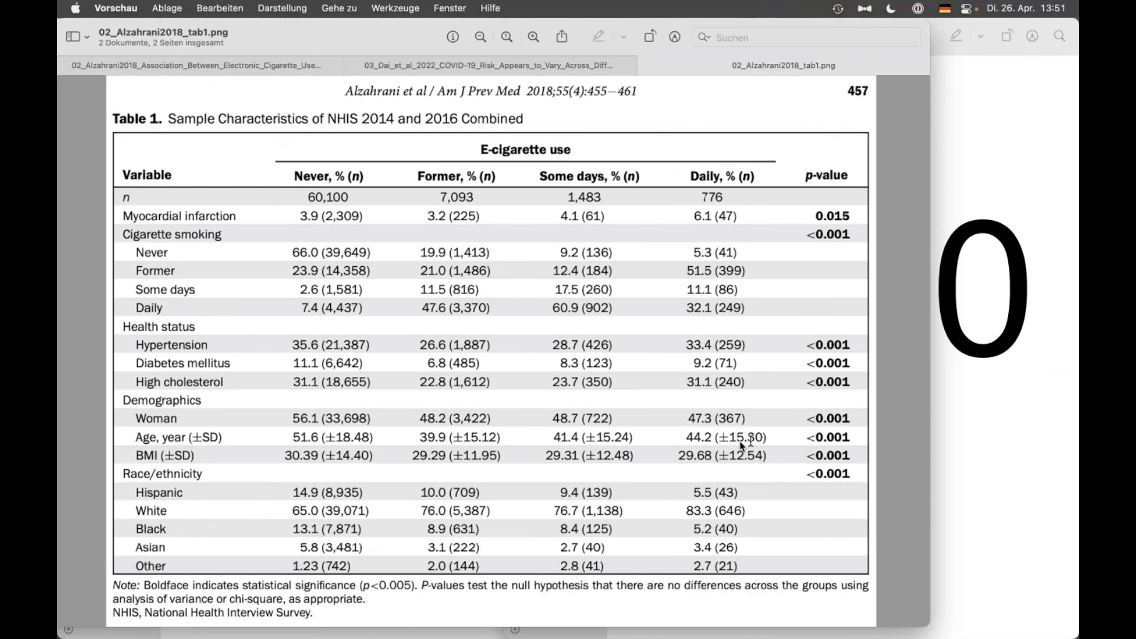
key(ctrl+Right)
text(1)
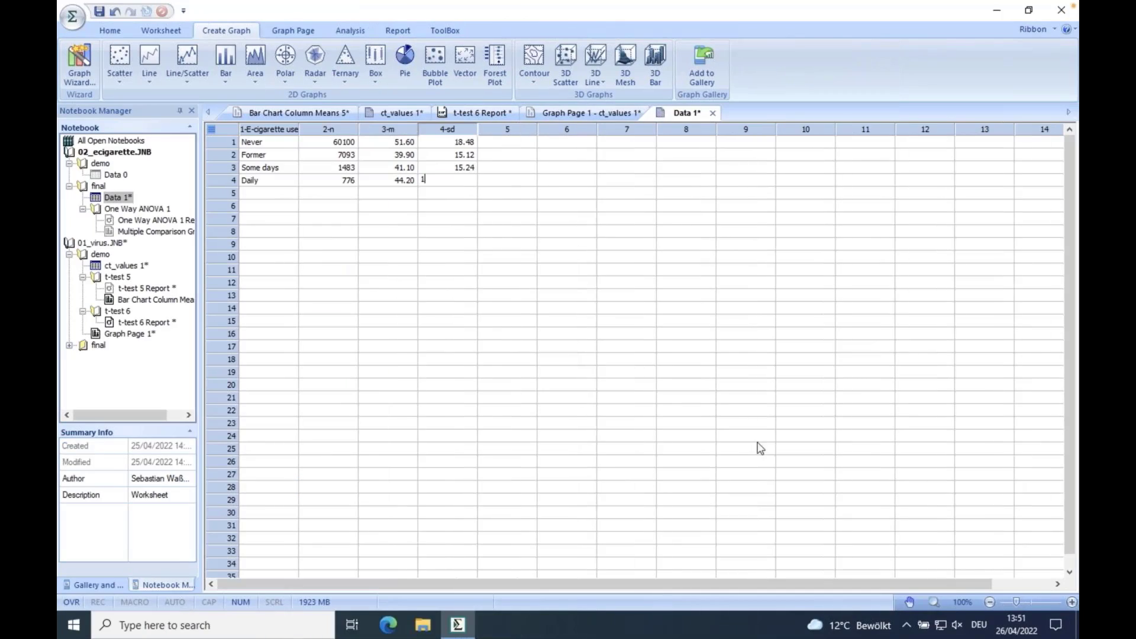
text(5.3)
click(499, 180)
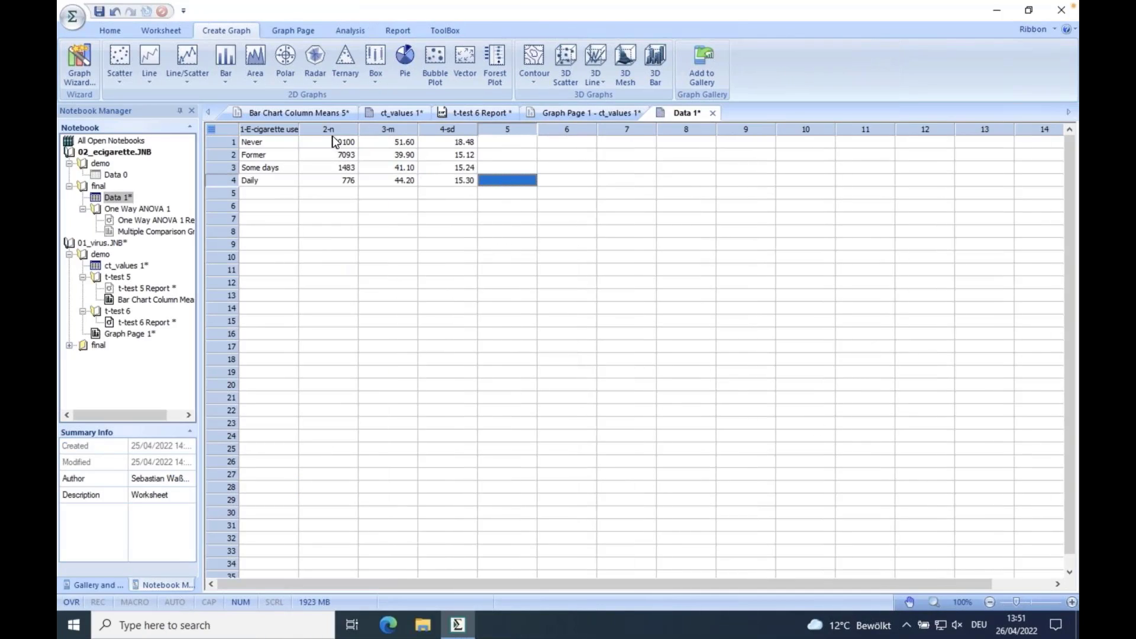
Start a One Way ANOVA on the worksheet and accept the Mean, Size, Standard Deviation data format
click(333, 28)
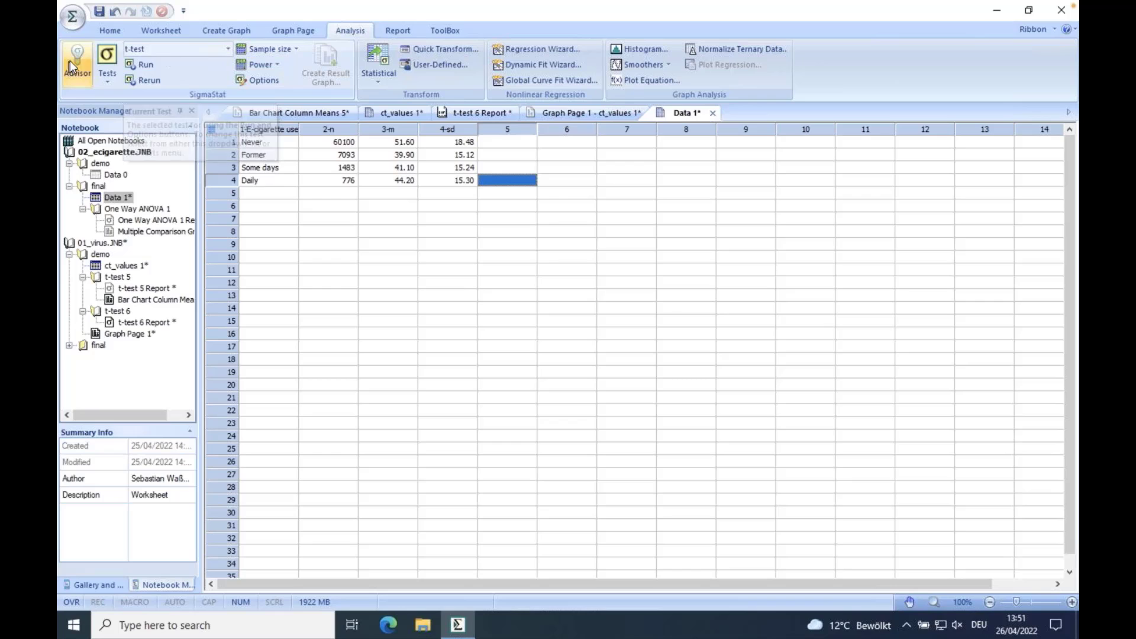
click(227, 48)
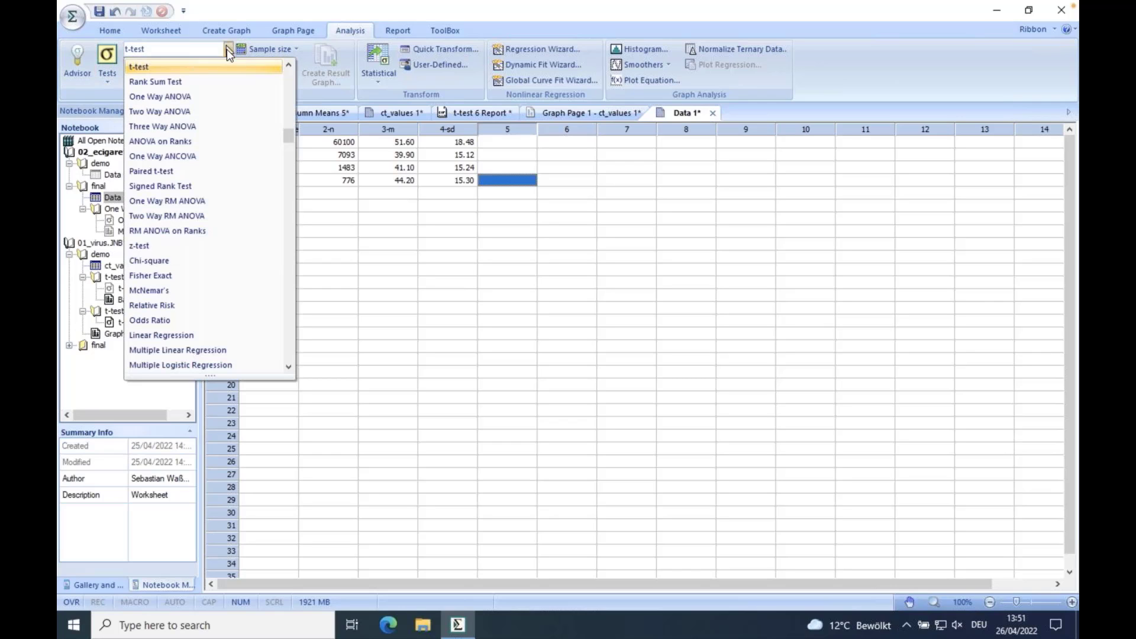
click(222, 95)
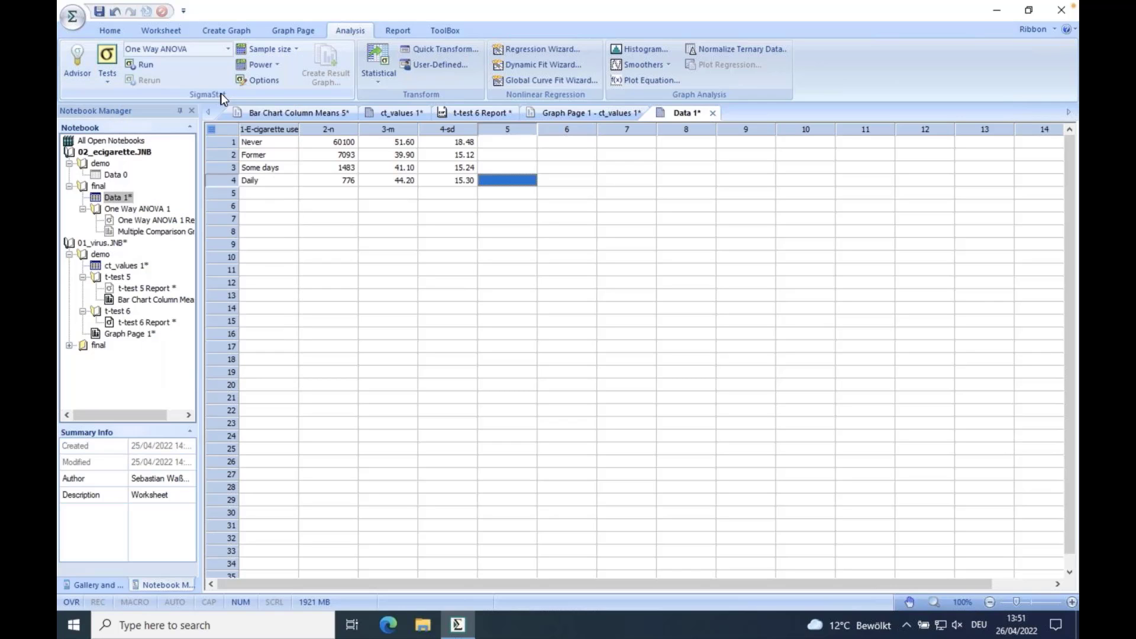
click(131, 63)
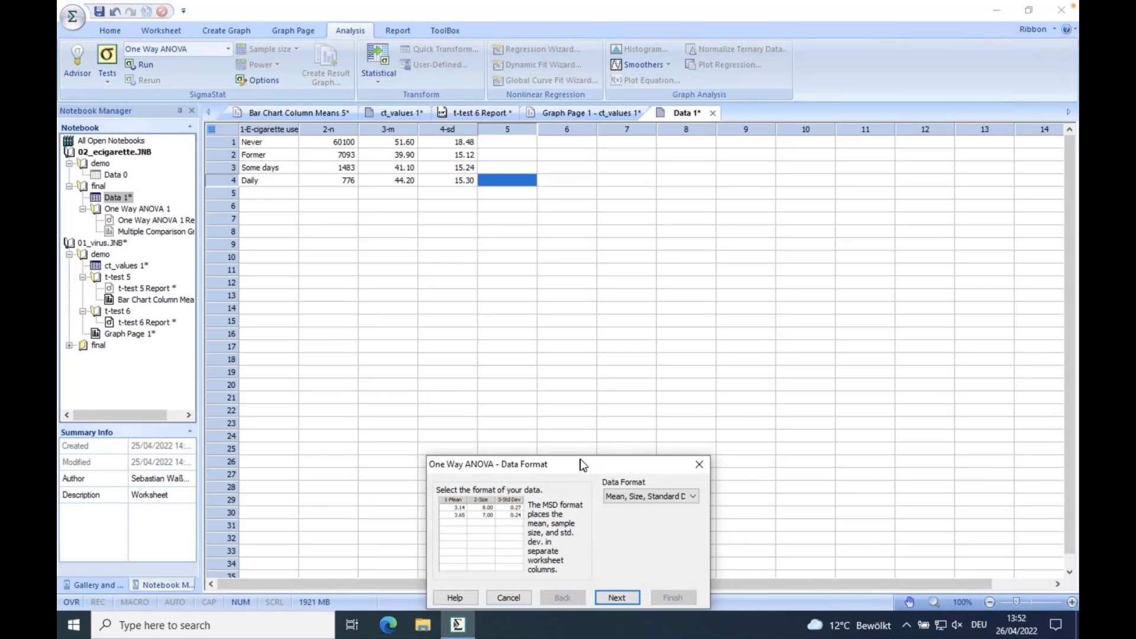
drag(549, 463, 437, 249)
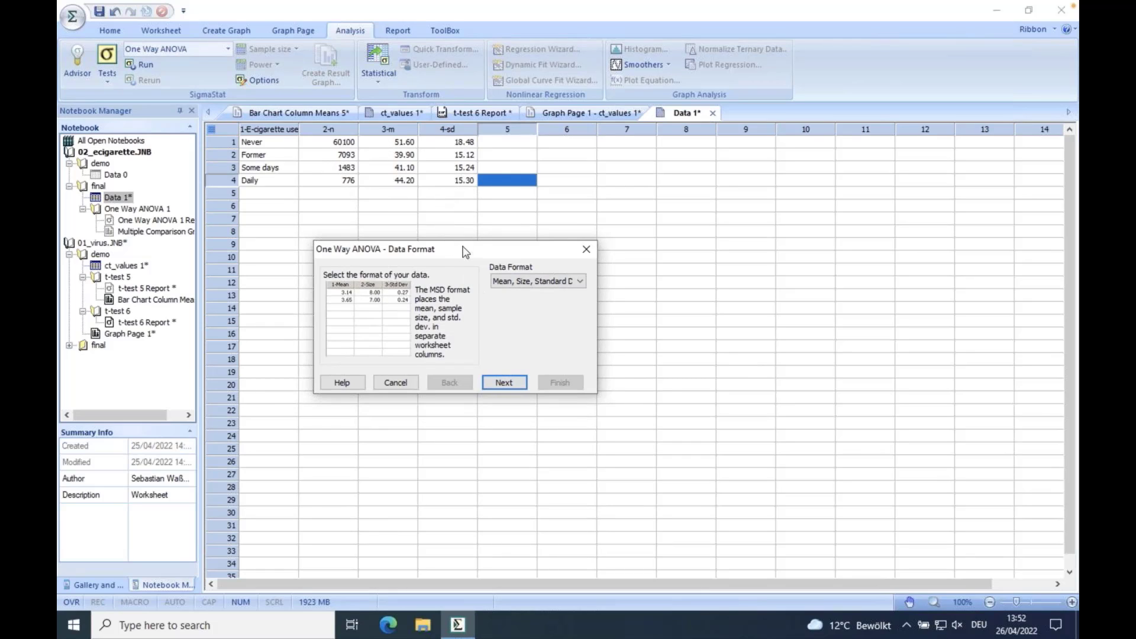
drag(465, 252, 474, 254)
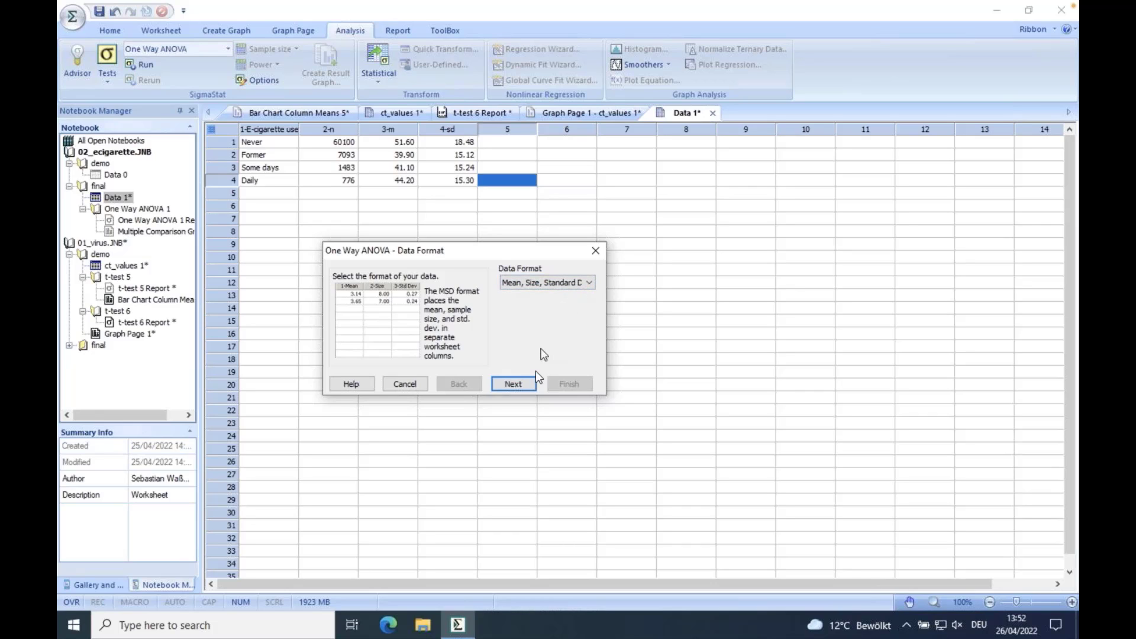
click(513, 384)
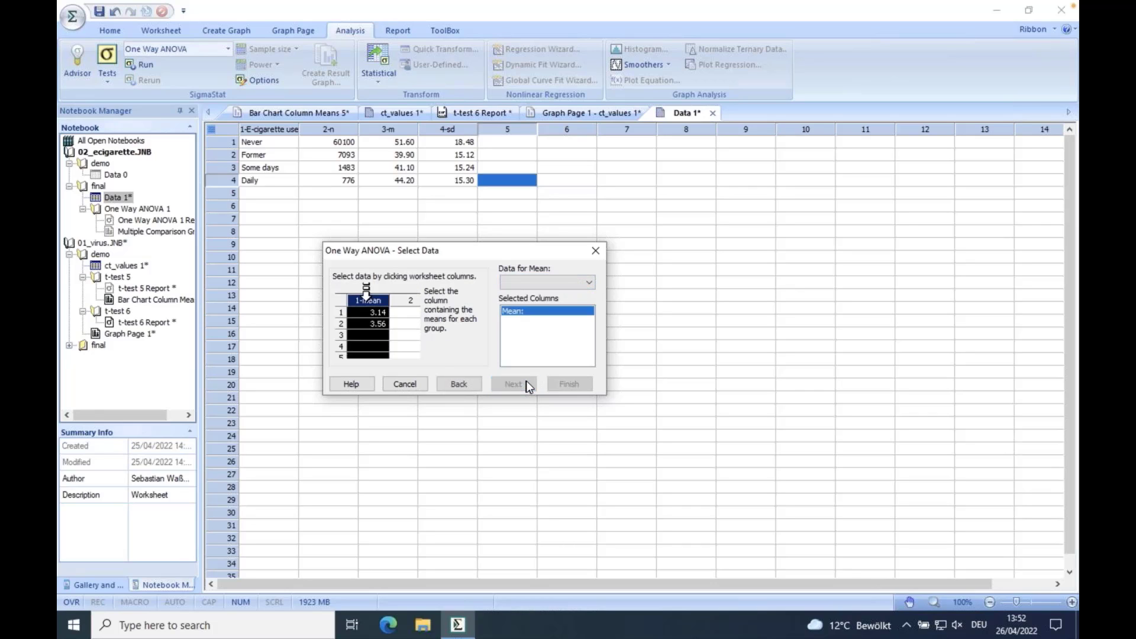
Assign 3-m as mean, 2-n as size and 4-sd as standard deviation, and run the ANOVA
click(577, 283)
click(549, 312)
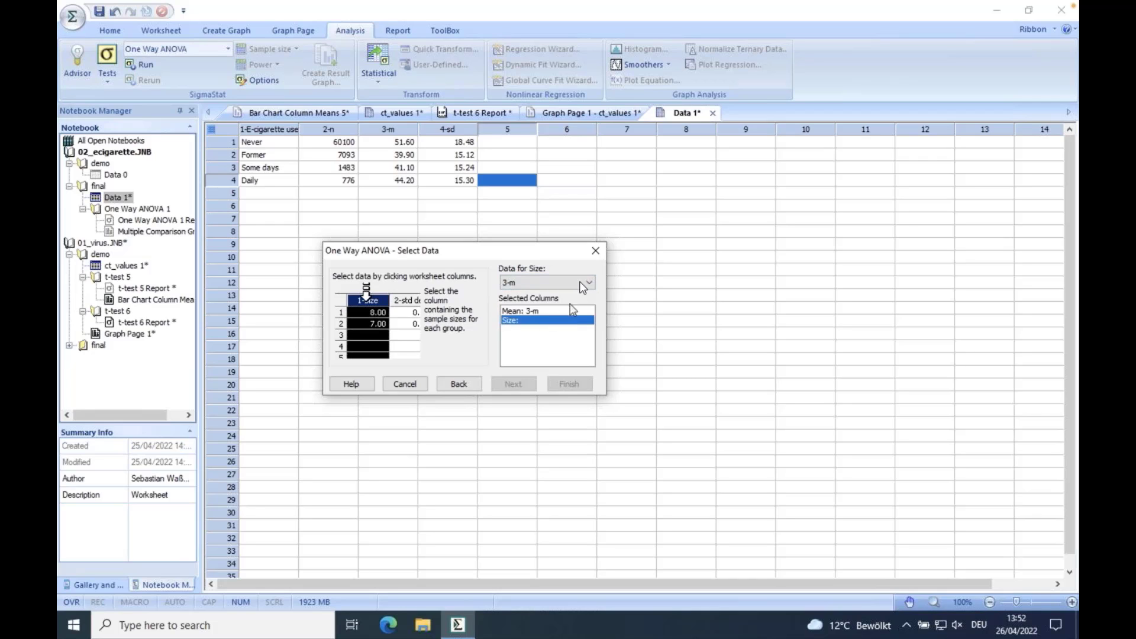
click(589, 283)
click(550, 302)
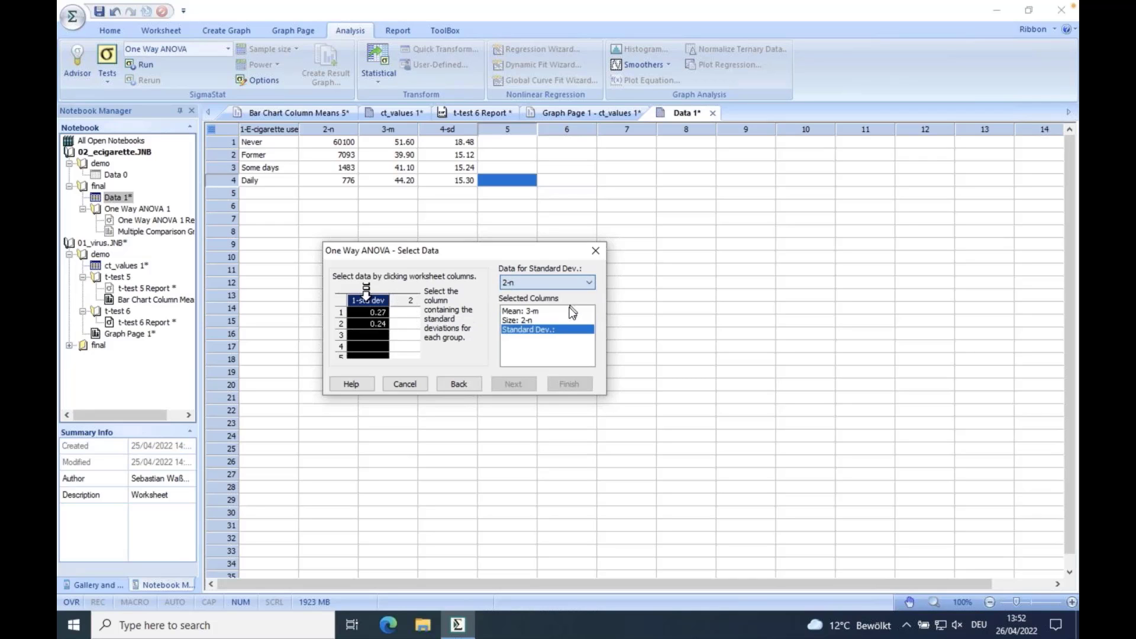
click(591, 283)
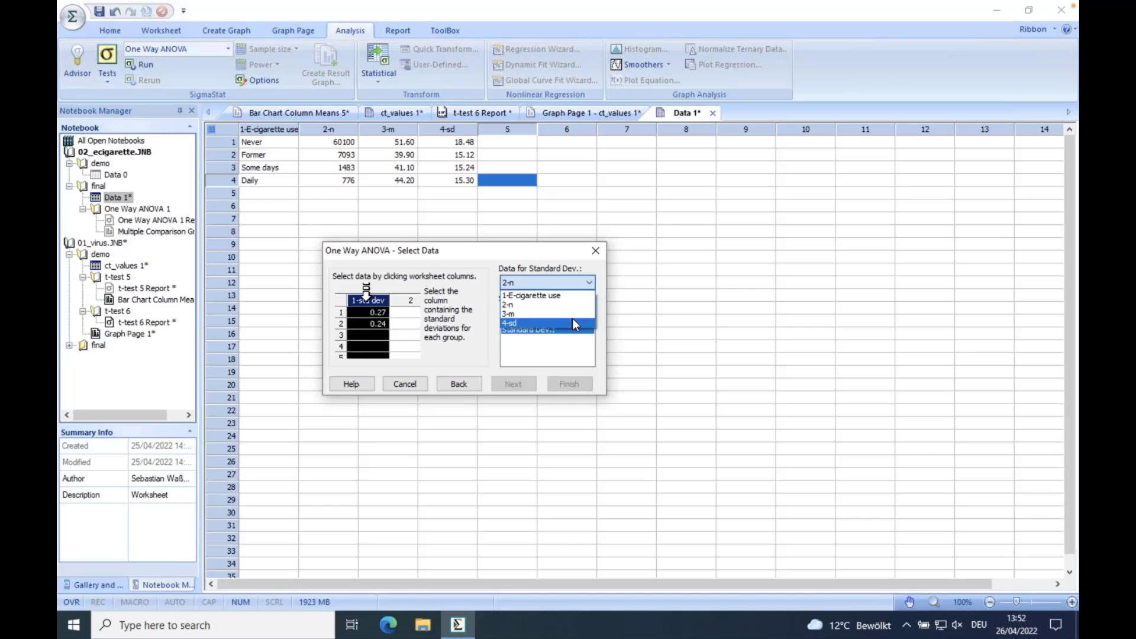
click(572, 318)
click(570, 382)
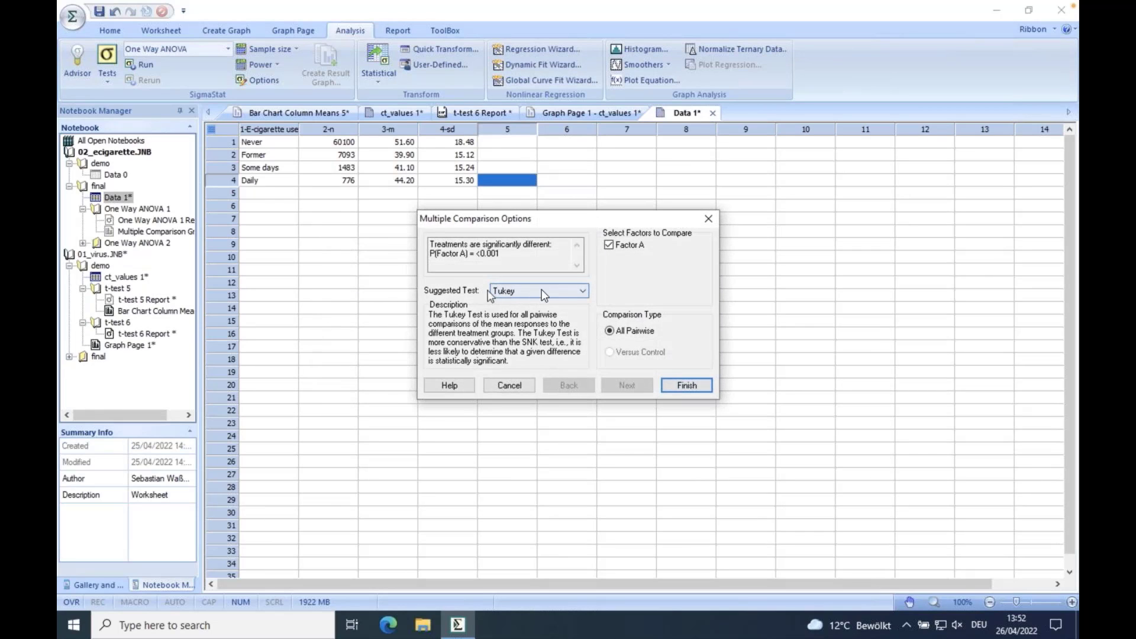
Generate the ANOVA report with Holm-Sidak all-pairwise comparisons and review its comparison rows
click(583, 291)
click(521, 331)
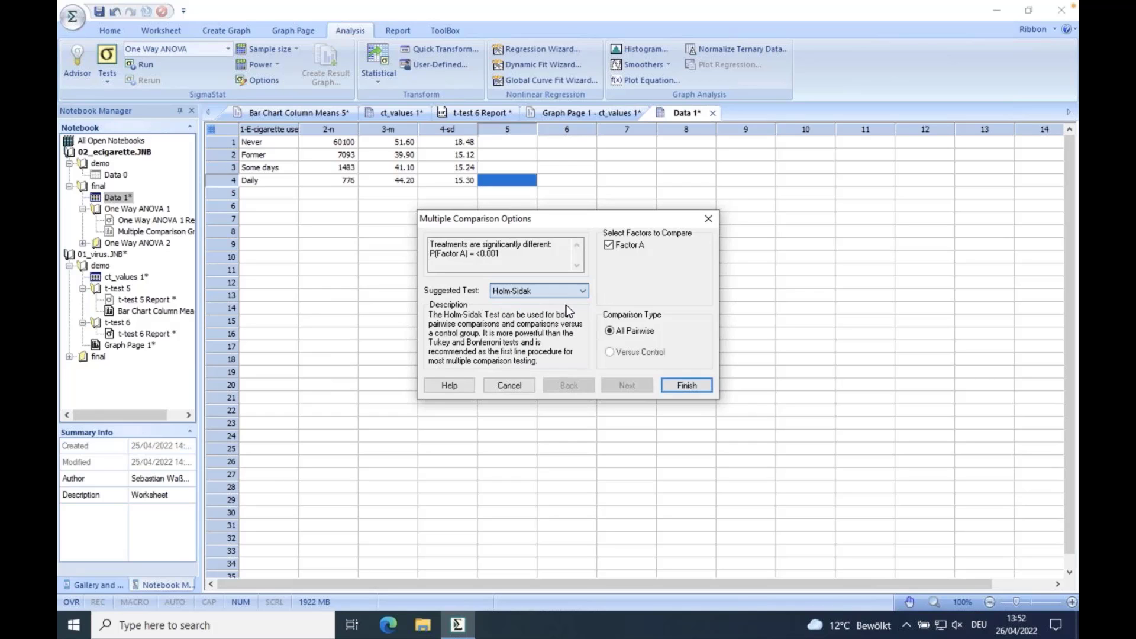
click(688, 383)
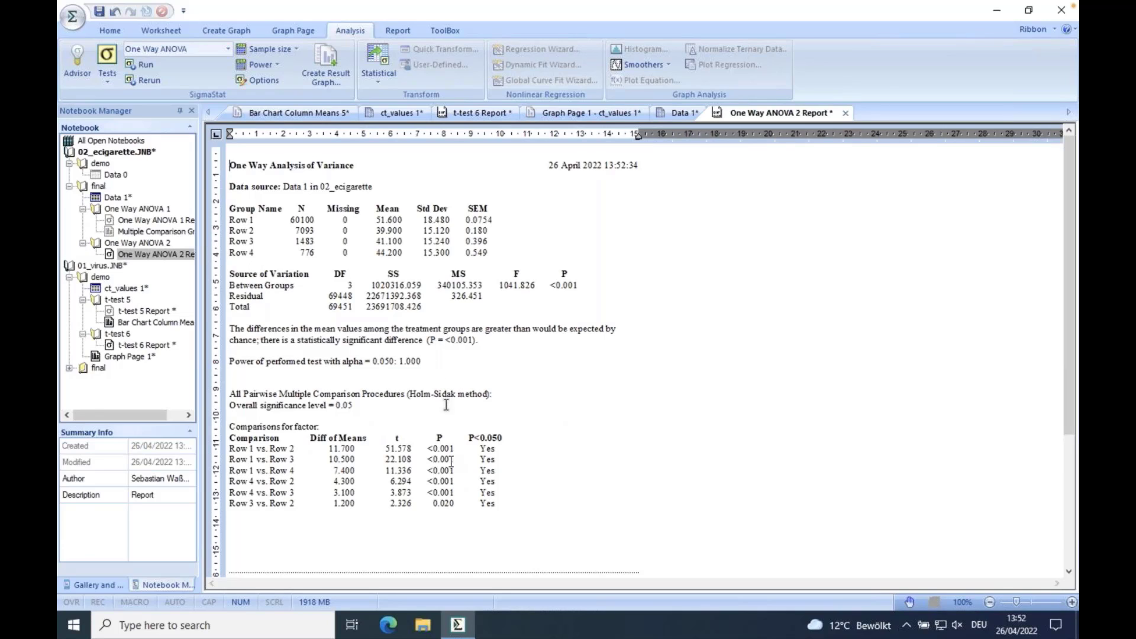
drag(496, 503, 225, 453)
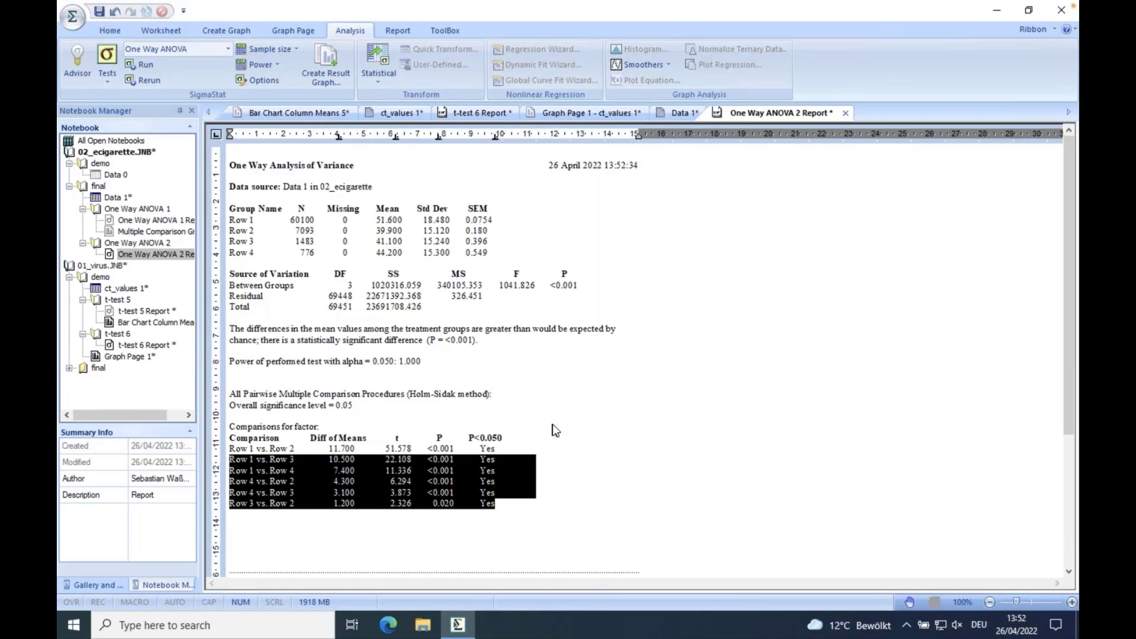
click(510, 393)
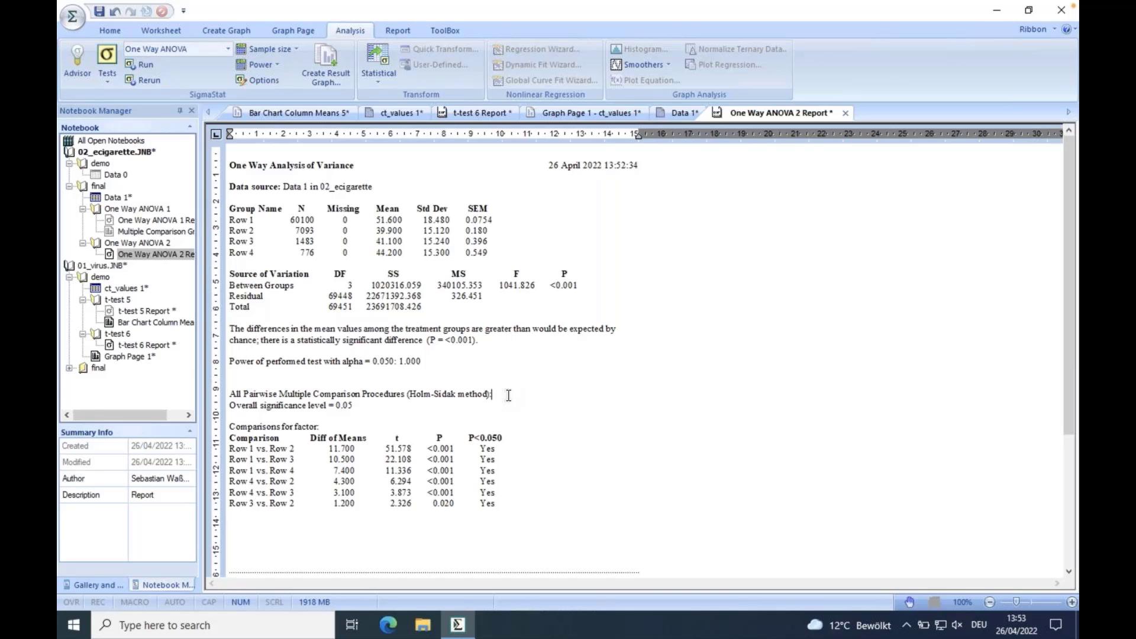
Switch to Preview, open the Dai et al. 2022 paper on COVID-19 risk and alcoholic beverages, and skim to the forest plot on page 6
key(ctrl+Left)
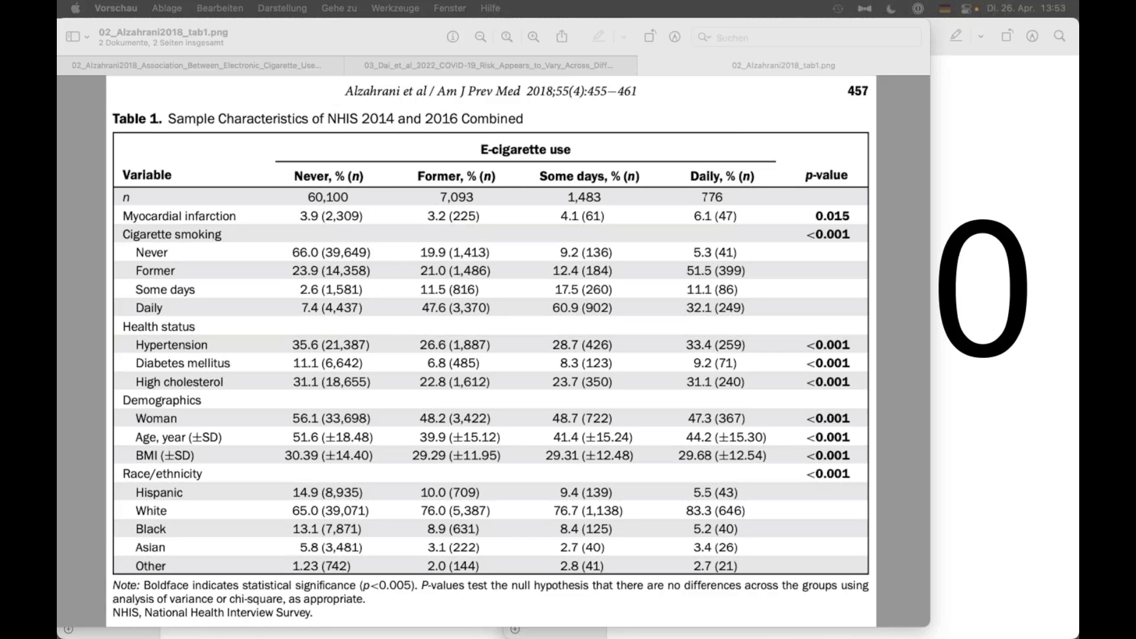
click(486, 65)
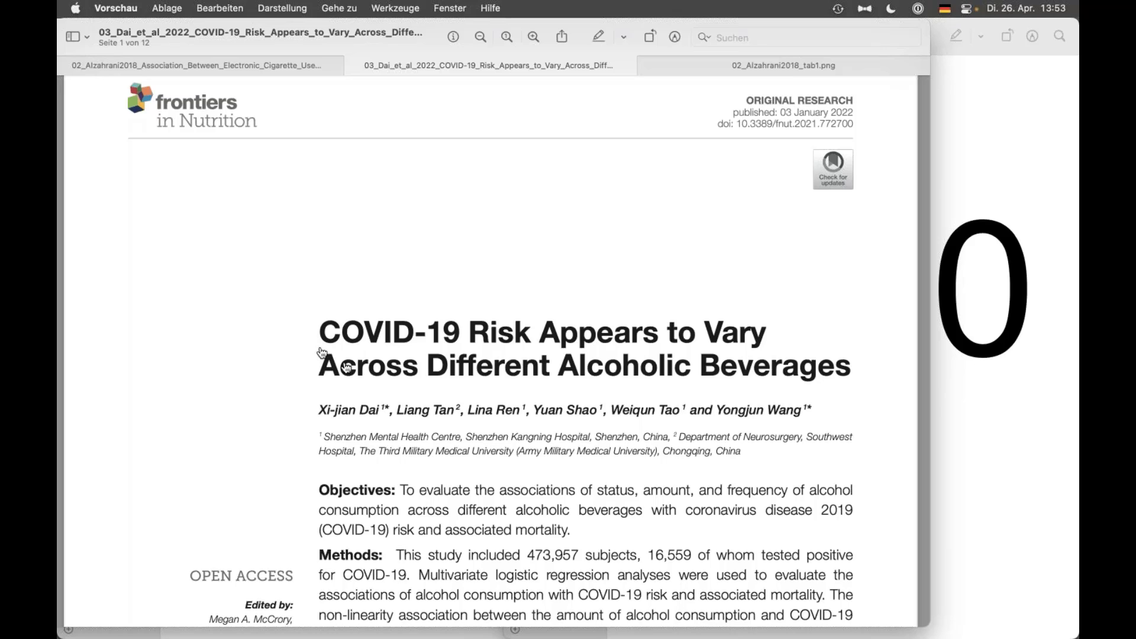
scroll(349, 384, down, 1)
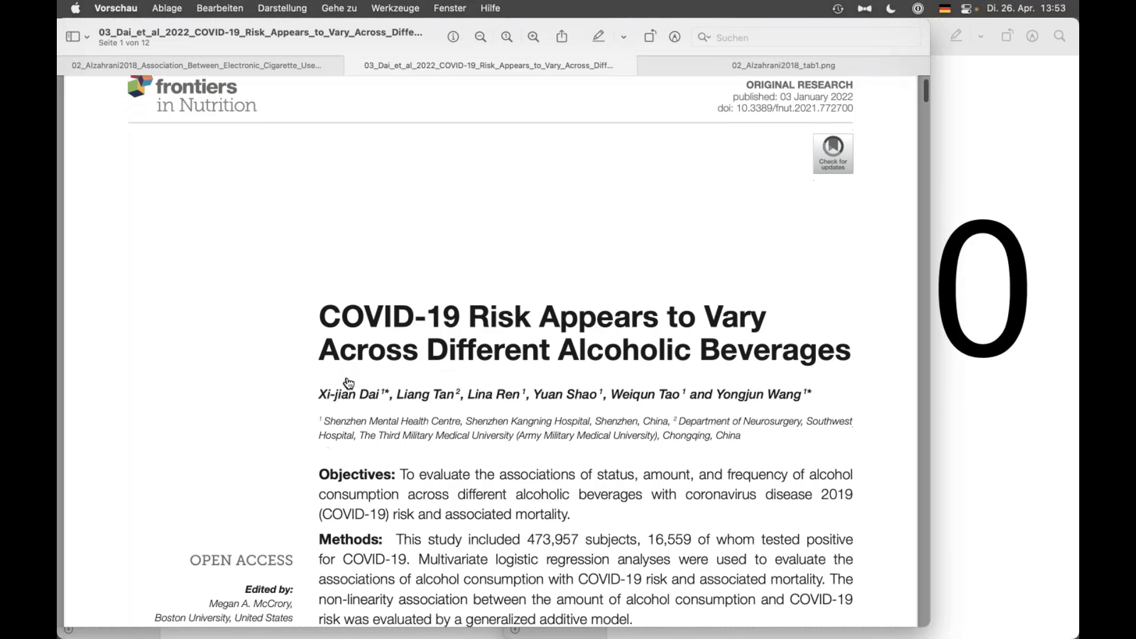
scroll(349, 384, up, 1)
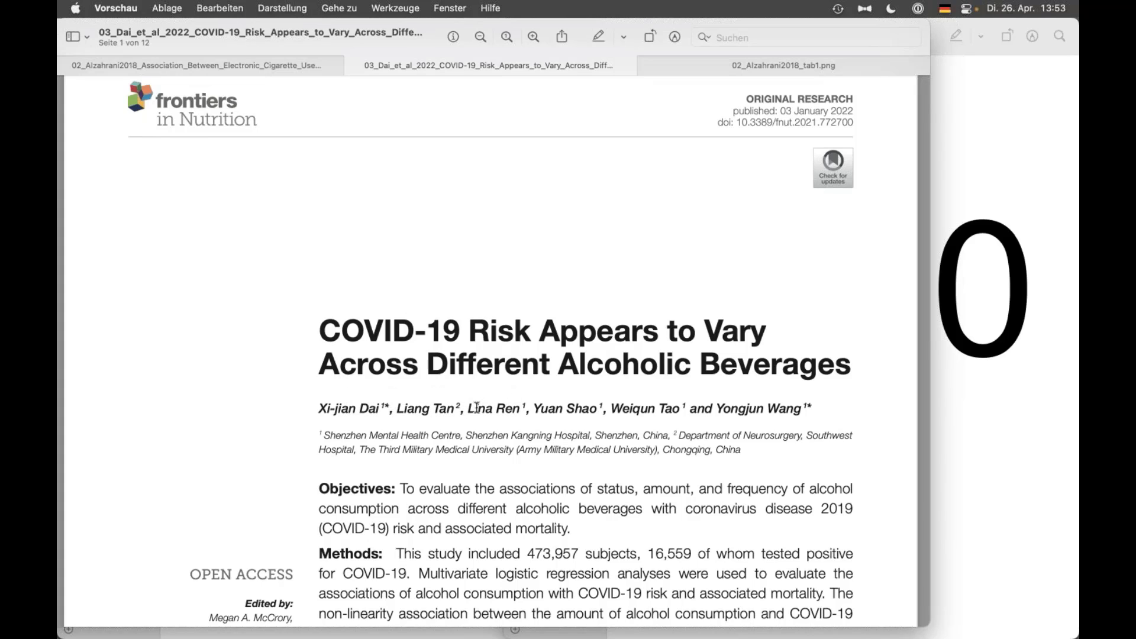
scroll(476, 407, down, 10)
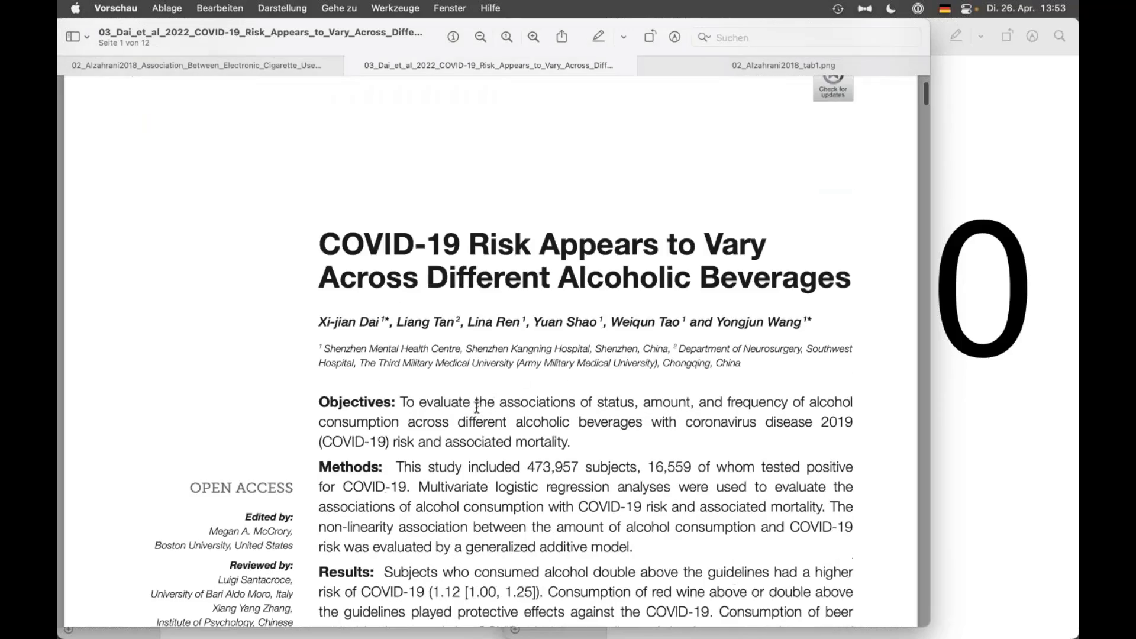
scroll(476, 407, down, 18)
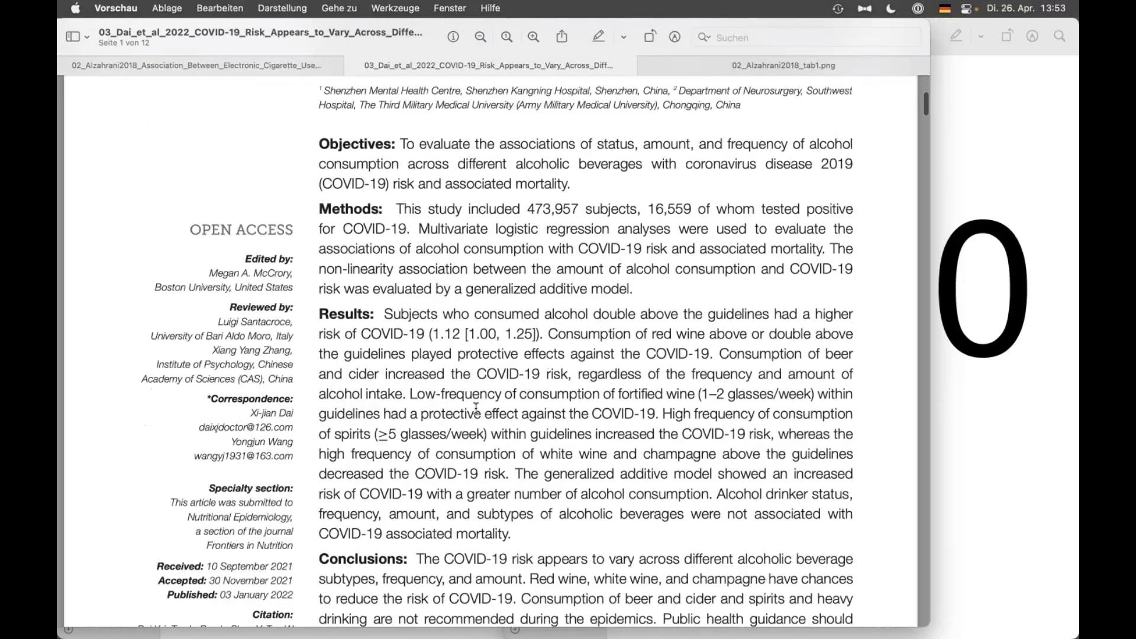
scroll(477, 408, down, 20)
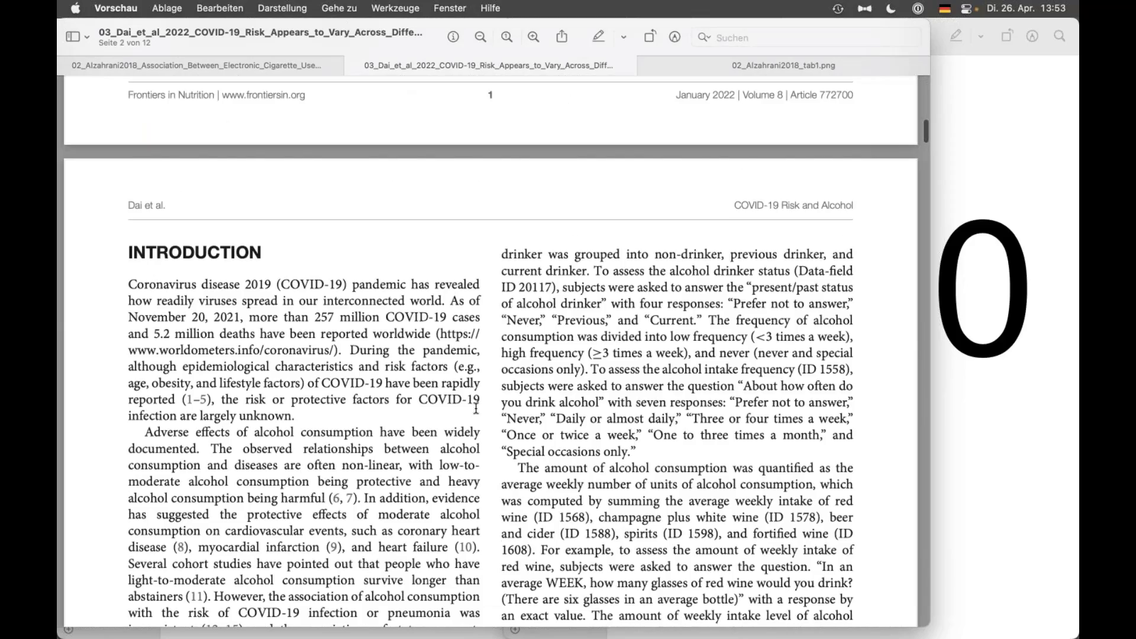
scroll(475, 409, down, 20)
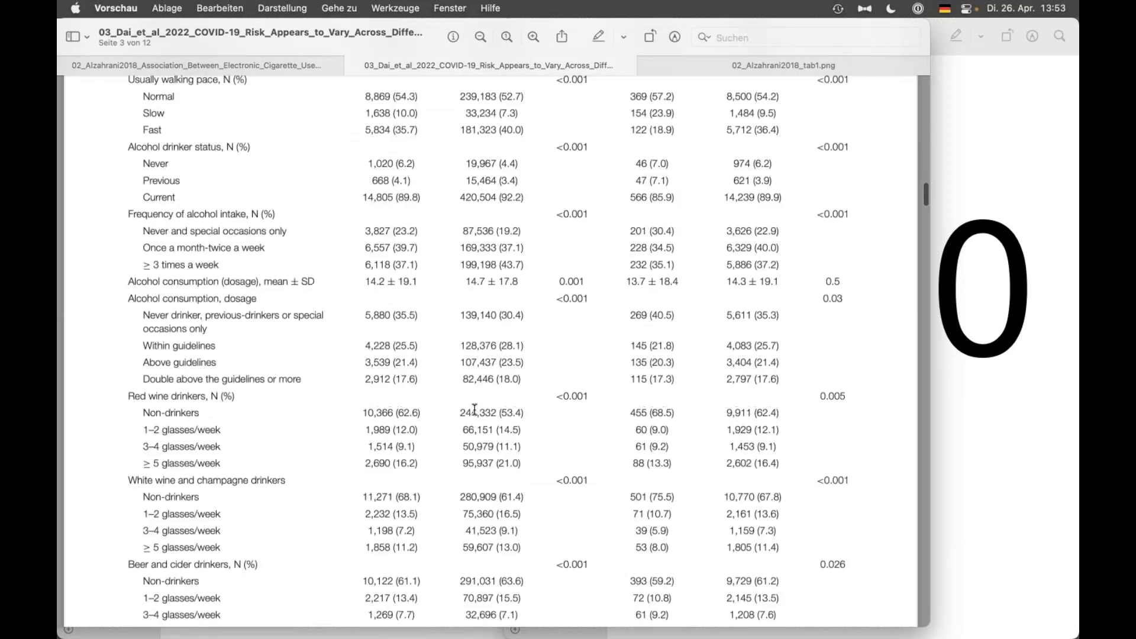
scroll(474, 409, down, 20)
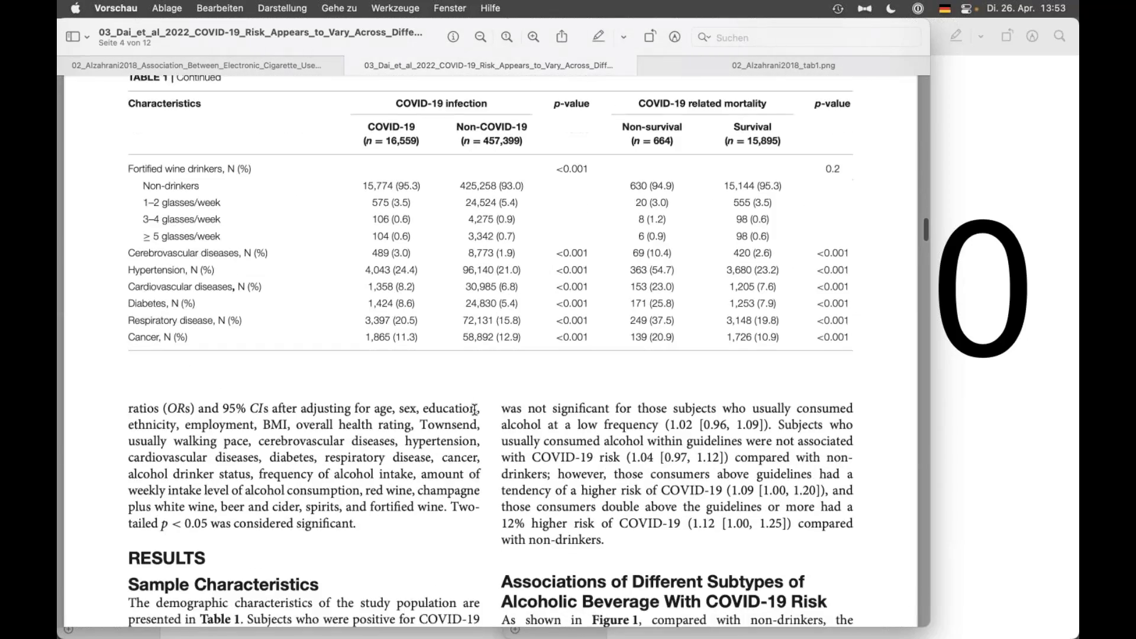
scroll(475, 409, down, 20)
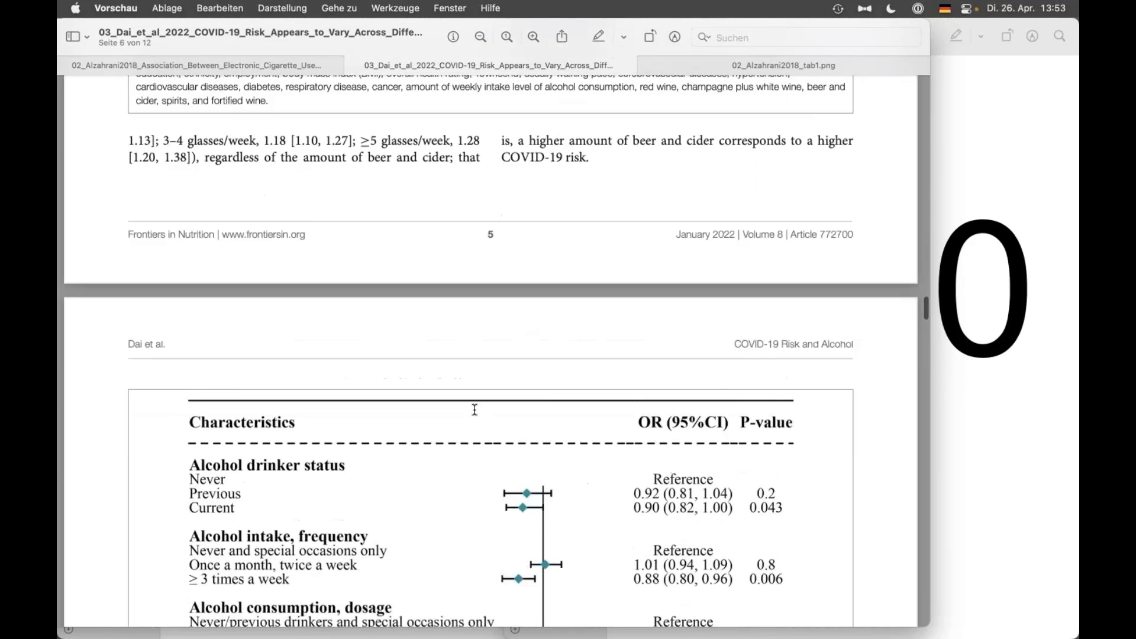
Examine the odds ratios, confidence intervals and P-values for each drinker group in the page 6 forest plot
scroll(475, 410, down, 5)
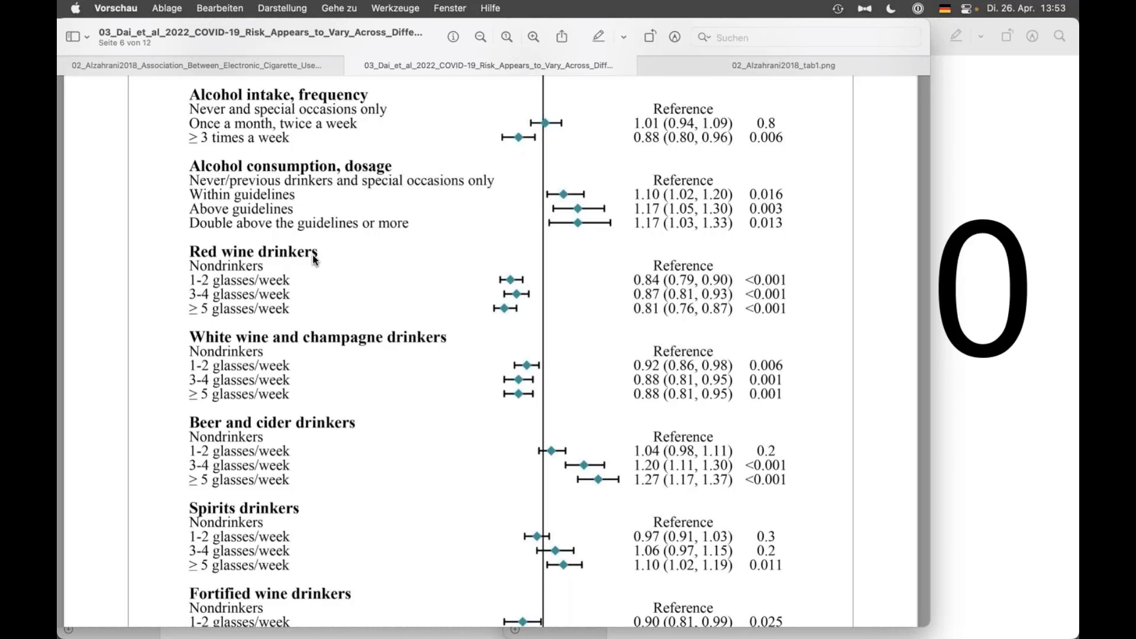
scroll(579, 304, up, 1)
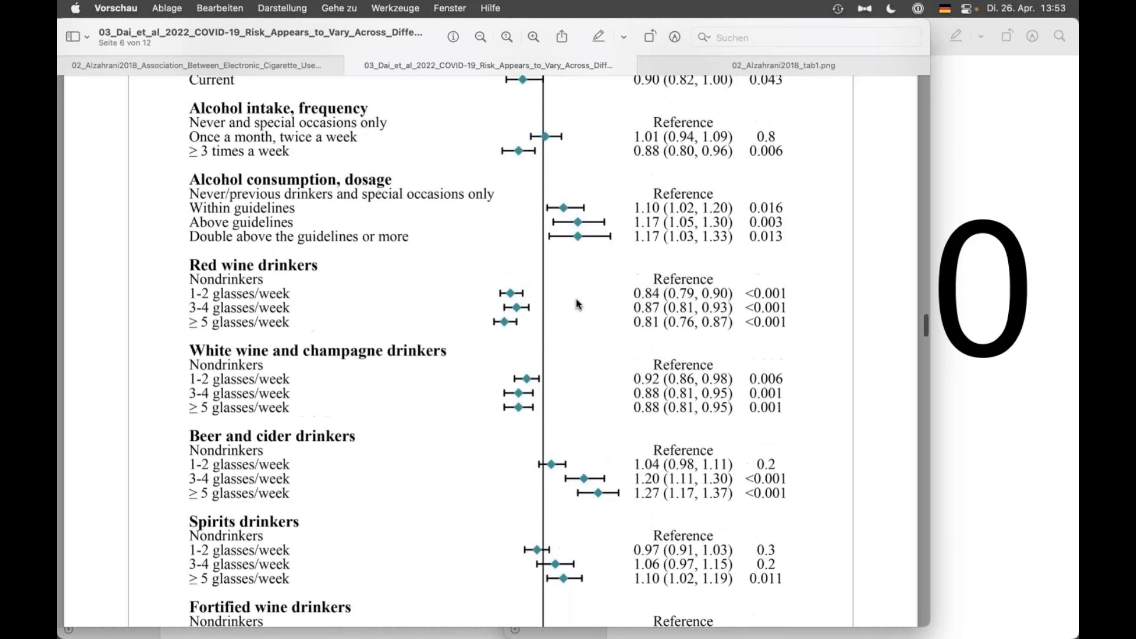
scroll(579, 304, up, 5)
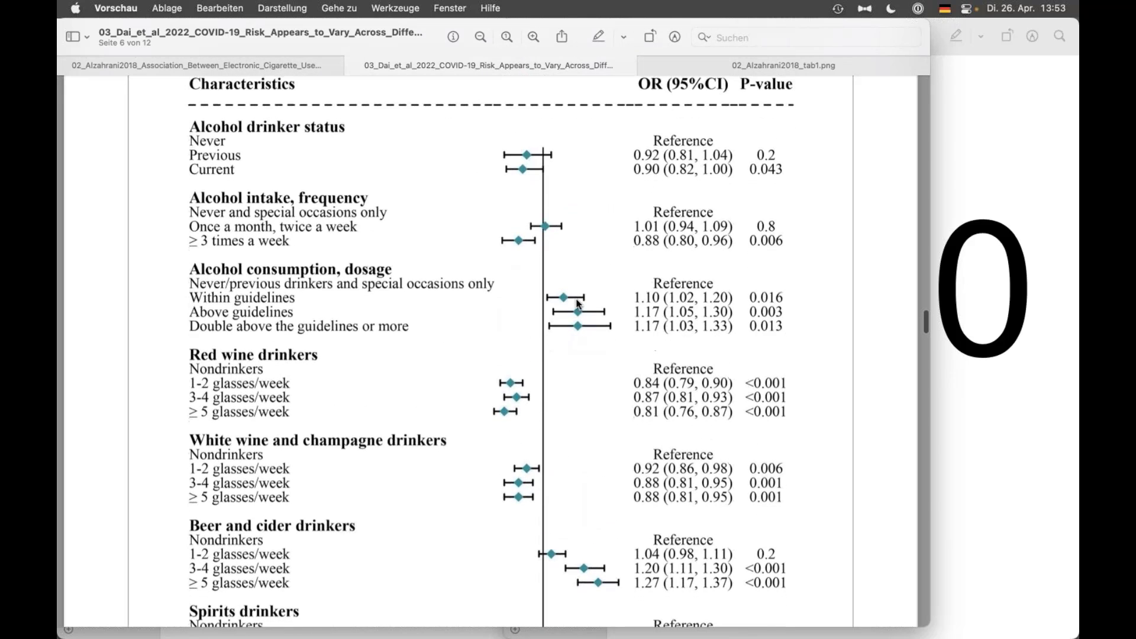
scroll(578, 304, down, 2)
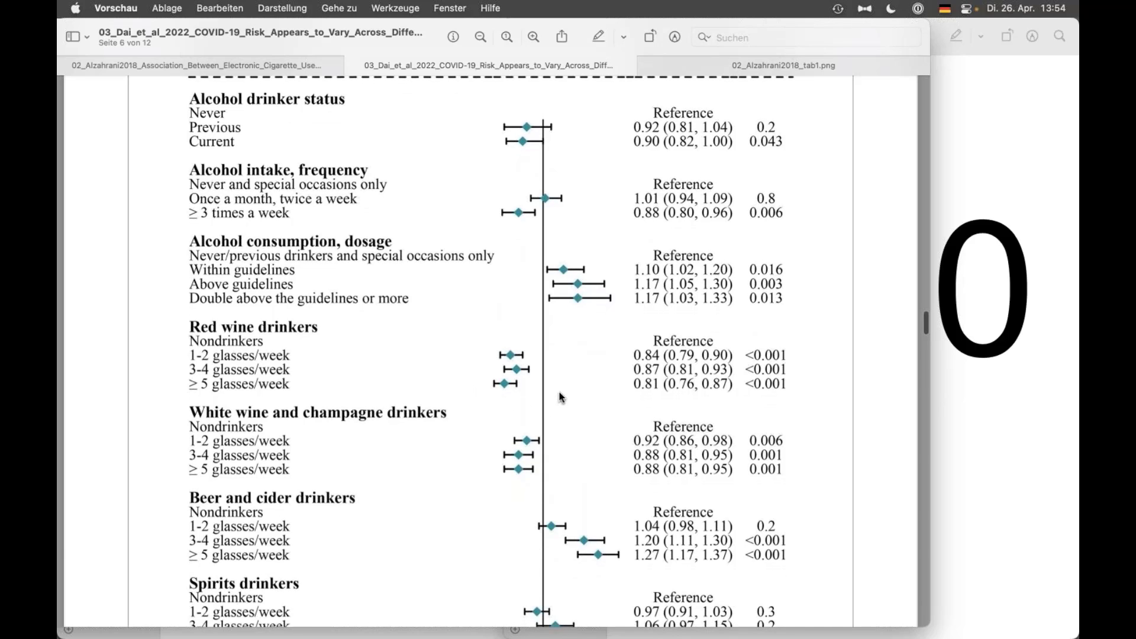
scroll(565, 367, up, 2)
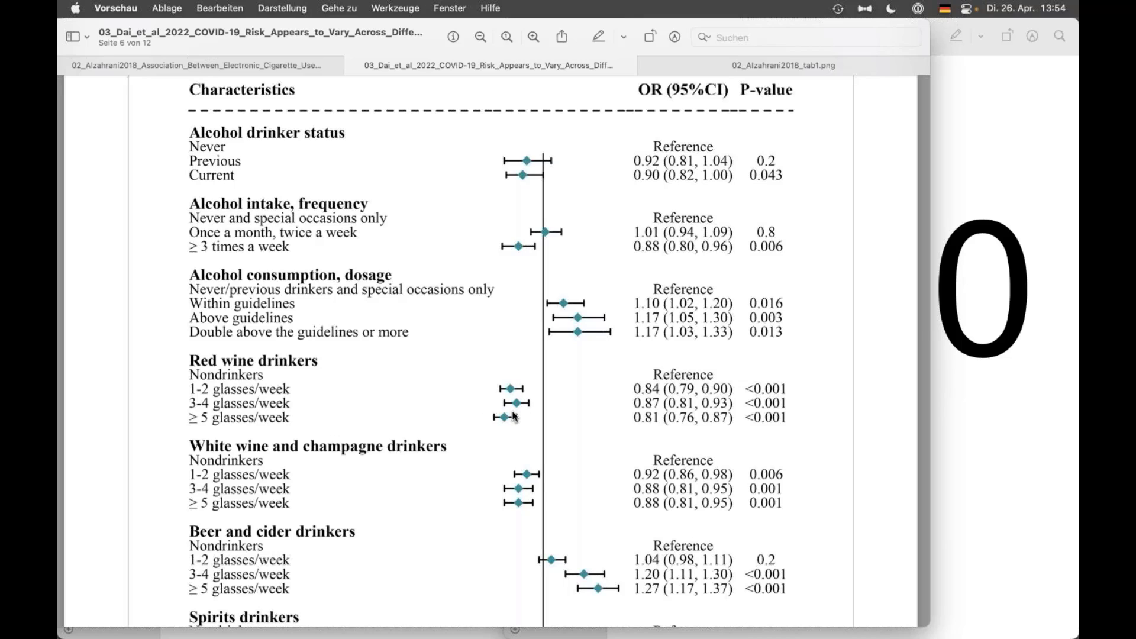
Examine the rest of the forest plot, down to the spirits and fortified wine drinker groups
scroll(514, 416, down, 5)
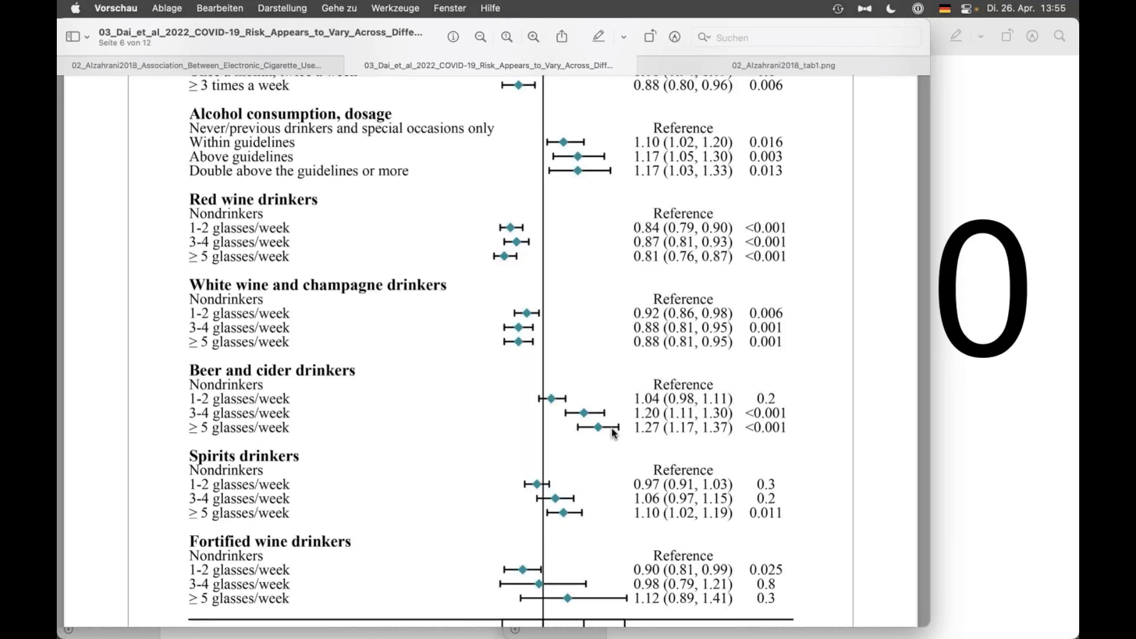
scroll(614, 432, up, 1)
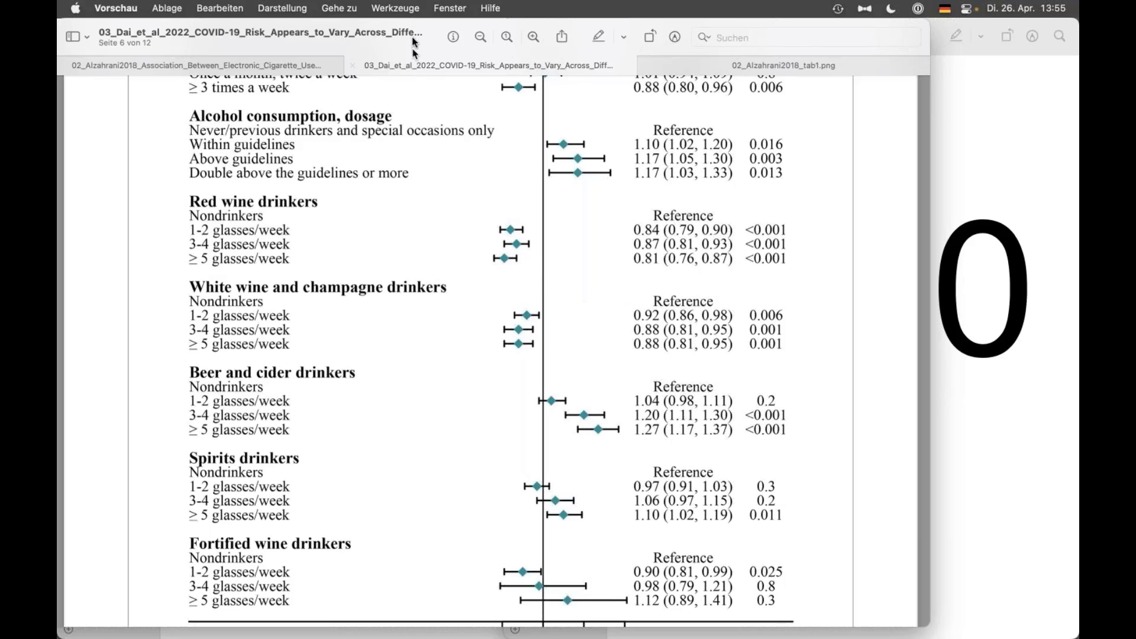
mouse_move(427, 27)
mouse_down()
mouse_move(445, 34)
mouse_move(437, 23)
mouse_up()
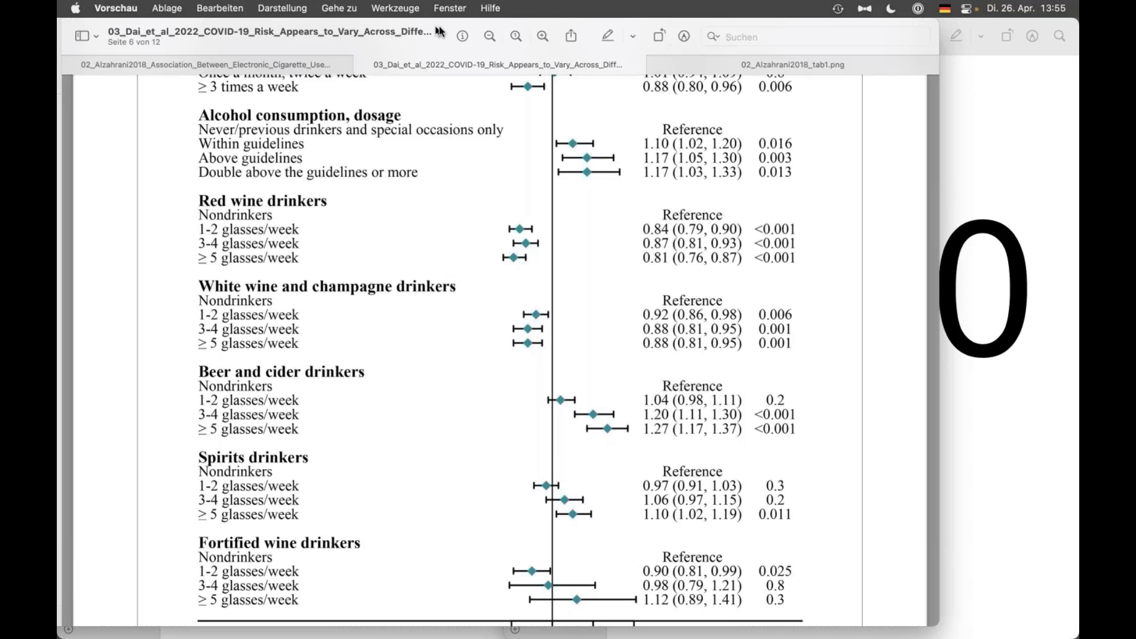
drag(439, 26, 443, 27)
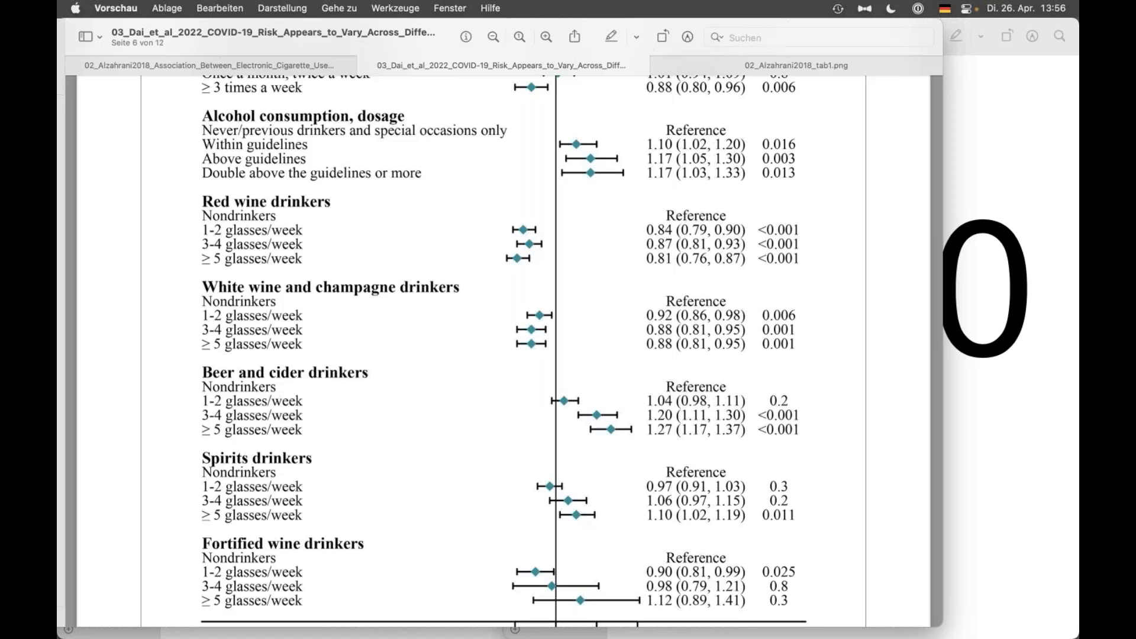
Switch to SigmaPlot and close the open virus and e-cigarette worksheets, reports and graph pages, keeping the red wine demo documents open
key(super+Tab)
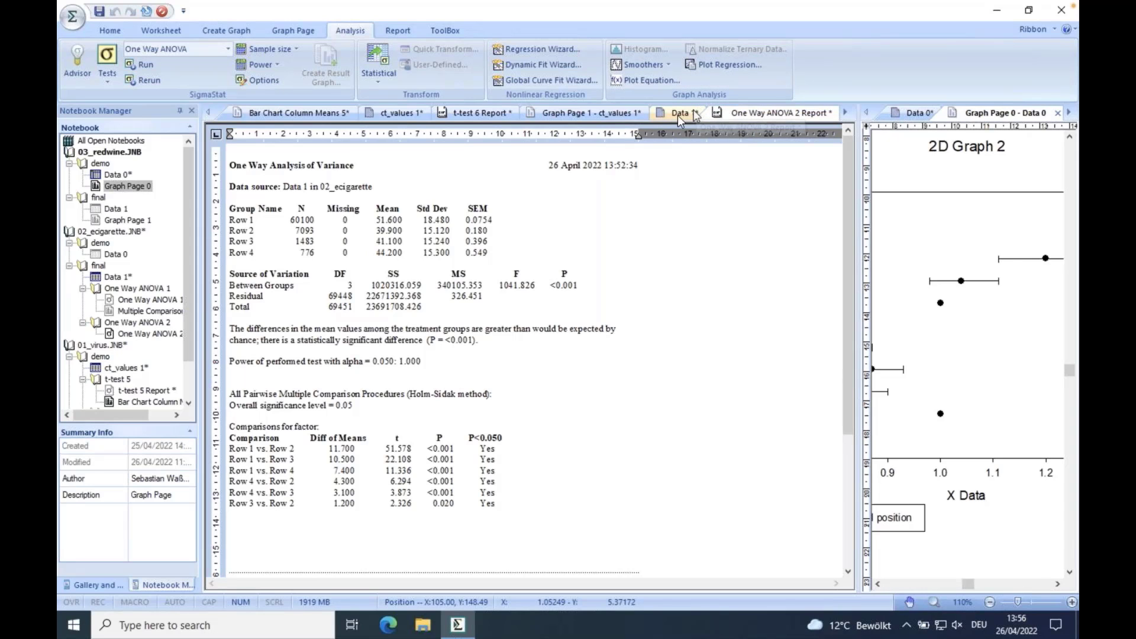
click(322, 112)
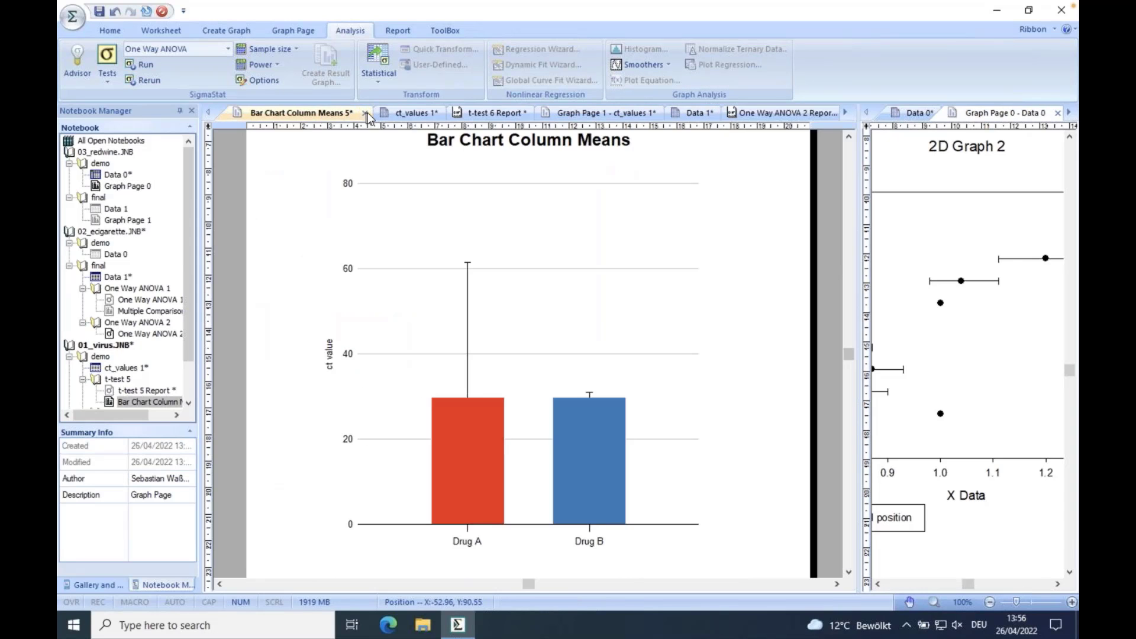
click(366, 113)
click(377, 112)
click(396, 112)
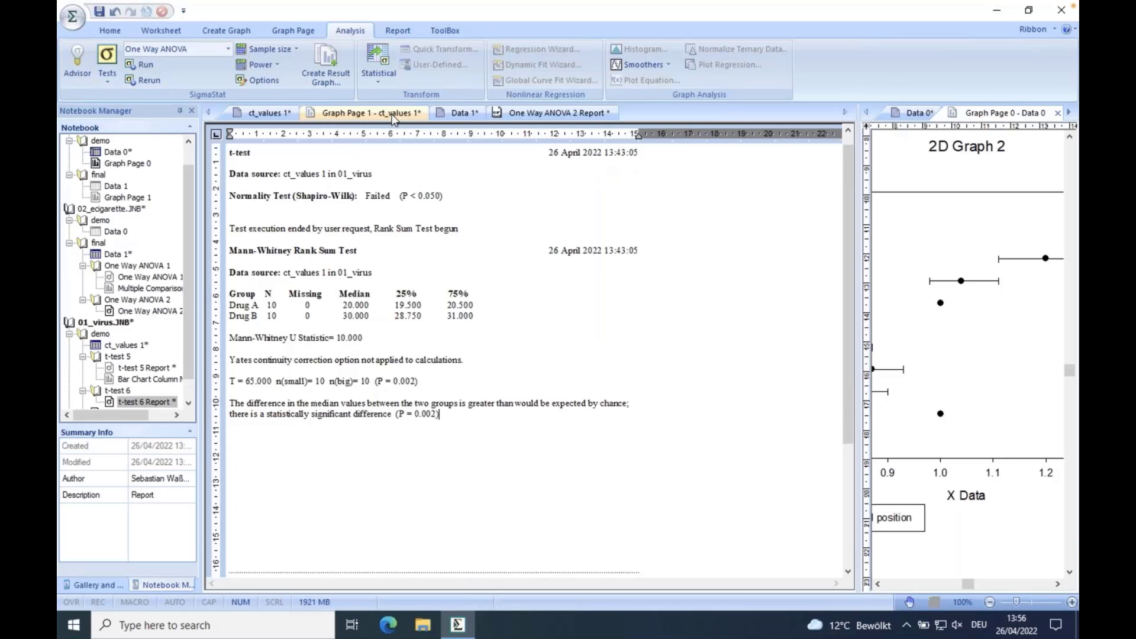
click(424, 115)
click(435, 113)
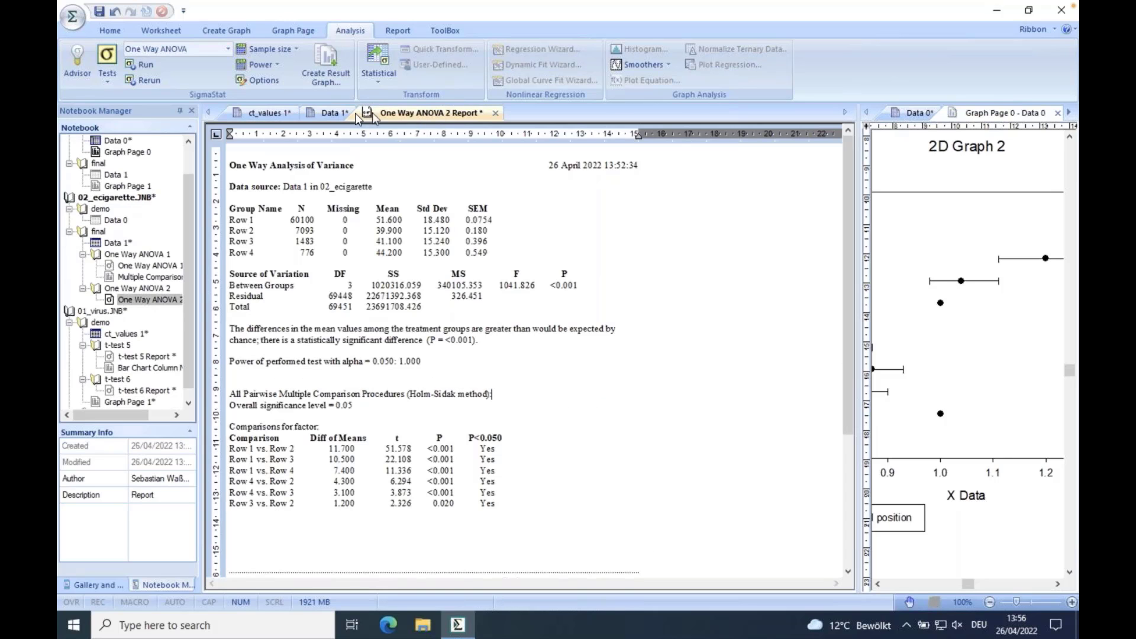
click(496, 113)
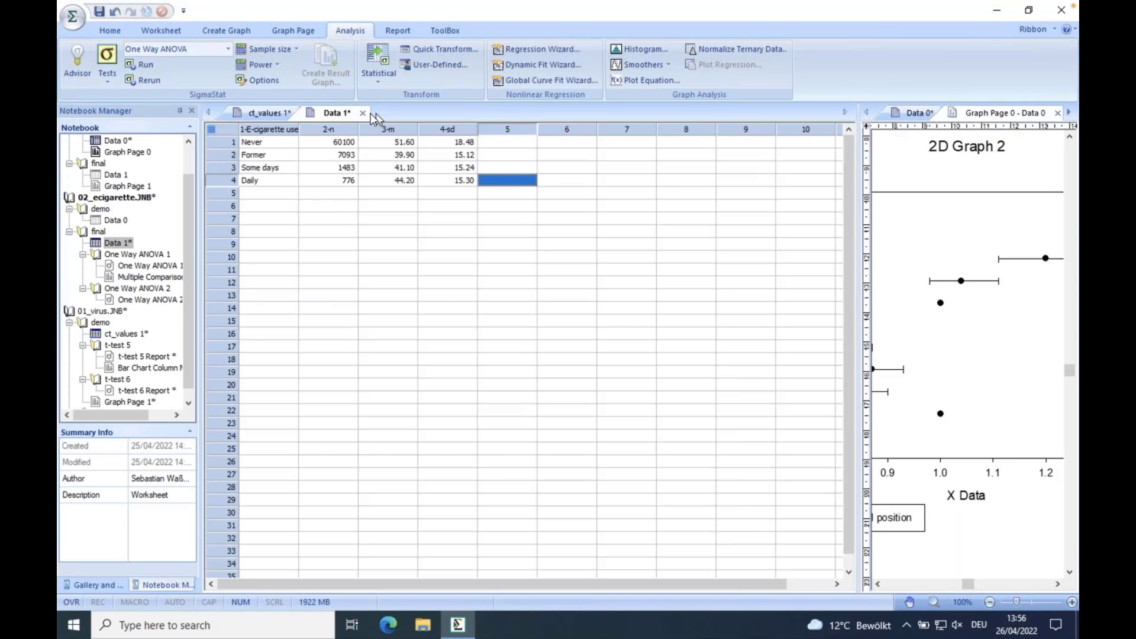
click(363, 113)
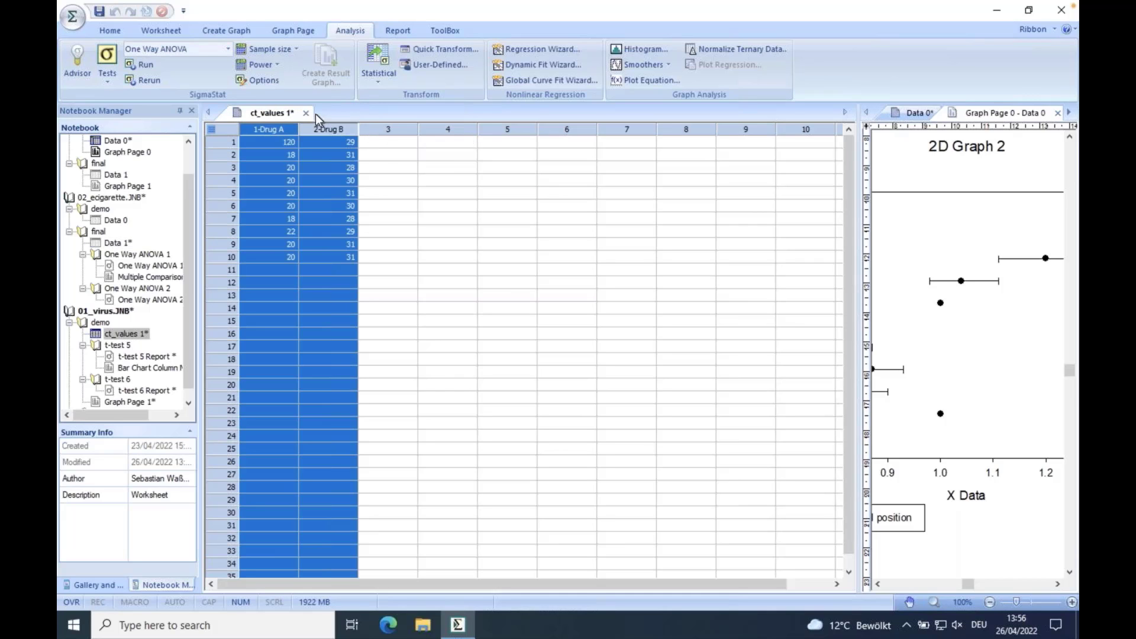
click(306, 113)
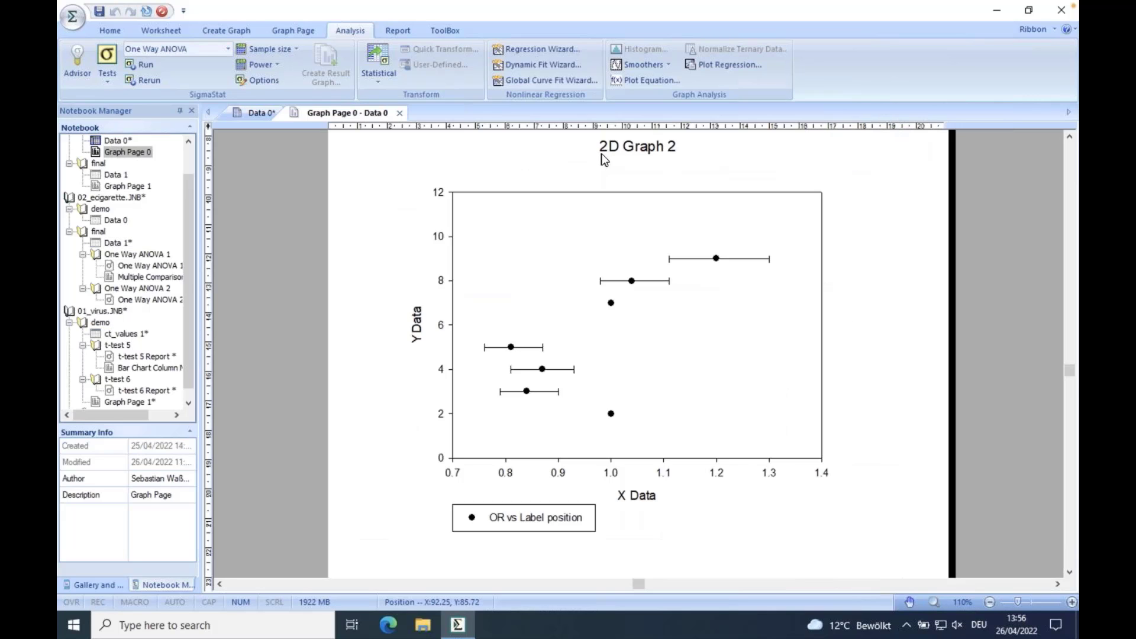
Collapse the 02_ecigarette and 01_virus notebook sections and open Graph Page 1 from the final section of 03_redwine
click(69, 208)
click(69, 220)
click(69, 277)
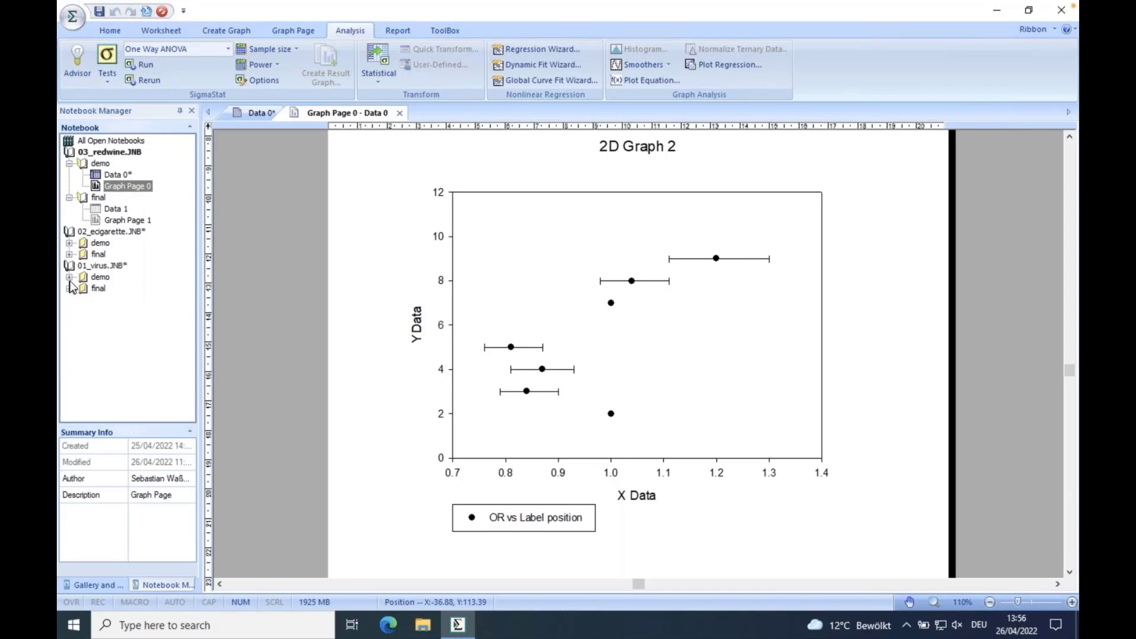
click(97, 220)
double_click(97, 220)
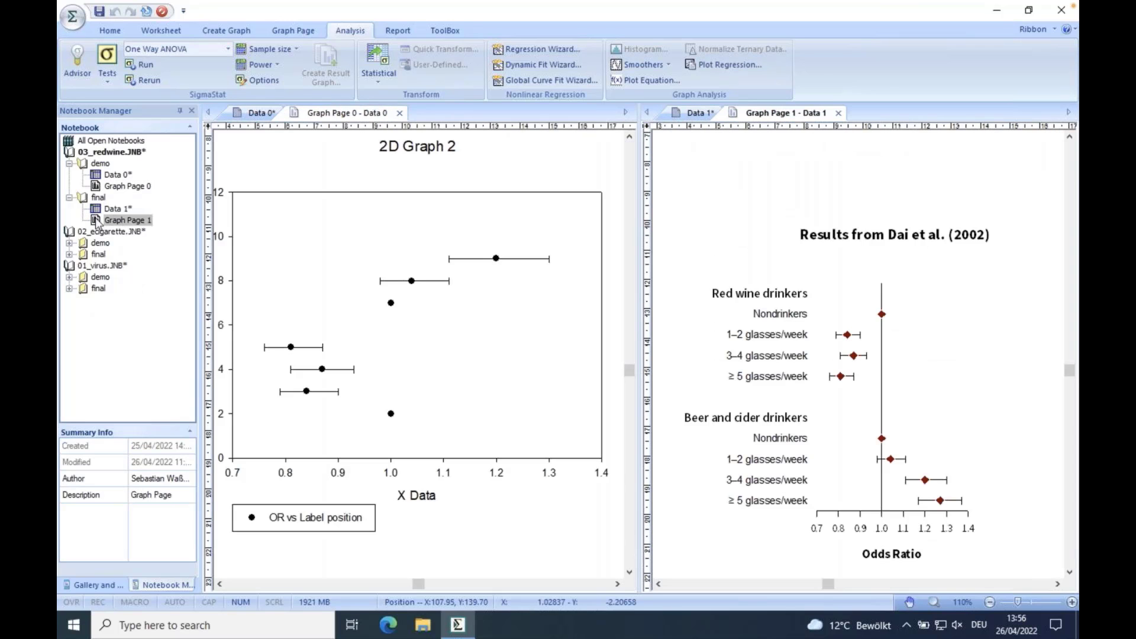
Close demo Graph Page 0 and Data 0, and place the final Data 1 worksheet and Graph Page 1 side by side
click(398, 114)
click(291, 113)
click(342, 115)
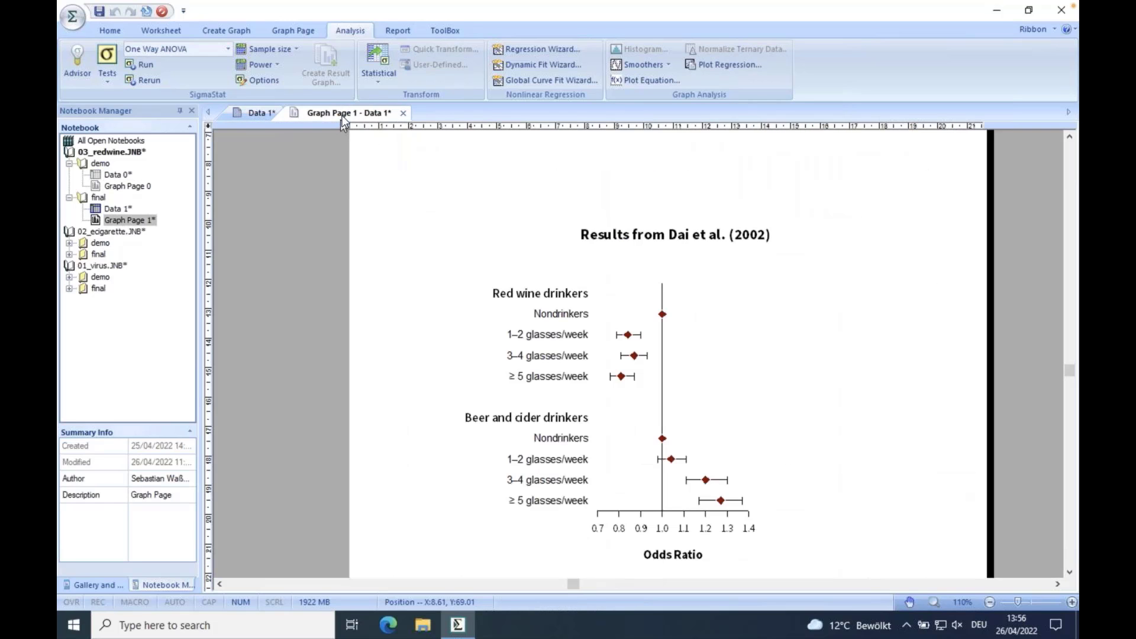
right_click(343, 115)
click(377, 172)
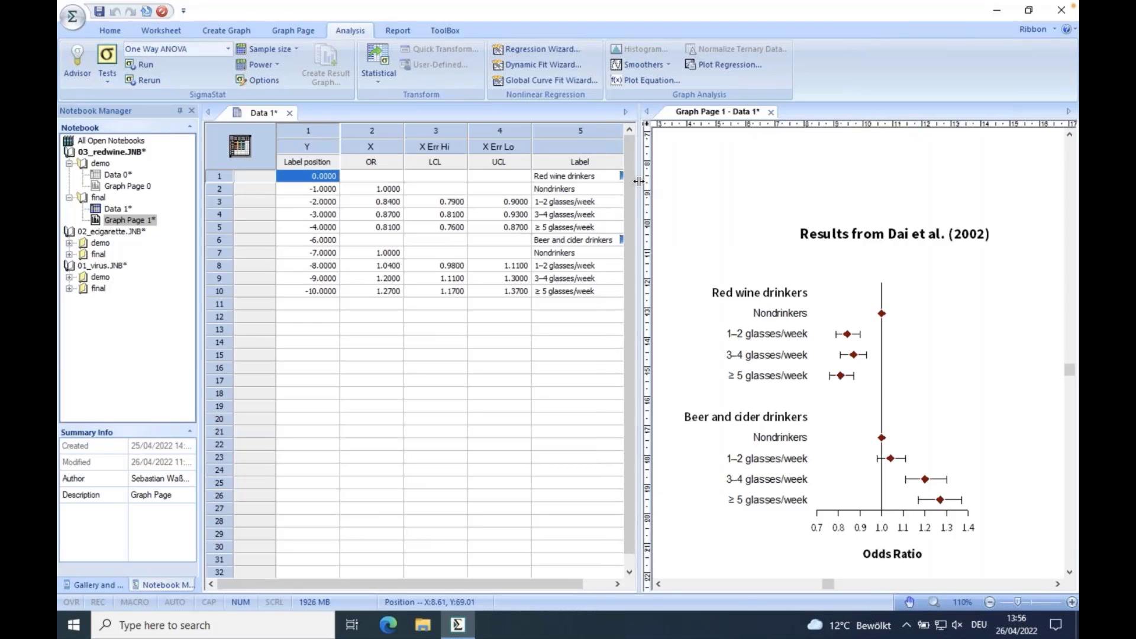
drag(639, 181, 640, 180)
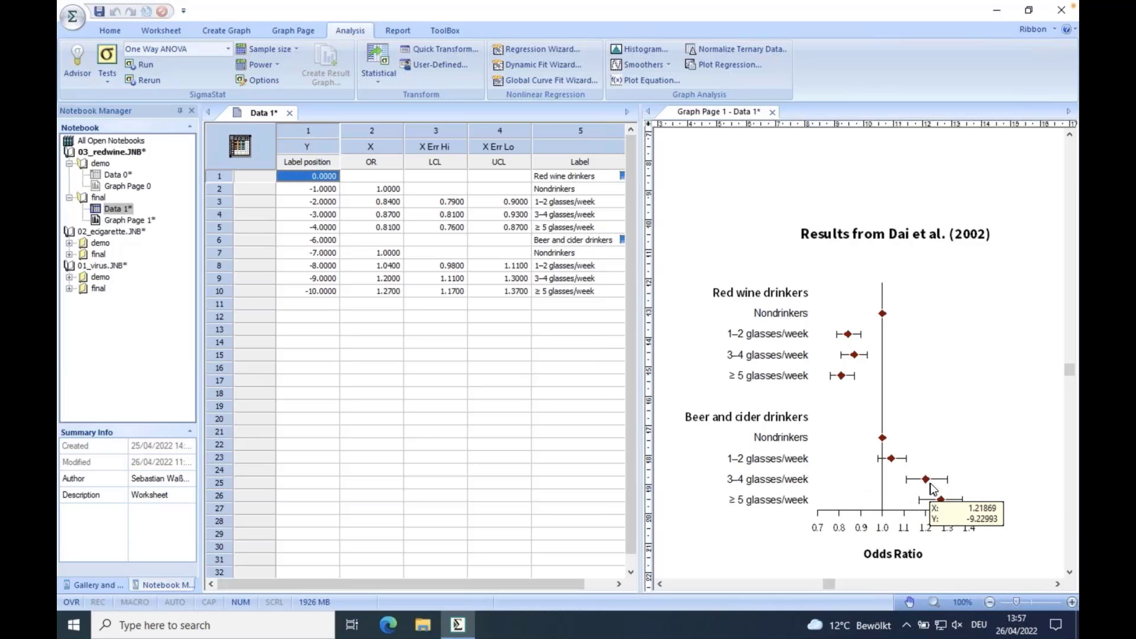
Examine how the label positions and label texts in the final Data 1 worksheet map onto the forest plot
click(1072, 379)
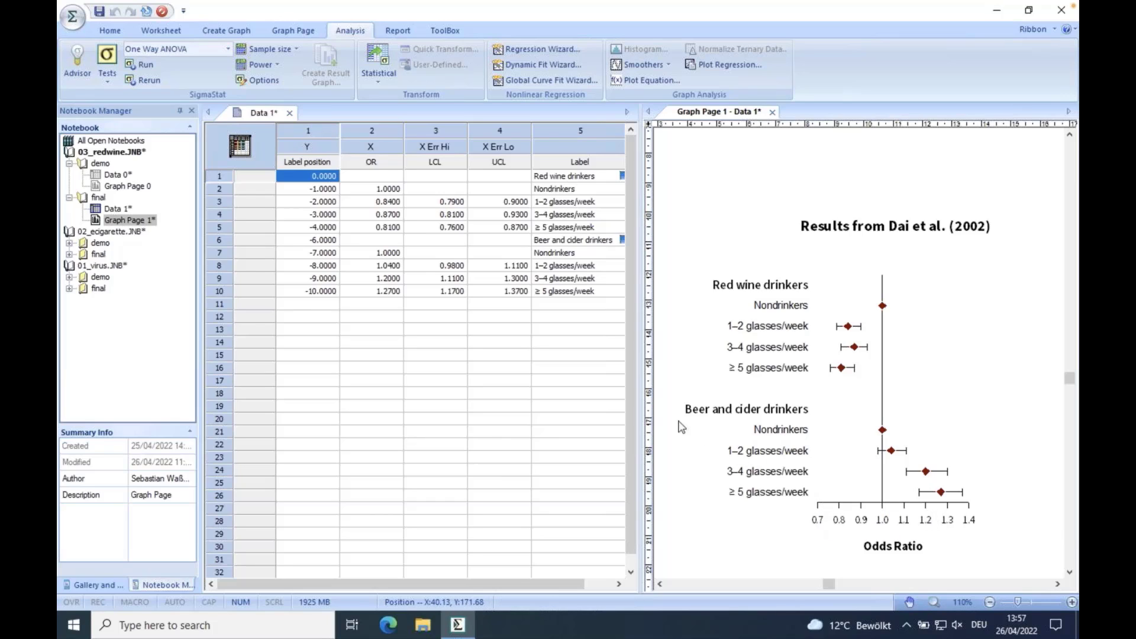
click(316, 241)
click(325, 176)
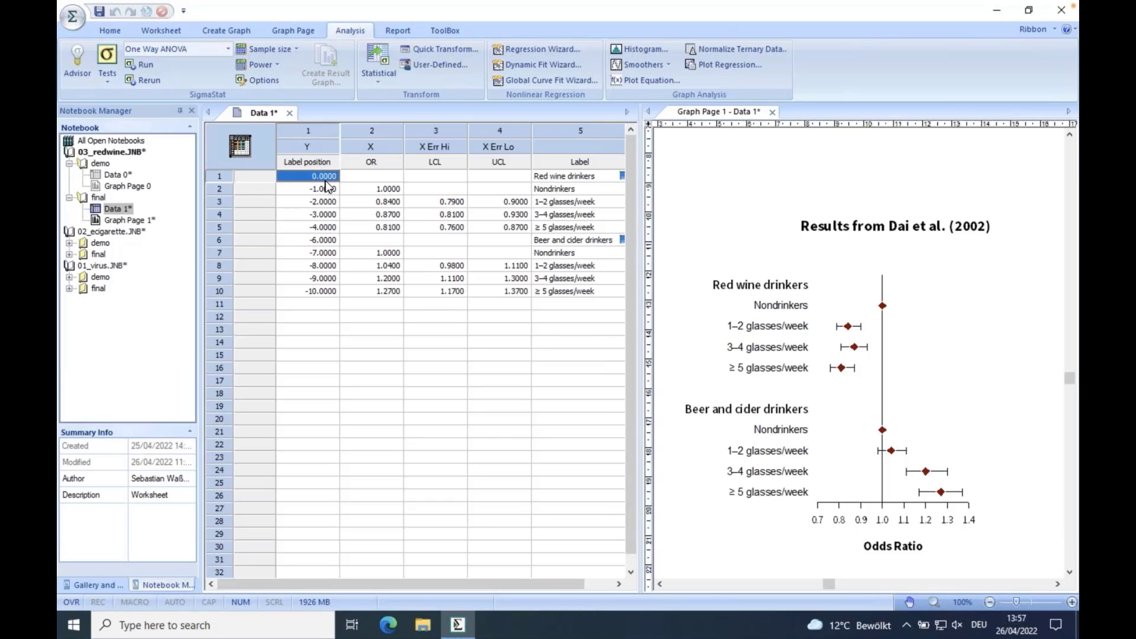
click(326, 291)
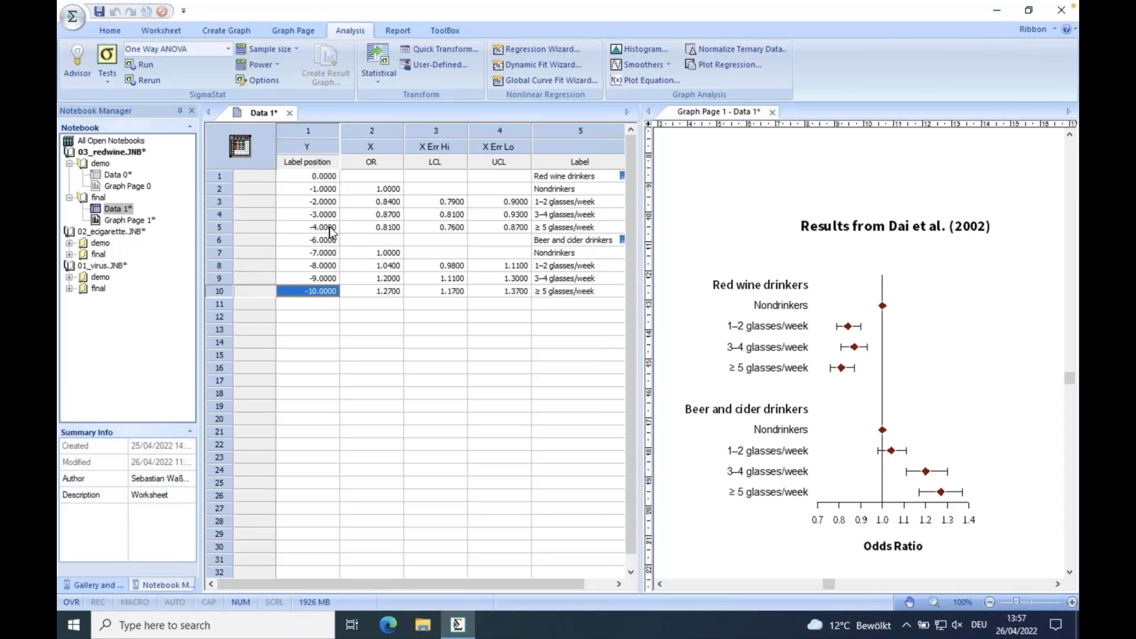
drag(325, 227, 325, 240)
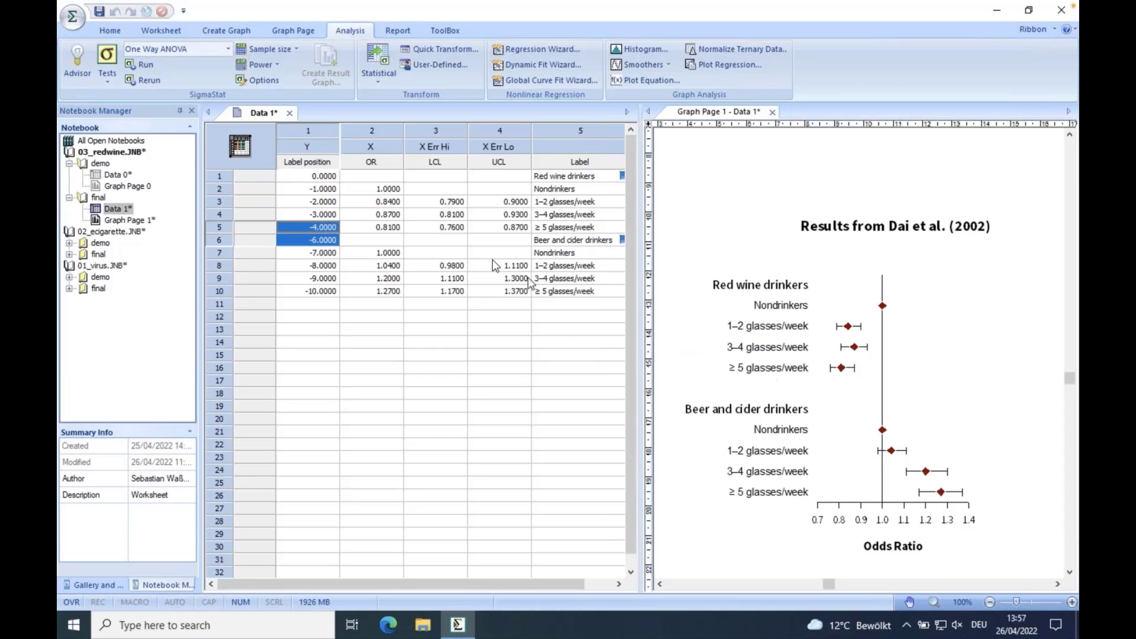
click(563, 195)
drag(495, 180, 492, 294)
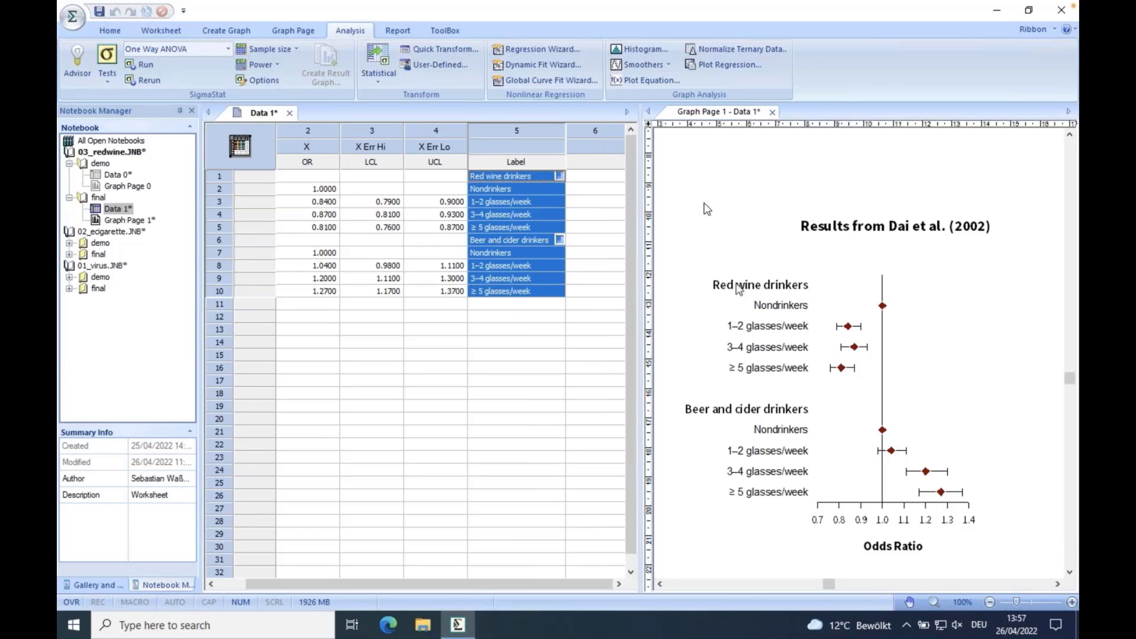
Open demo Graph Page 0 of 03_redwine and show it beside final Graph Page 1 in evenly sized panes
double_click(102, 186)
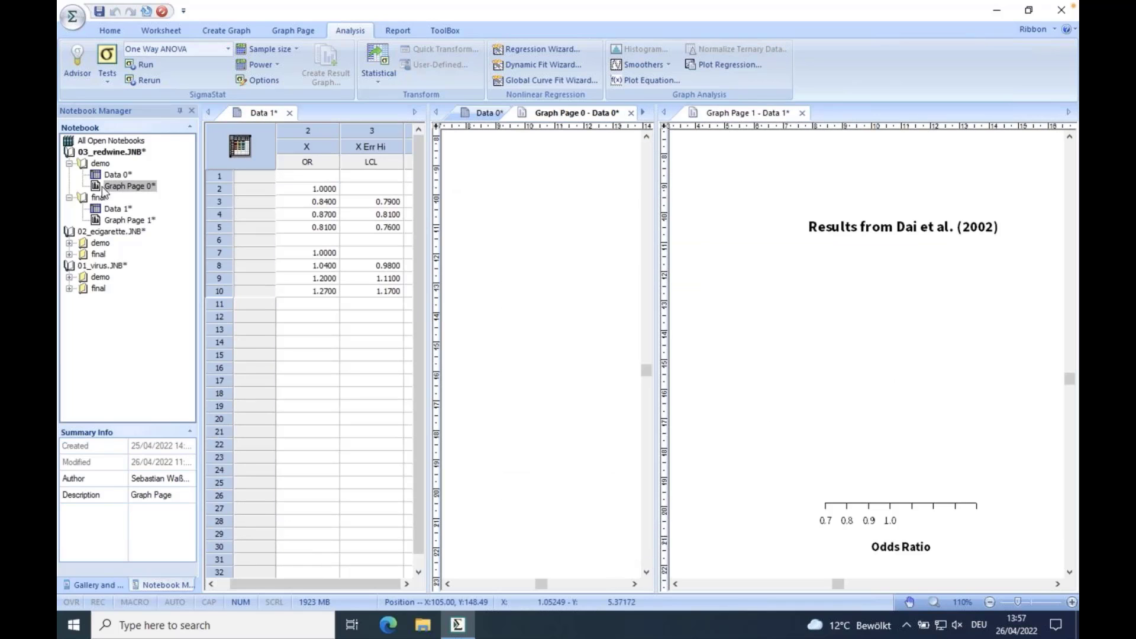
click(801, 112)
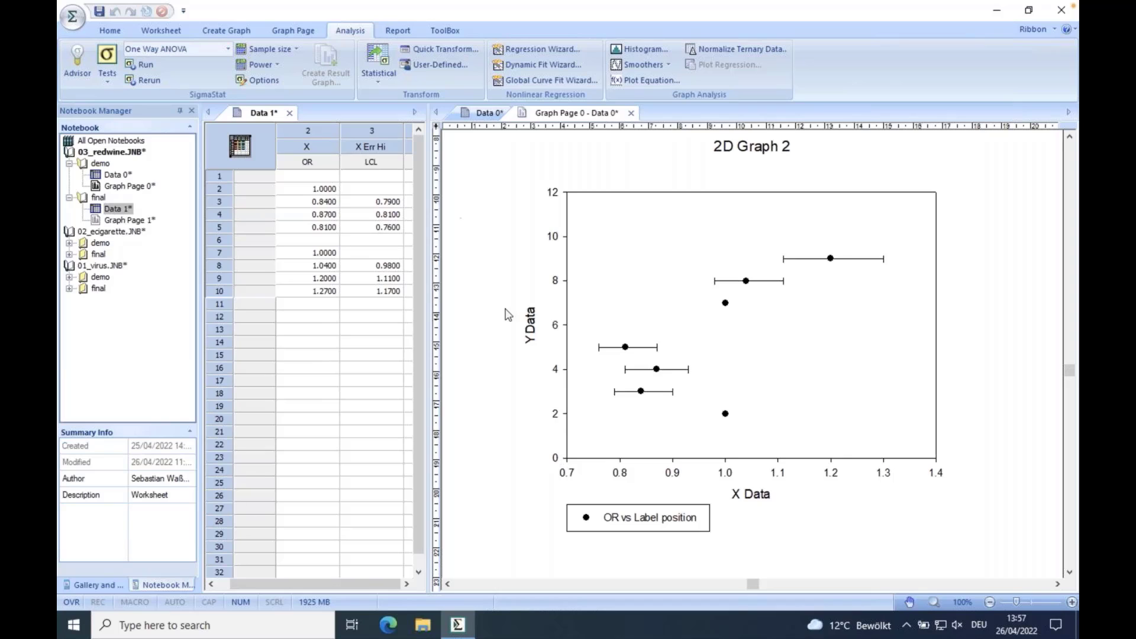
drag(429, 146, 642, 145)
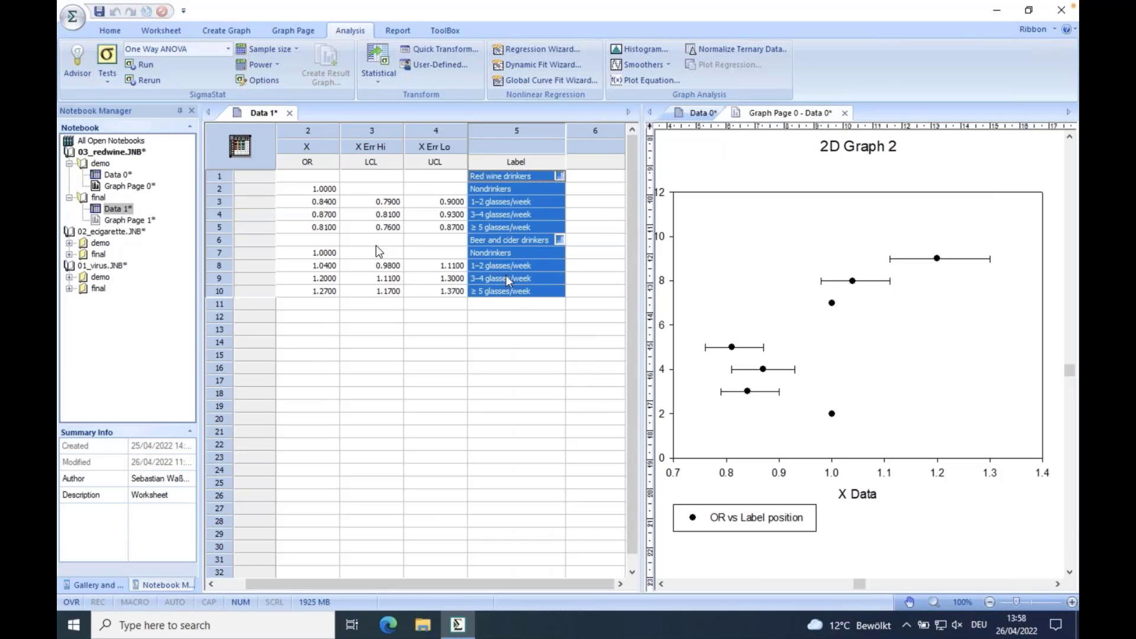
double_click(98, 220)
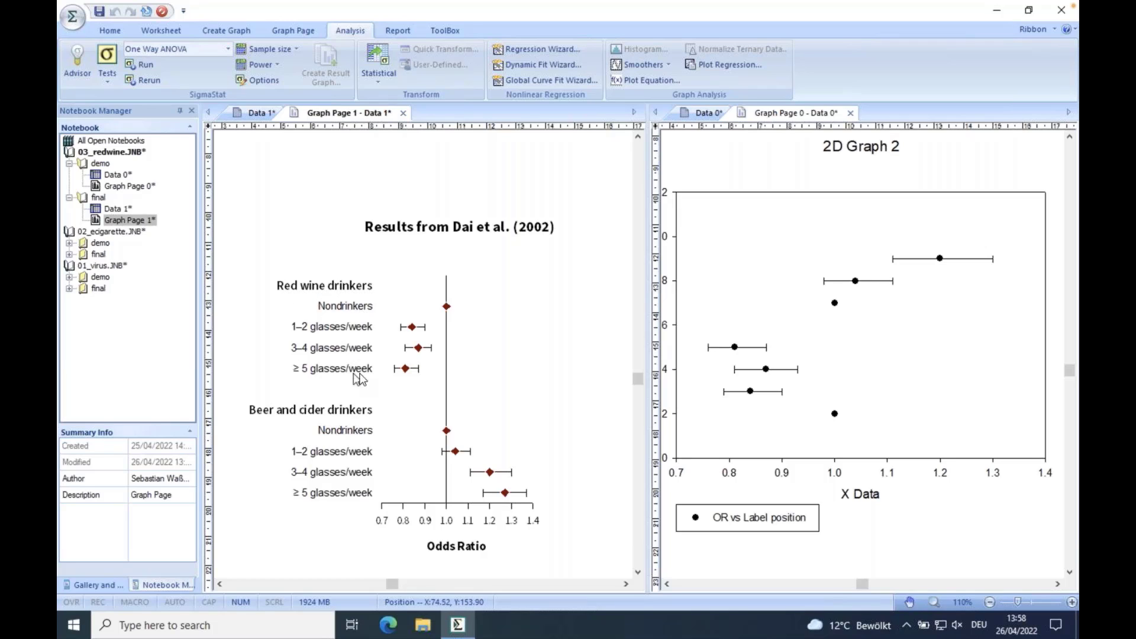
Inspect the text formatting of the Red wine drinkers label in Data 1, accept it, and return to Graph Page 1
click(256, 116)
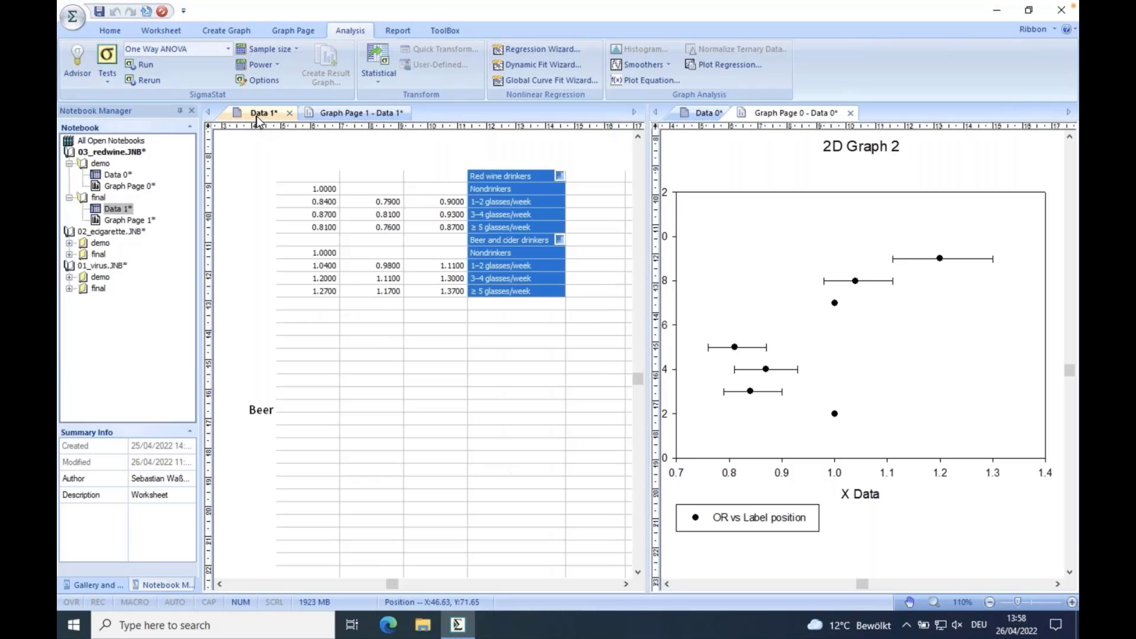
click(495, 188)
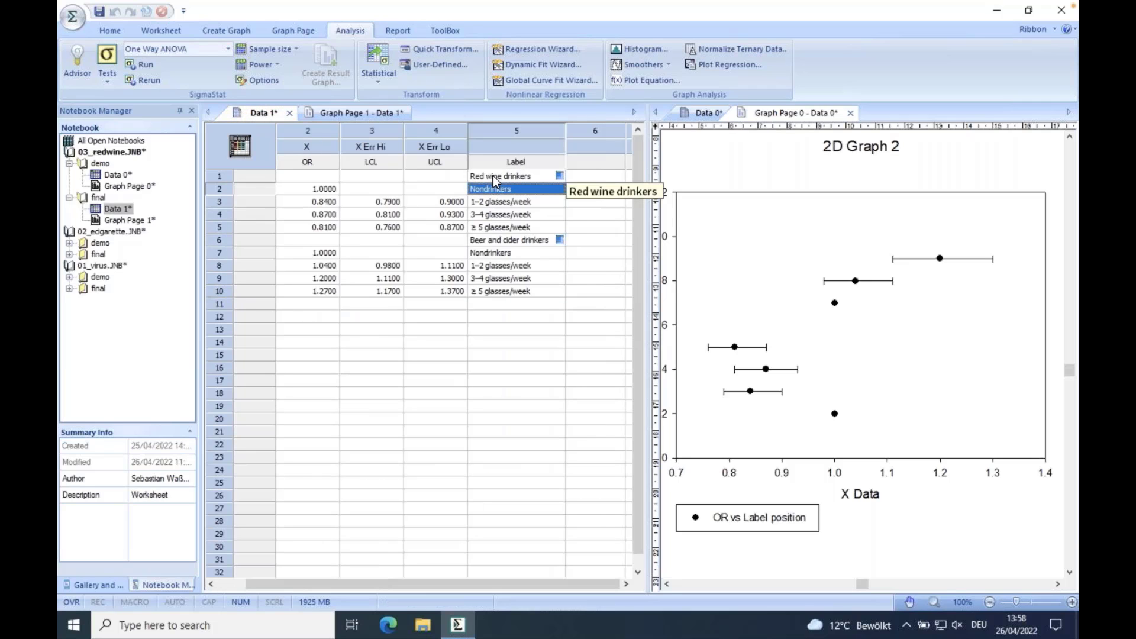
click(492, 175)
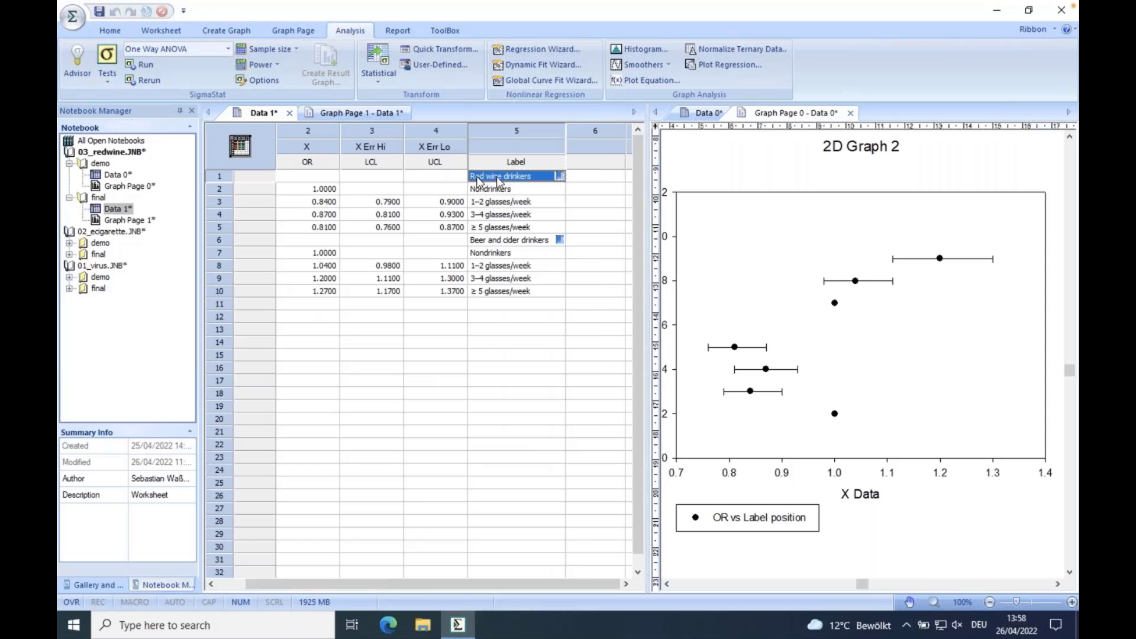
right_click(488, 177)
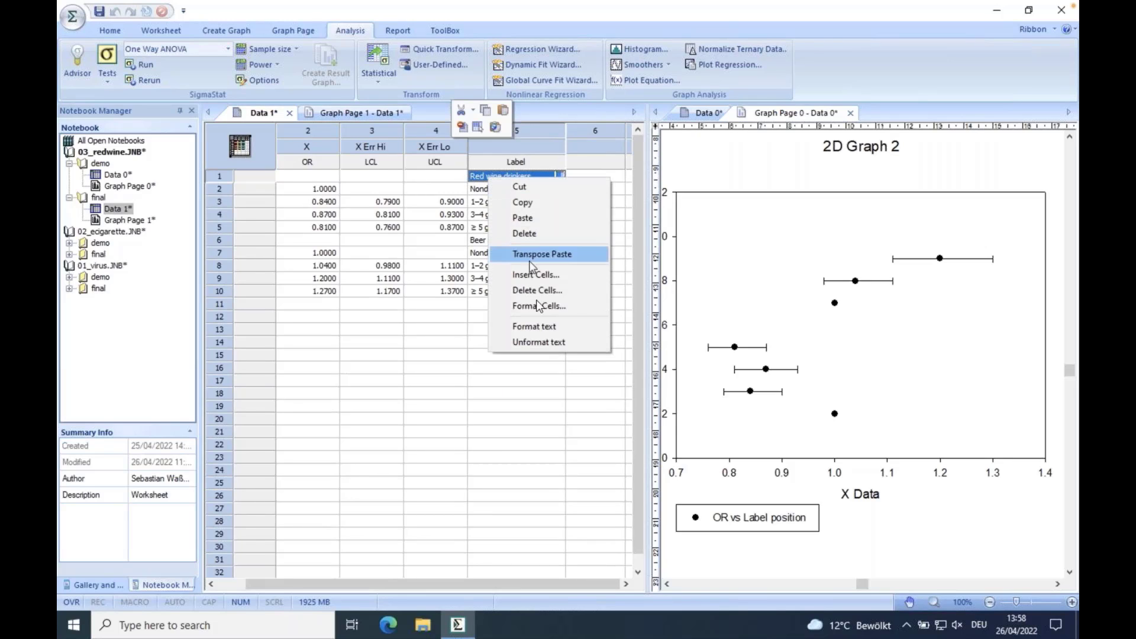
click(537, 327)
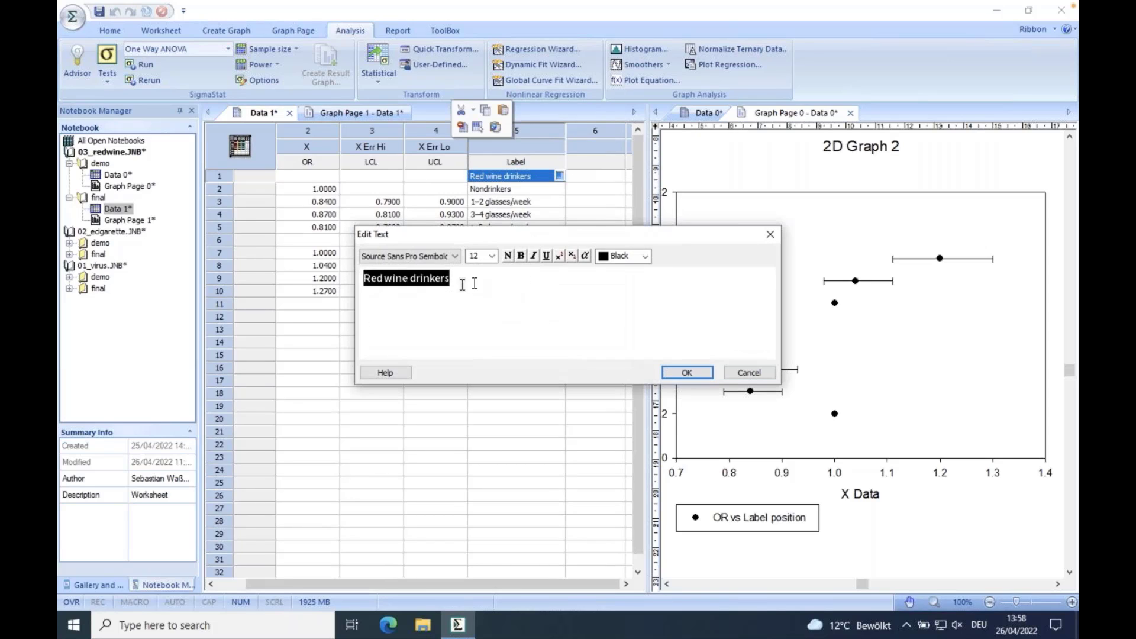
drag(472, 282, 436, 278)
drag(363, 281, 339, 286)
click(686, 373)
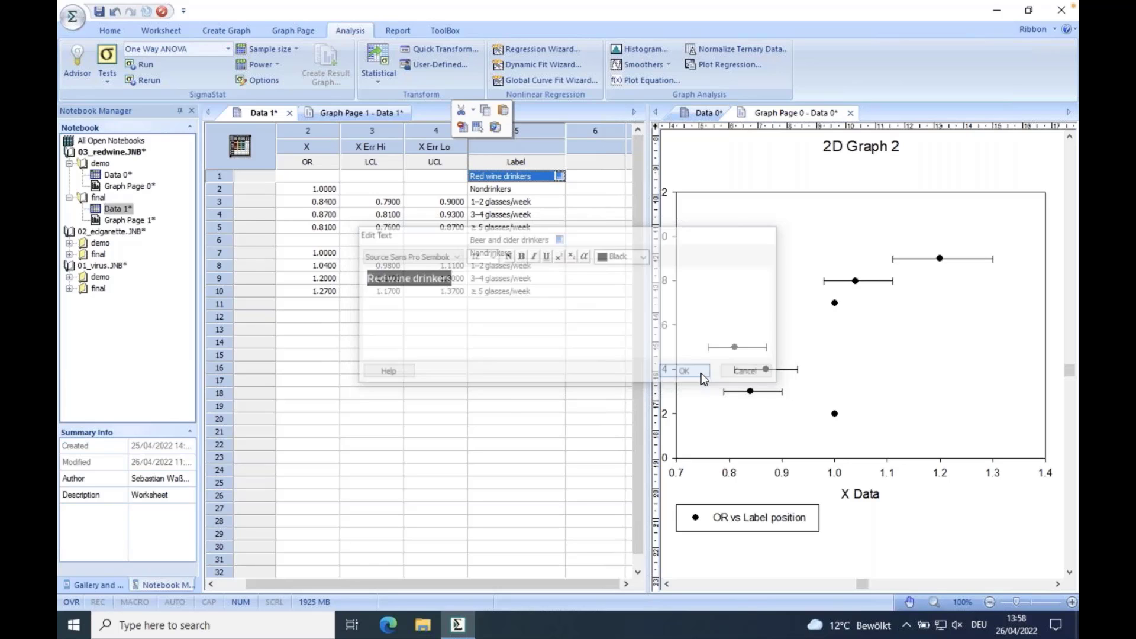
click(364, 116)
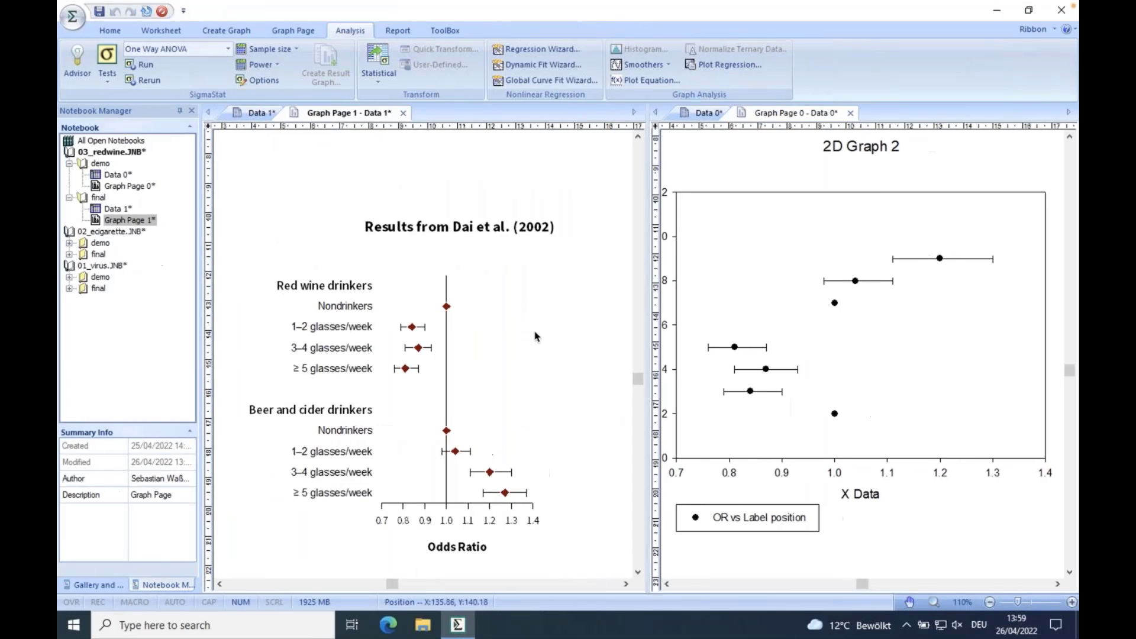
scroll(536, 336, right, 1)
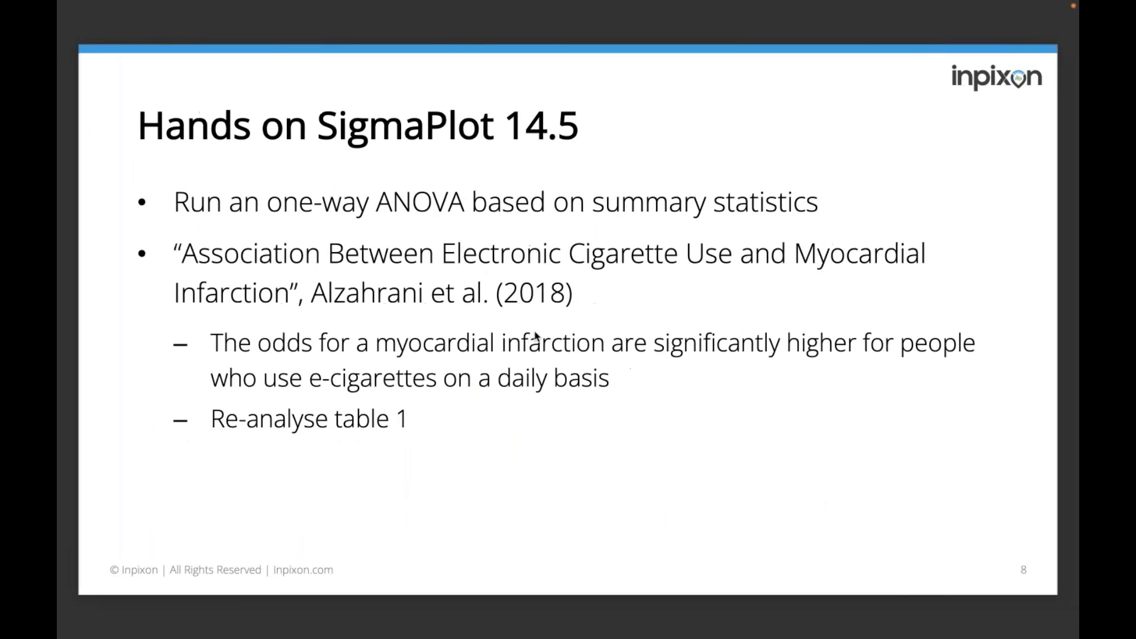
key(Right)
key(Right)
key(Right)
key(Right)
key(Left)
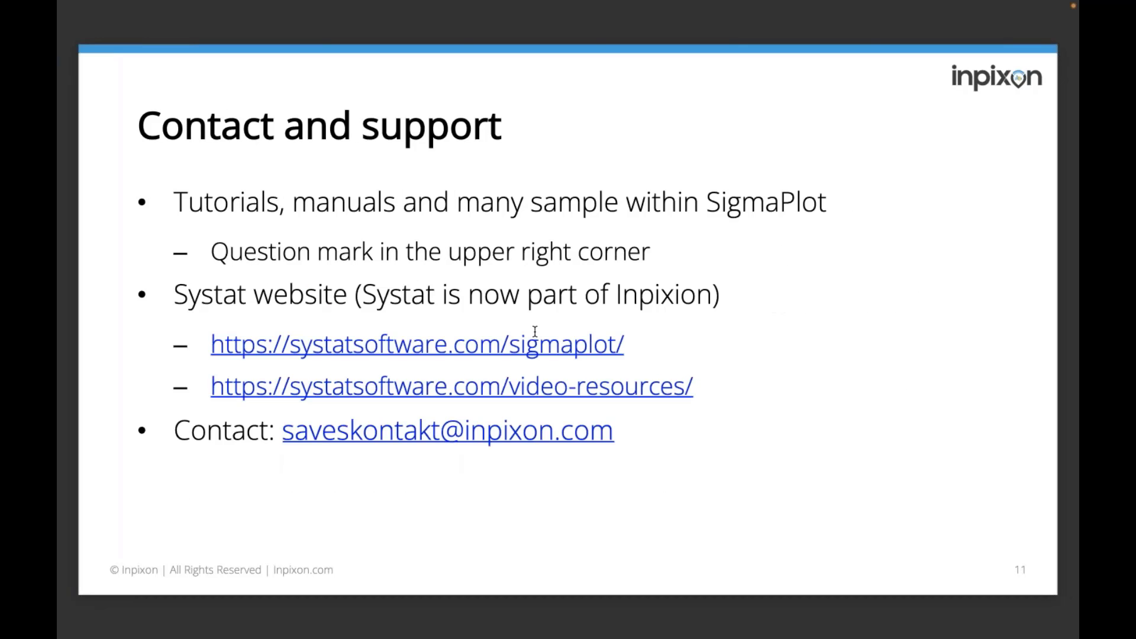